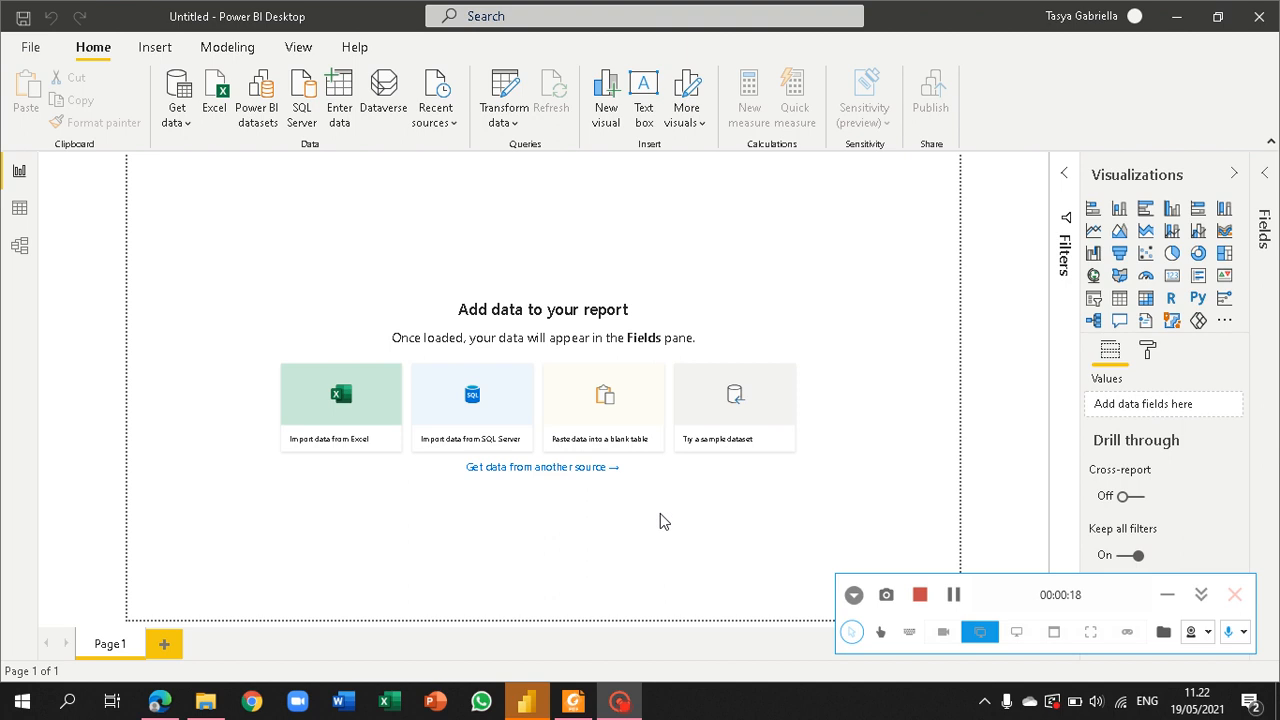
# Step: Import the financials table from the Financial Sample Excel workbook and load it into the report
pyautogui.click(336, 418)
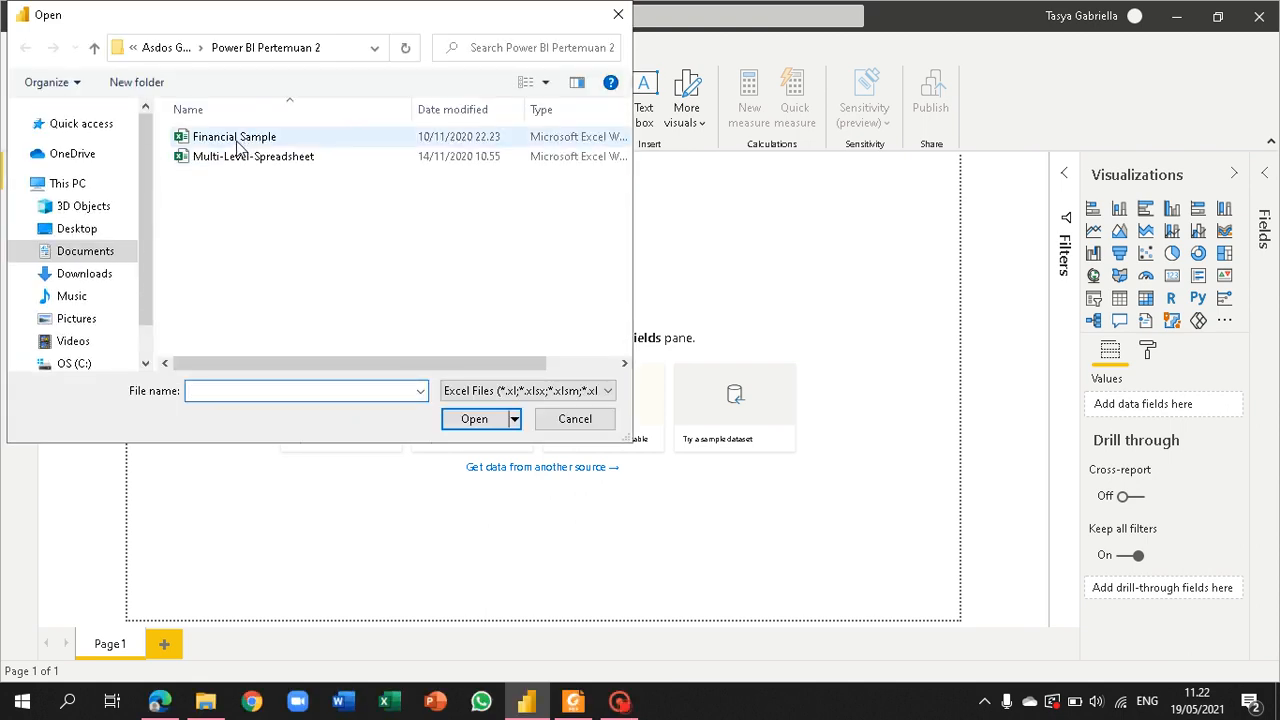
pyautogui.click(238, 140)
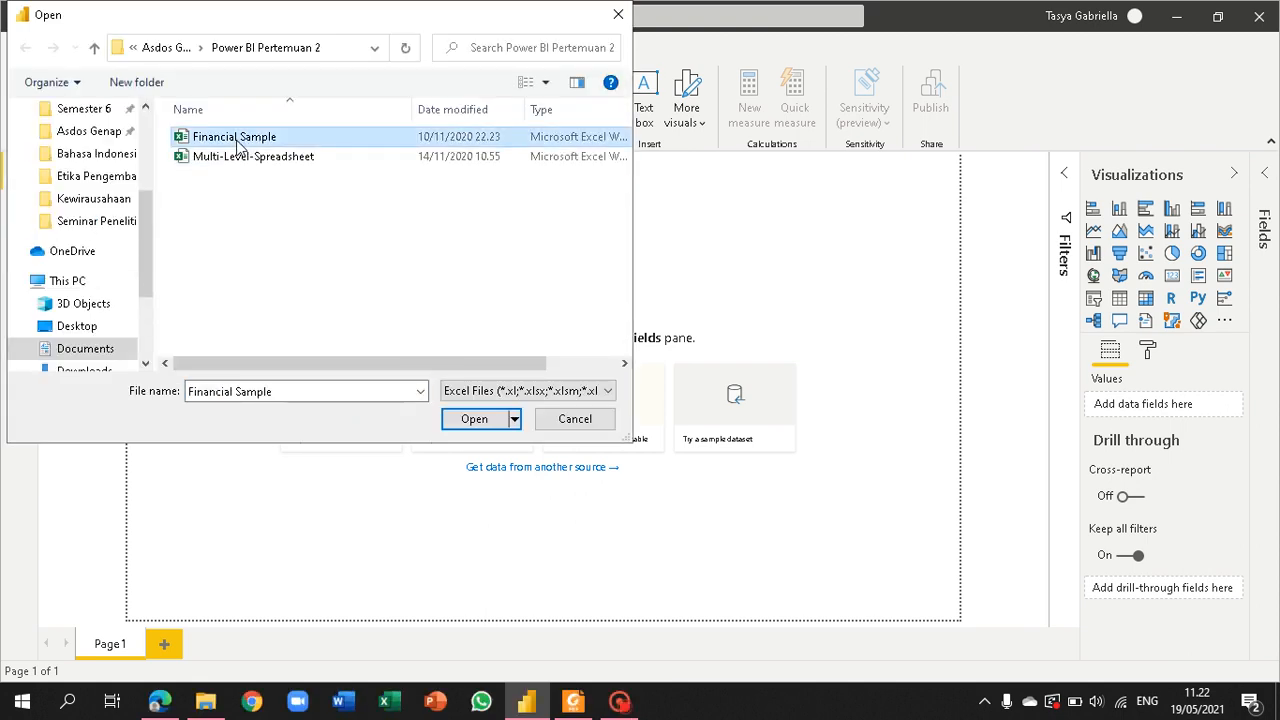
pyautogui.click(475, 420)
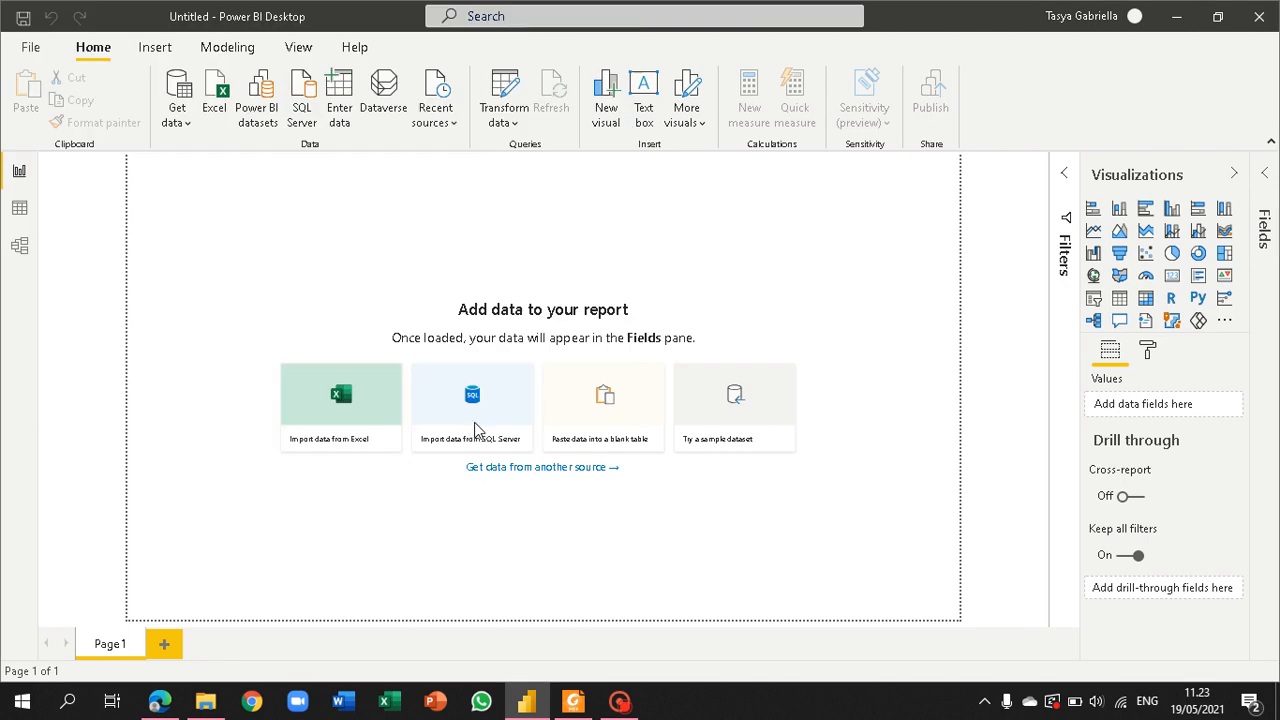
pyautogui.click(587, 273)
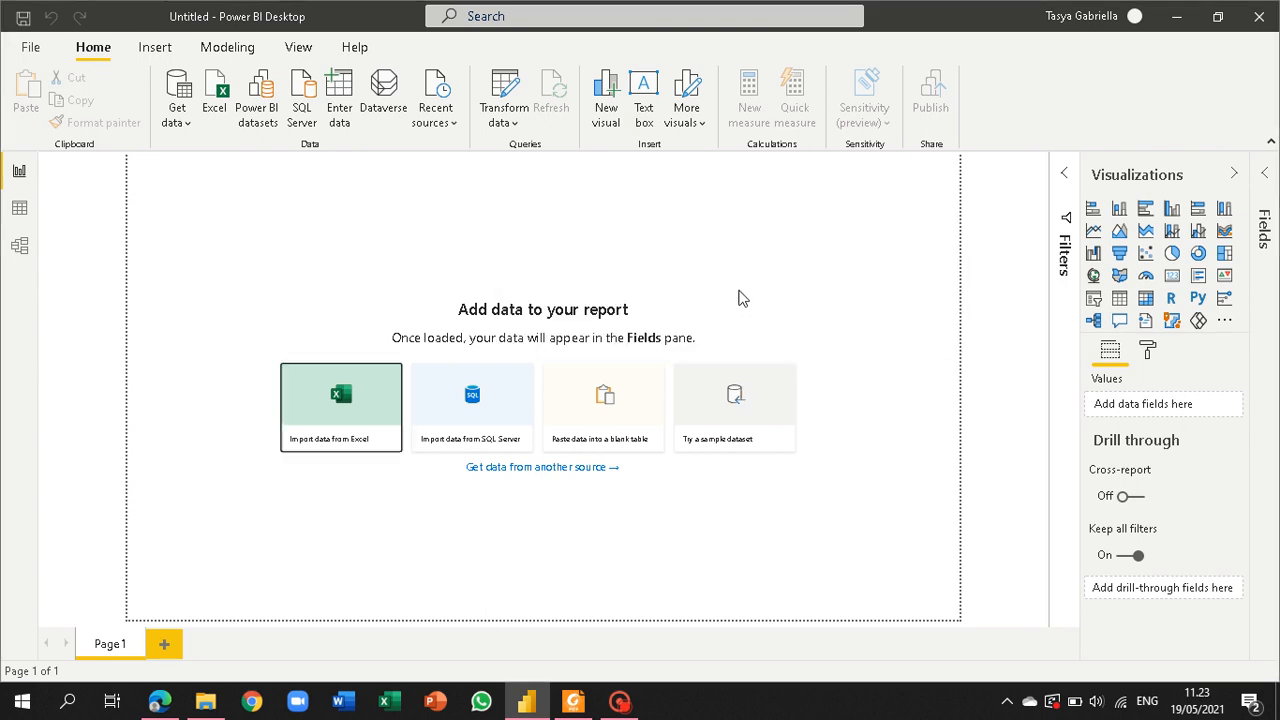
pyautogui.click(491, 467)
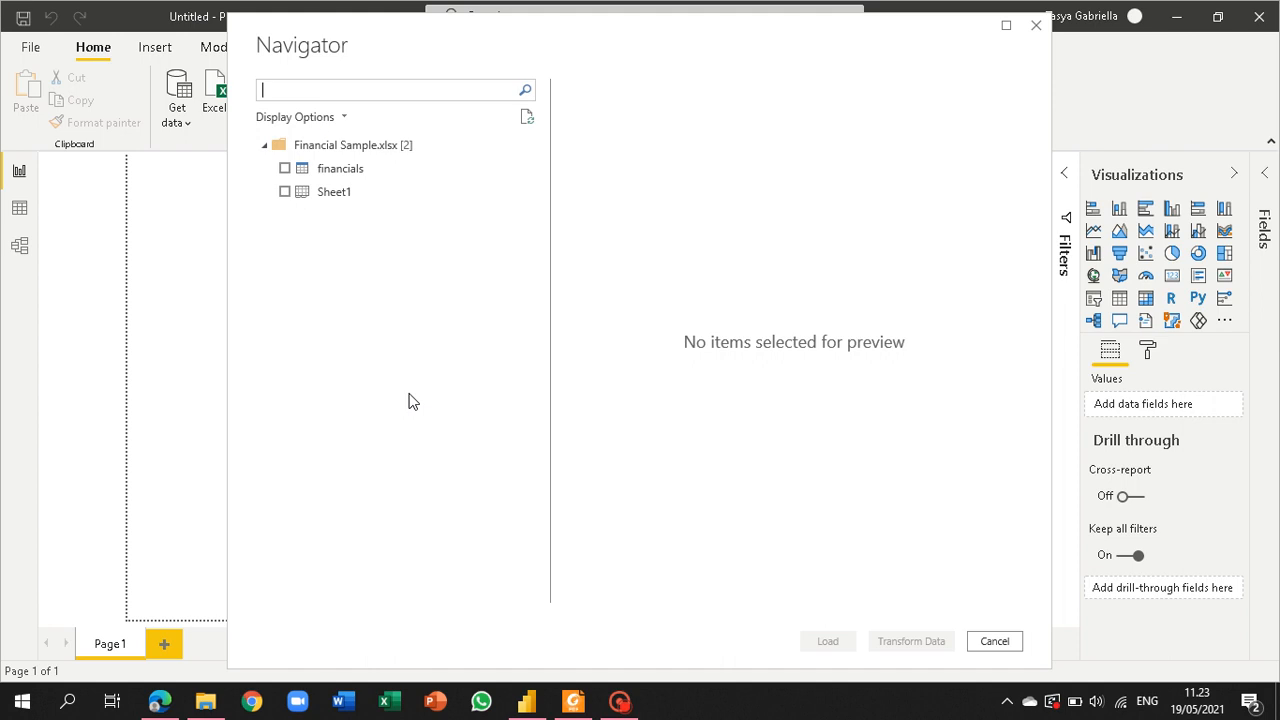
pyautogui.click(285, 169)
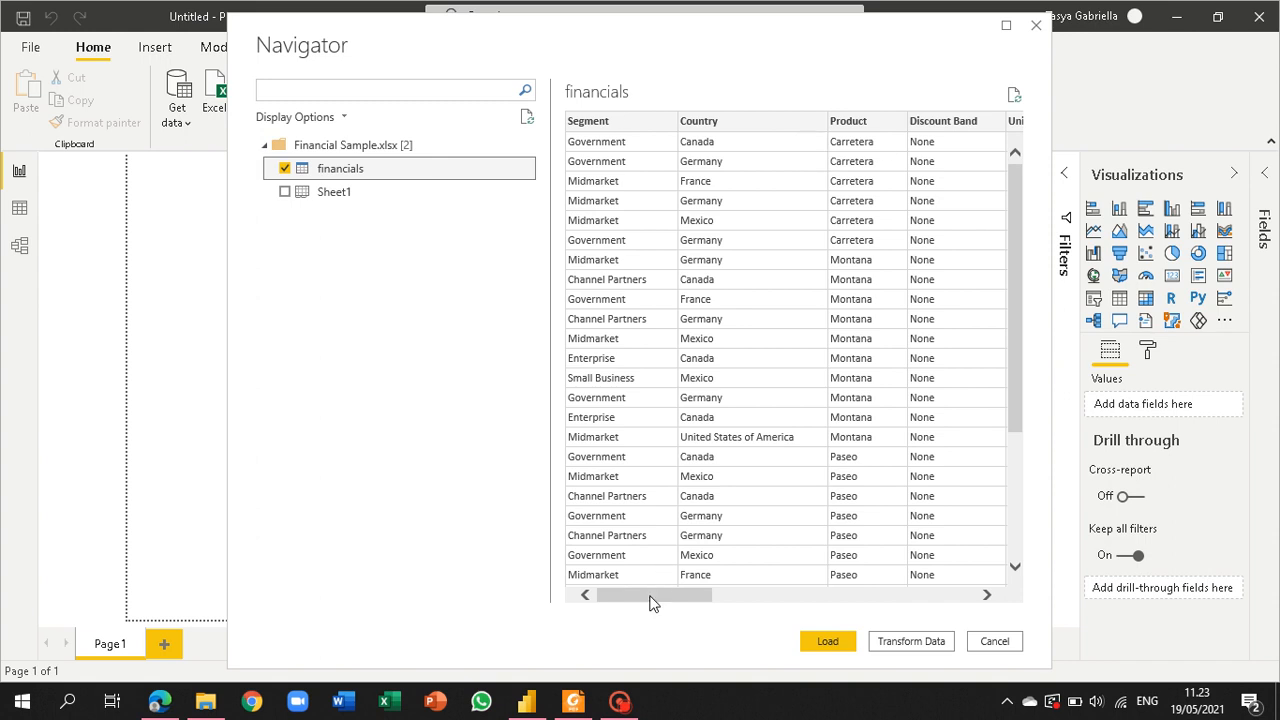
pyautogui.moveTo(650, 602); pyautogui.dragTo(565, 671)
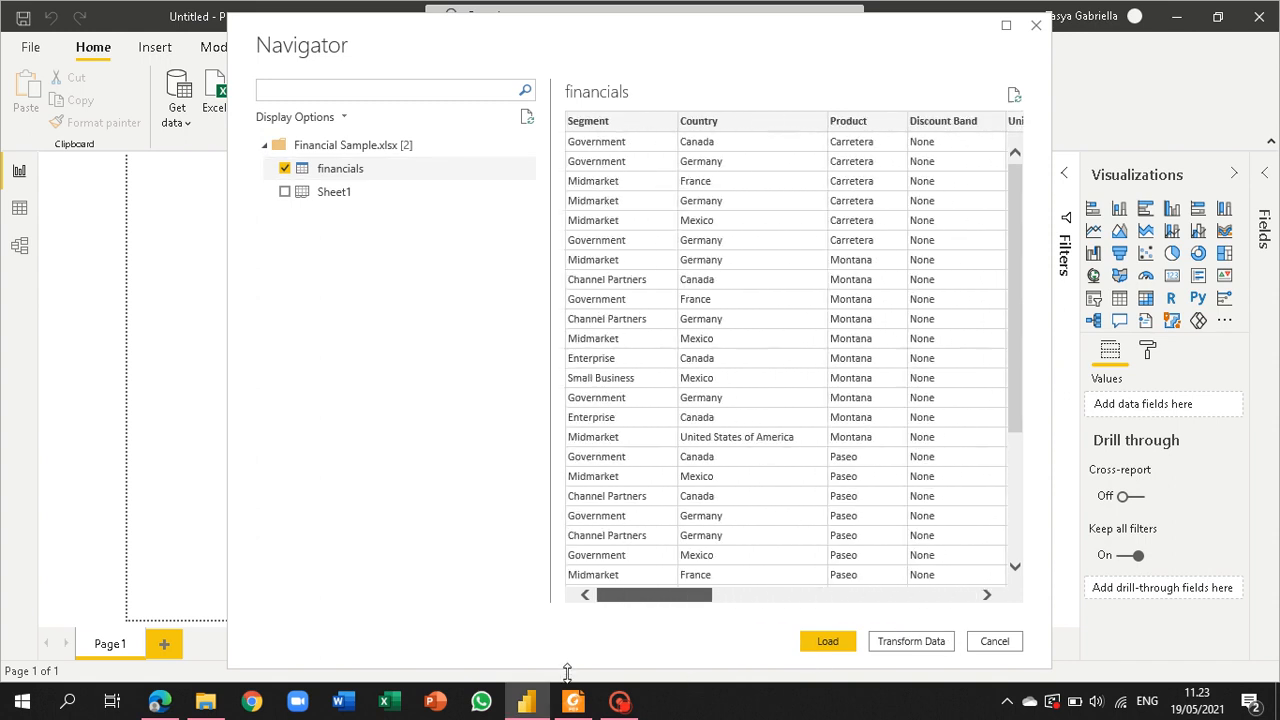
pyautogui.click(826, 643)
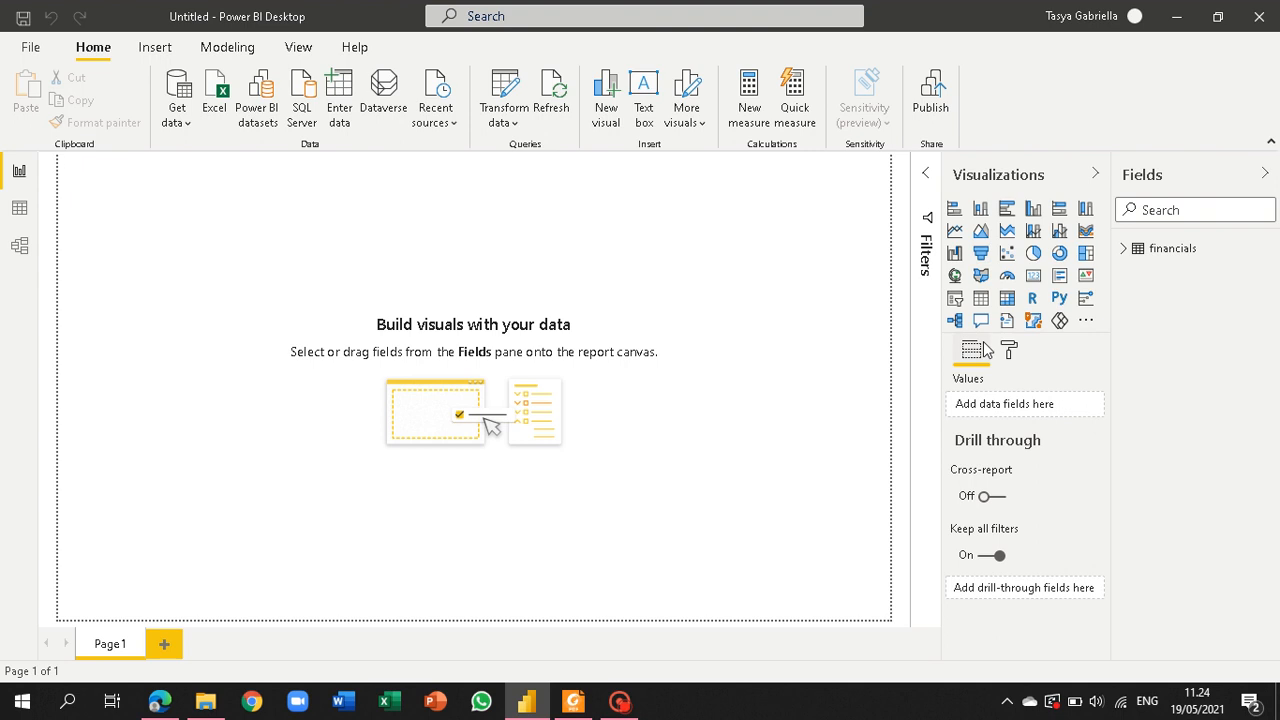
# Step: Add a slicer to the report page, populate it with the Sales field from financials, and enlarge it
pyautogui.click(955, 302)
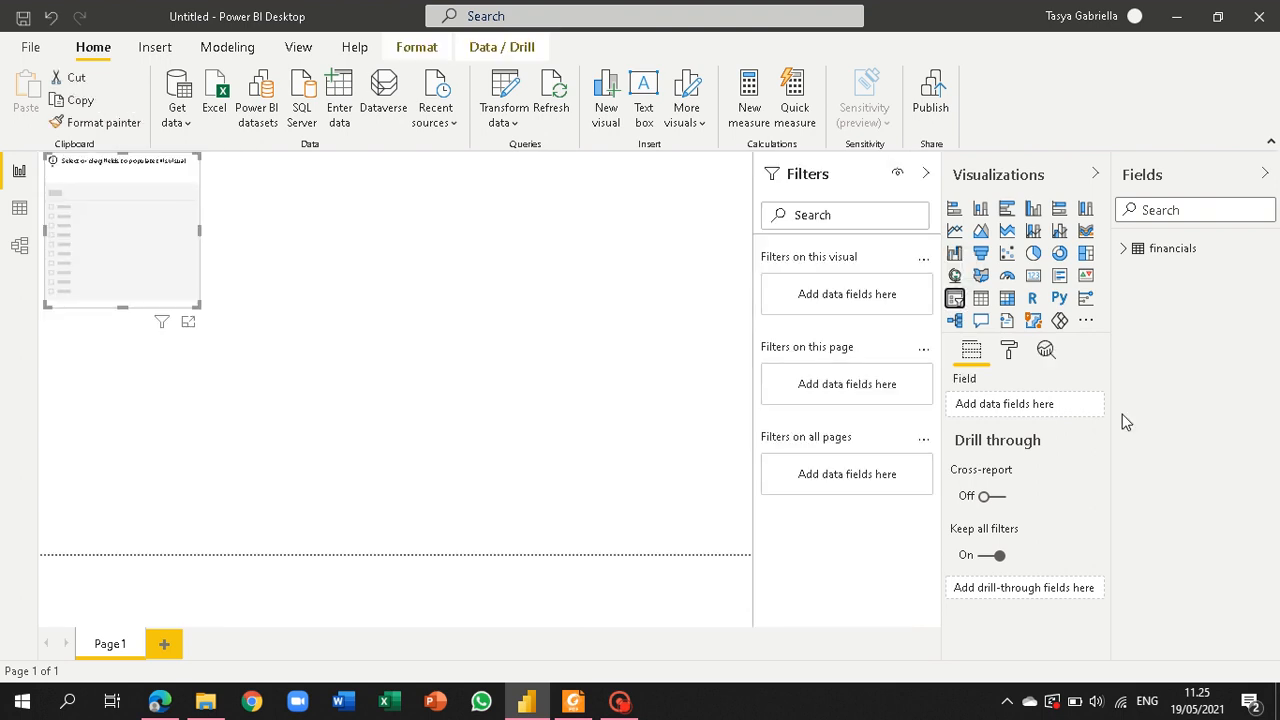
pyautogui.click(1130, 250)
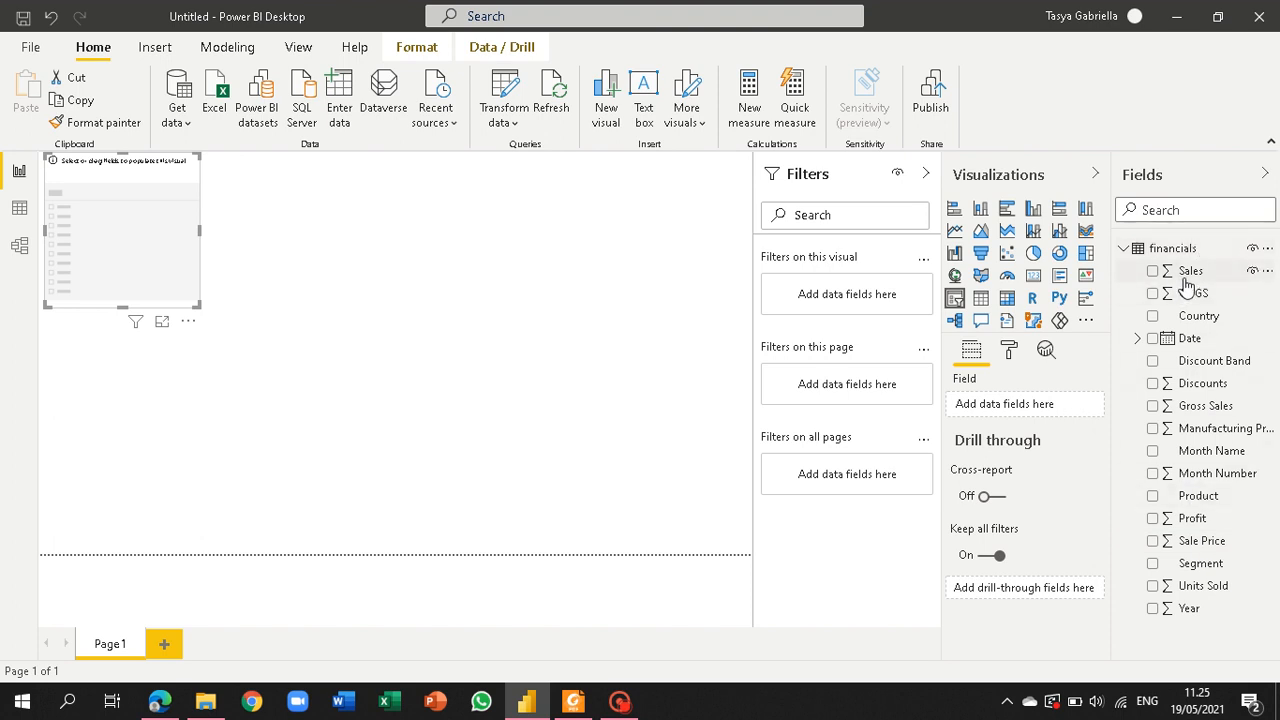
pyautogui.moveTo(1188, 280); pyautogui.dragTo(148, 240)
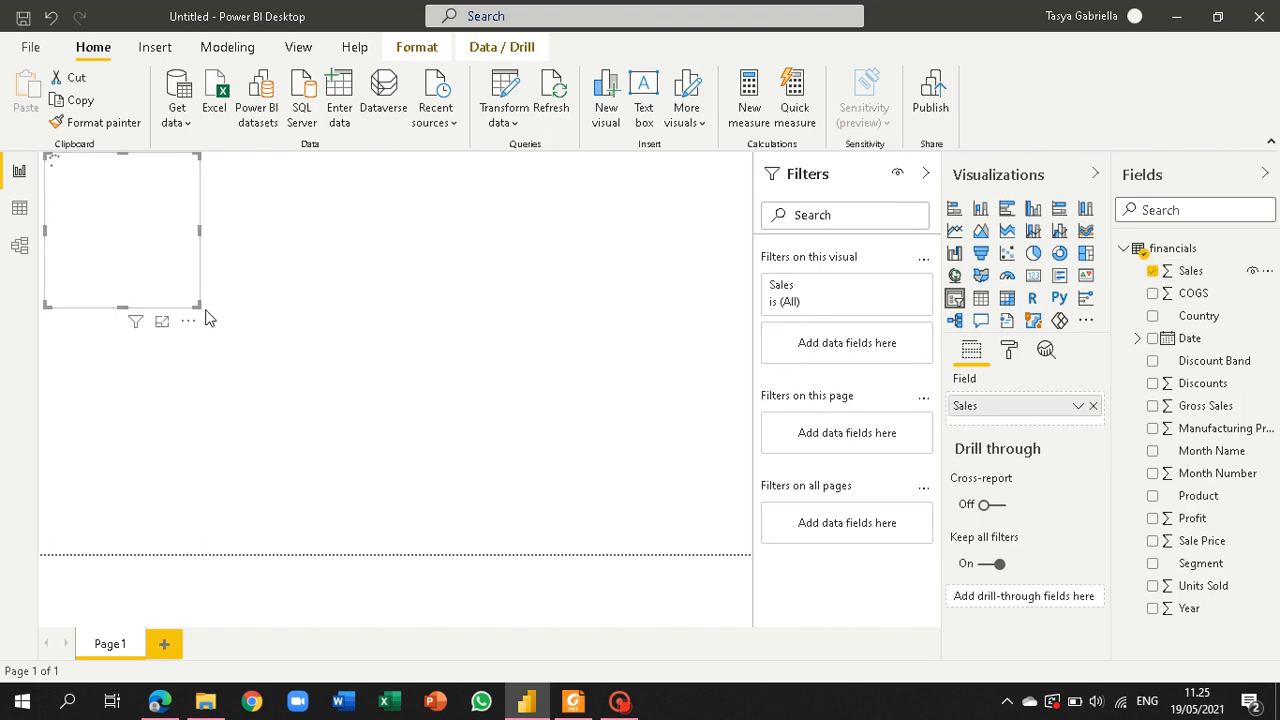
pyautogui.moveTo(197, 304); pyautogui.dragTo(297, 425)
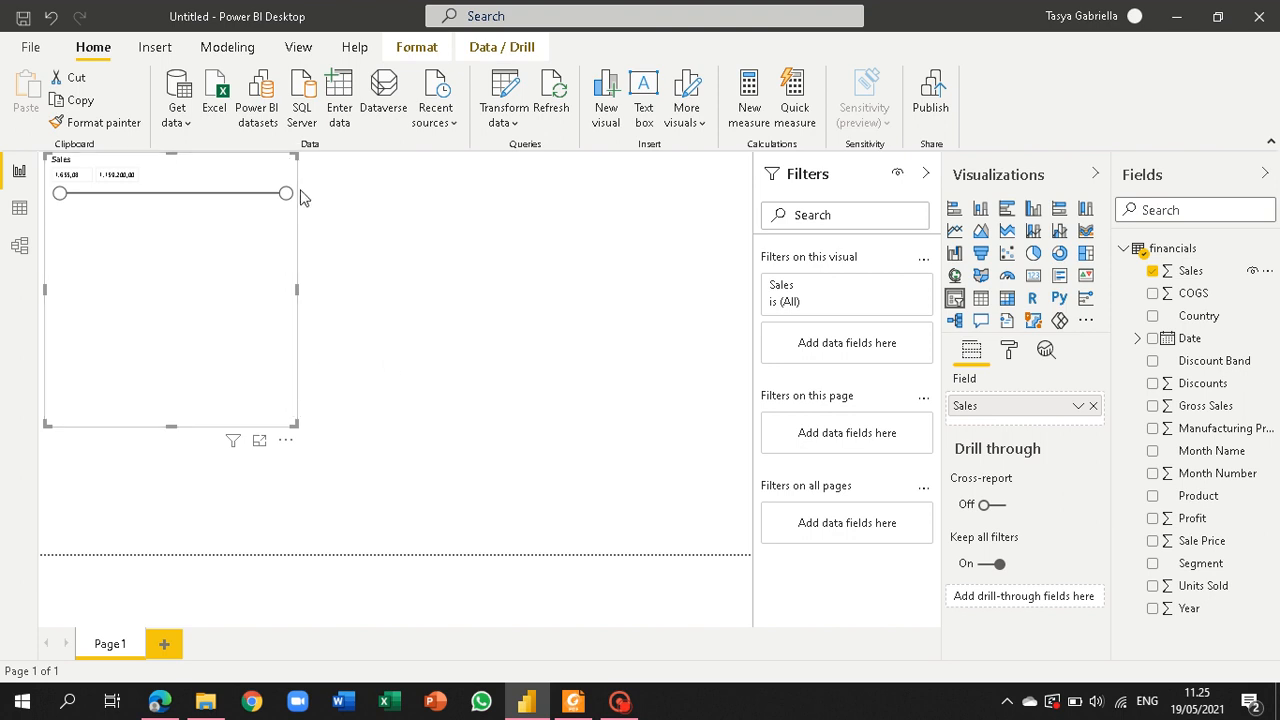
pyautogui.click(289, 162)
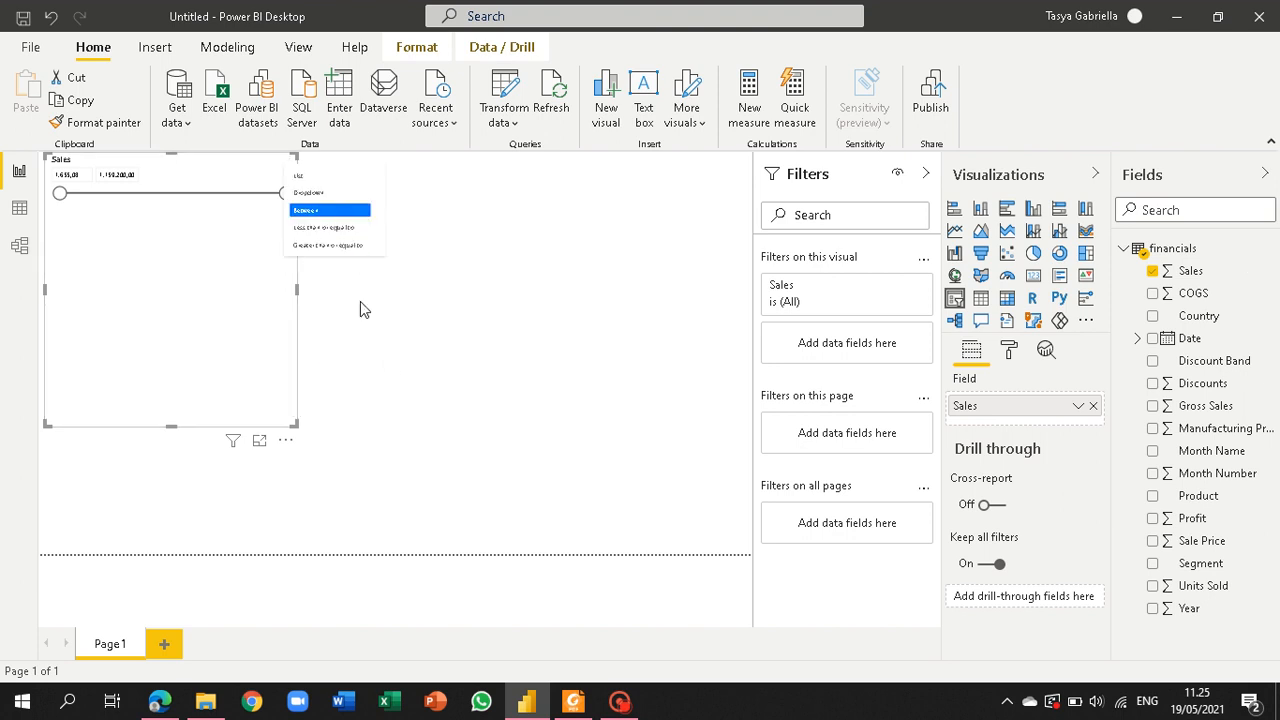
pyautogui.click(360, 432)
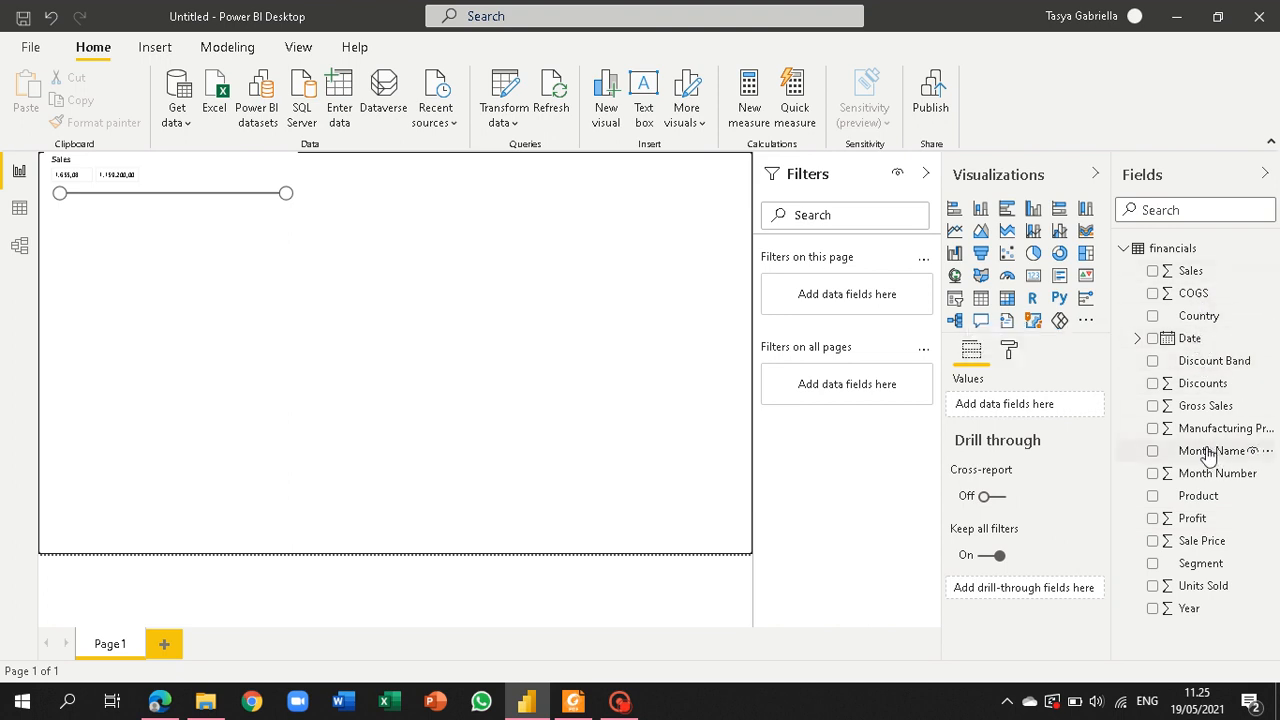
# Step: Try COGS and Country in turn as second fields in the Sales slicer, removing each again, and enlarge the slicer
pyautogui.moveTo(1200, 293); pyautogui.dragTo(184, 228)
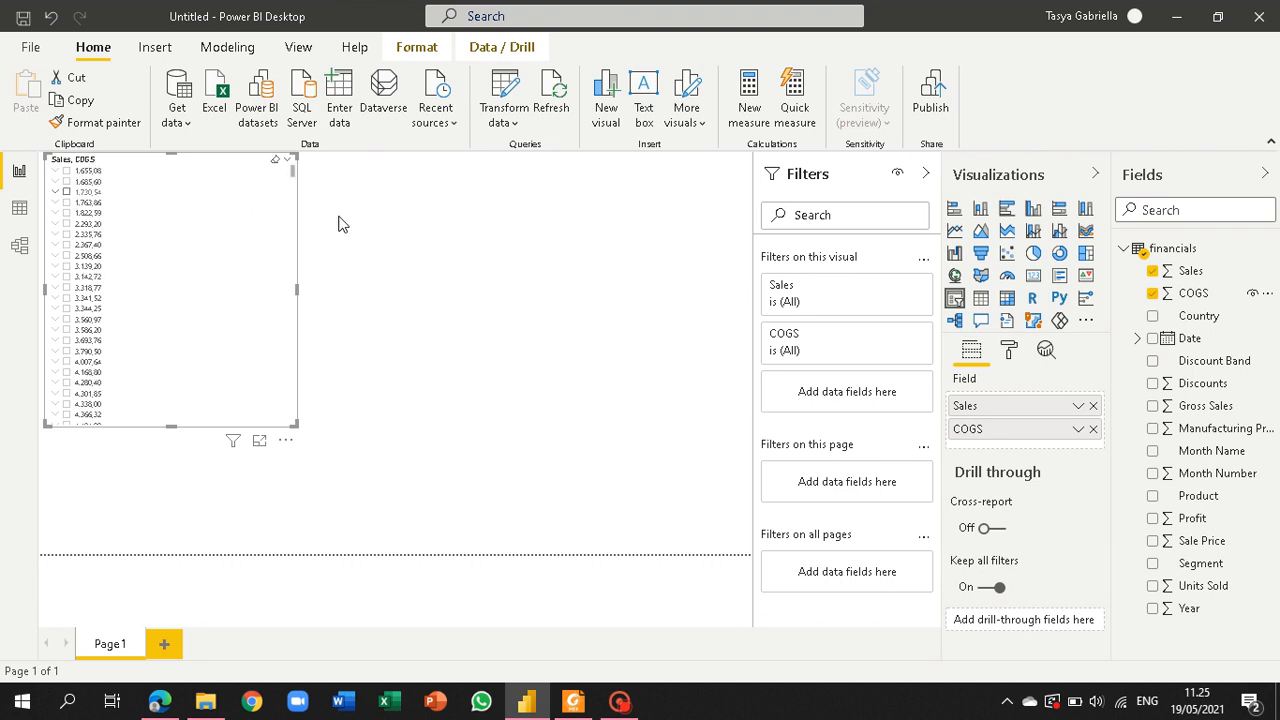
pyautogui.click(1152, 293)
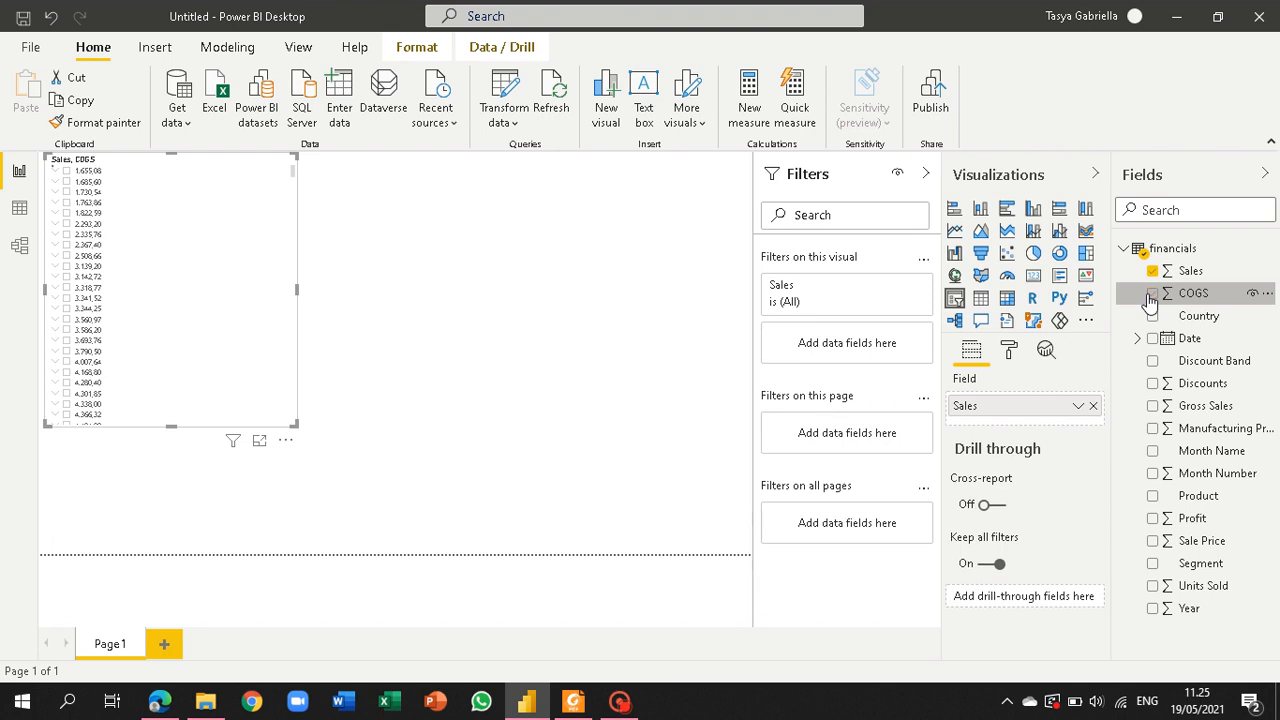
pyautogui.click(1153, 316)
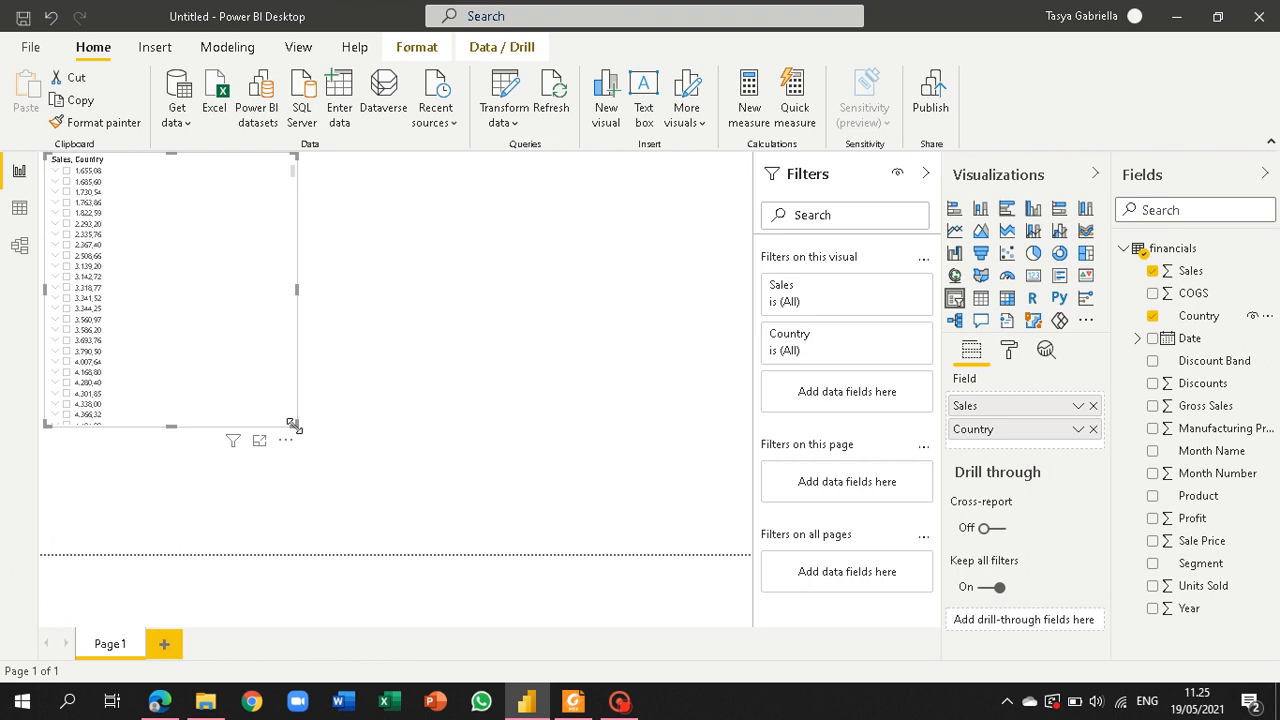
pyautogui.moveTo(293, 426); pyautogui.dragTo(508, 510)
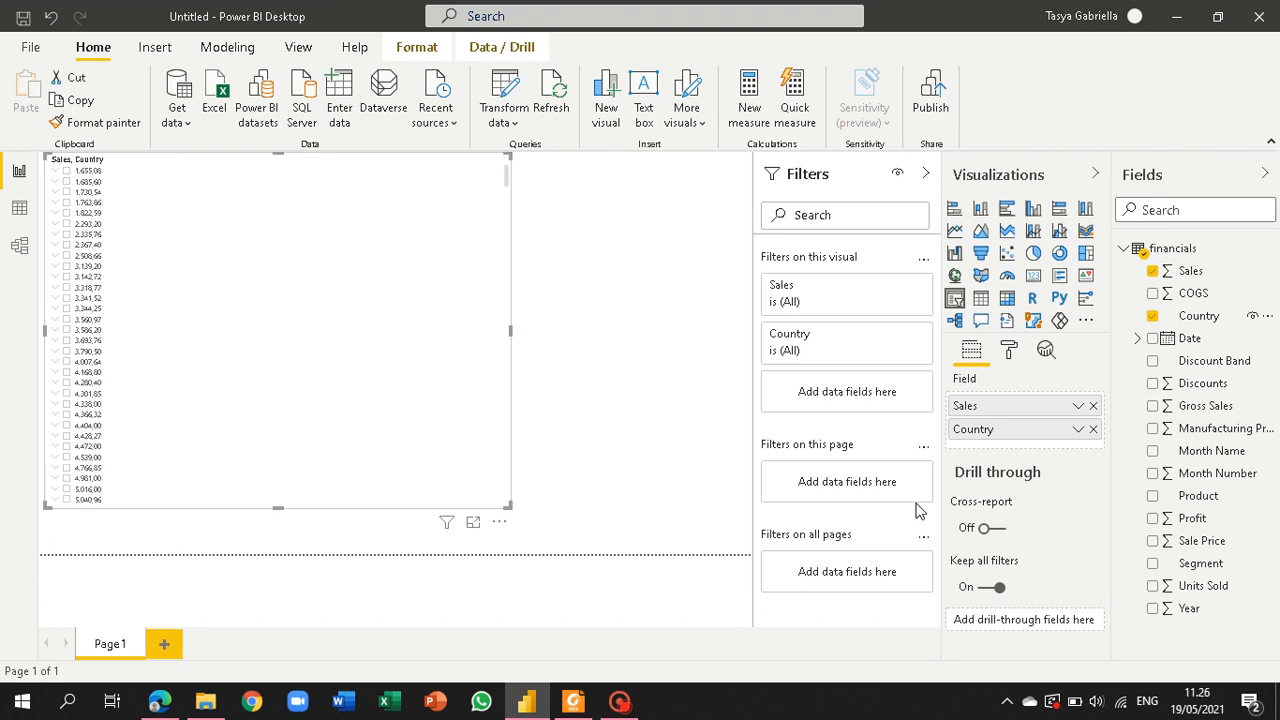
pyautogui.moveTo(1155, 323); pyautogui.dragTo(785, 500)
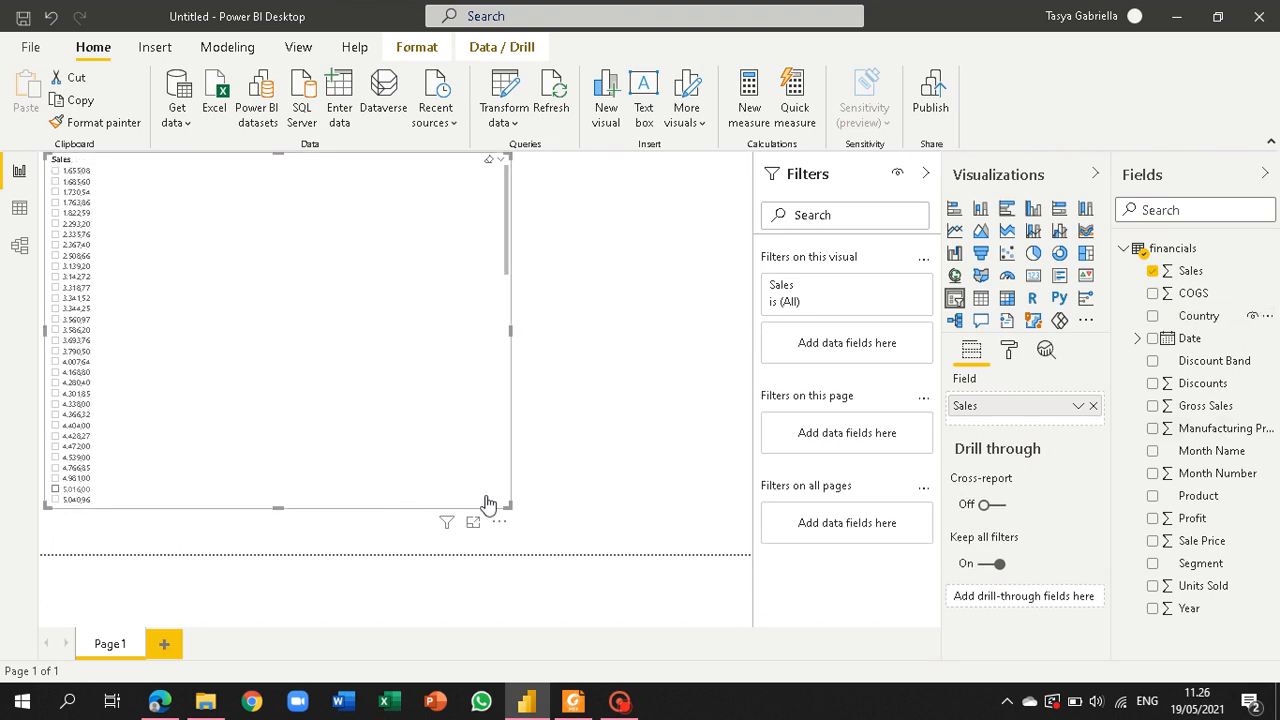
# Step: View the Sales slicer in focus mode and look through its full list of values
pyautogui.moveTo(449, 526)
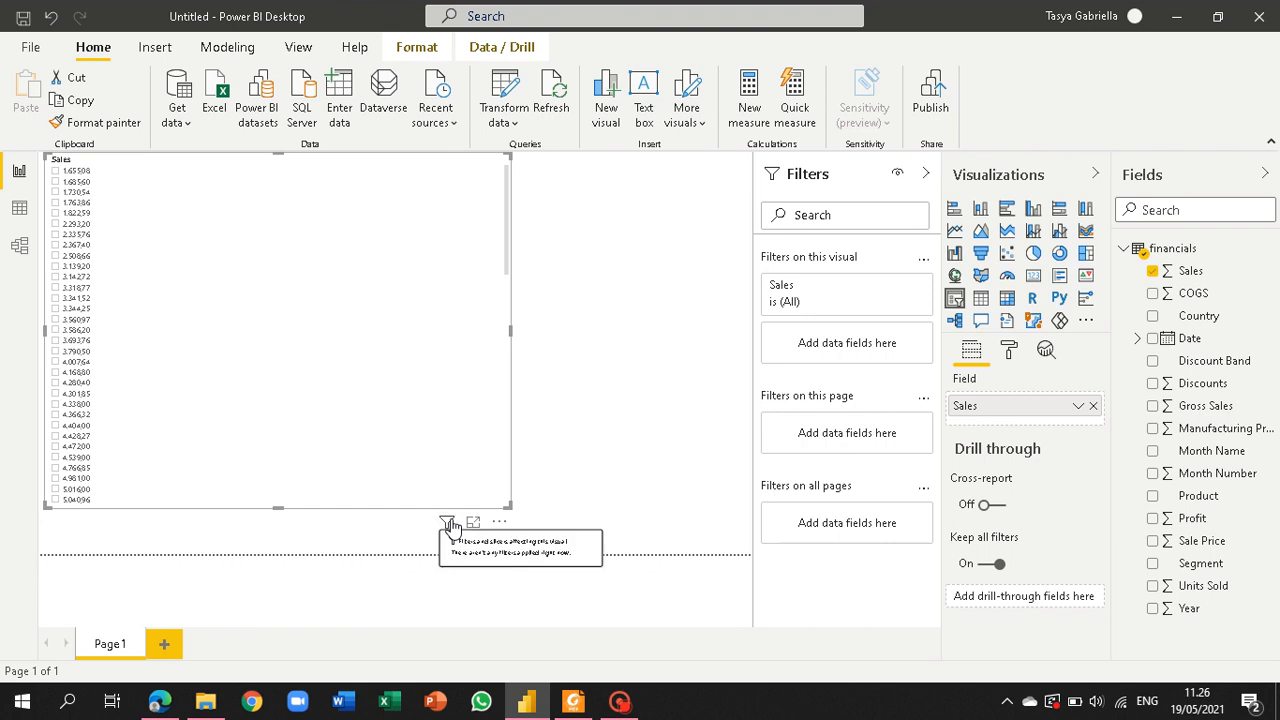
pyautogui.click(534, 523)
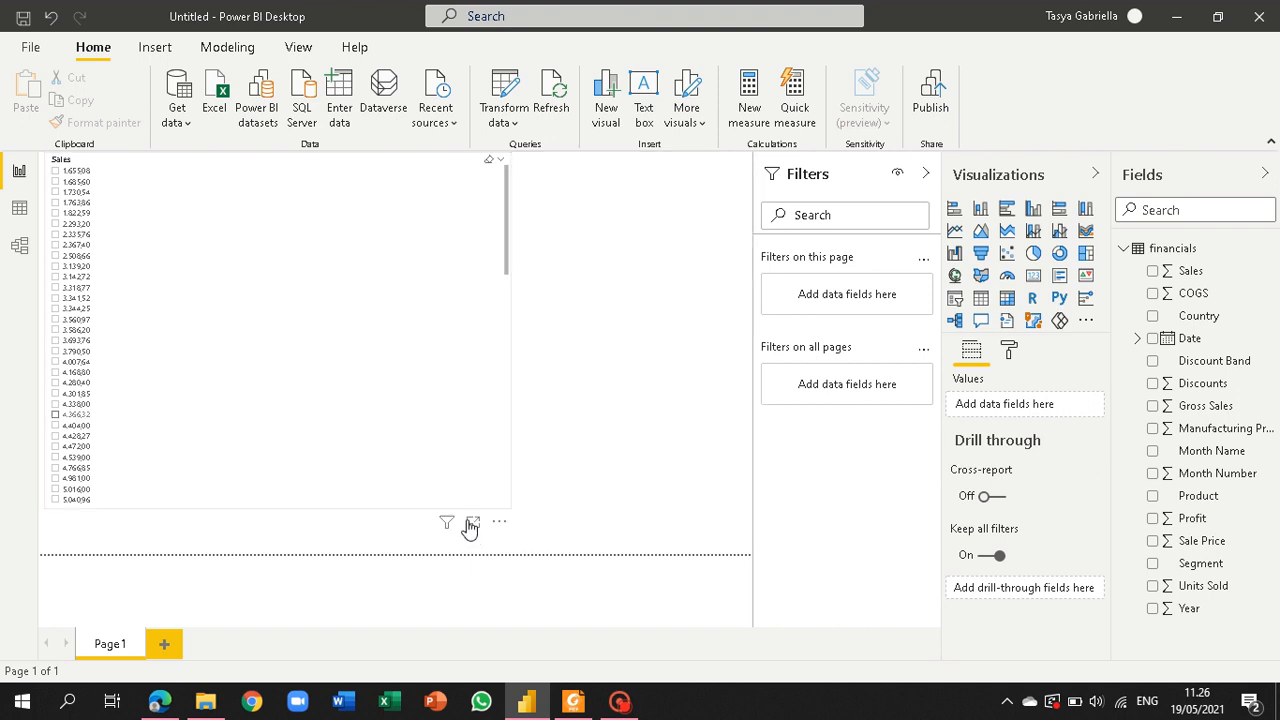
pyautogui.click(470, 524)
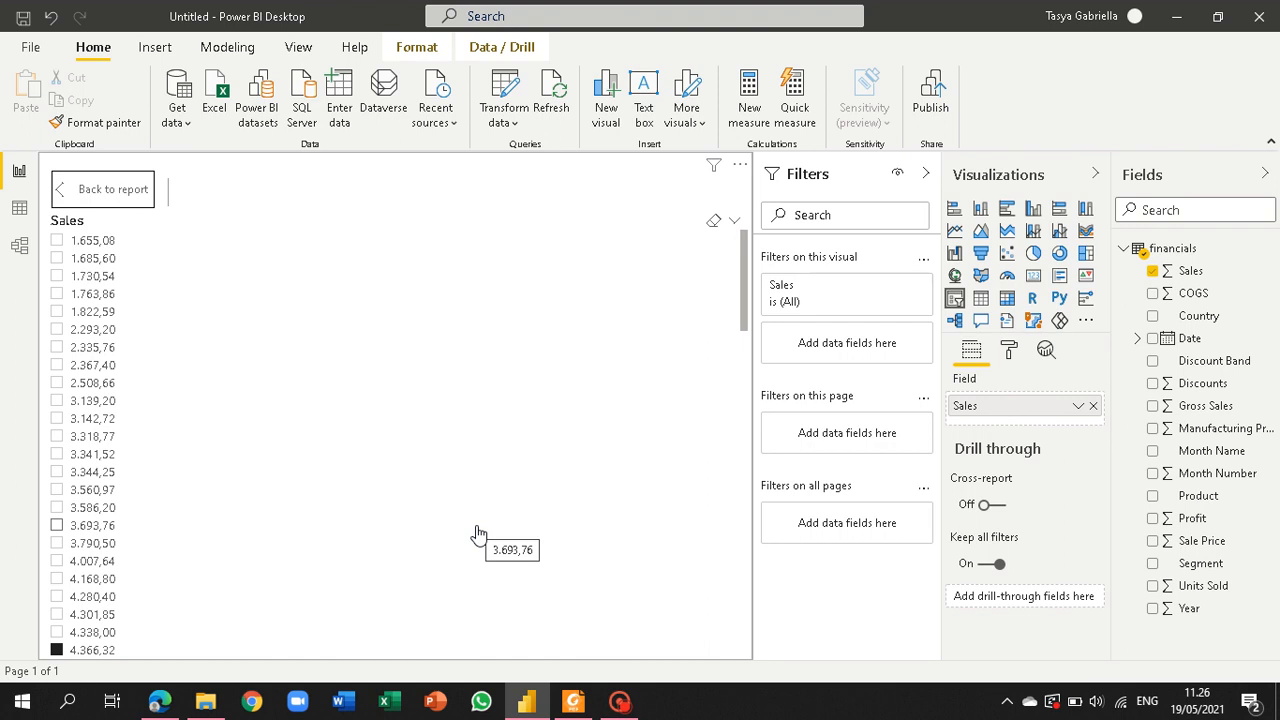
pyautogui.moveTo(742, 281); pyautogui.dragTo(766, 689)
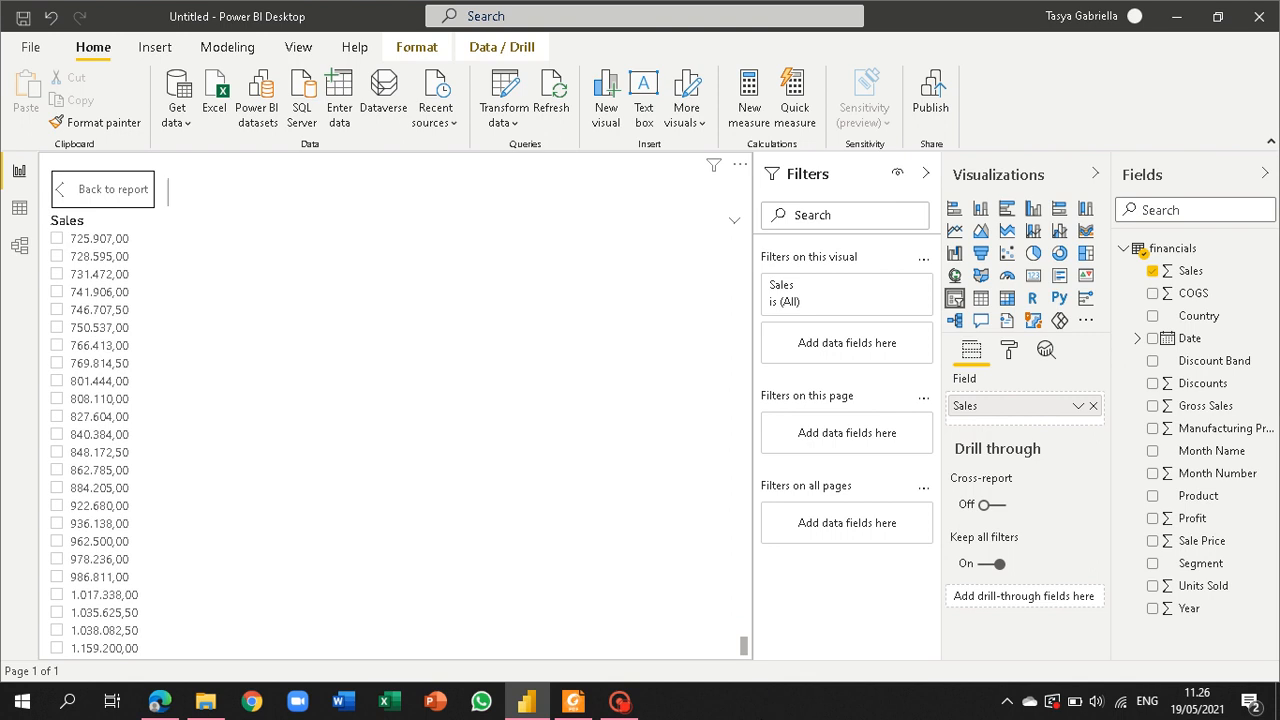
pyautogui.moveTo(744, 646); pyautogui.dragTo(744, 239)
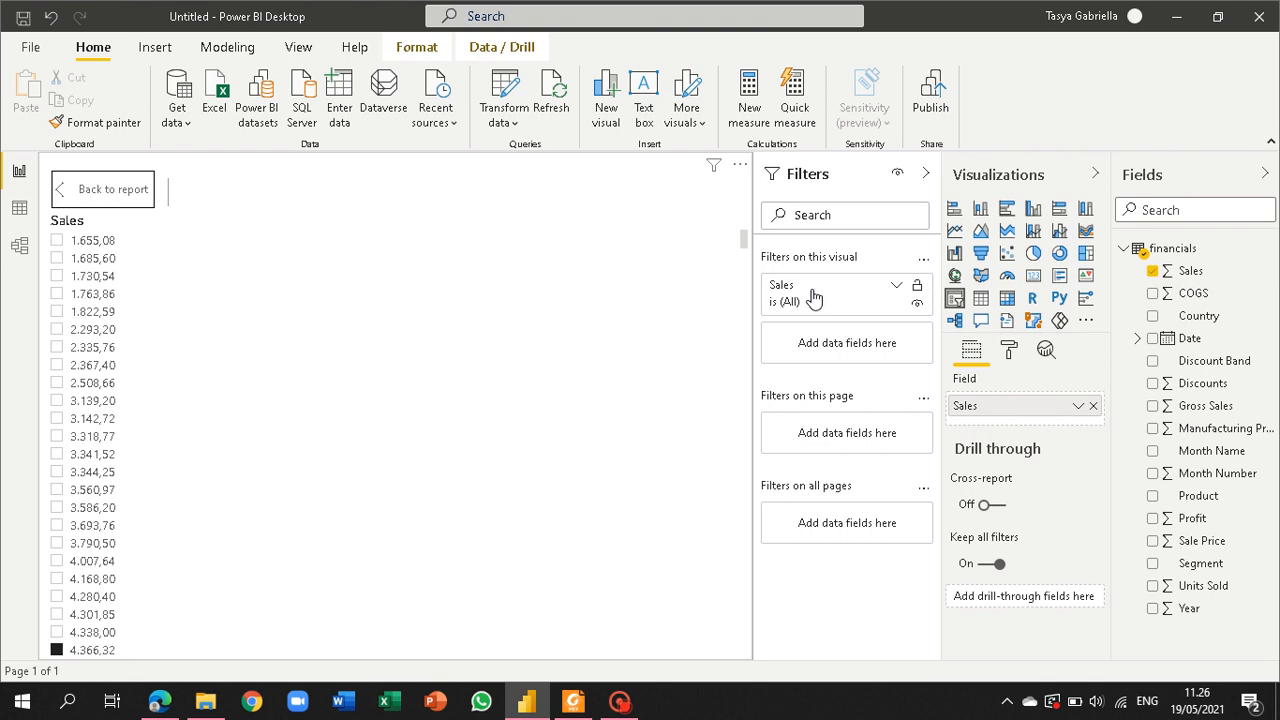
# Step: Examine the advanced filtering options of the visual's Sales filter and the sort choices for visual-level filters
pyautogui.moveTo(786, 291); pyautogui.dragTo(786, 345)
pyautogui.click(897, 288)
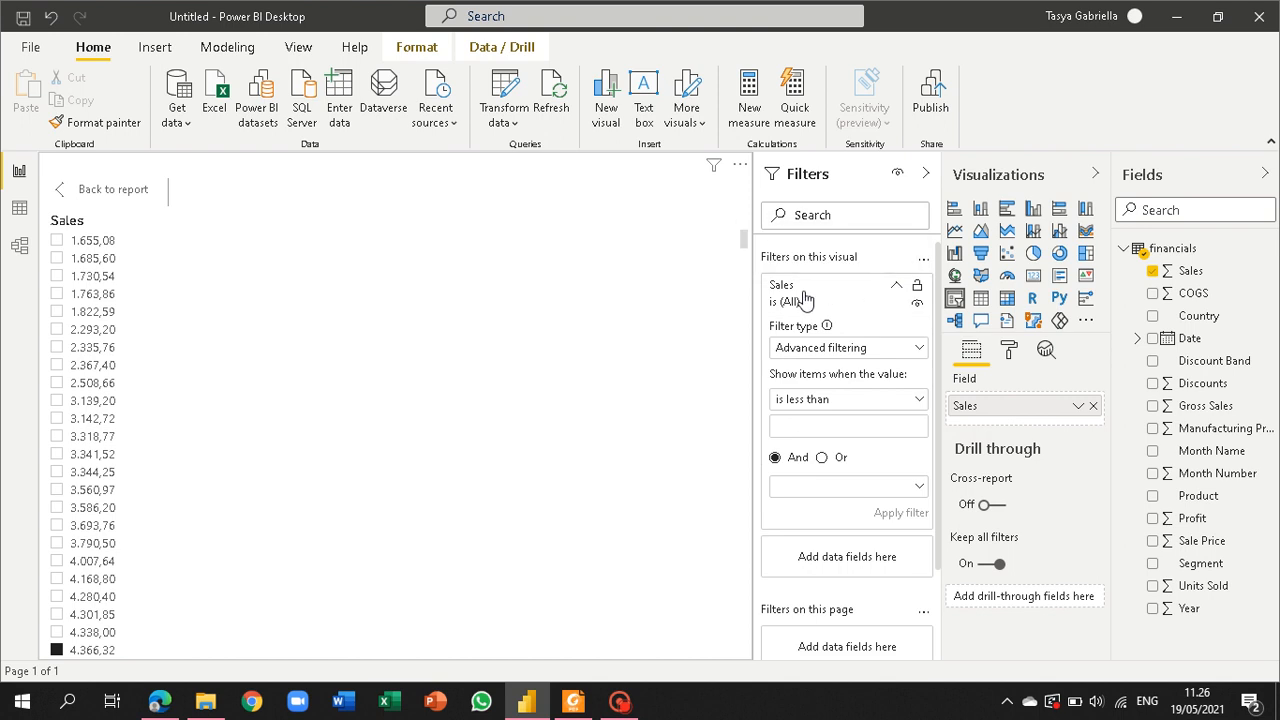
pyautogui.click(805, 300)
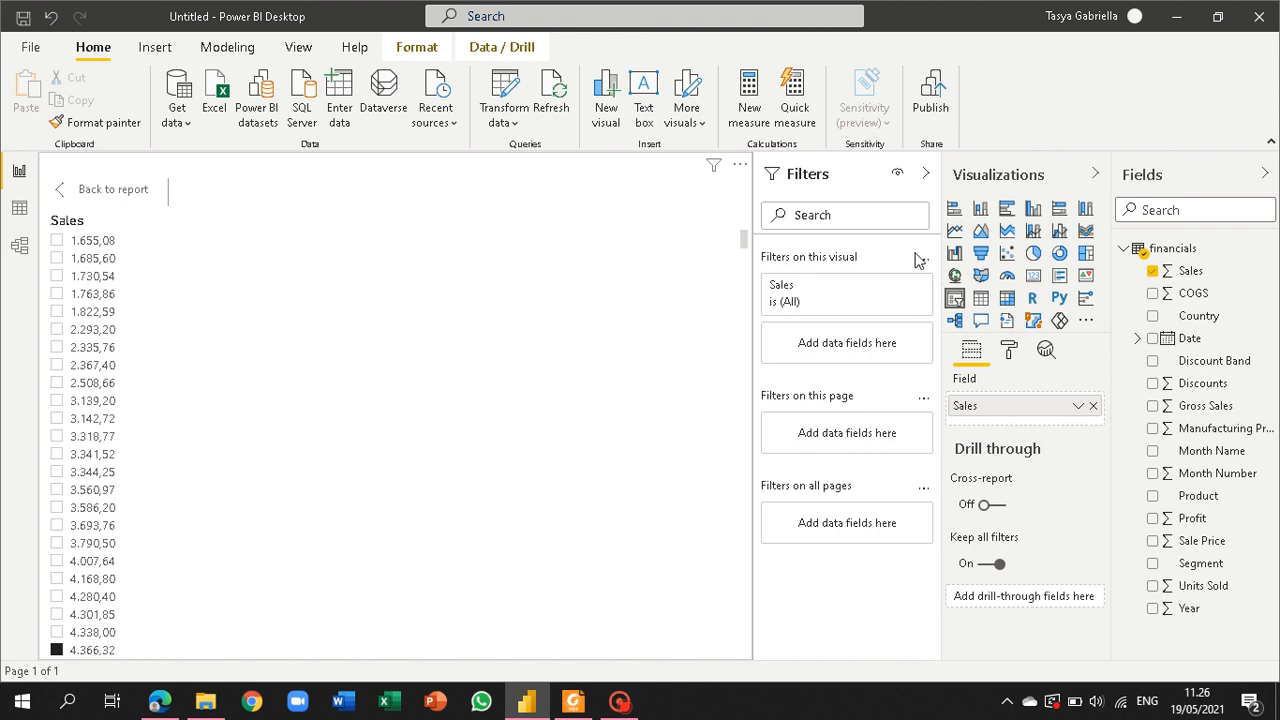
pyautogui.moveTo(826, 296); pyautogui.dragTo(818, 345)
pyautogui.click(925, 260)
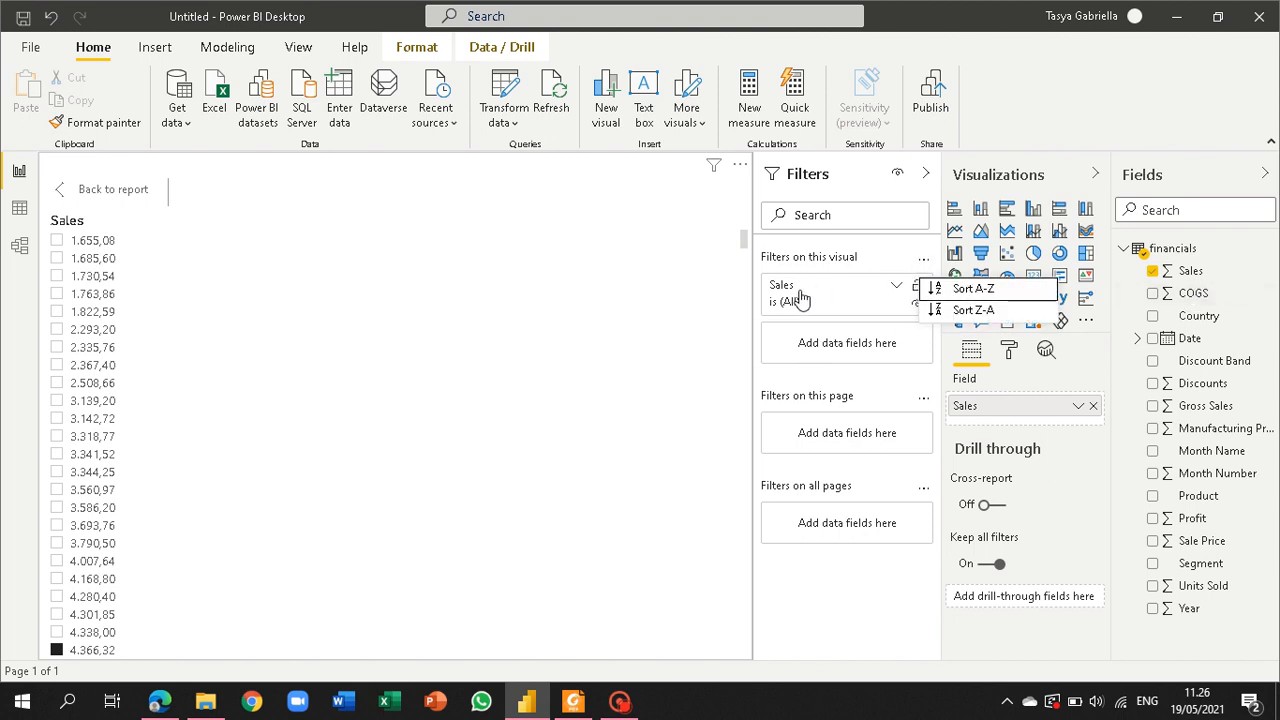
pyautogui.click(619, 701)
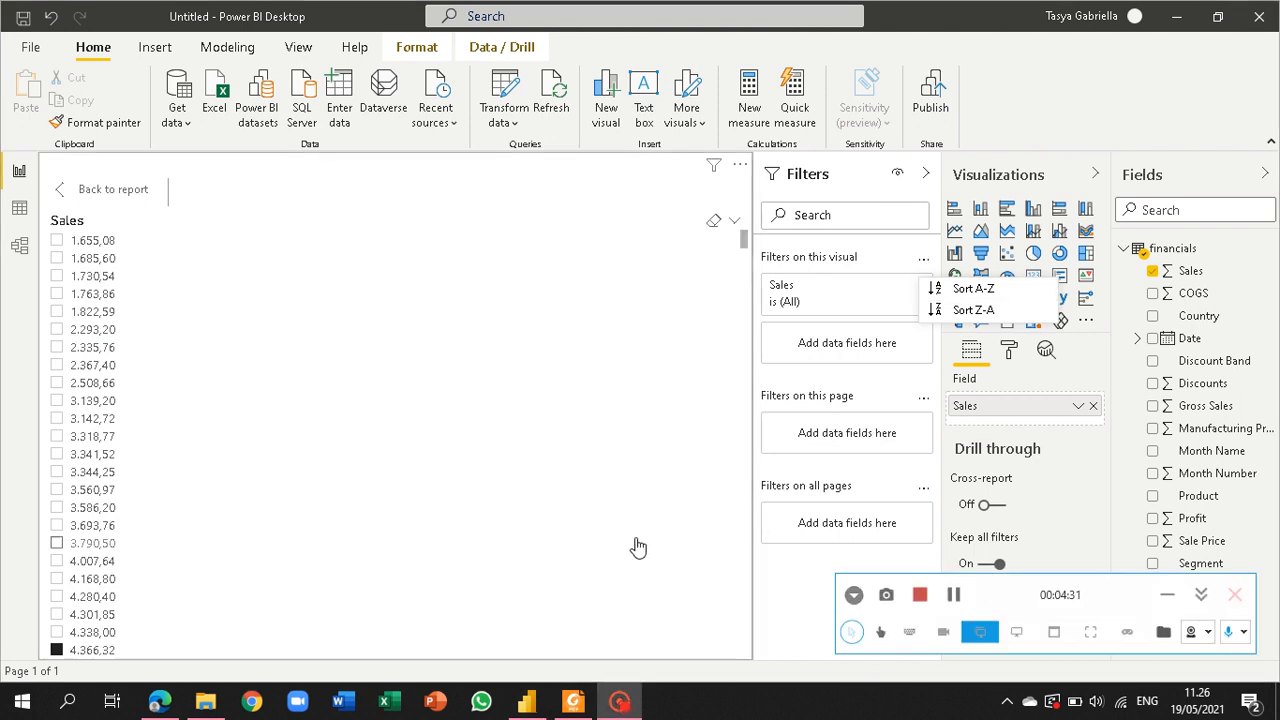
# Step: Switch the Sales slicer to the Dropdown style with its selection cleared, and remove the slicer from the page
pyautogui.click(715, 224)
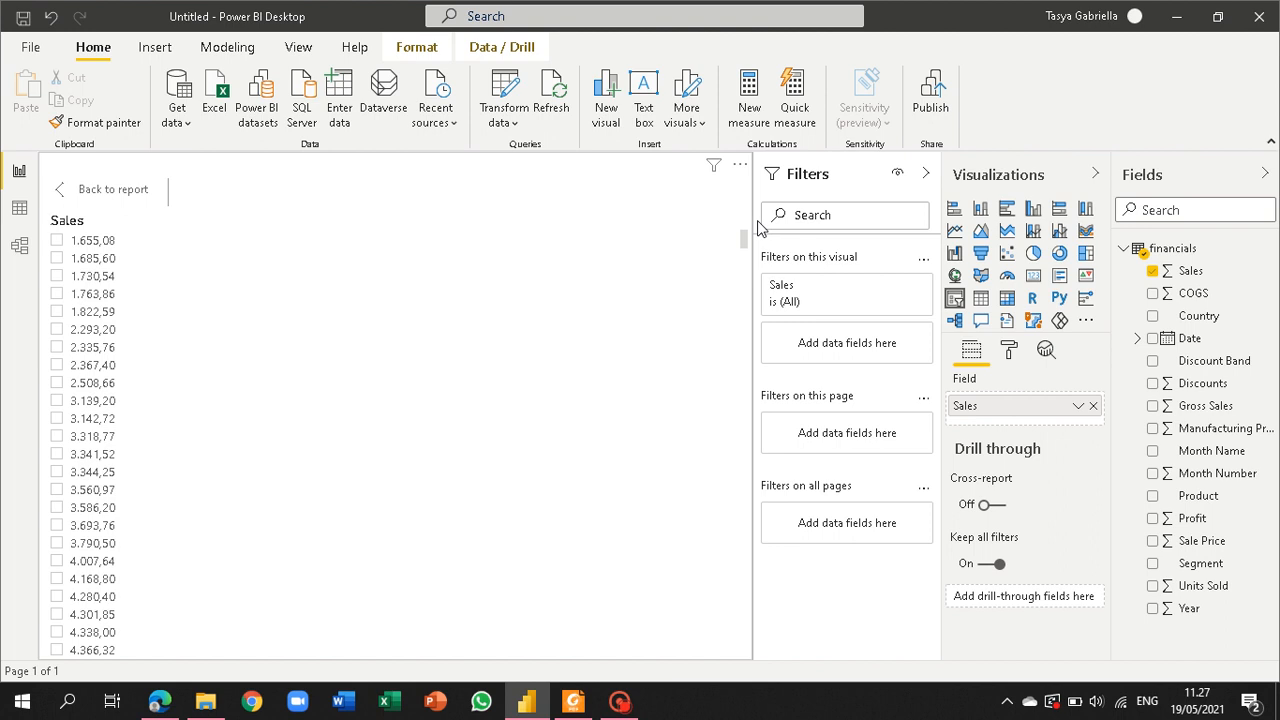
pyautogui.click(733, 222)
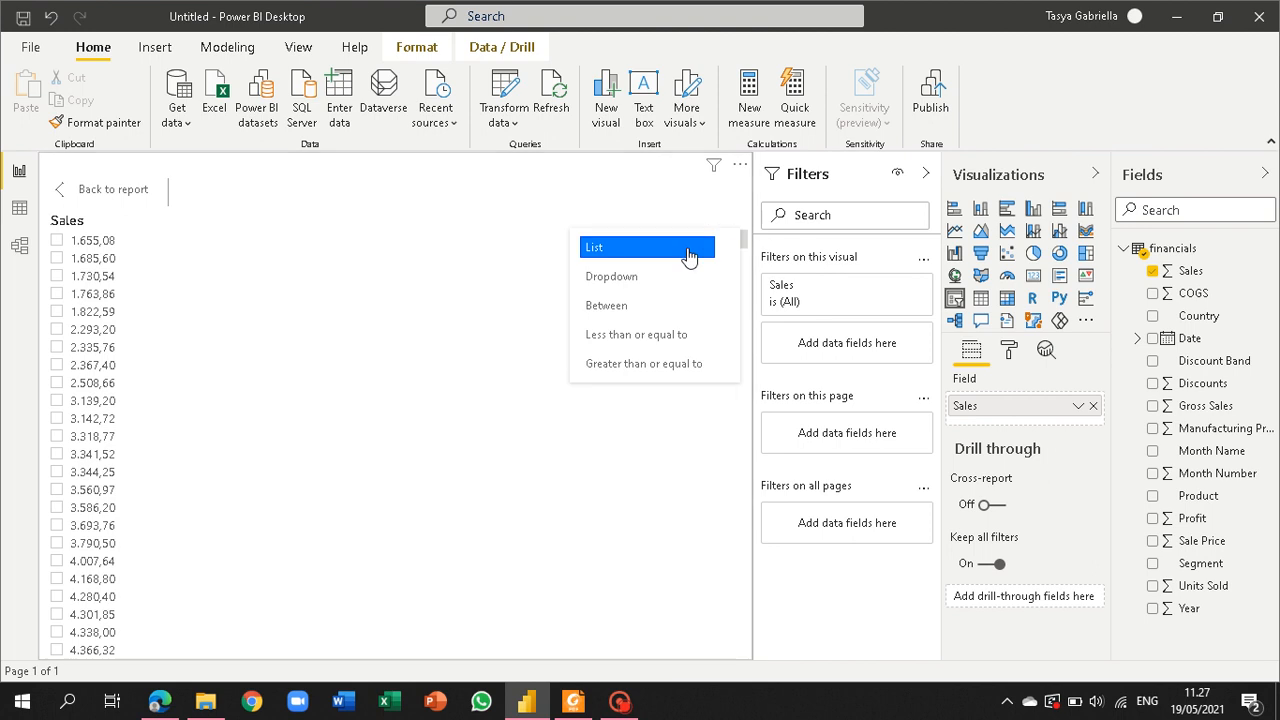
pyautogui.click(670, 287)
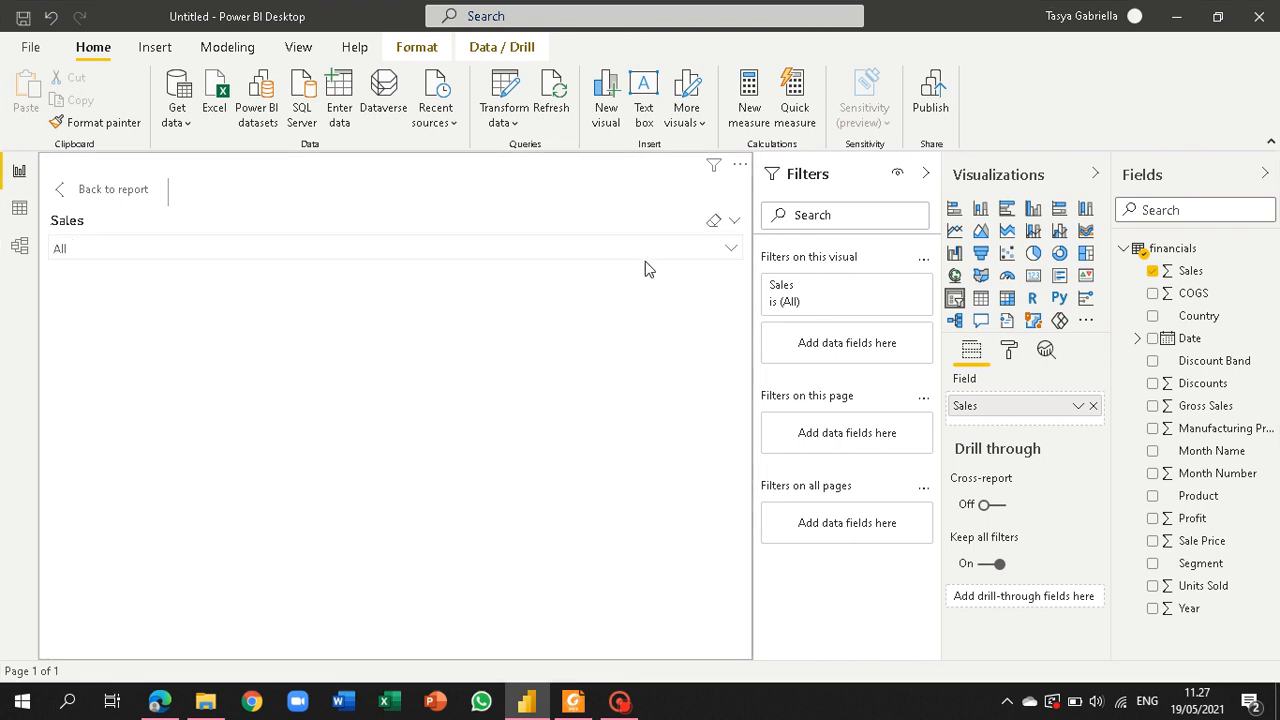
pyautogui.click(734, 250)
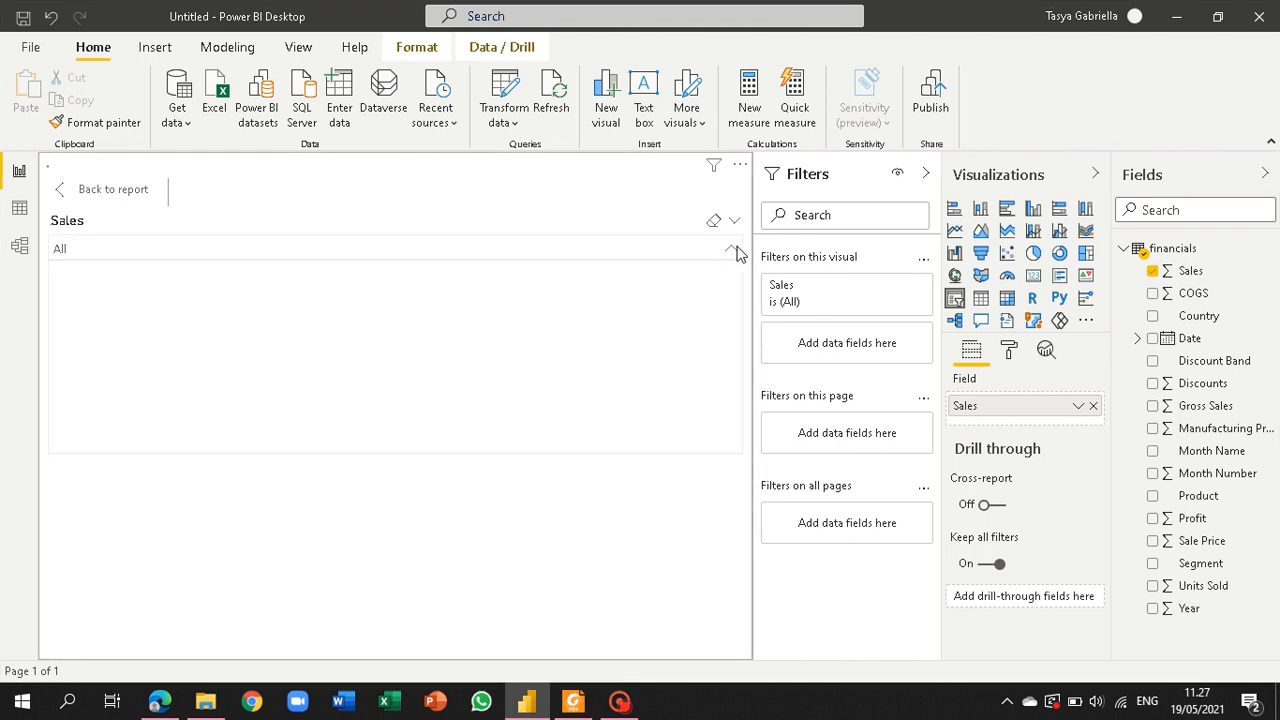
pyautogui.click(740, 166)
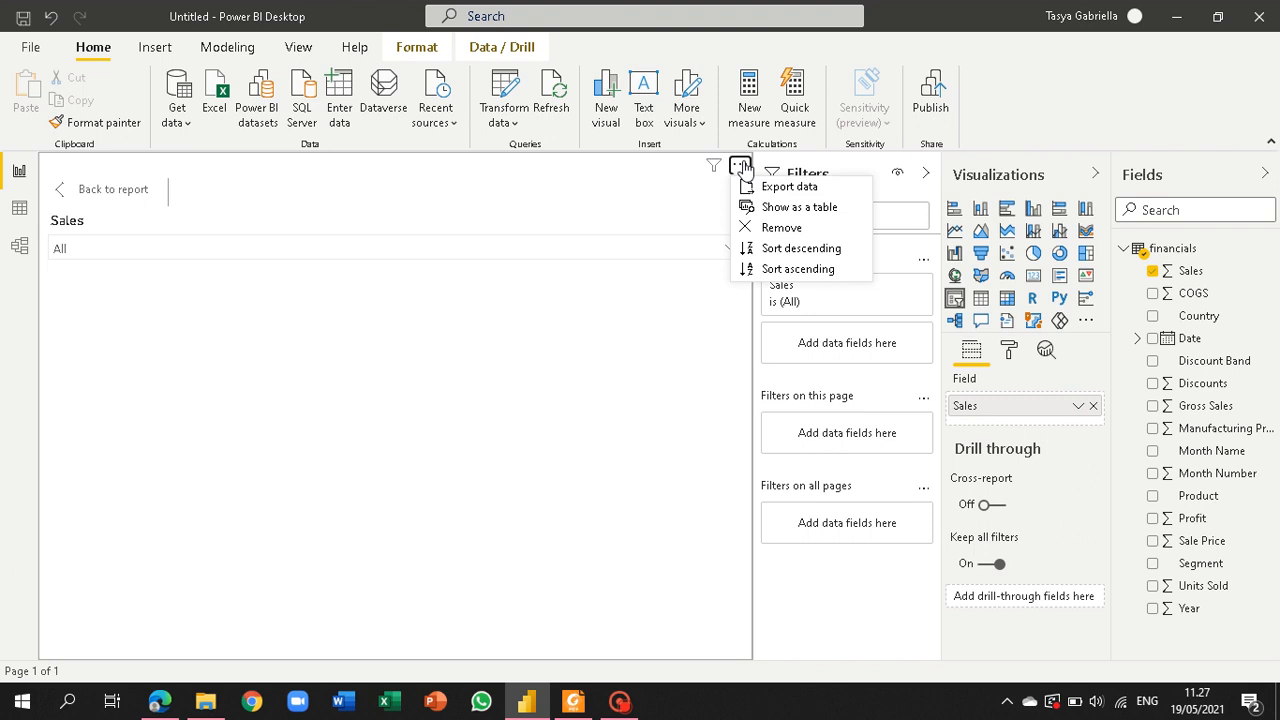
pyautogui.click(772, 228)
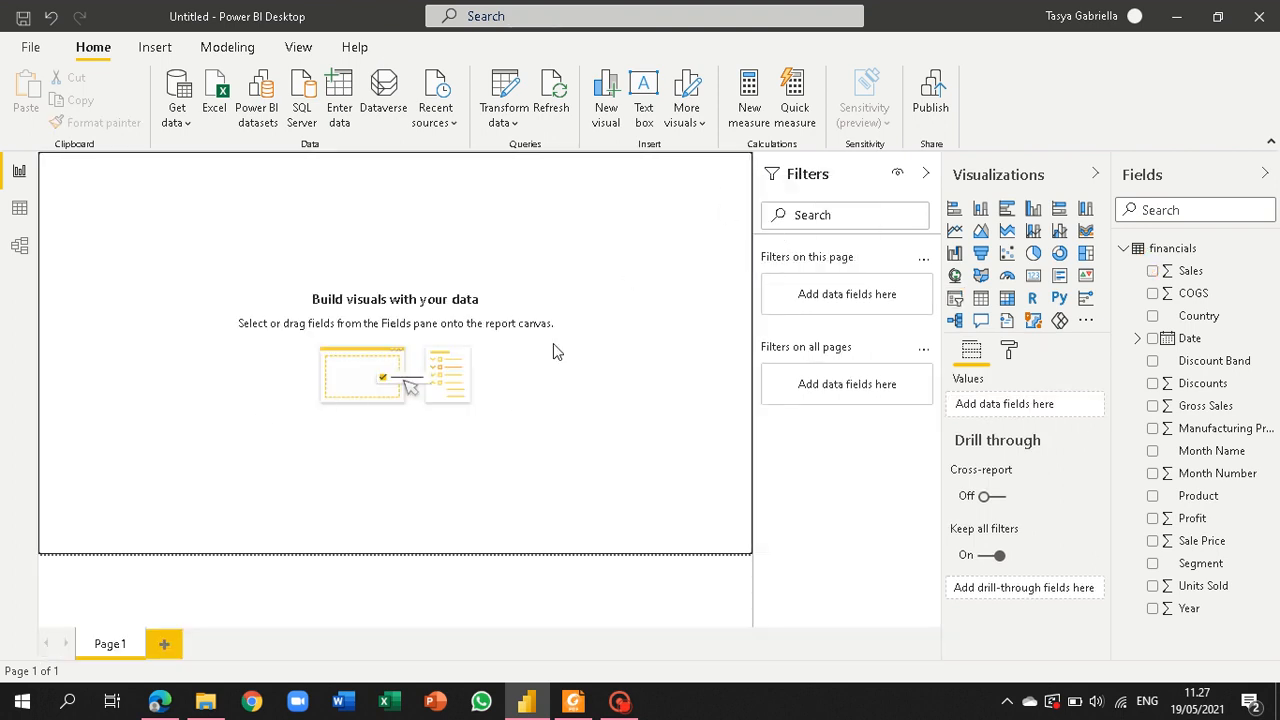
# Step: Add a slicer for the Country field and stretch it across most of the page
pyautogui.click(955, 300)
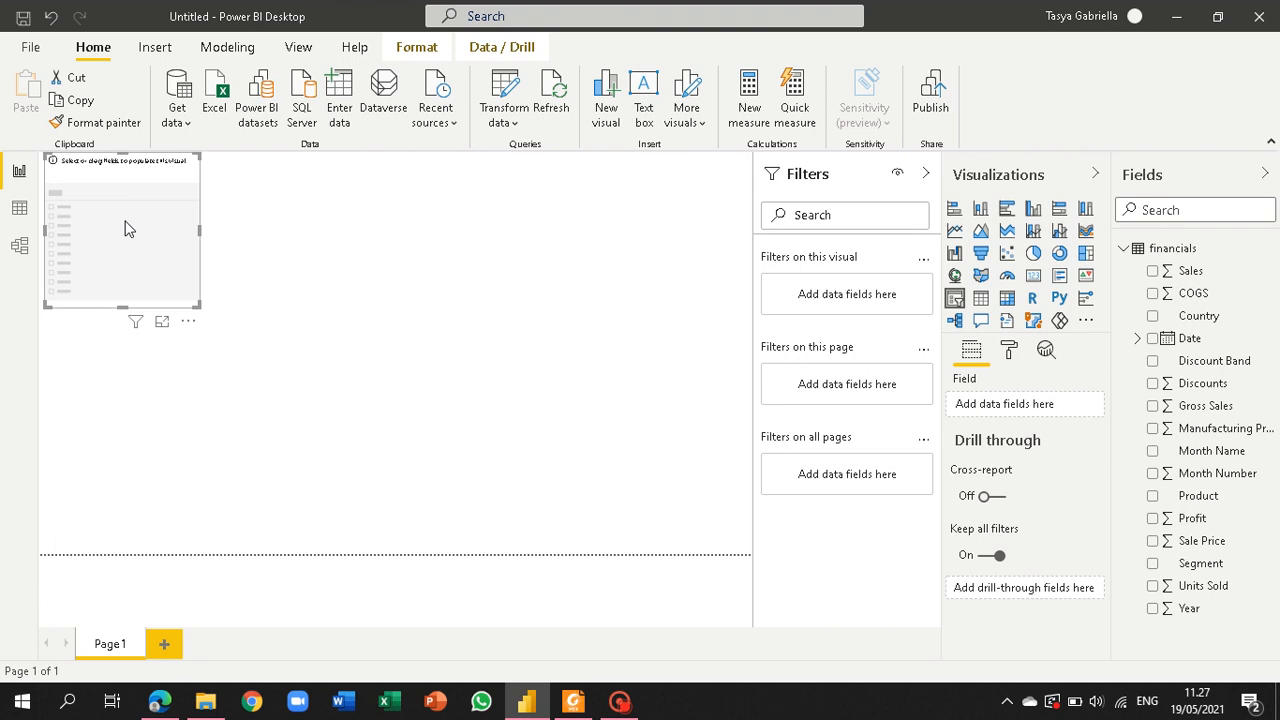
pyautogui.moveTo(1203, 326); pyautogui.dragTo(116, 250)
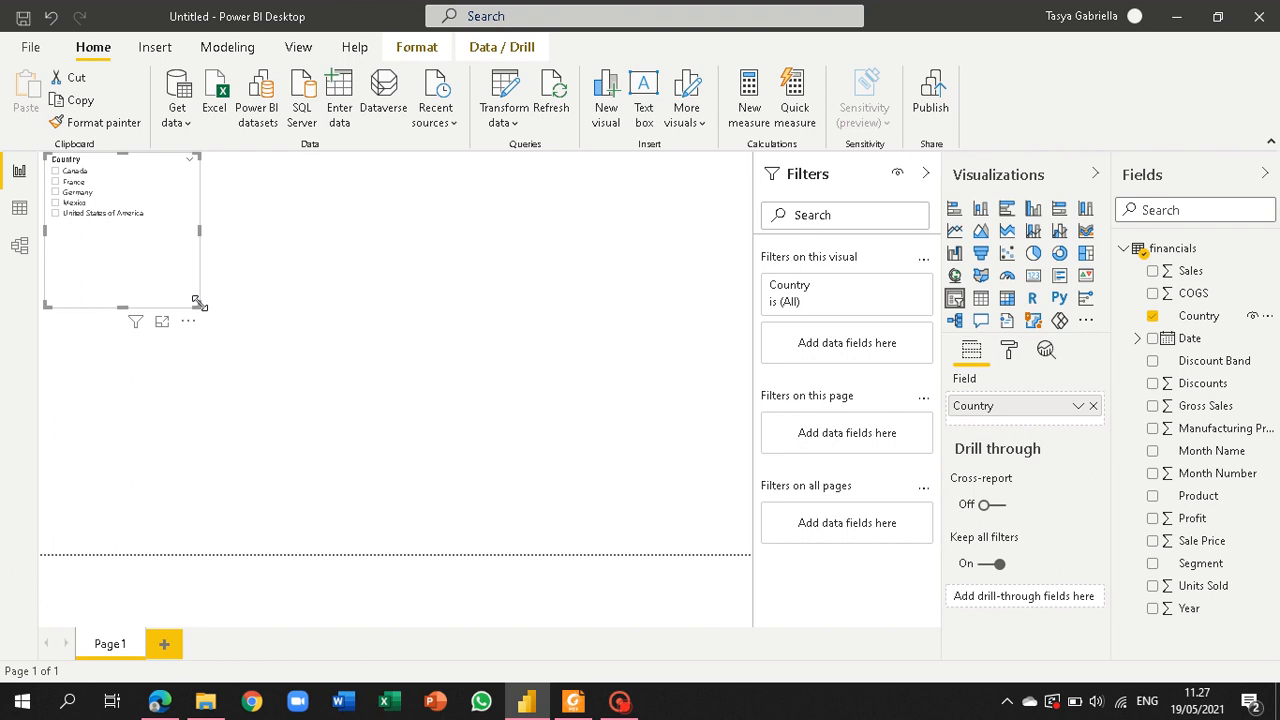
pyautogui.moveTo(197, 302); pyautogui.dragTo(745, 480)
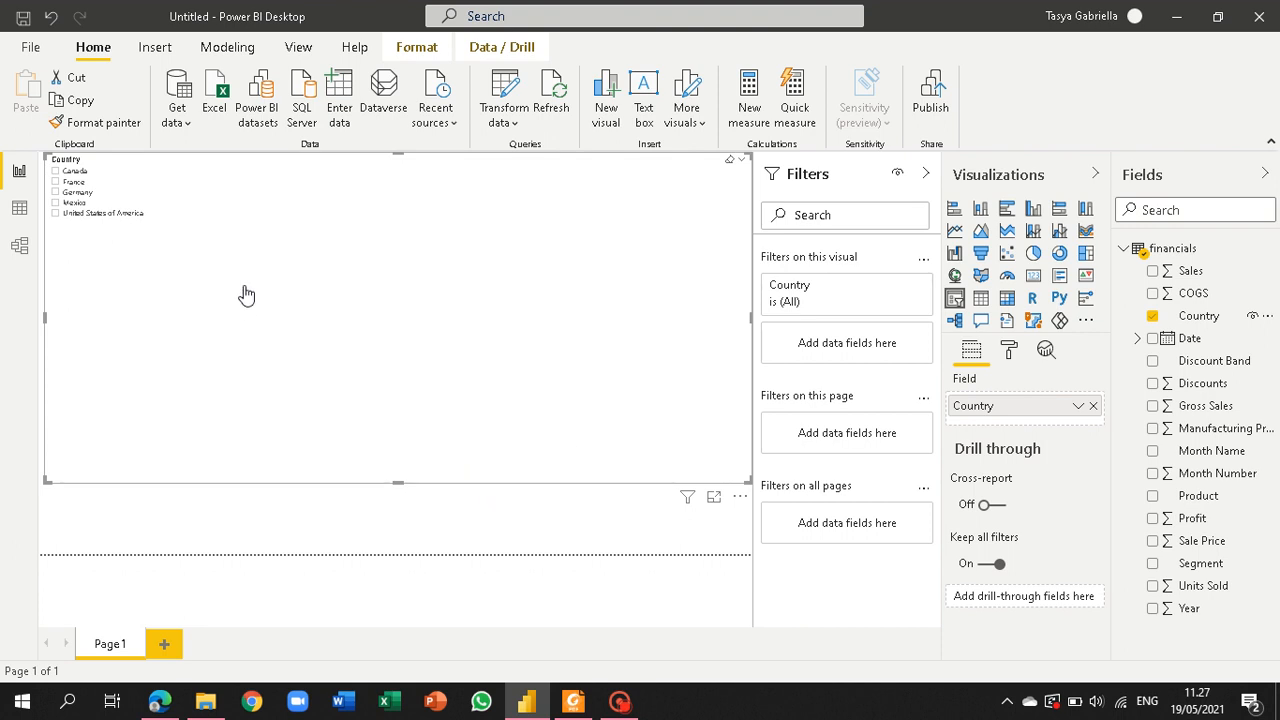
# Step: Select Canada and then Germany in the Country slicer, and shrink the slicer to a small box in the page's upper-left corner
pyautogui.click(66, 172)
pyautogui.click(68, 192)
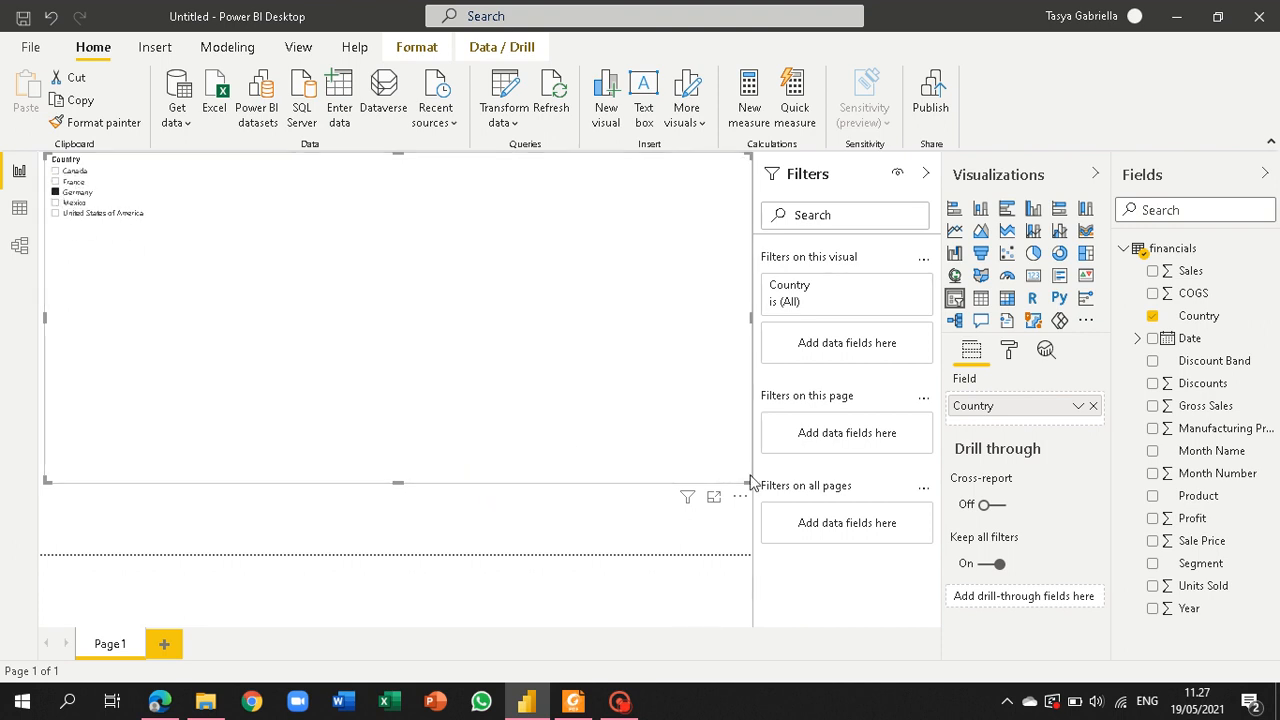
pyautogui.moveTo(746, 478); pyautogui.dragTo(254, 222)
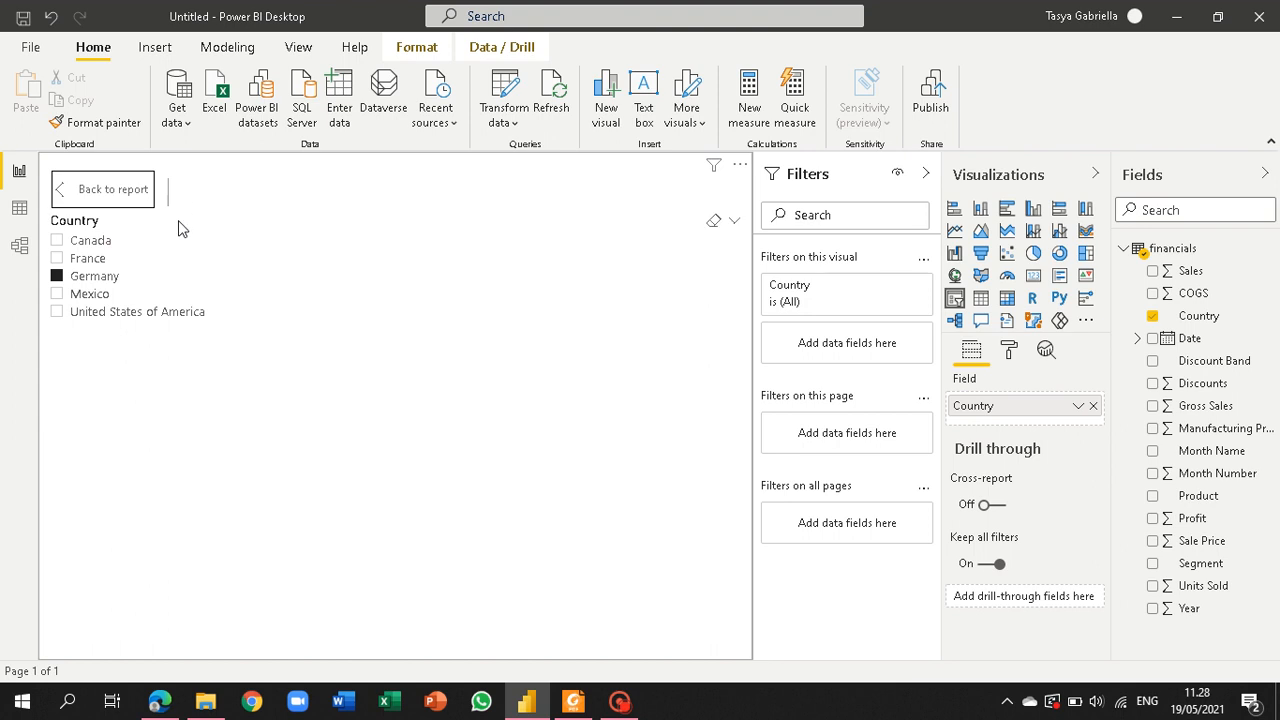
# Step: In focus mode, switch the Country slicer to the Dropdown style with its selection cleared, and return to the report
pyautogui.click(68, 203)
pyautogui.click(736, 222)
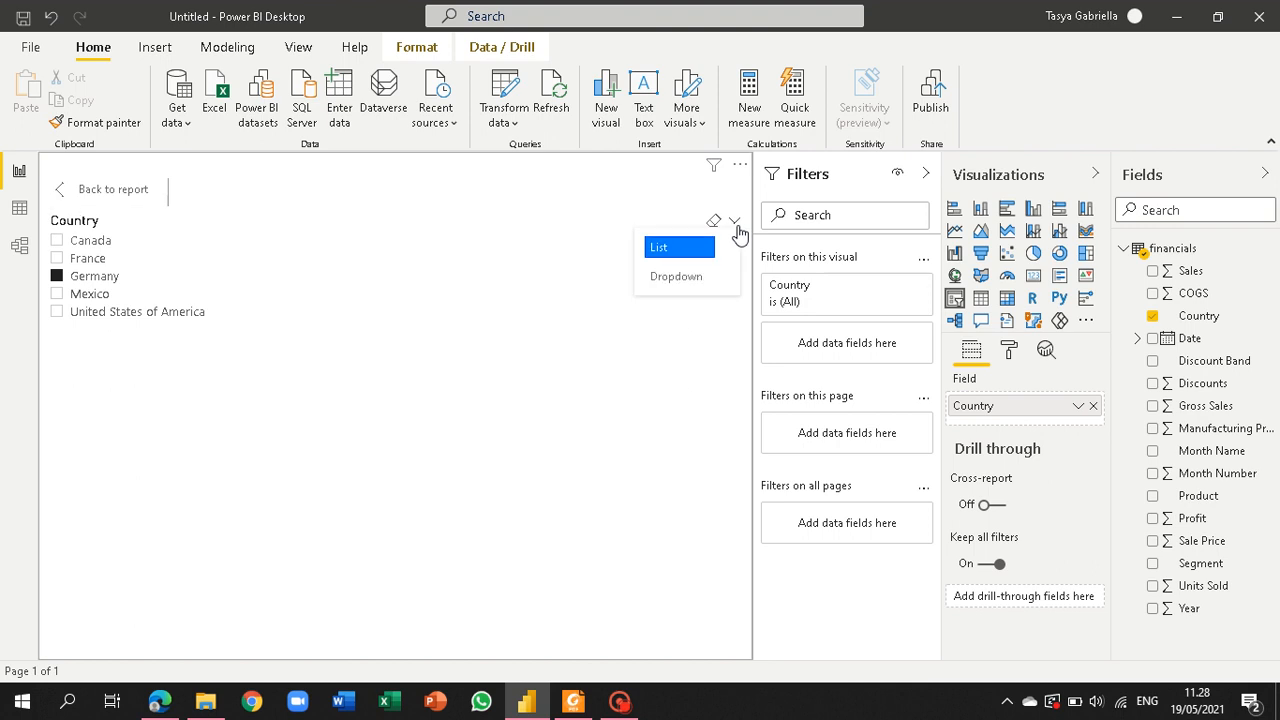
pyautogui.click(672, 282)
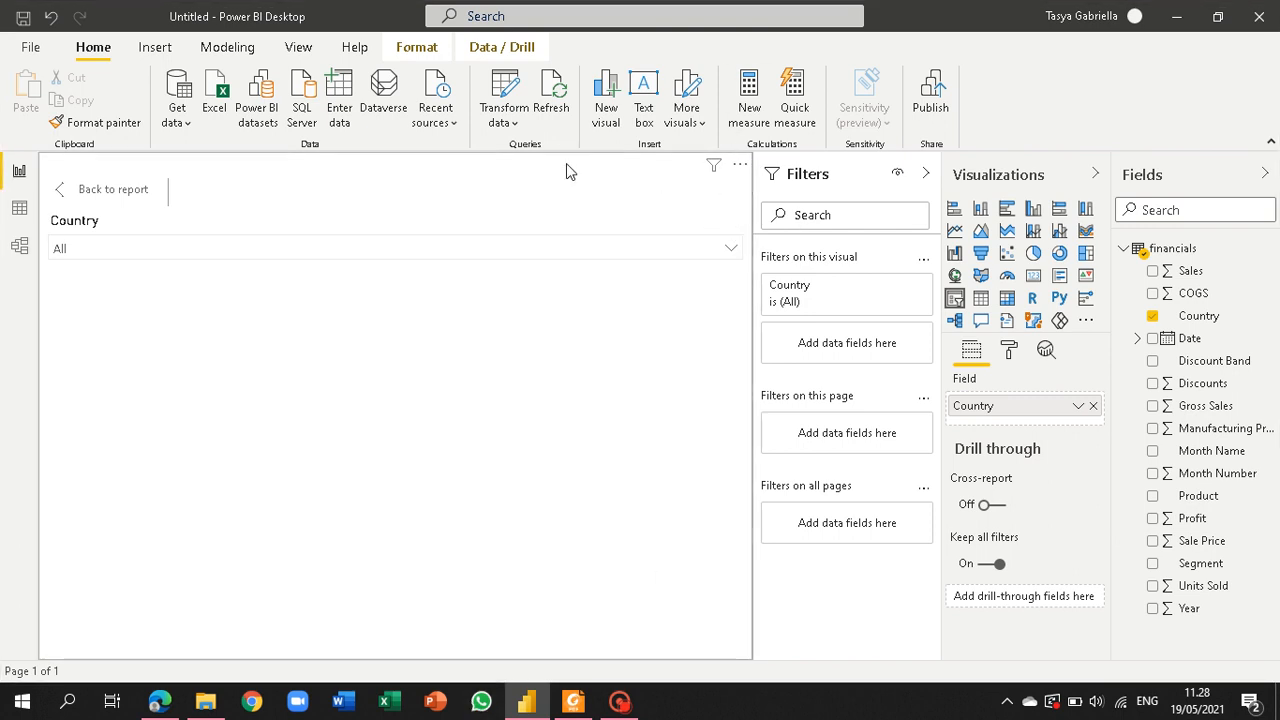
pyautogui.click(89, 199)
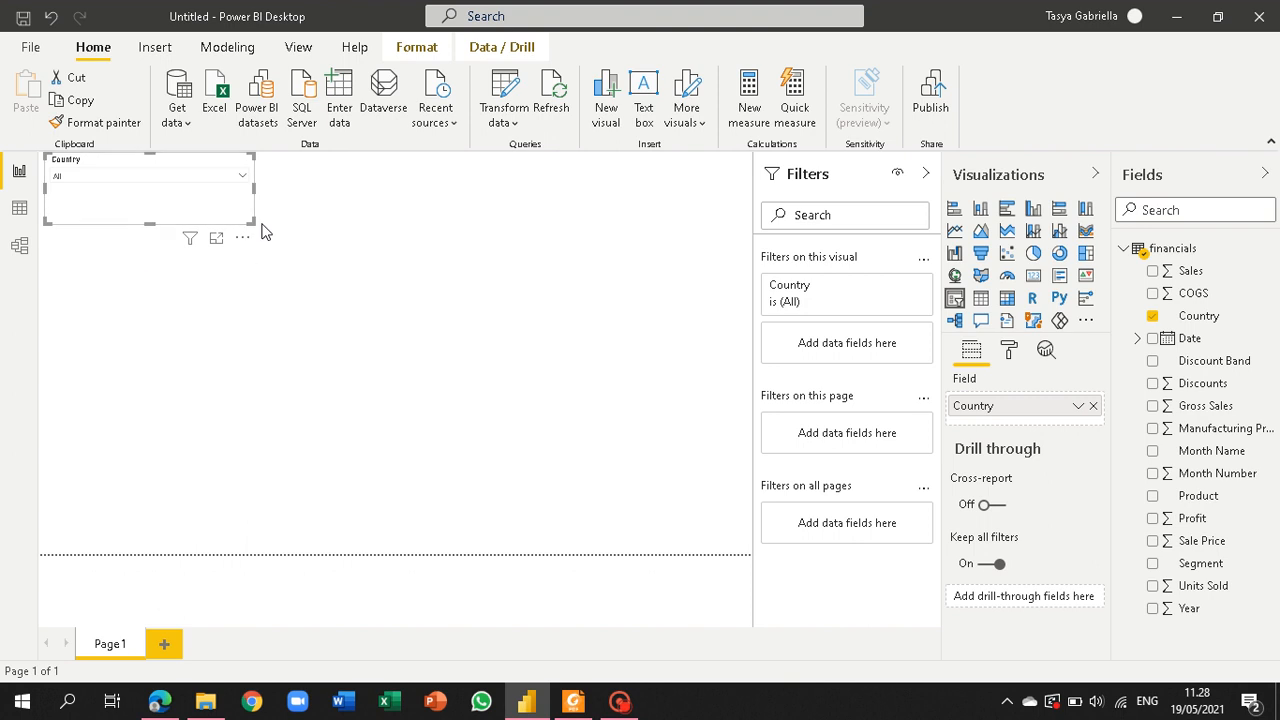
# Step: Try the List style on the Country slicer, set it back to Dropdown, and reduce the slicer's height to fit the dropdown
pyautogui.click(240, 177)
pyautogui.click(244, 176)
pyautogui.click(264, 178)
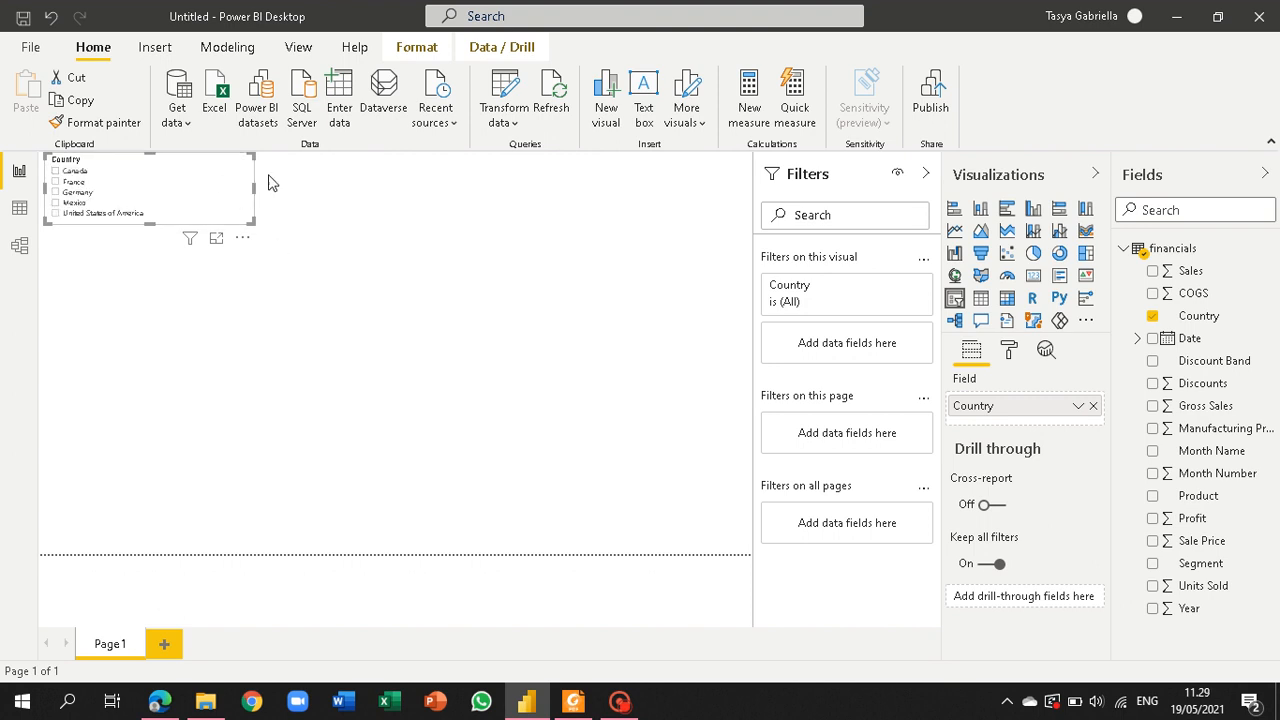
pyautogui.click(250, 168)
pyautogui.click(257, 195)
pyautogui.moveTo(250, 220); pyautogui.dragTo(263, 188)
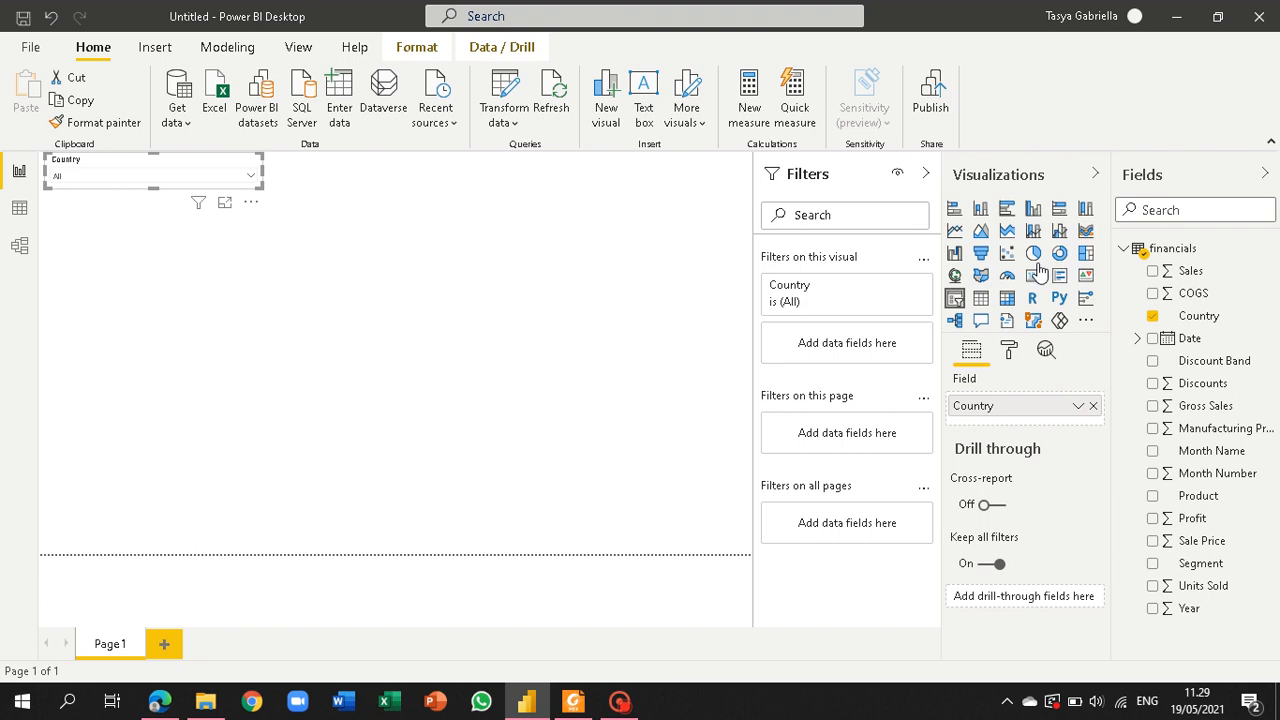
# Step: Add a separate filled map visual below the Country slicer, keeping the slicer as a slicer, and enlarge the map
pyautogui.click(981, 277)
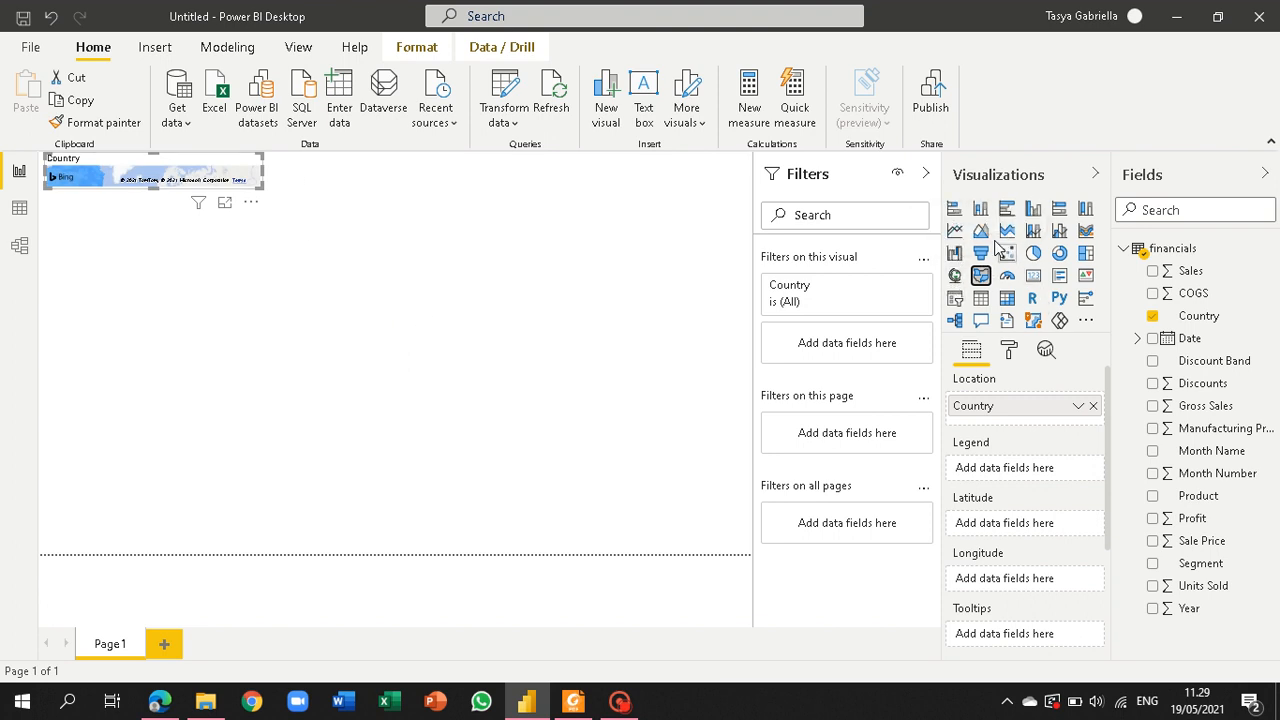
pyautogui.click(955, 298)
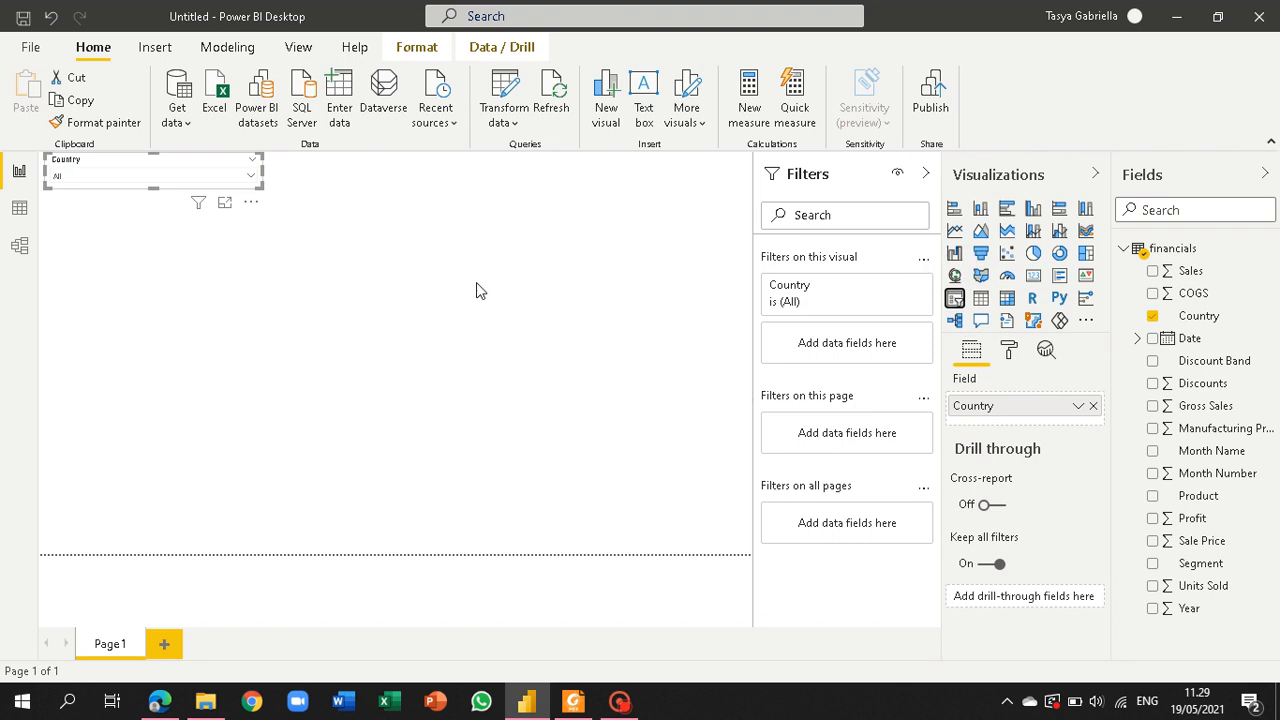
pyautogui.click(428, 288)
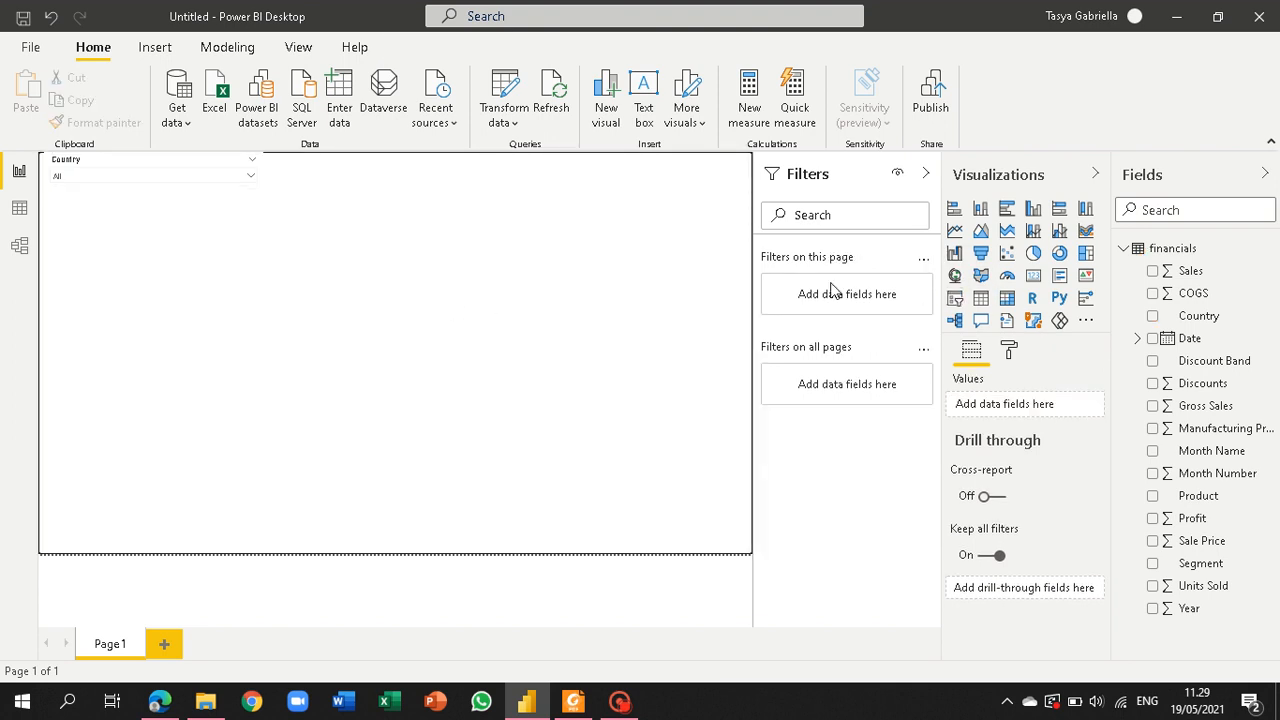
pyautogui.click(981, 278)
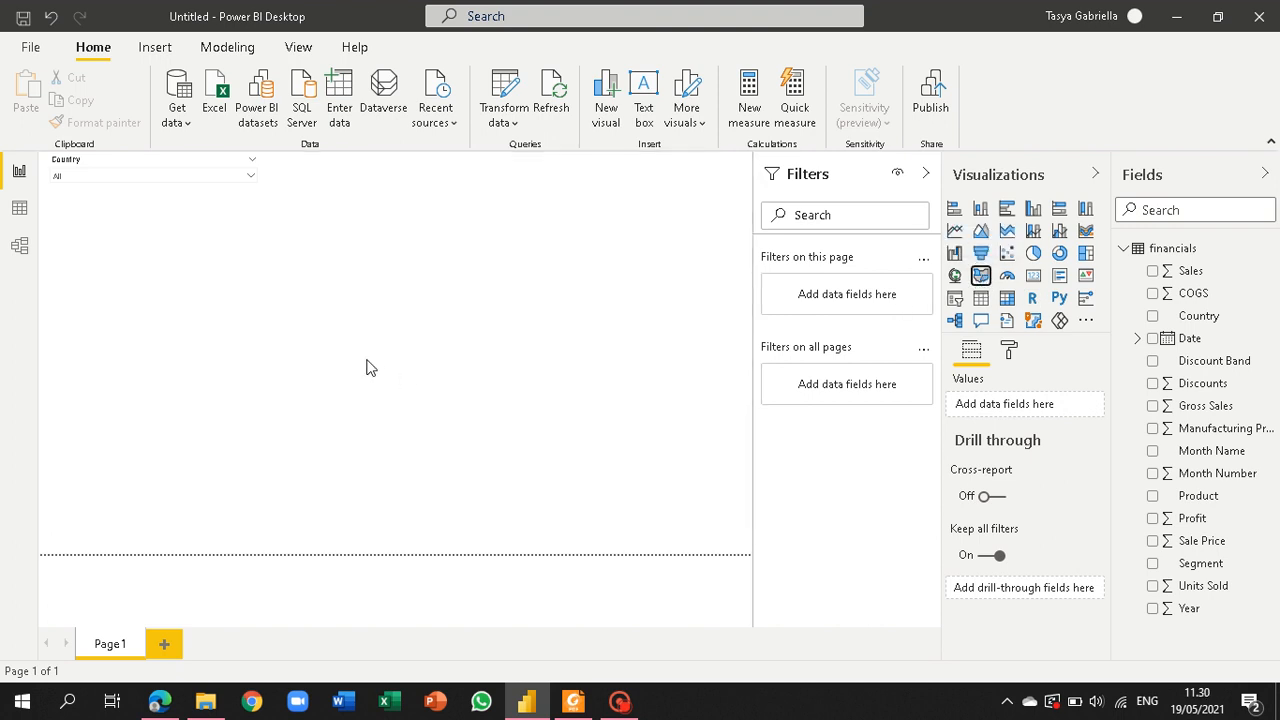
pyautogui.click(981, 278)
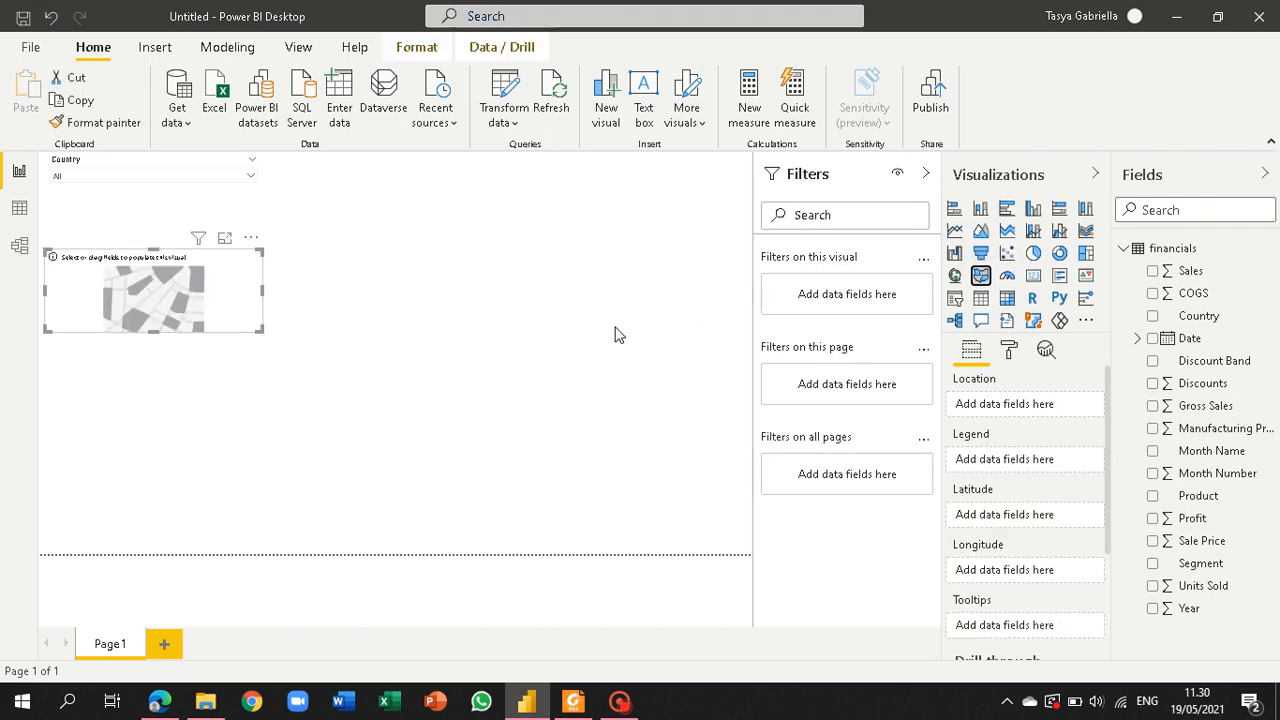
pyautogui.moveTo(263, 330); pyautogui.dragTo(288, 400)
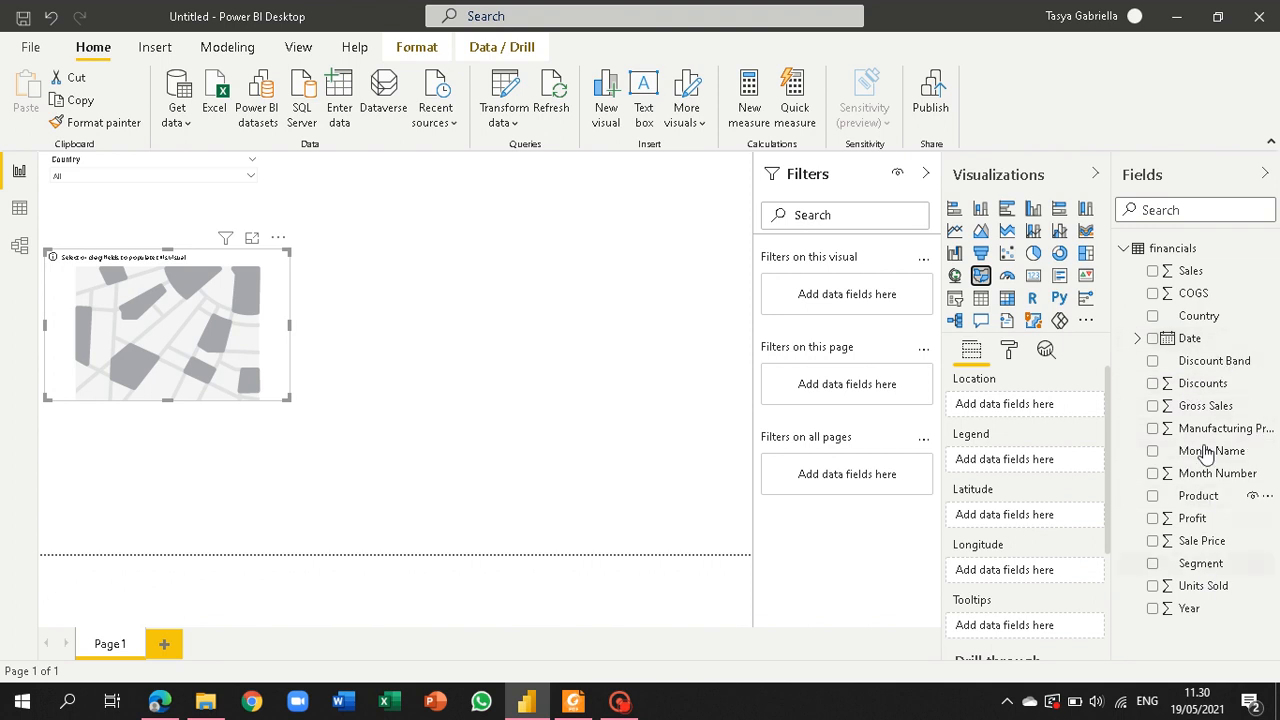
# Step: Add Gross Sales, Profit and Country to the filled map, and move the map up directly beneath the slicer
pyautogui.moveTo(1206, 408); pyautogui.dragTo(180, 348)
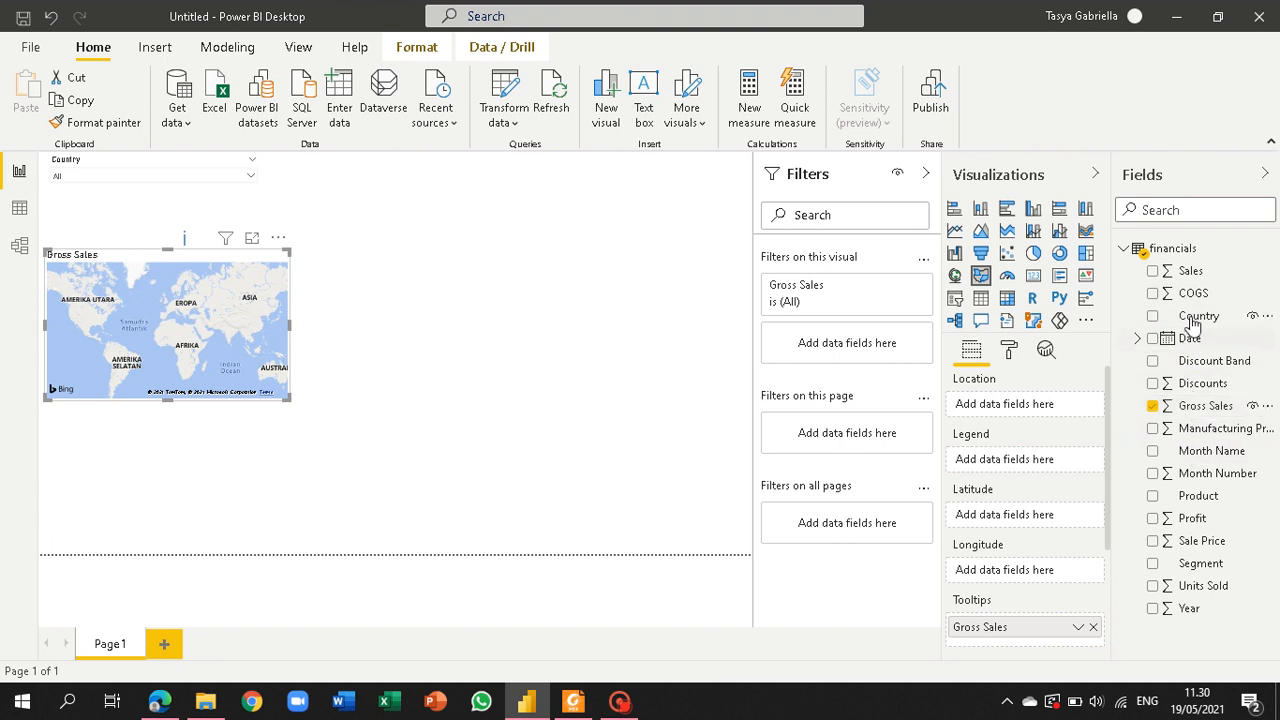
pyautogui.moveTo(1192, 530); pyautogui.dragTo(167, 313)
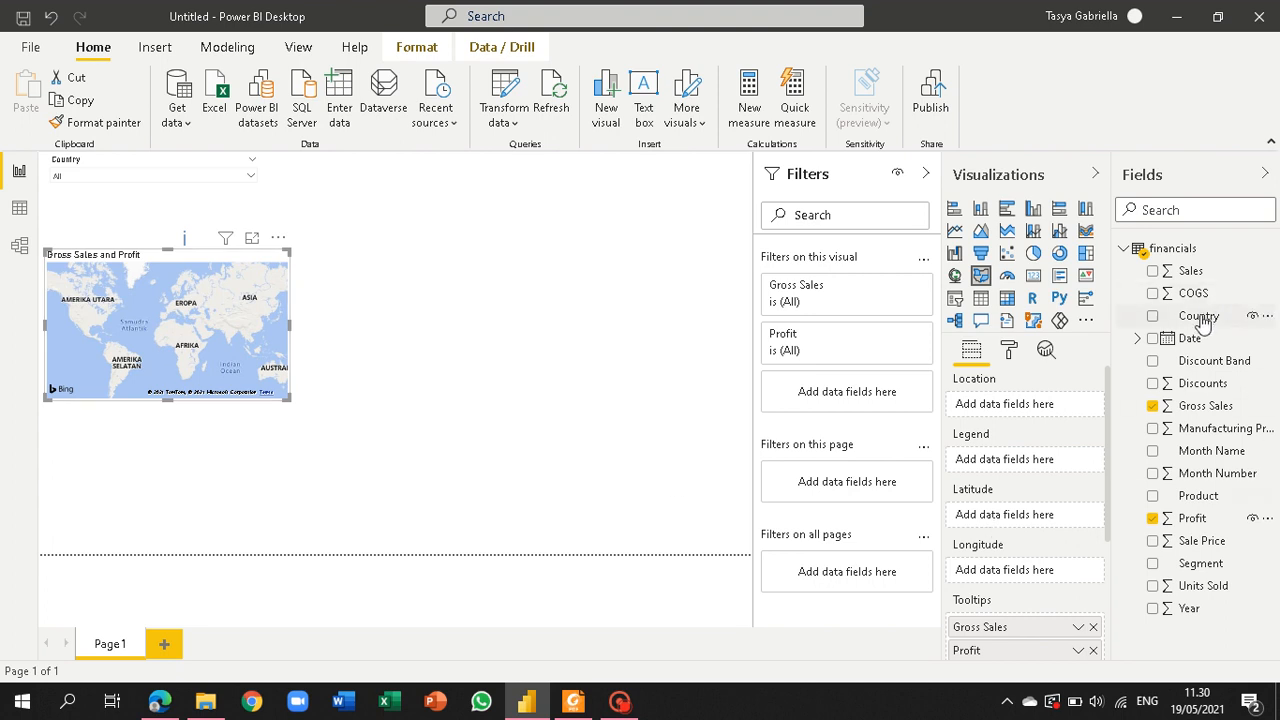
pyautogui.moveTo(1203, 316); pyautogui.dragTo(175, 297)
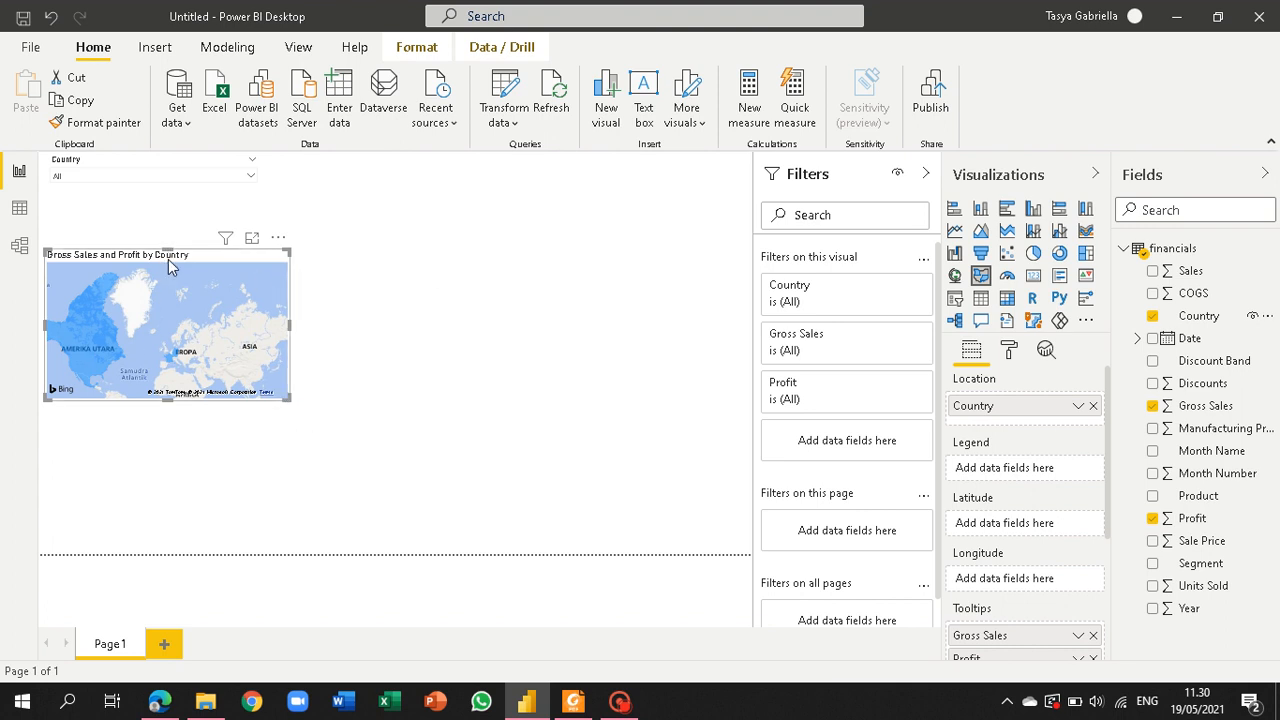
pyautogui.moveTo(168, 259); pyautogui.dragTo(166, 212)
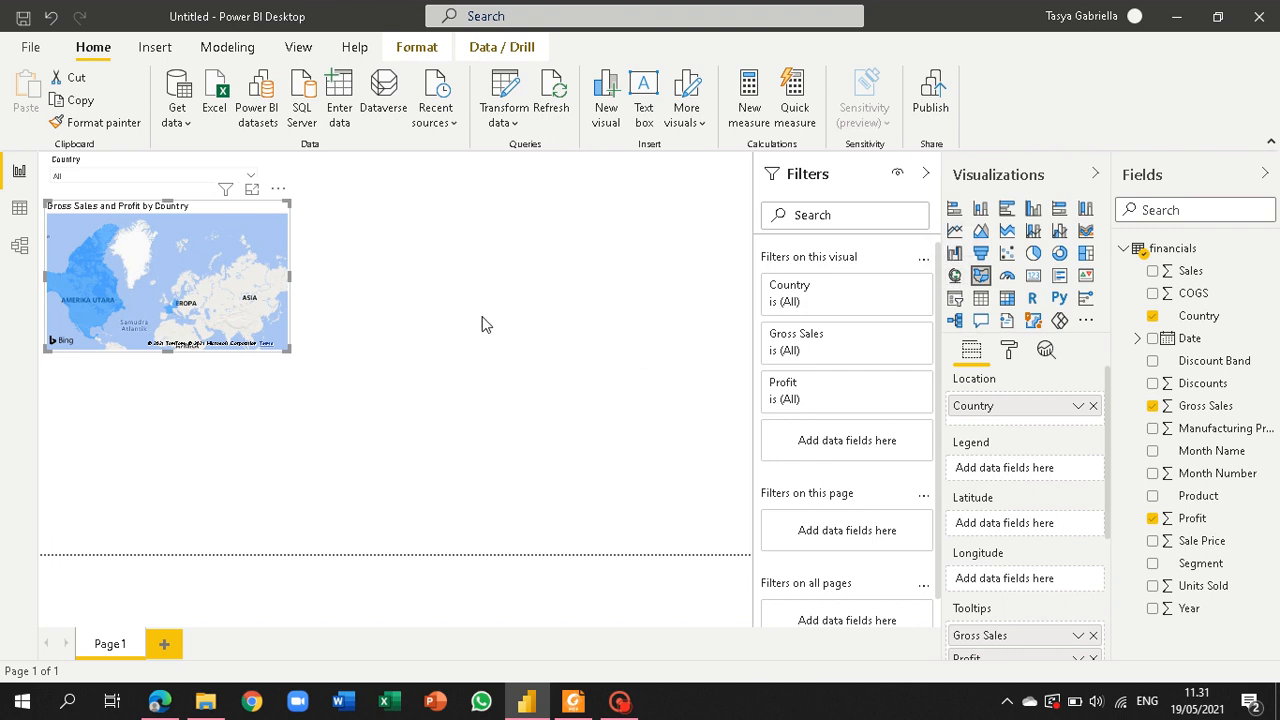
# Step: Add a bubble map visual below the filled map with the Gross Sales, Profit and Country fields
pyautogui.click(520, 413)
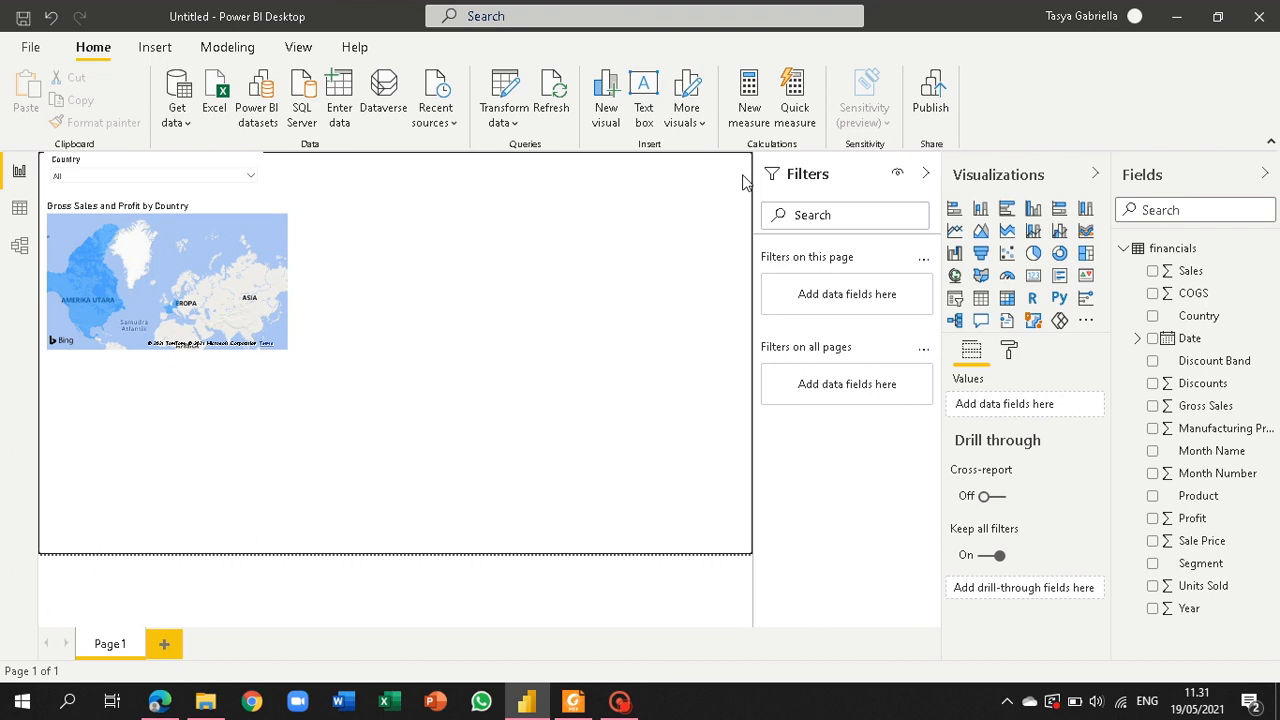
pyautogui.click(956, 283)
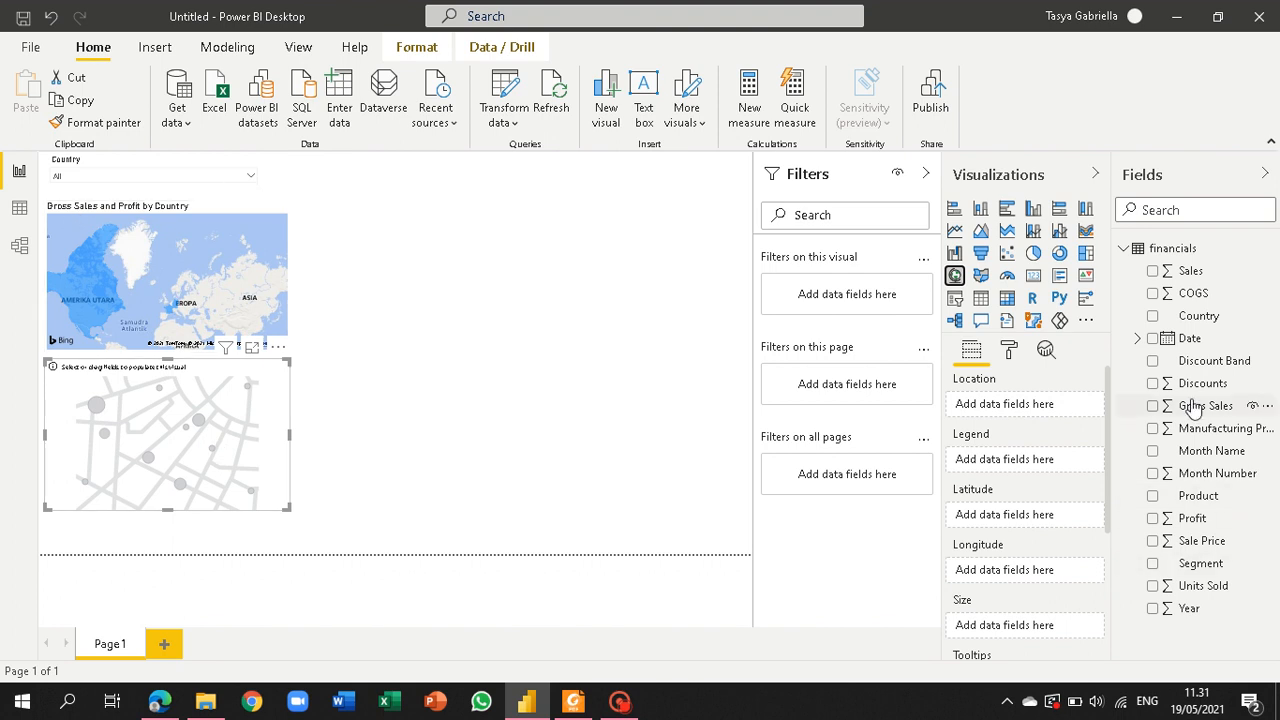
pyautogui.moveTo(1194, 406); pyautogui.dragTo(176, 445)
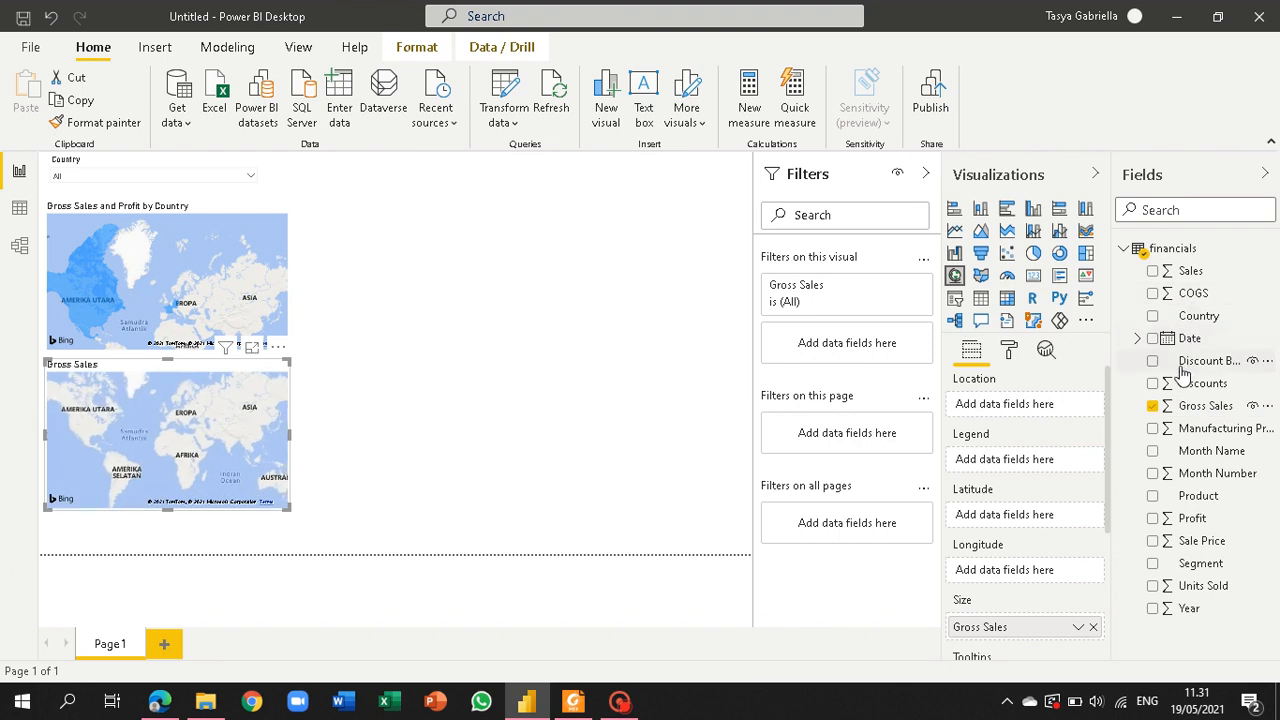
pyautogui.moveTo(1190, 516); pyautogui.dragTo(135, 462)
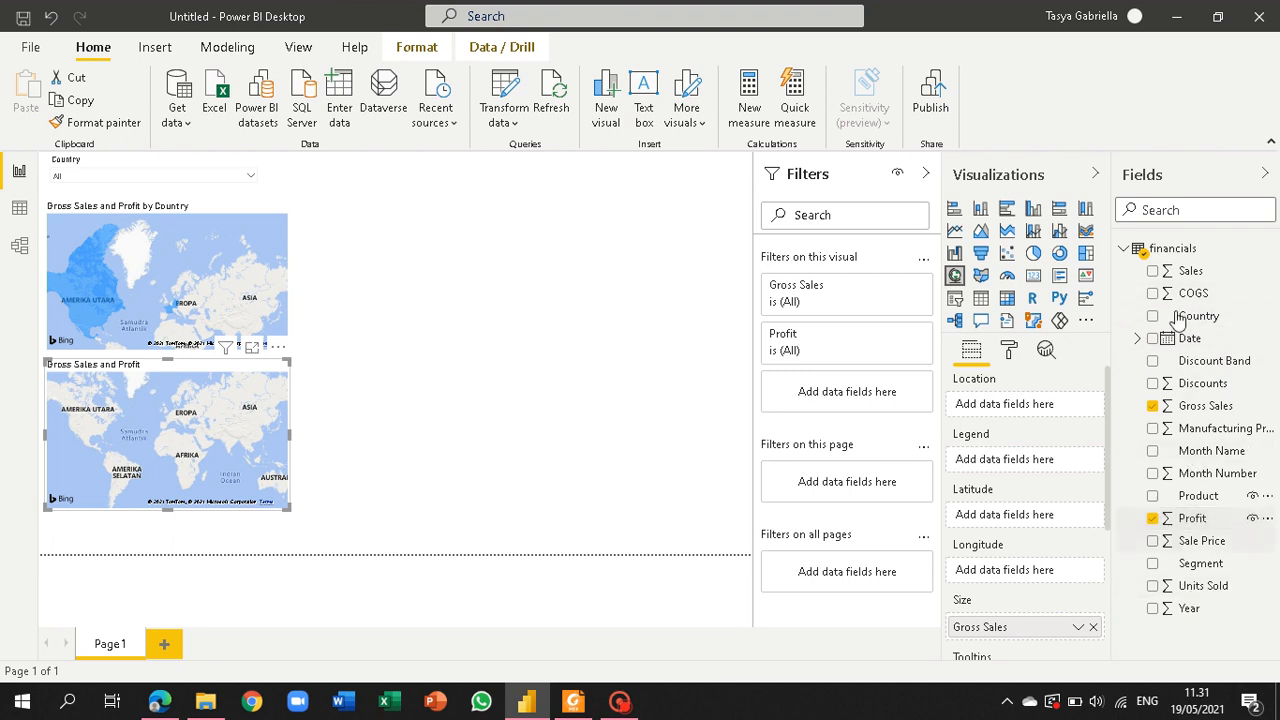
pyautogui.moveTo(1192, 316); pyautogui.dragTo(113, 460)
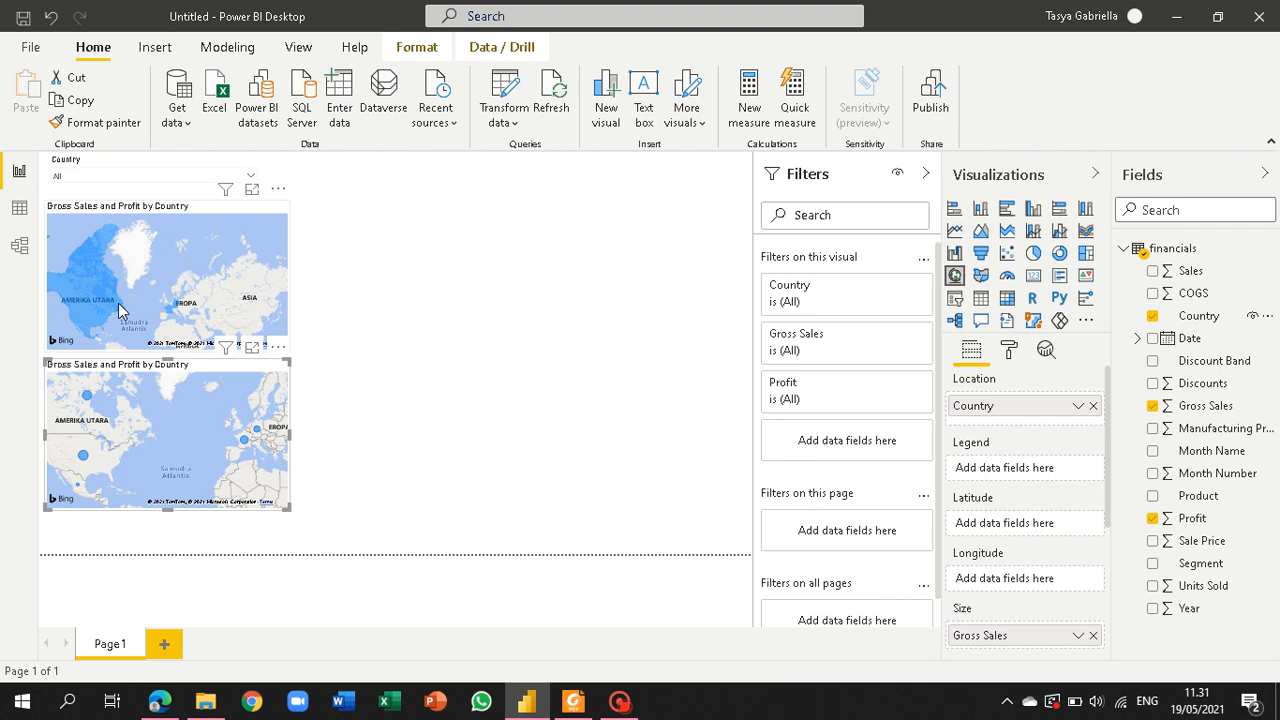
pyautogui.moveTo(85, 305)
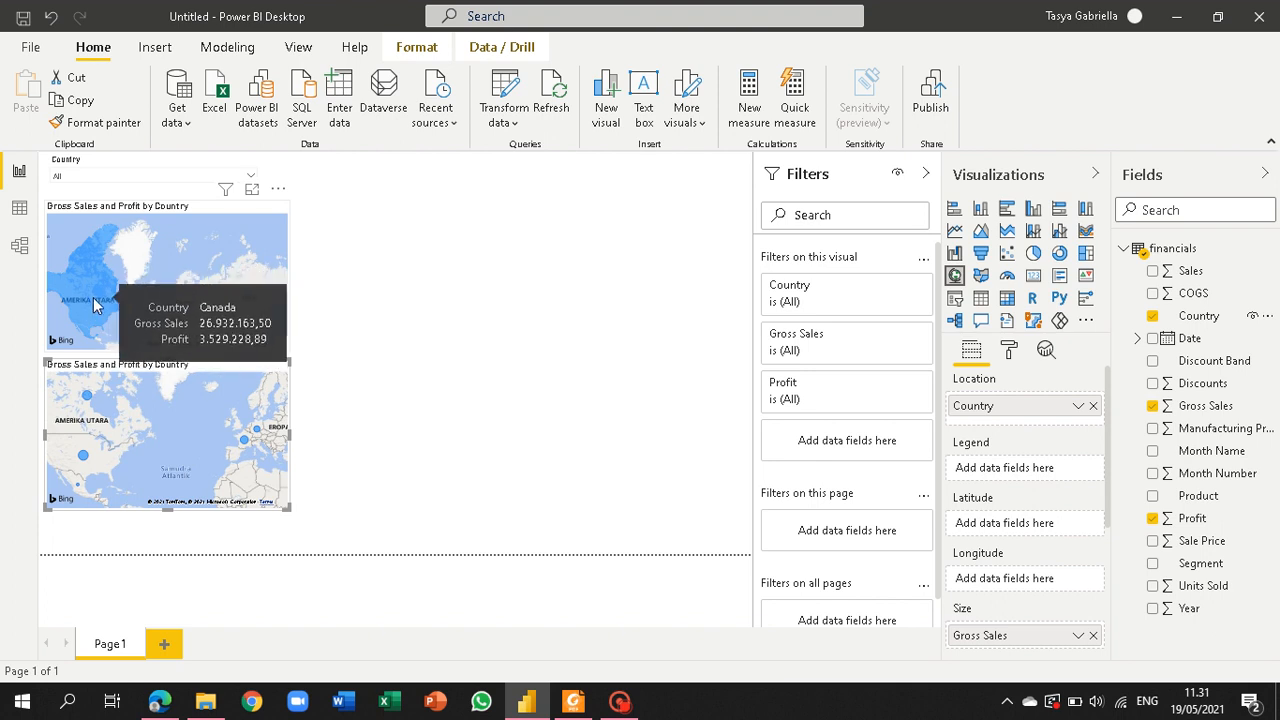
pyautogui.moveTo(84, 443)
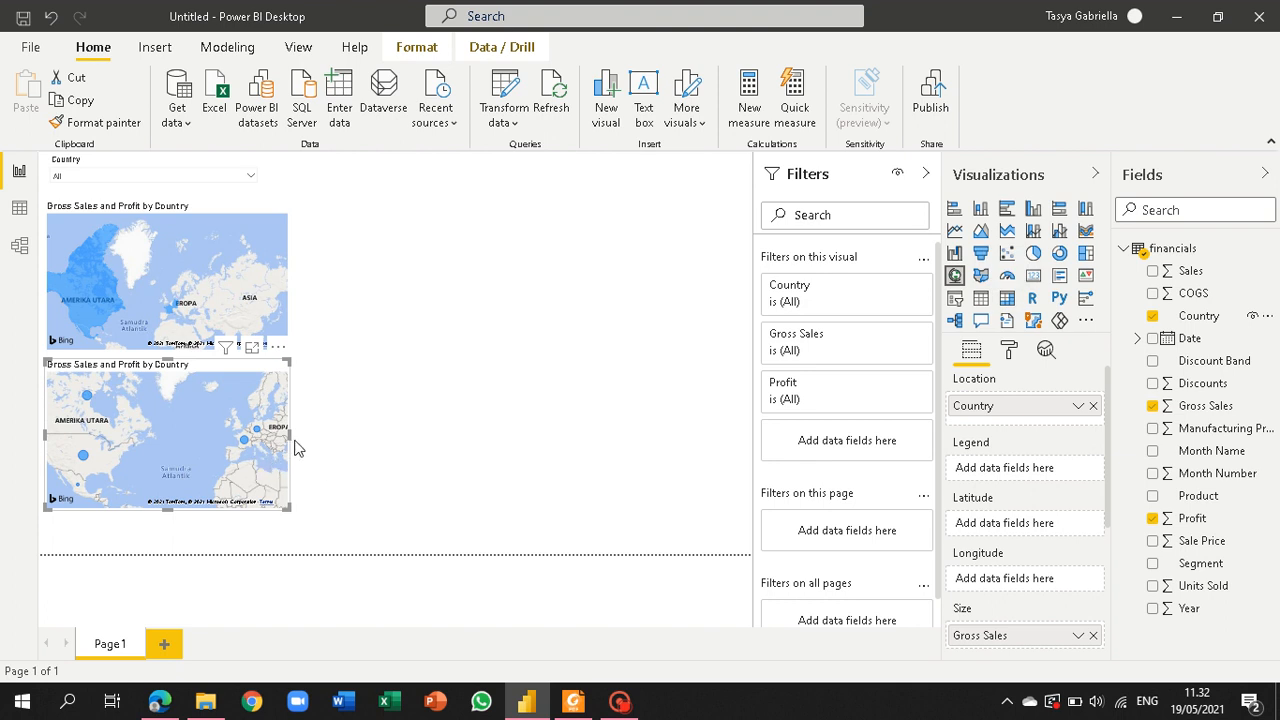
# Step: Add a matrix beside the filled map with the Year, Units Sold and Product fields, and enlarge it
pyautogui.click(417, 505)
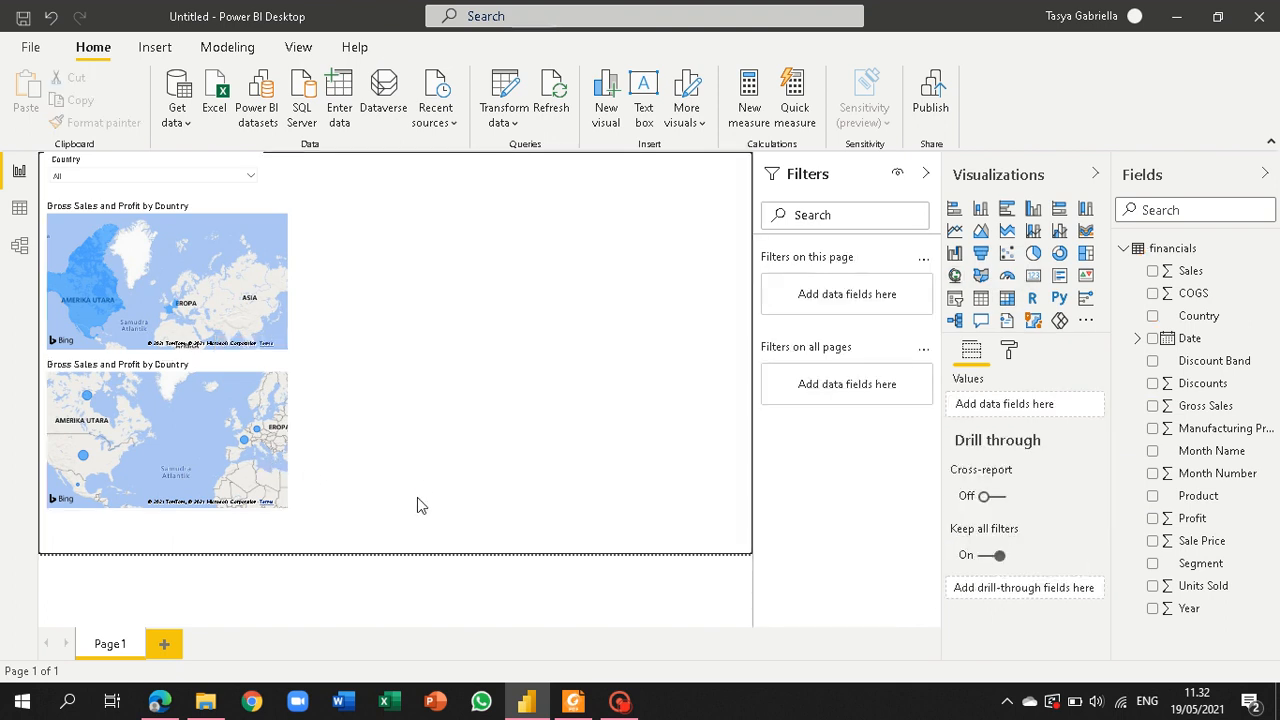
pyautogui.click(1007, 299)
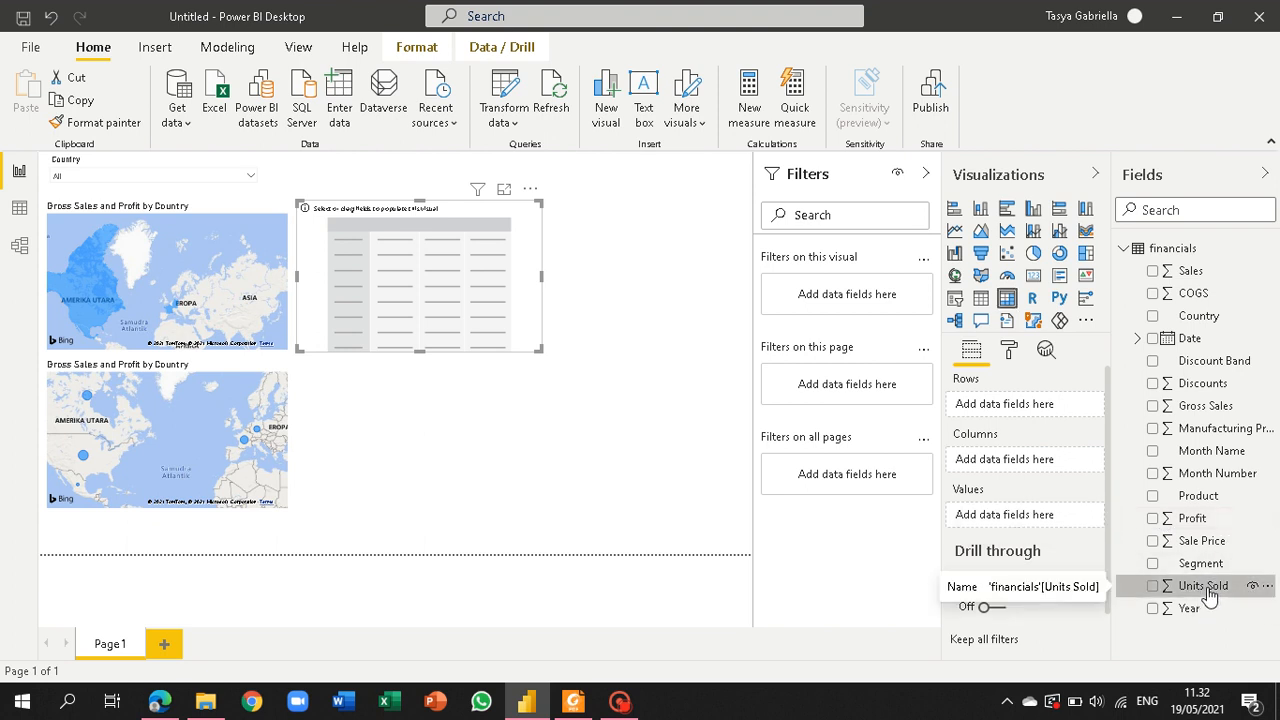
pyautogui.moveTo(1208, 592); pyautogui.dragTo(406, 229)
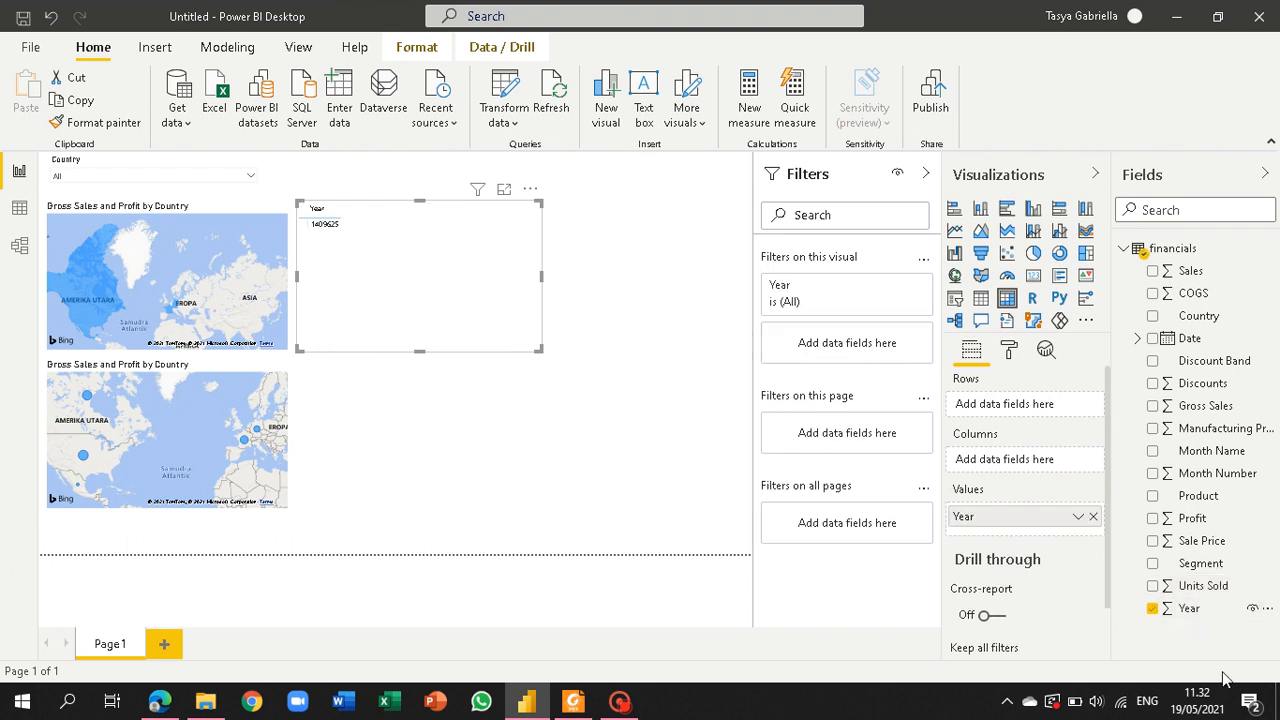
pyautogui.moveTo(1198, 594); pyautogui.dragTo(455, 300)
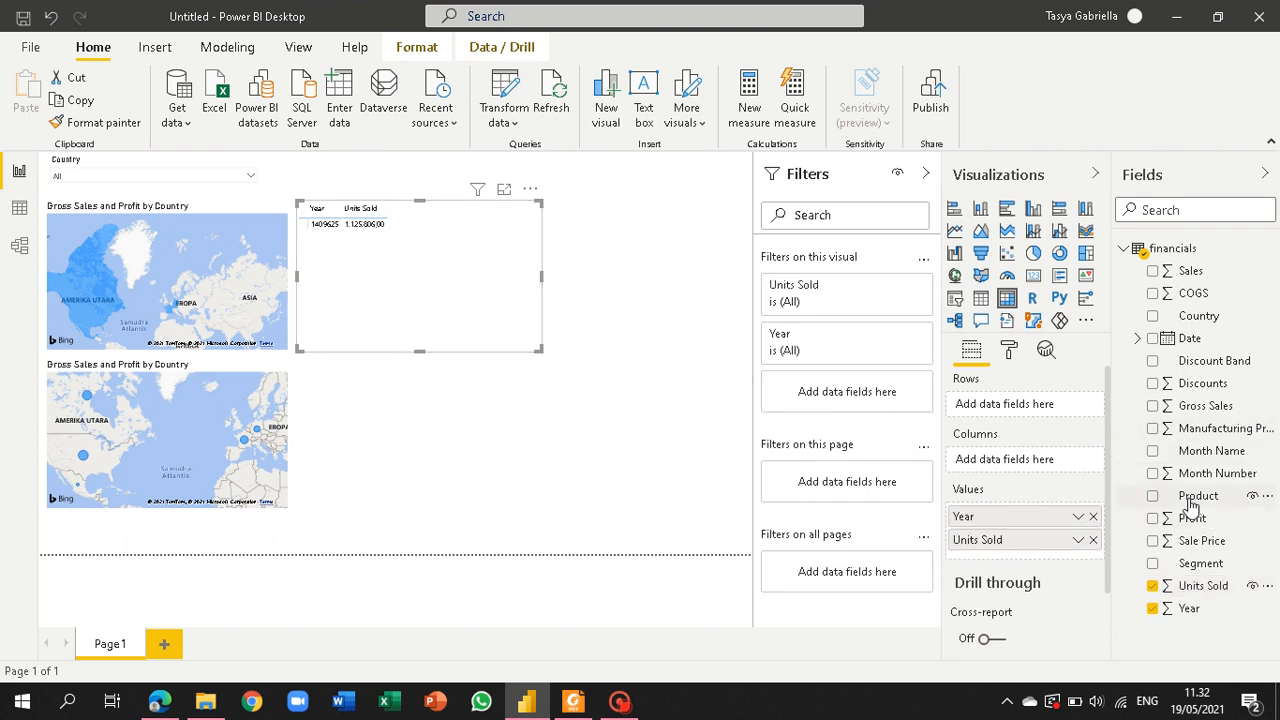
pyautogui.moveTo(1197, 497); pyautogui.dragTo(429, 274)
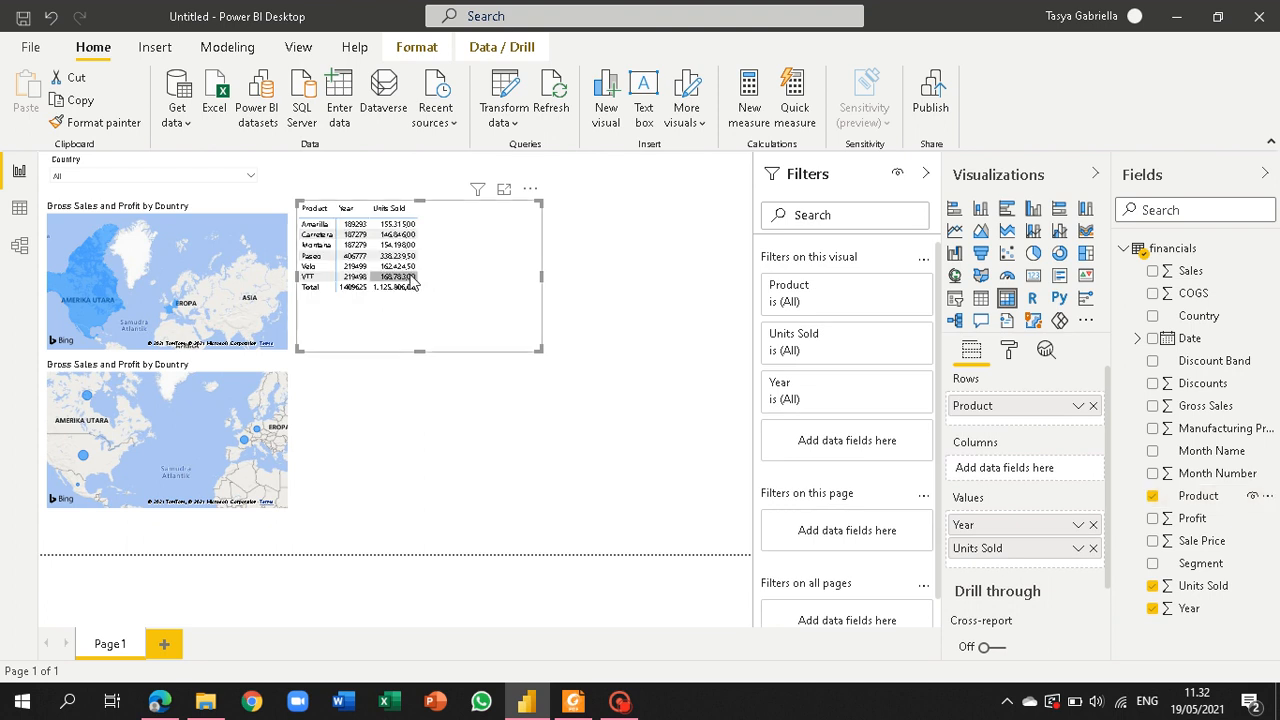
pyautogui.moveTo(537, 347); pyautogui.dragTo(585, 403)
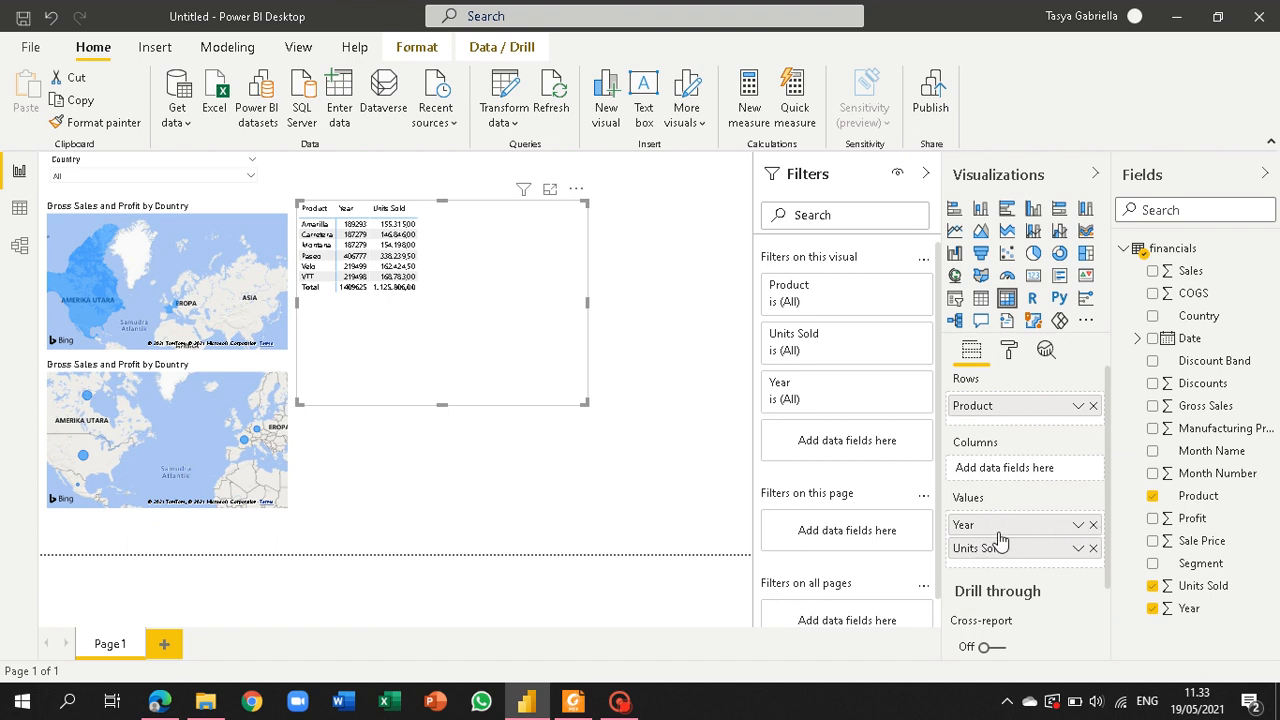
# Step: Move the Year field from the matrix's values to its columns, and open the matrix's formatting options
pyautogui.moveTo(1000, 526); pyautogui.dragTo(998, 475)
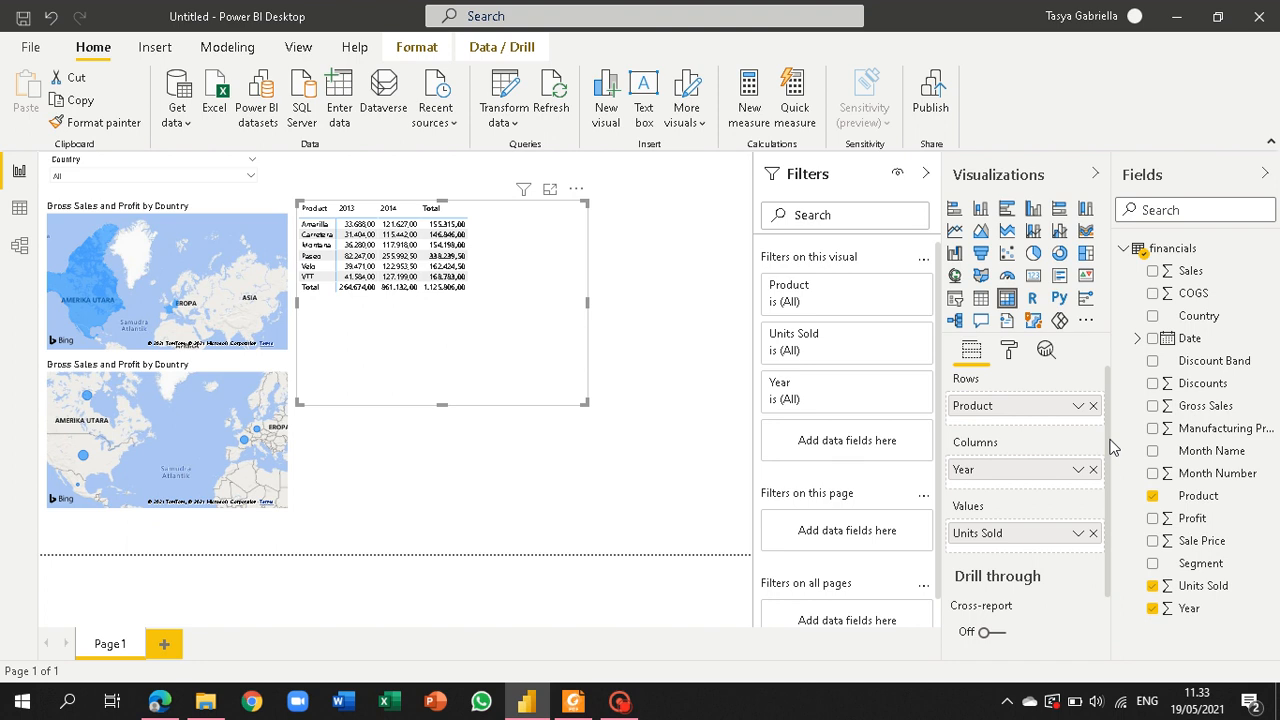
pyautogui.moveTo(1110, 440); pyautogui.dragTo(1114, 410)
pyautogui.click(1009, 352)
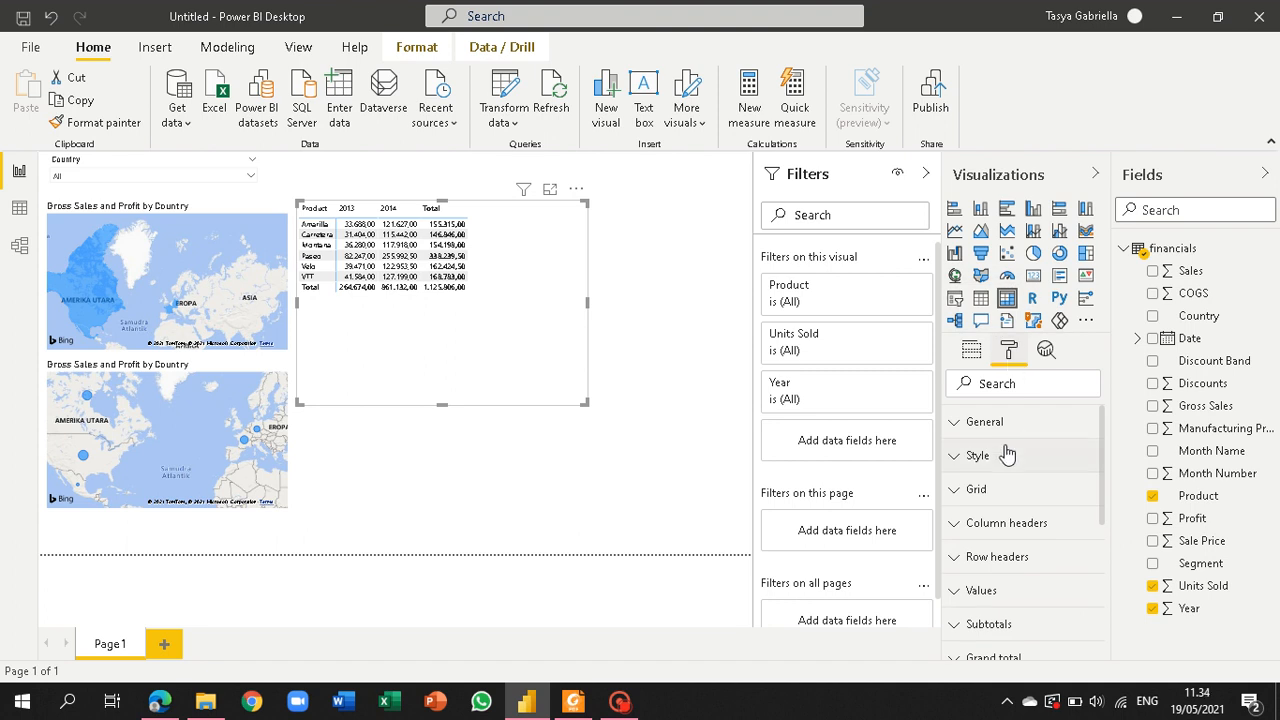
pyautogui.click(958, 422)
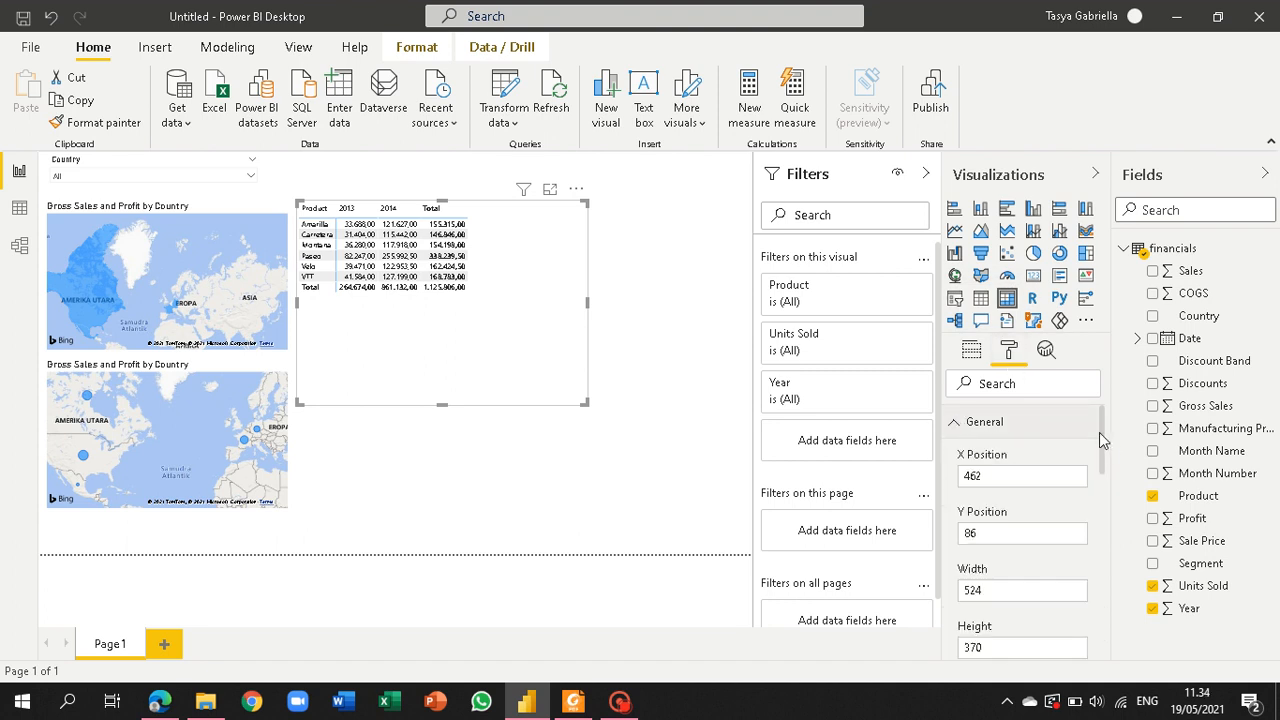
pyautogui.scroll(-2, 1099, 432)
pyautogui.scroll(-3, 1115, 460)
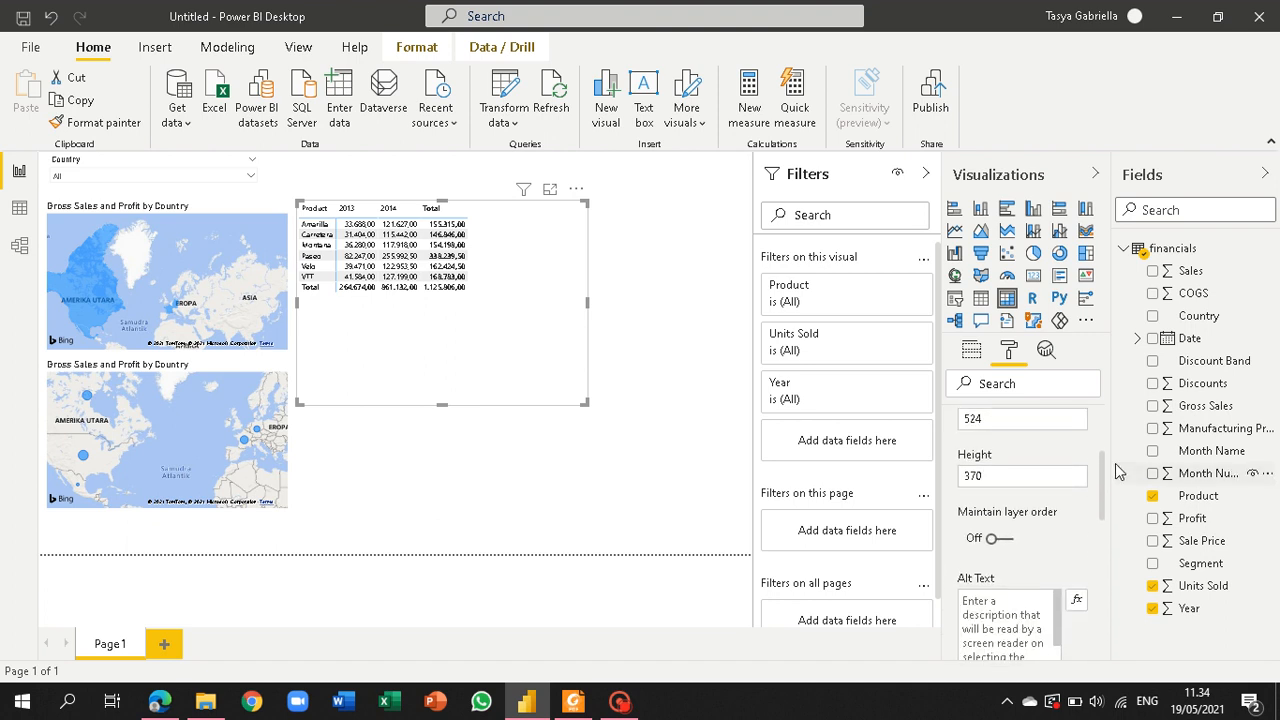
pyautogui.scroll(4, 1114, 450)
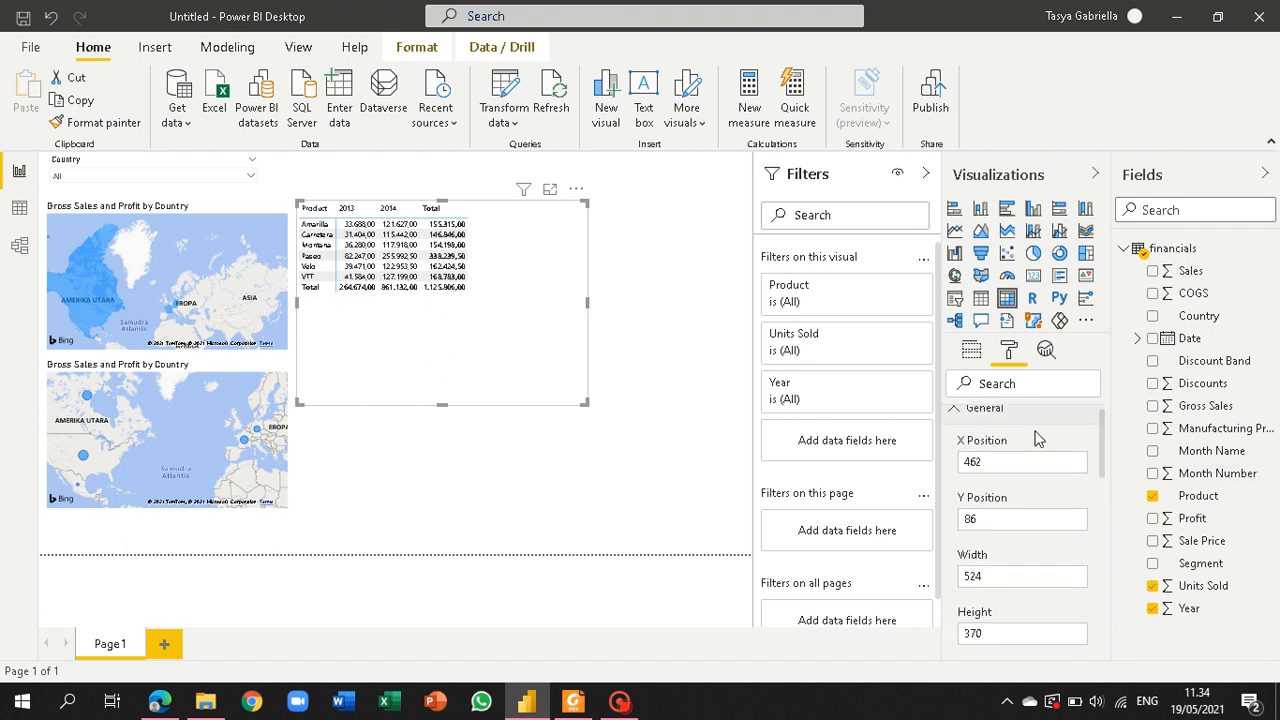
pyautogui.click(962, 410)
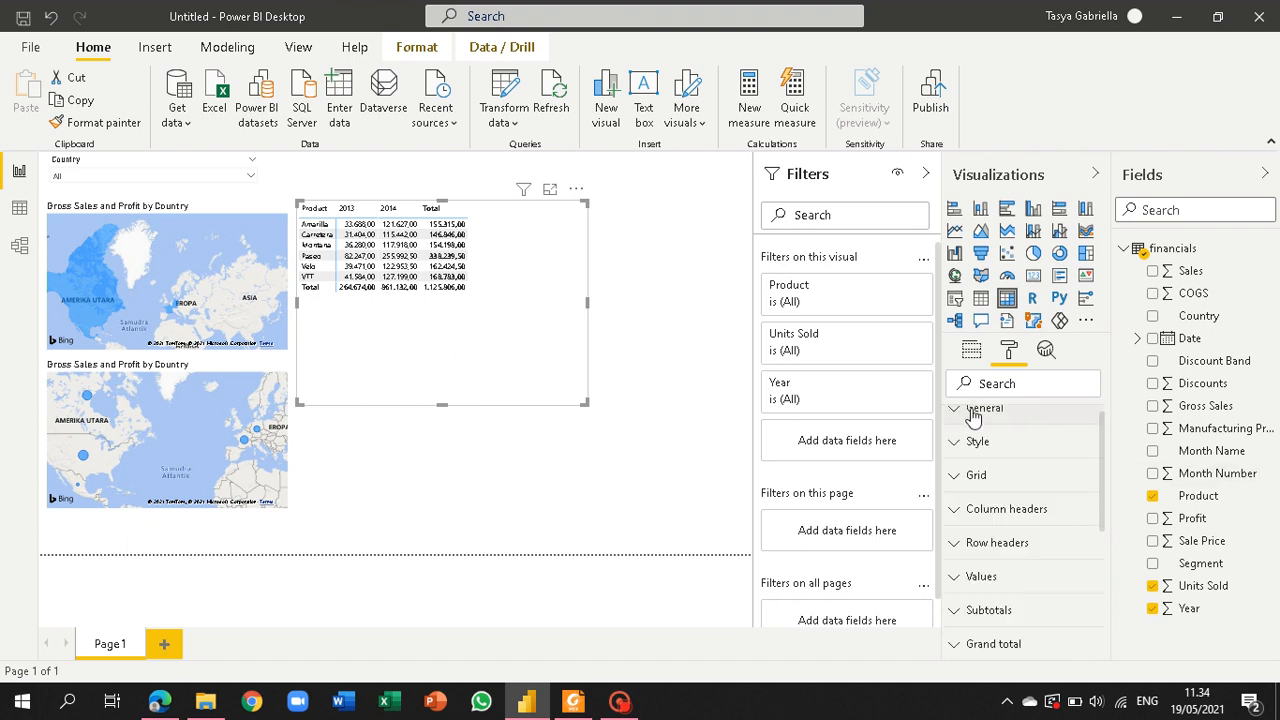
# Step: Try the Bold header, Condensed and Sparse styles on the matrix
pyautogui.click(957, 447)
pyautogui.click(1078, 498)
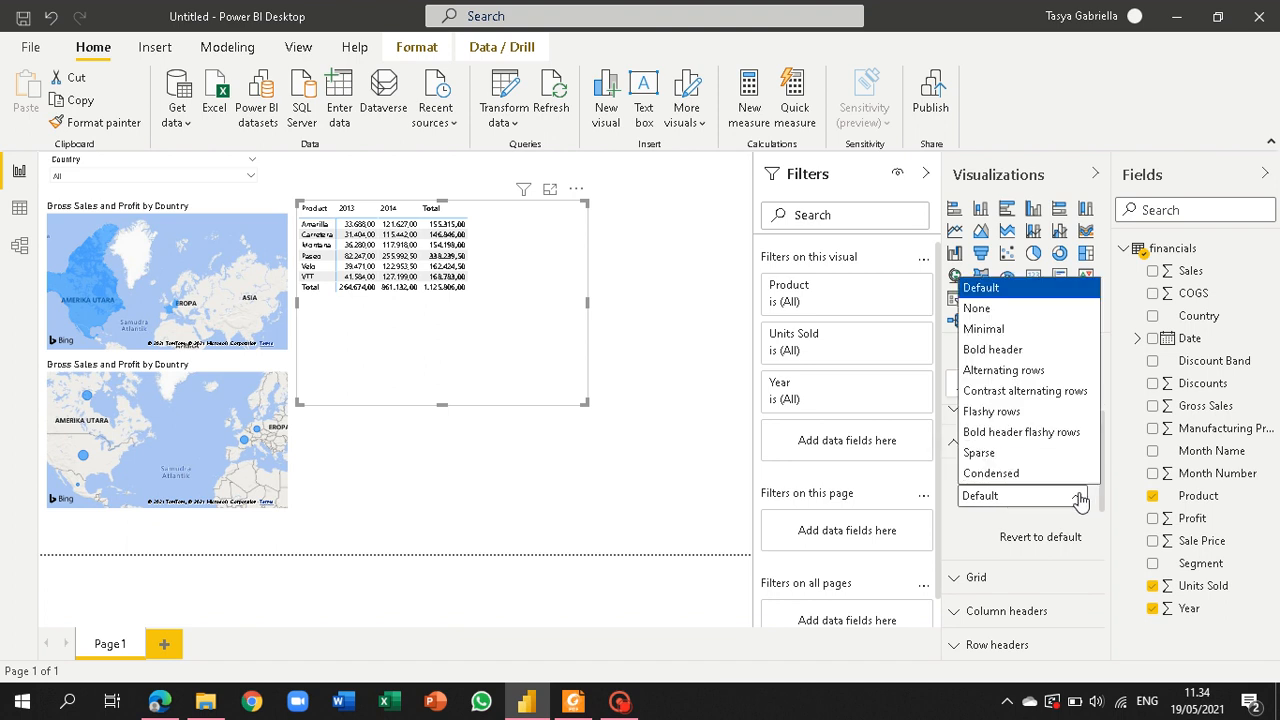
pyautogui.click(1028, 352)
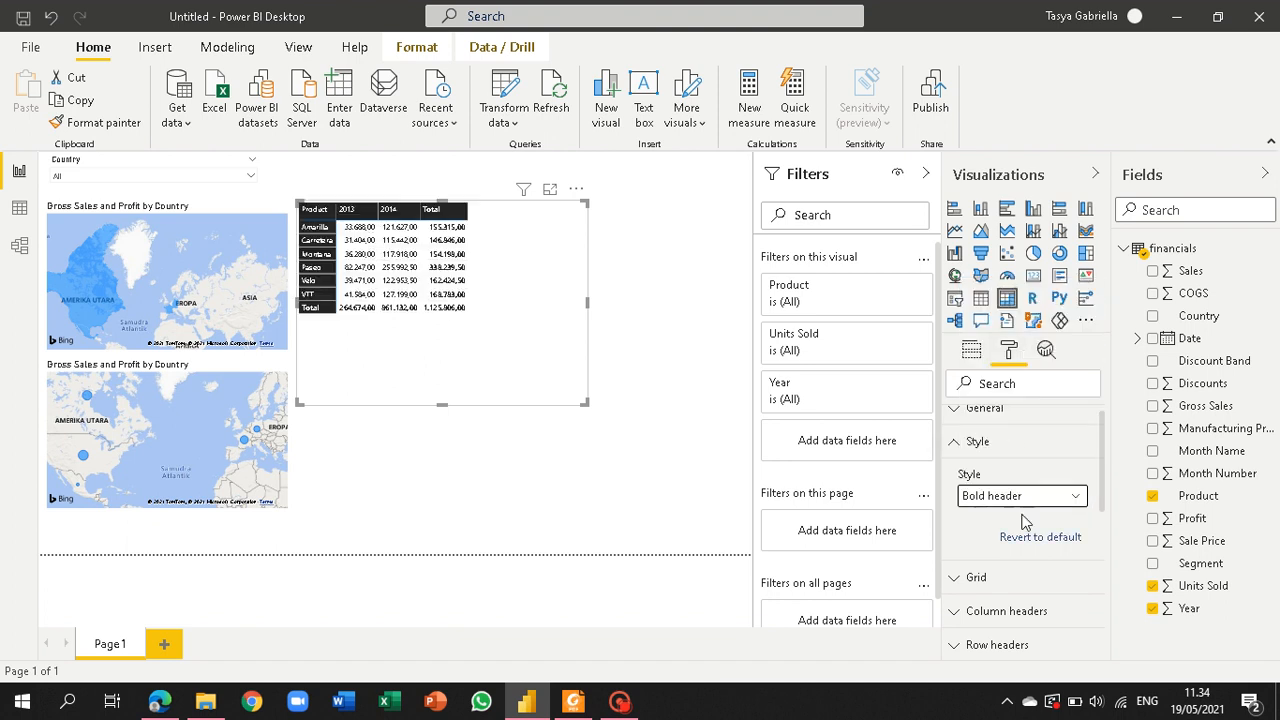
pyautogui.click(1073, 503)
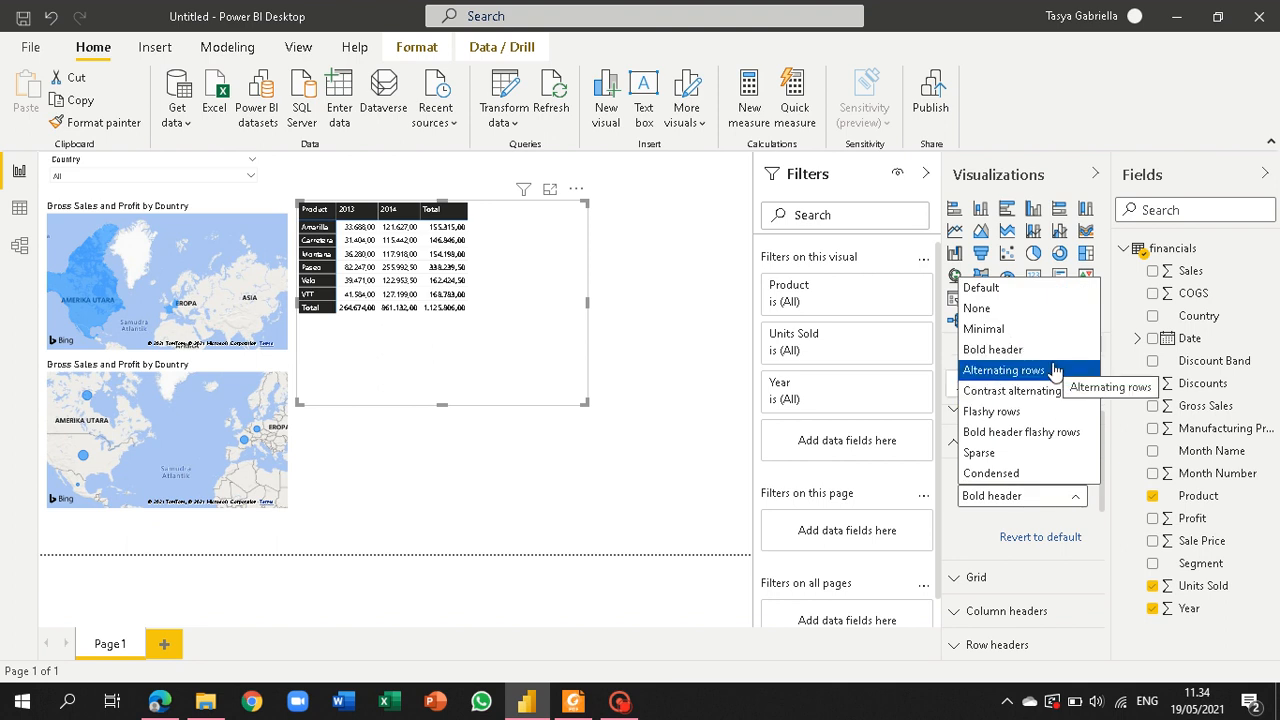
pyautogui.click(1062, 476)
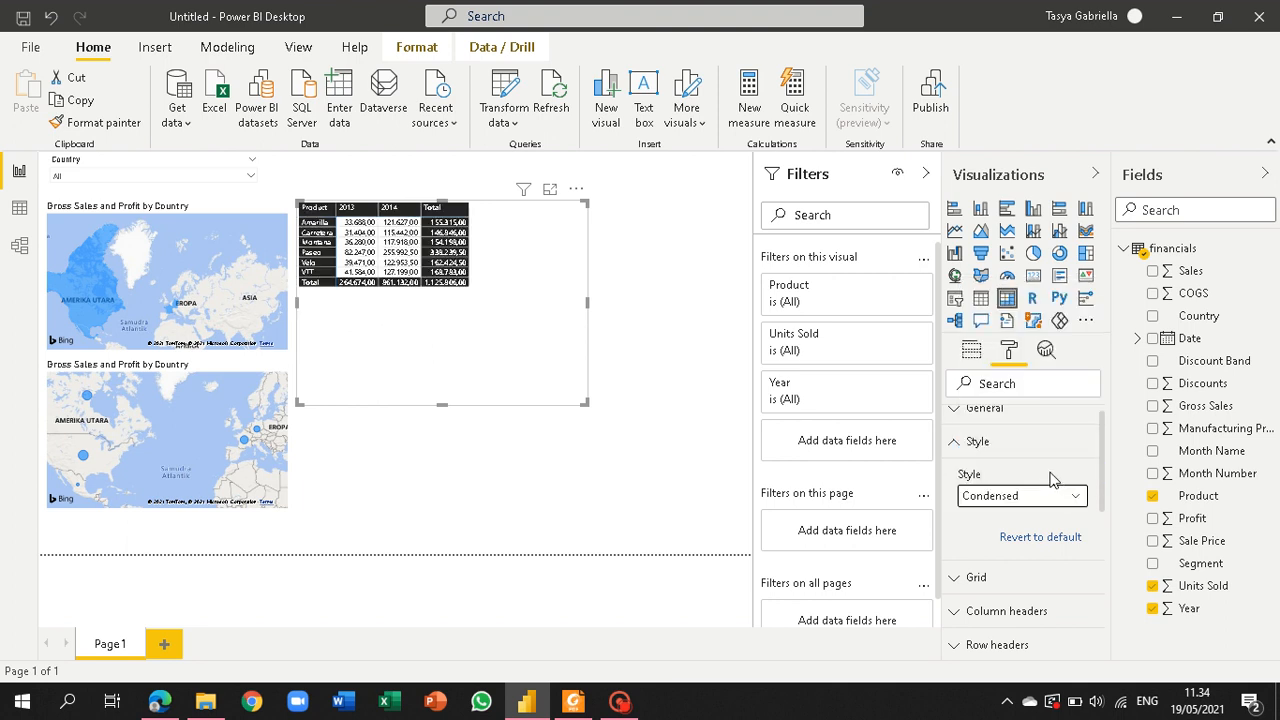
pyautogui.click(1076, 495)
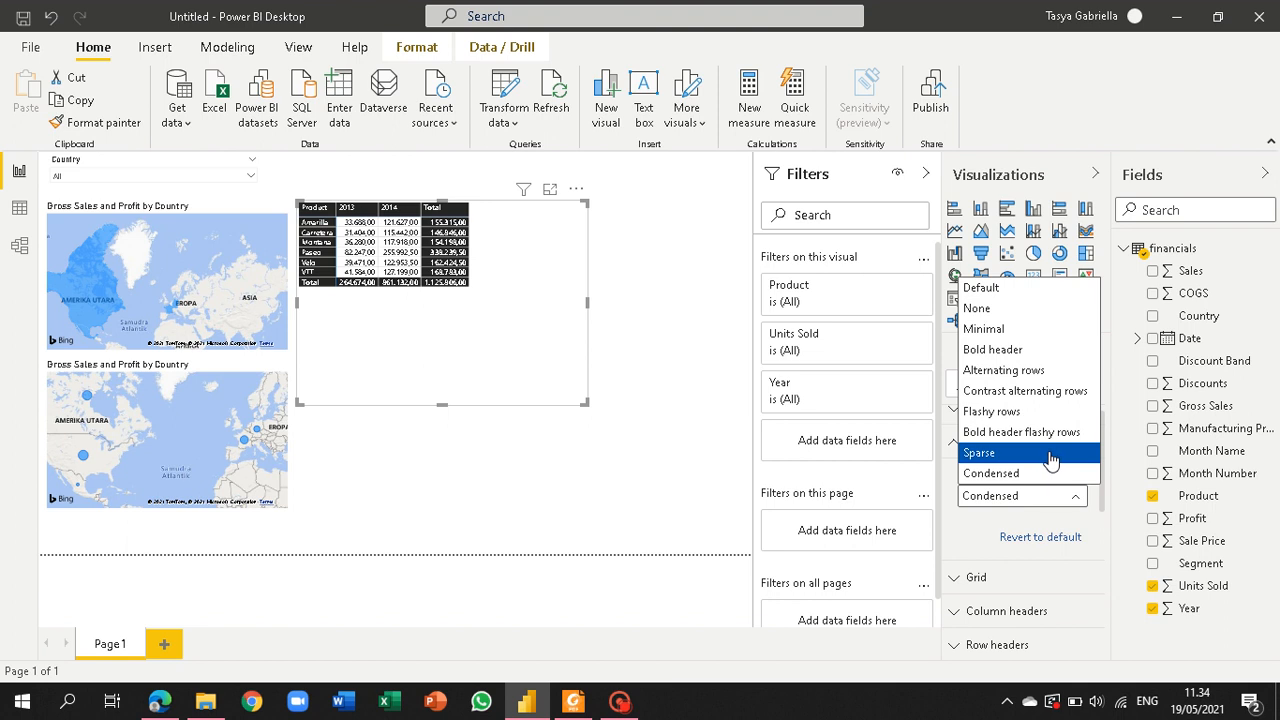
pyautogui.click(1050, 457)
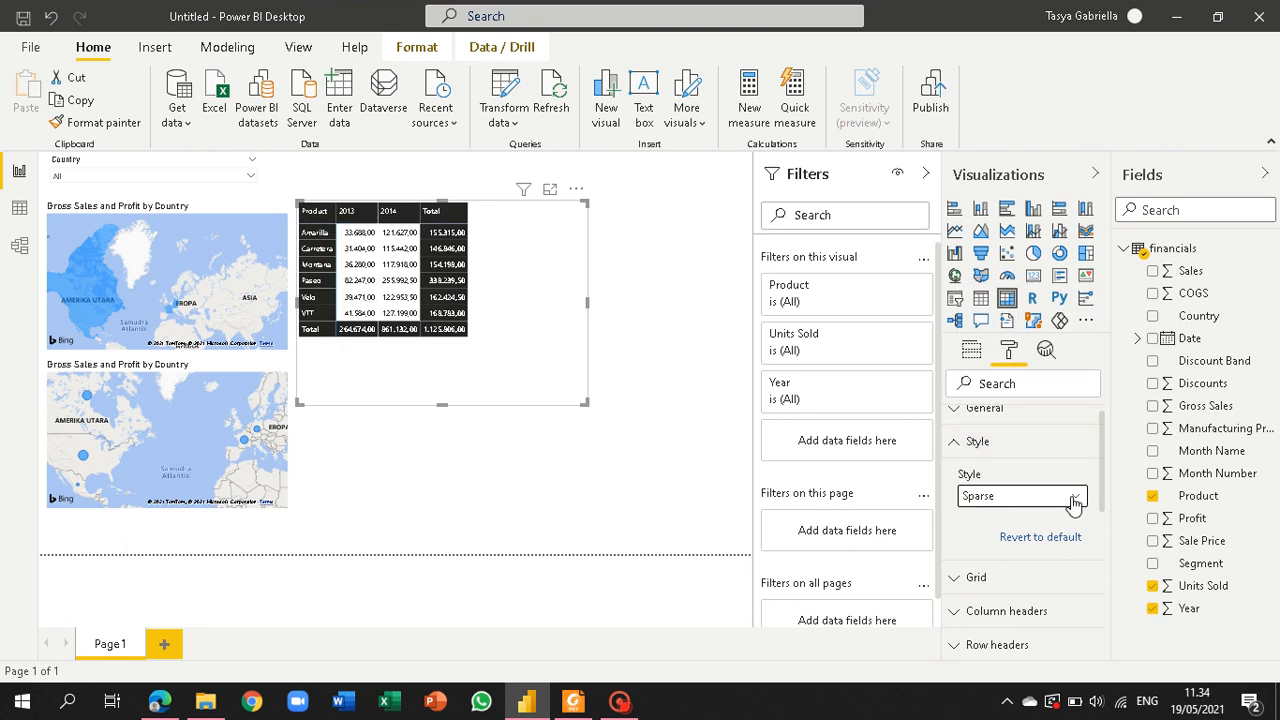
# Step: Apply the Contrast alternating rows style to the matrix
pyautogui.click(1066, 497)
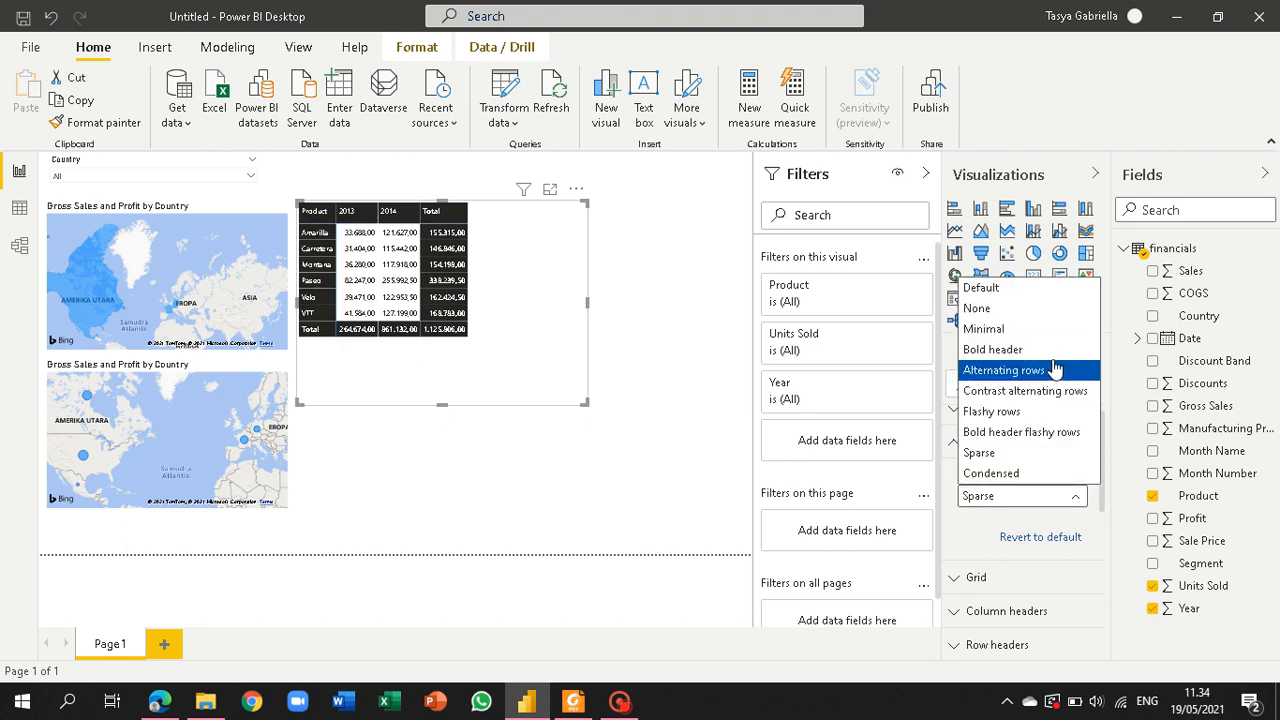
pyautogui.click(1052, 396)
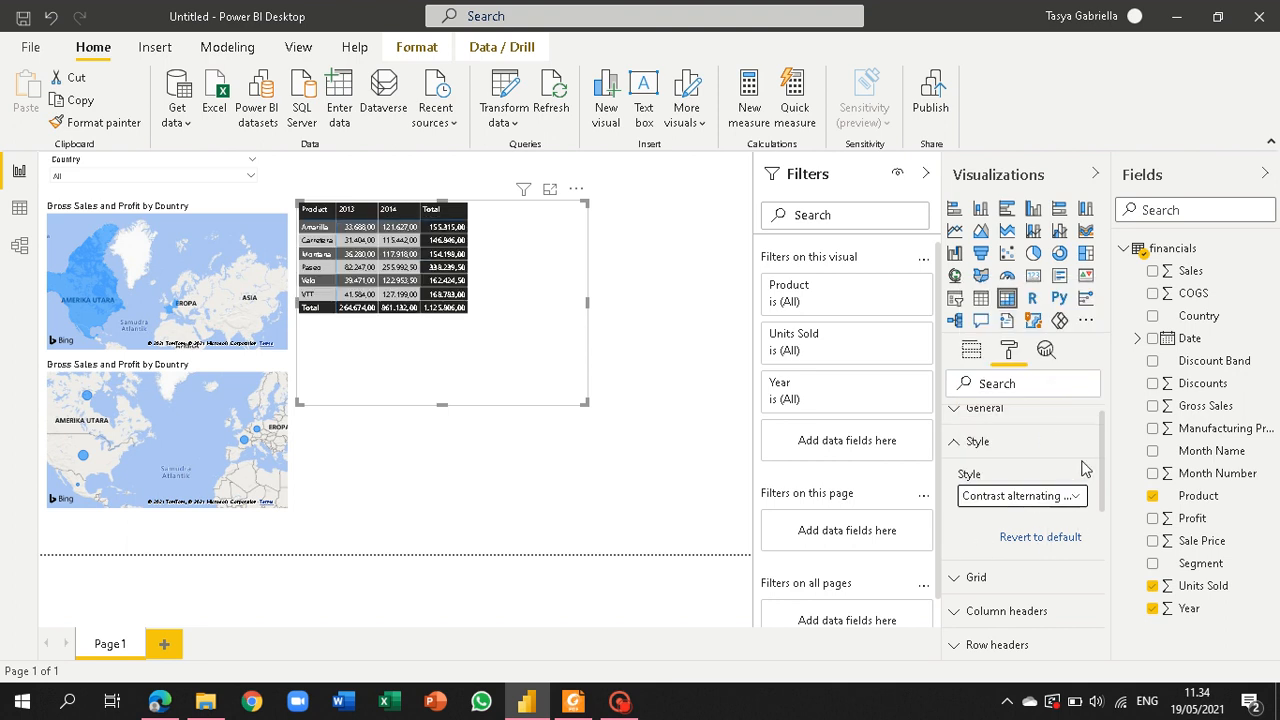
pyautogui.click(966, 449)
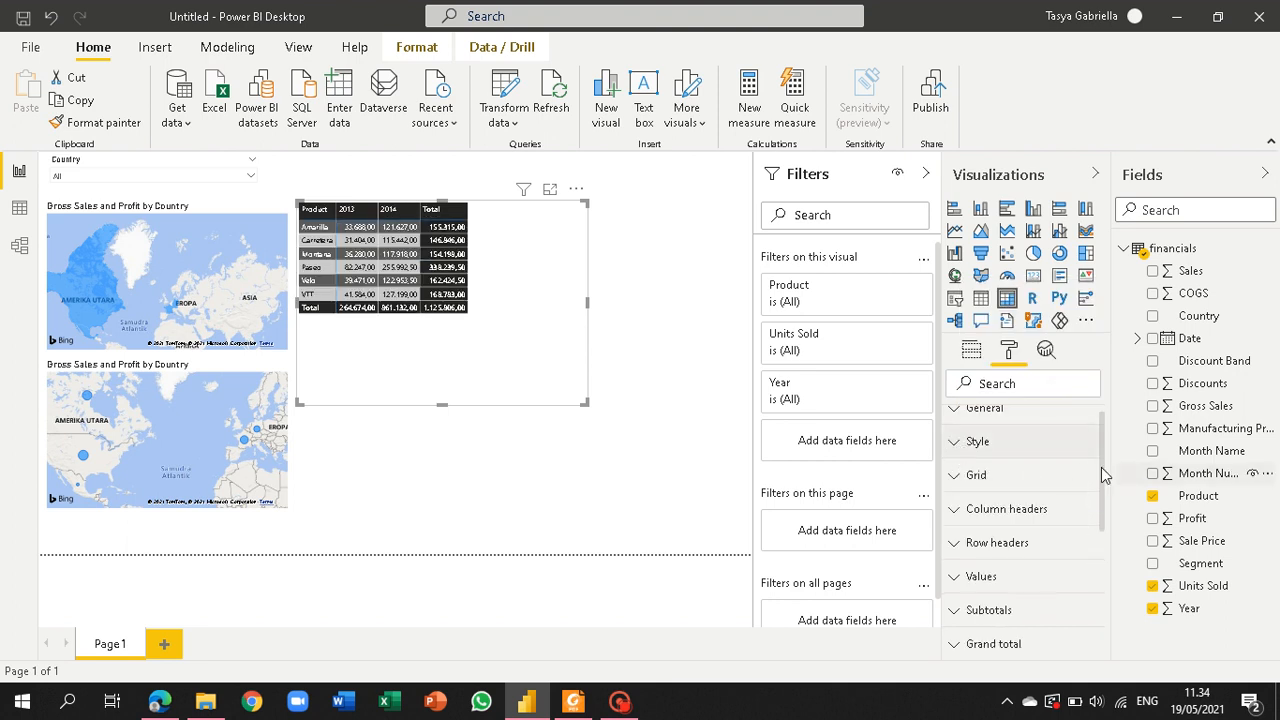
pyautogui.click(958, 478)
pyautogui.moveTo(1103, 436)
pyautogui.mouseDown()
pyautogui.moveTo(1105, 545)
pyautogui.moveTo(1113, 466)
pyautogui.moveTo(1090, 428)
pyautogui.mouseUp()
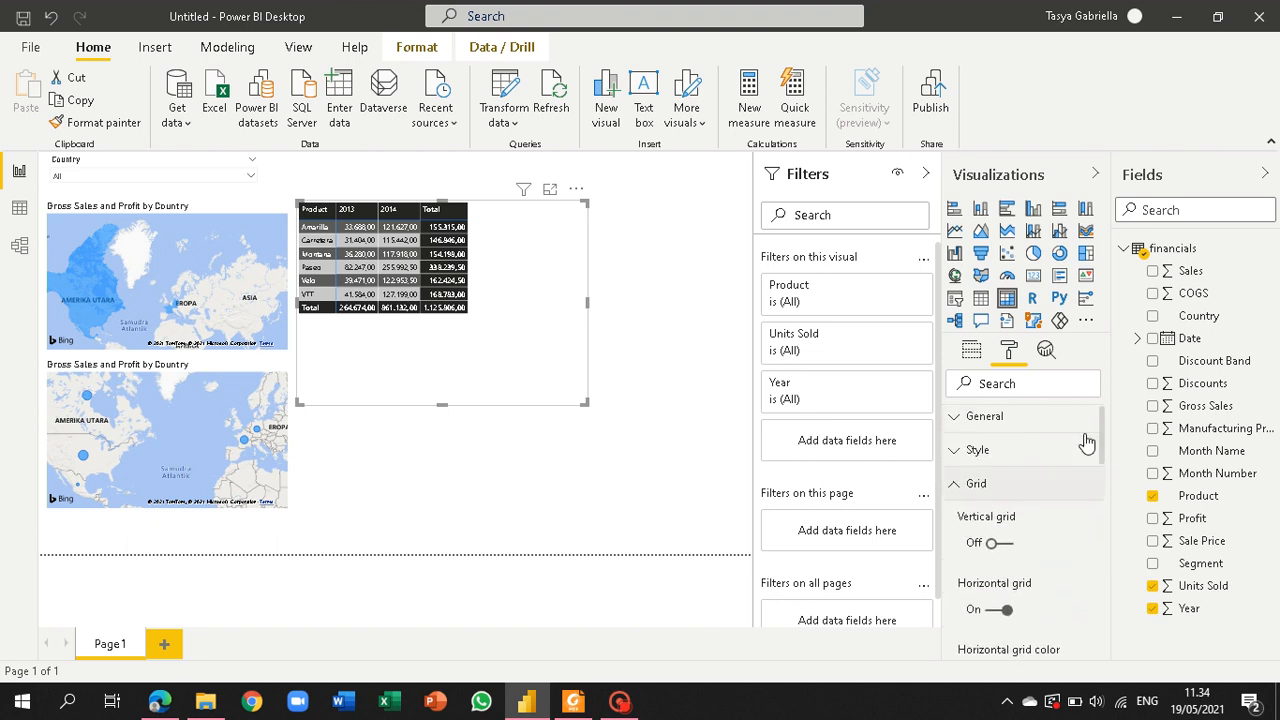
pyautogui.click(953, 490)
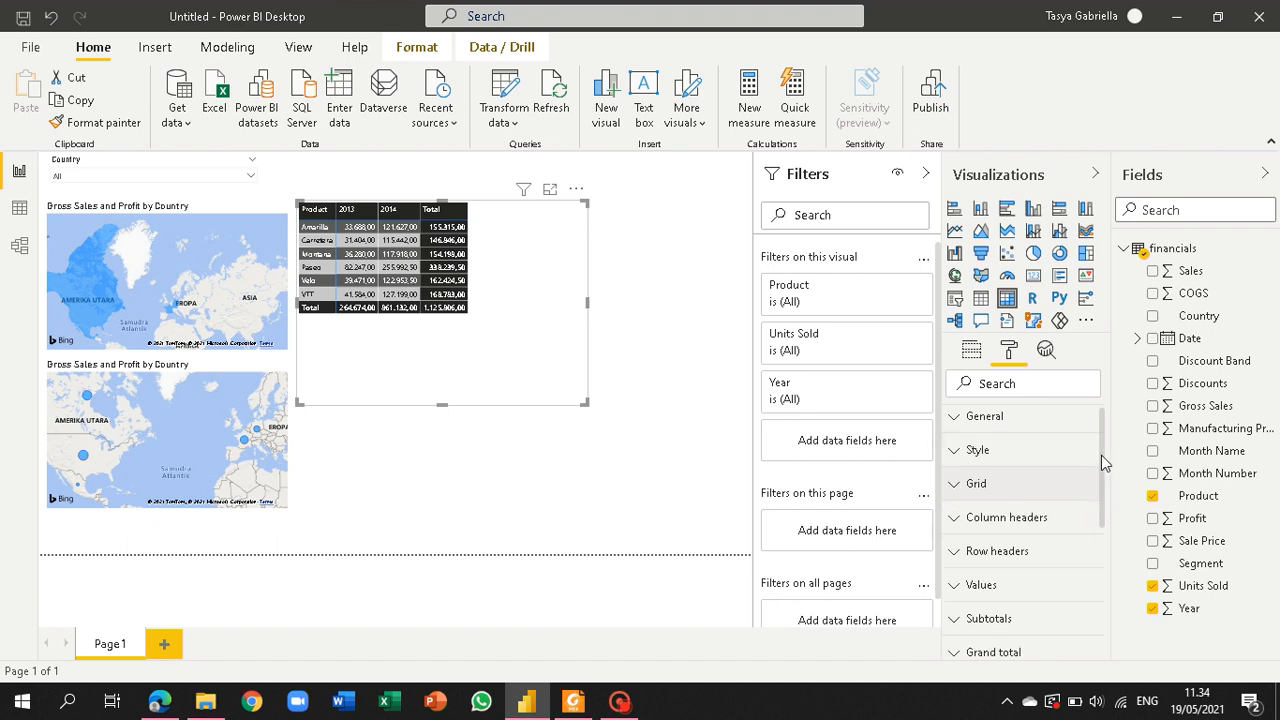
# Step: Set the background color of the matrix's column headers to the medium light red theme shade
pyautogui.moveTo(1101, 455); pyautogui.dragTo(1103, 488)
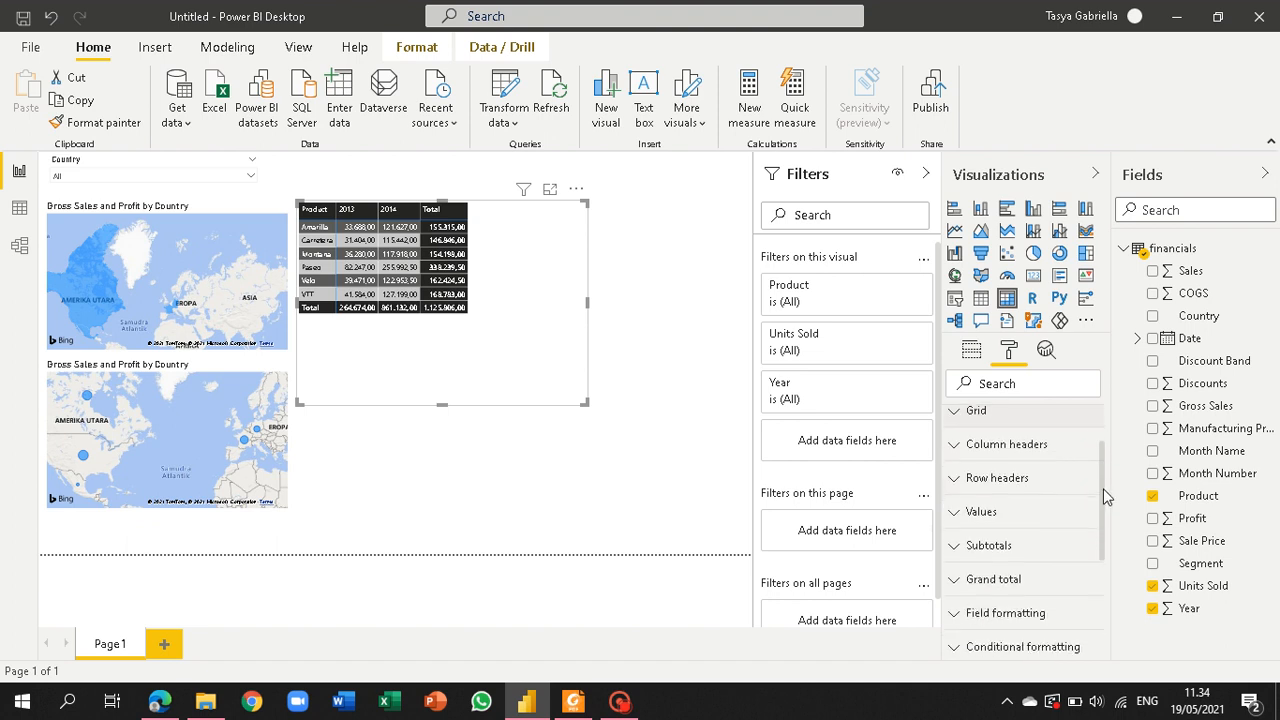
pyautogui.click(954, 452)
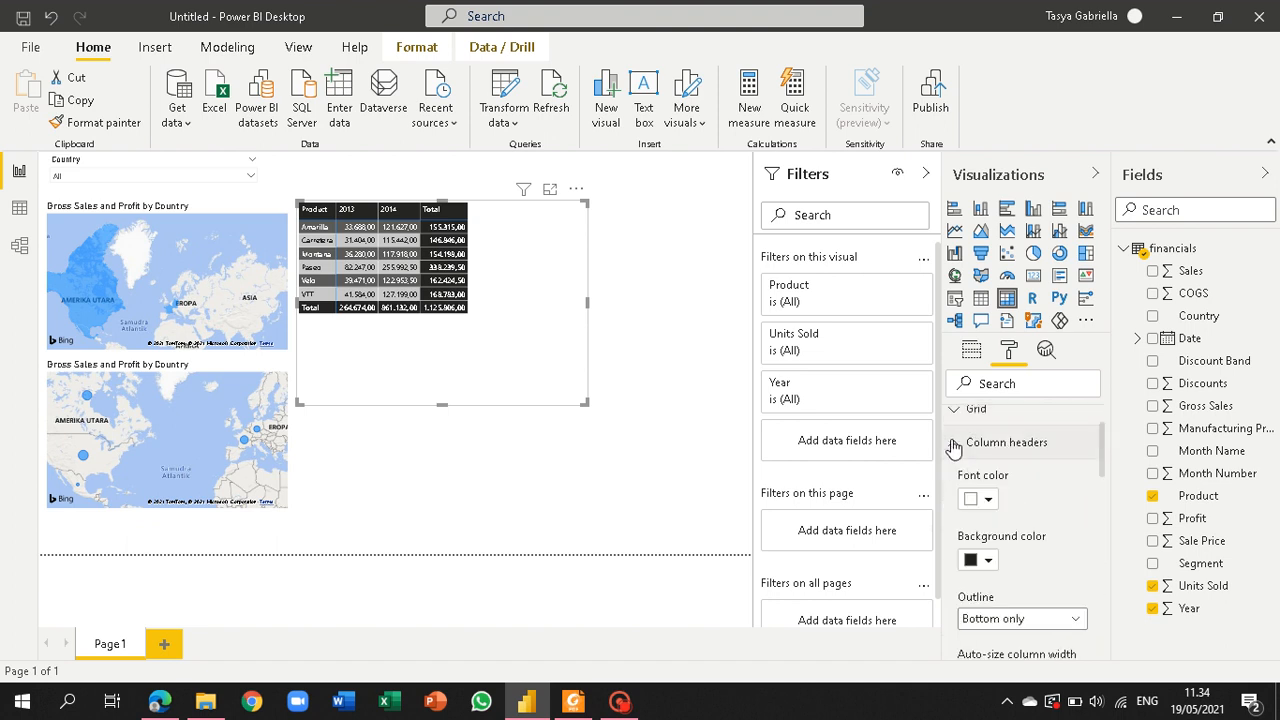
pyautogui.click(987, 561)
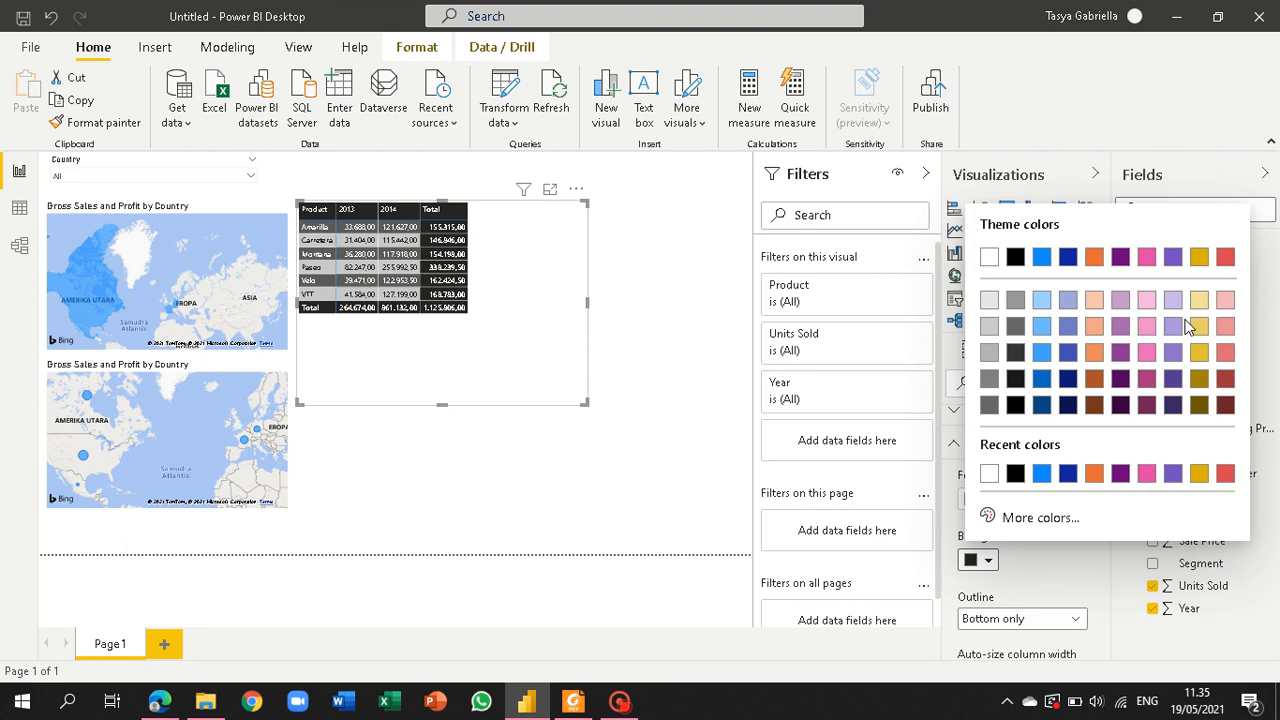
pyautogui.click(1225, 352)
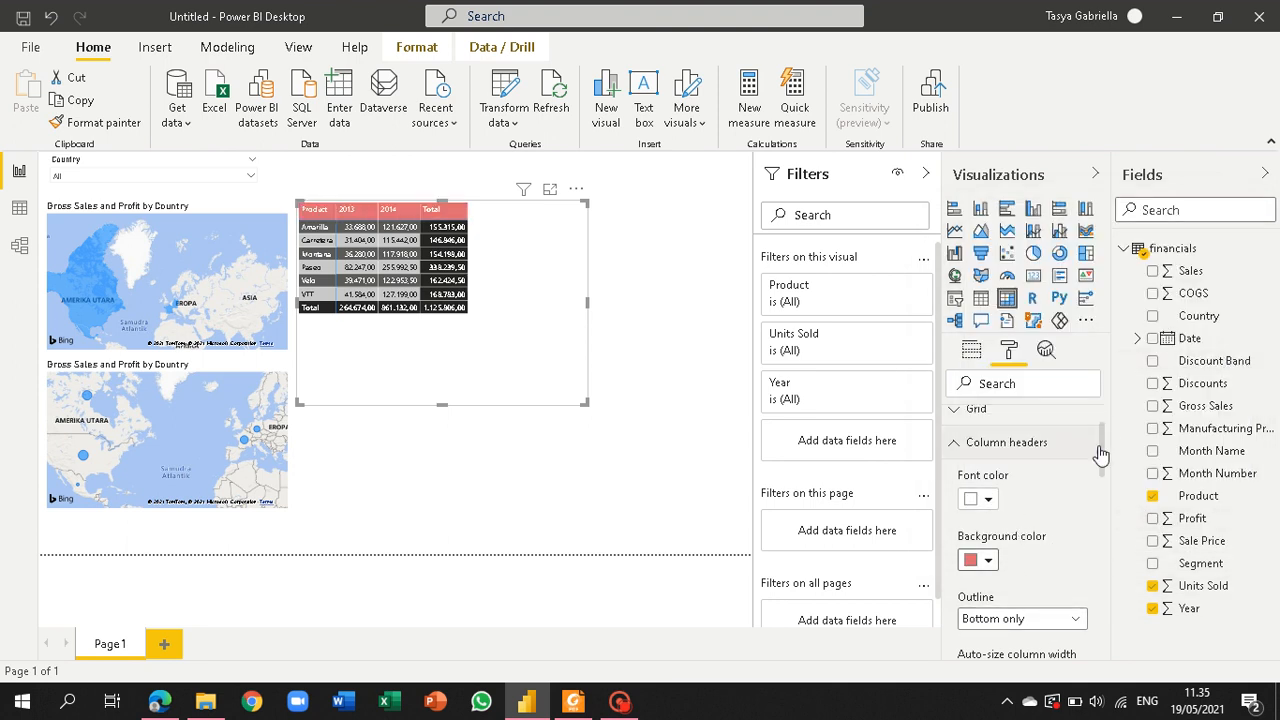
pyautogui.moveTo(1101, 451); pyautogui.dragTo(1111, 489)
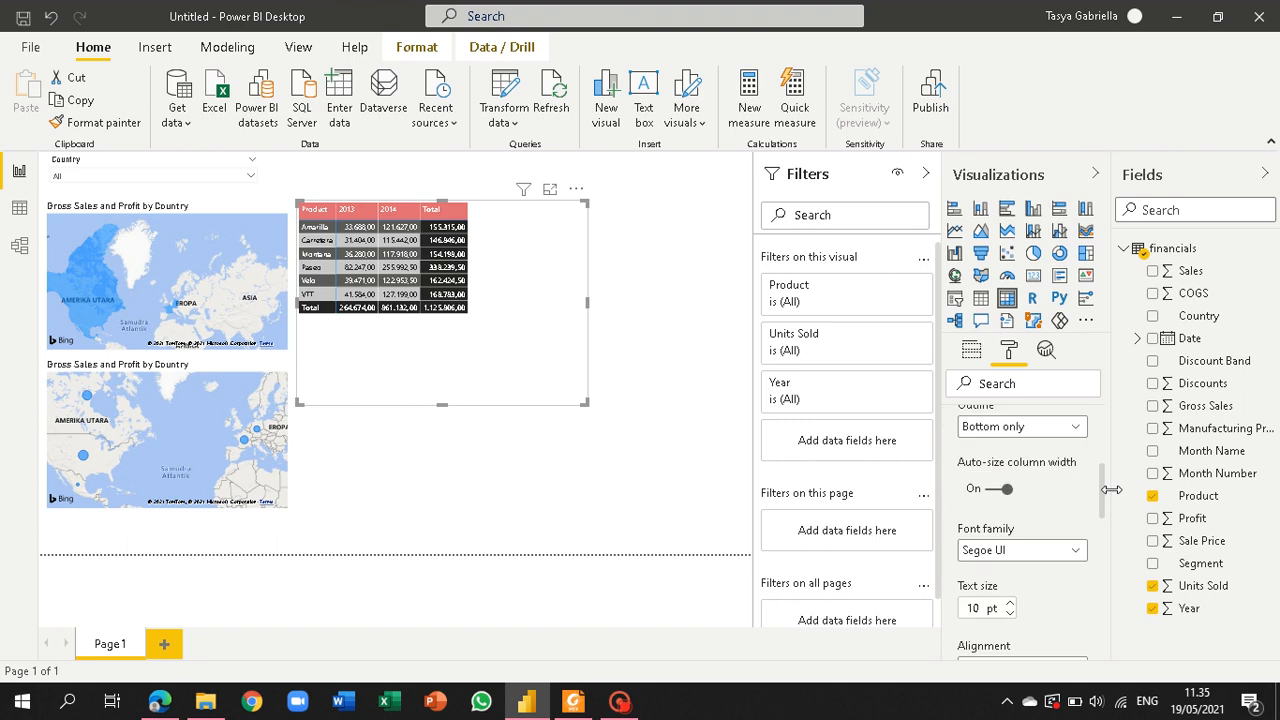
pyautogui.click(620, 701)
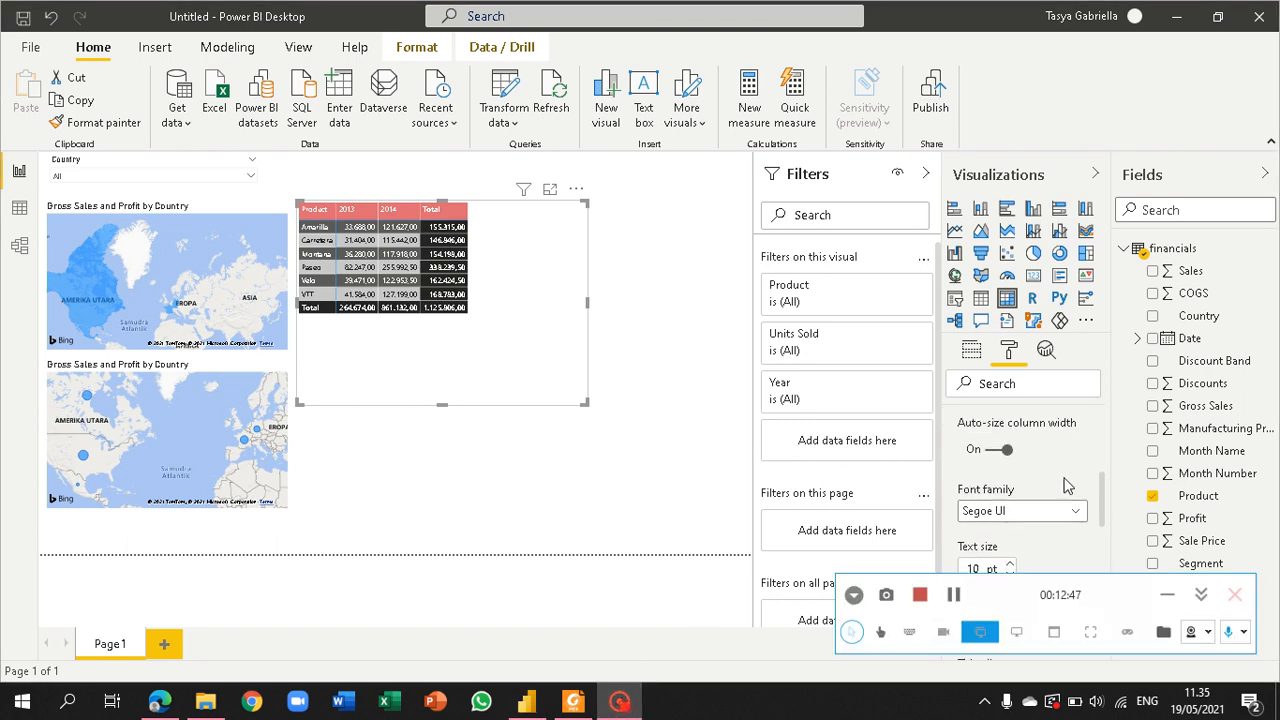
# Step: Try a pale pink font color on the matrix's column headers, and set it back to white
pyautogui.scroll(3, 1059, 465)
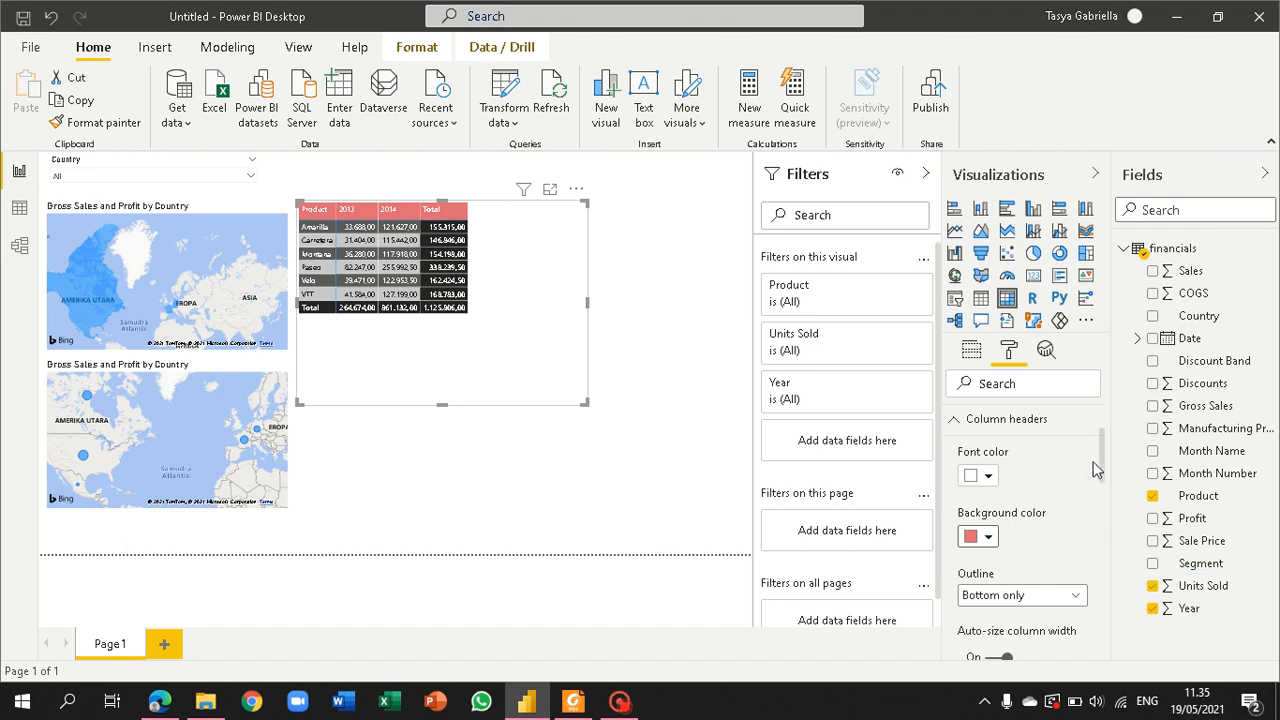
pyautogui.click(988, 476)
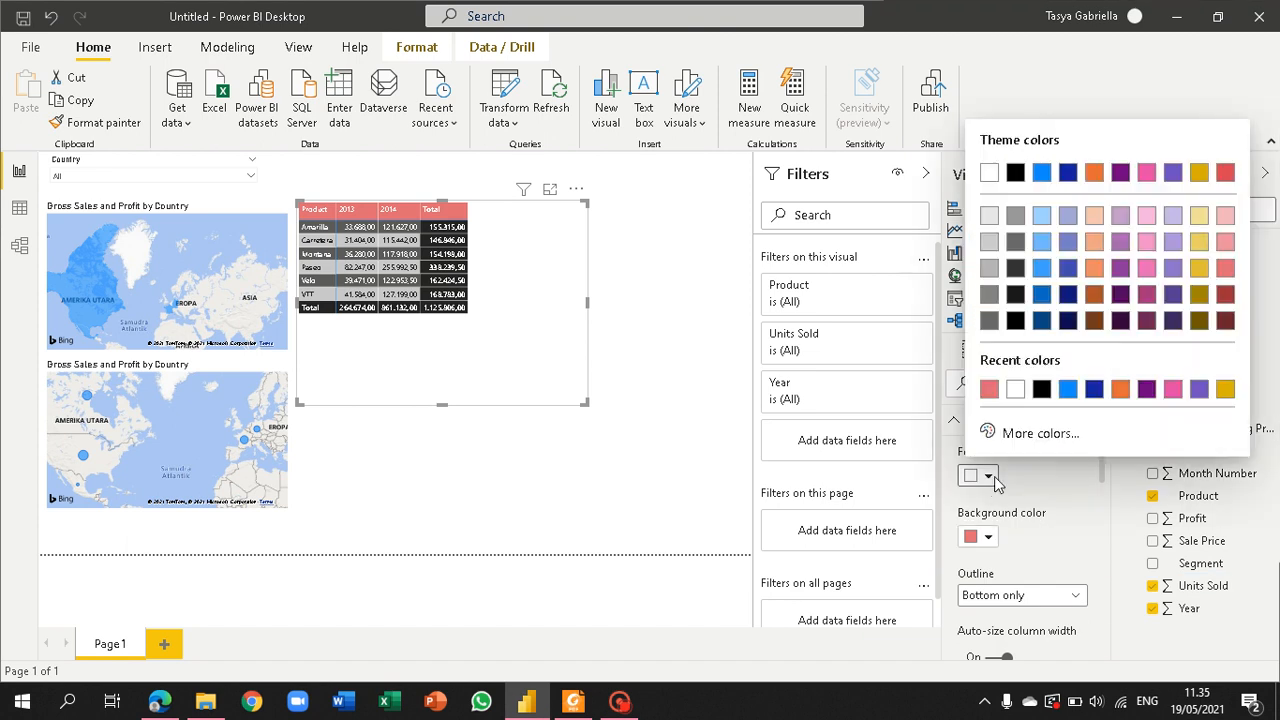
pyautogui.click(1228, 216)
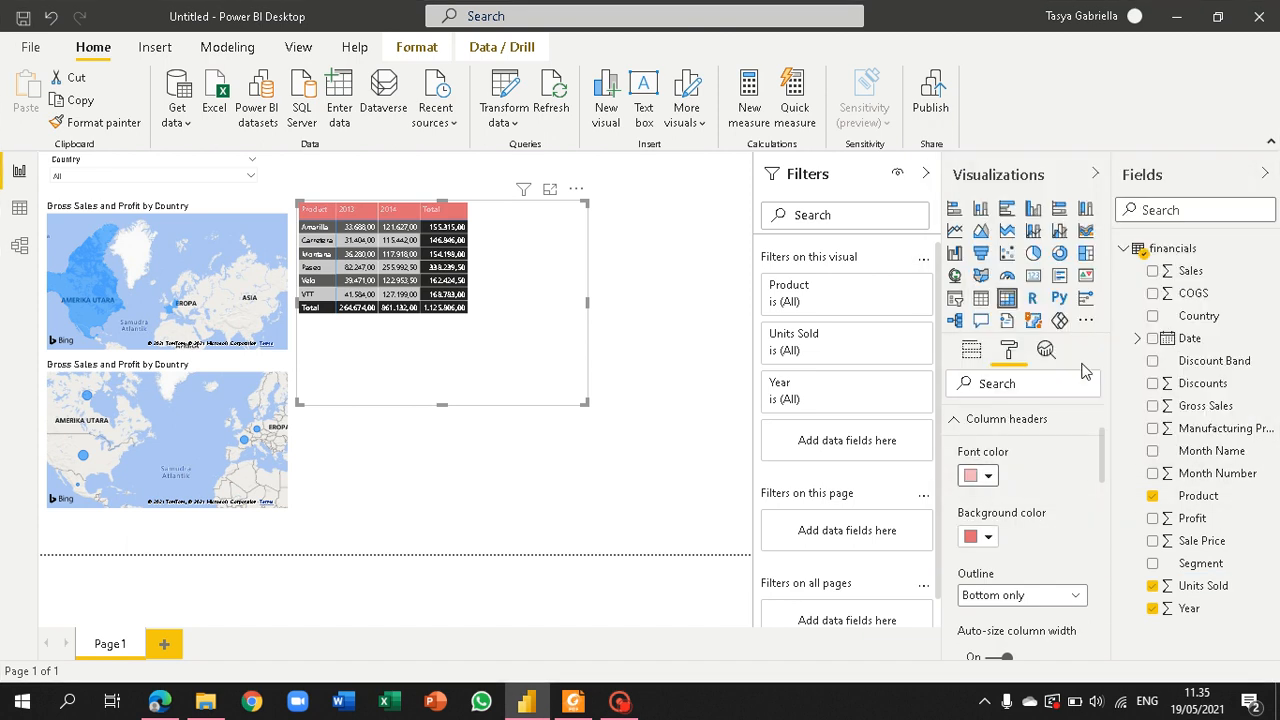
pyautogui.click(988, 476)
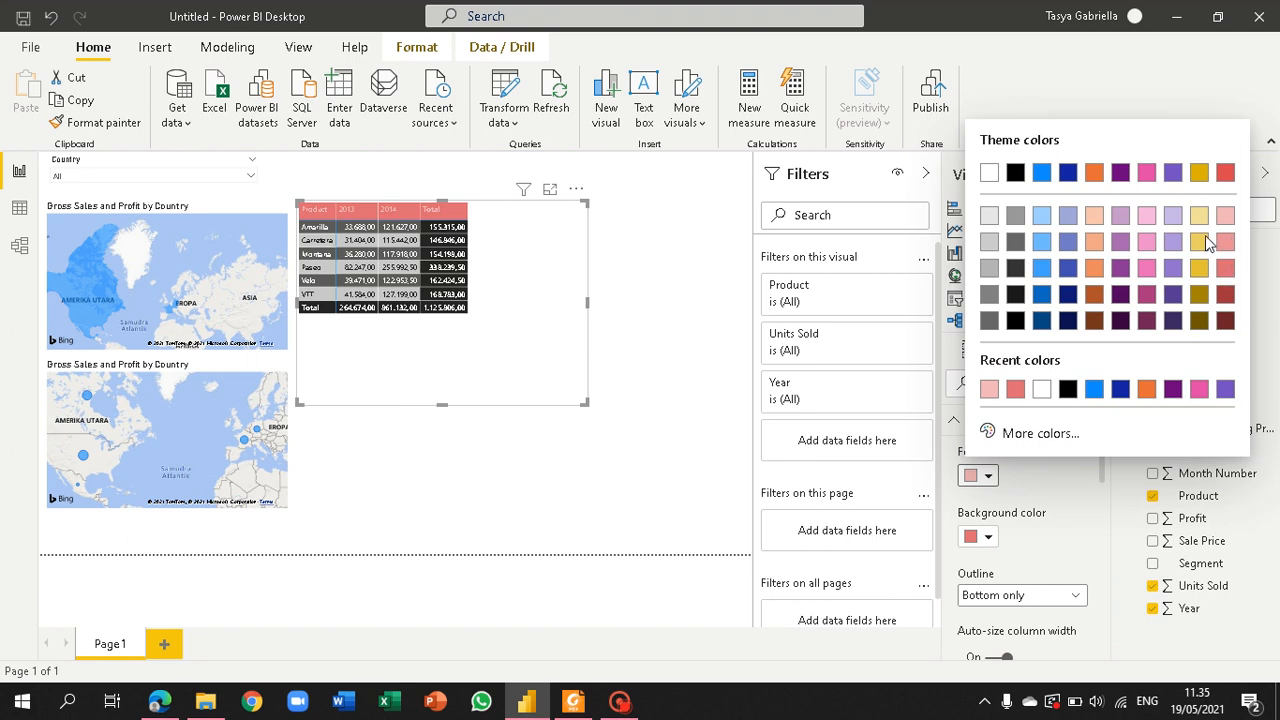
pyautogui.click(988, 174)
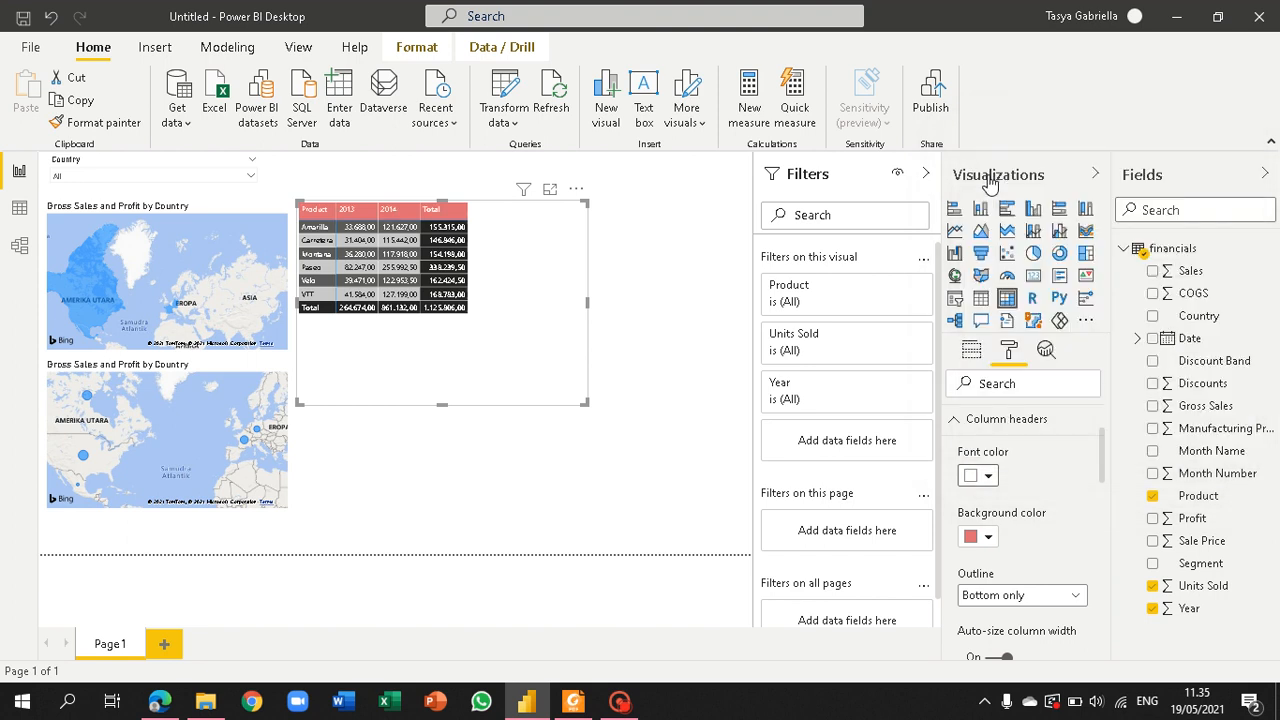
pyautogui.click(955, 421)
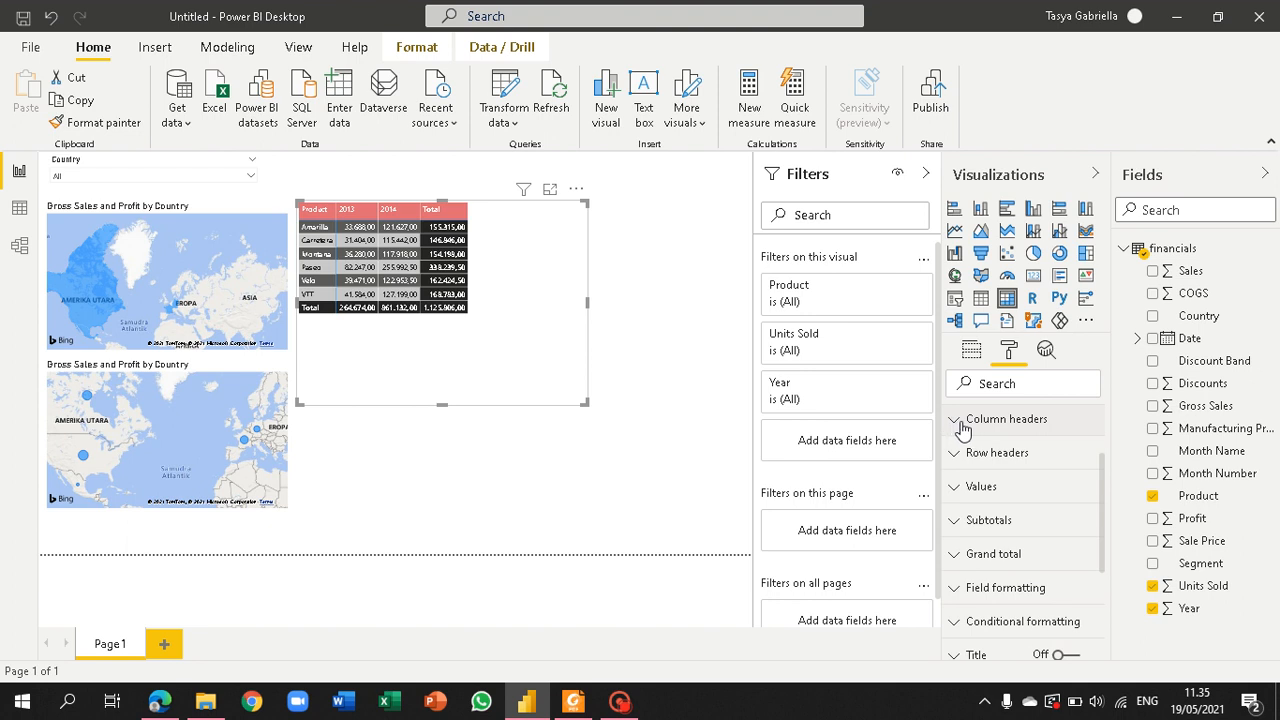
# Step: Try a pale pink background color on the matrix's row headers
pyautogui.click(970, 455)
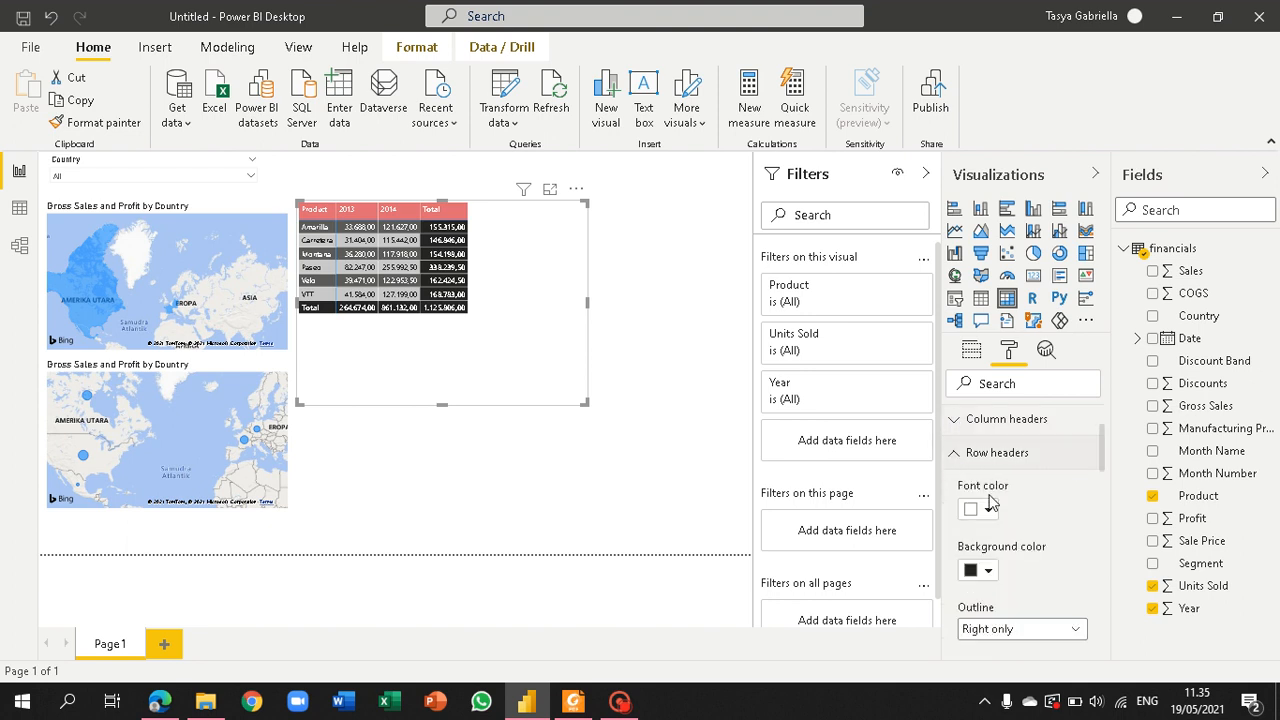
pyautogui.click(988, 570)
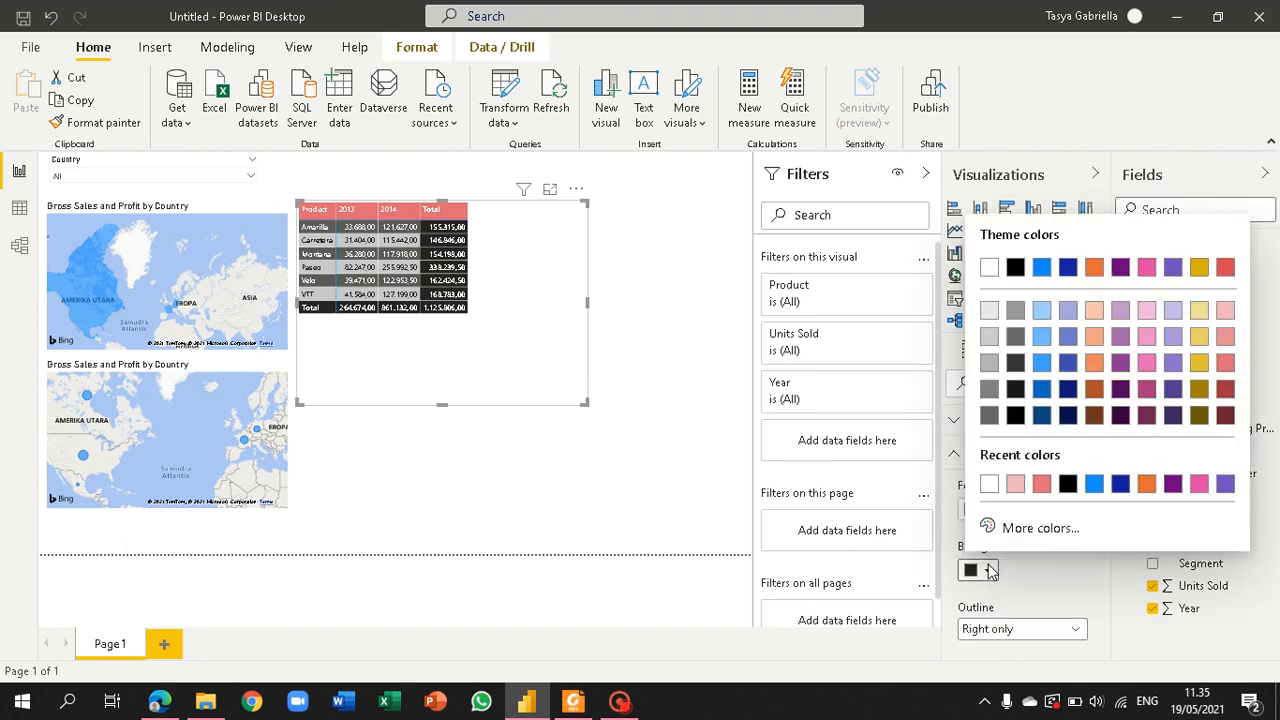
pyautogui.click(1226, 312)
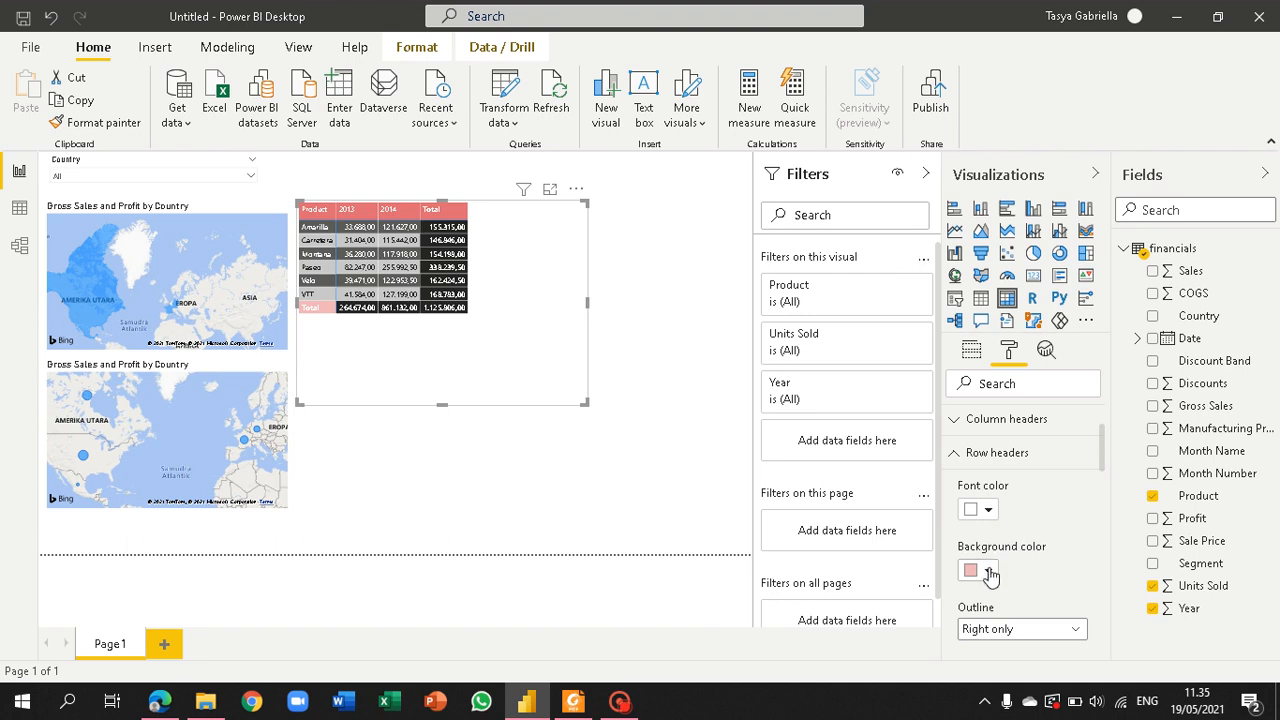
# Step: Set the background color of the matrix's row headers to black
pyautogui.click(989, 570)
pyautogui.click(992, 574)
pyautogui.click(992, 572)
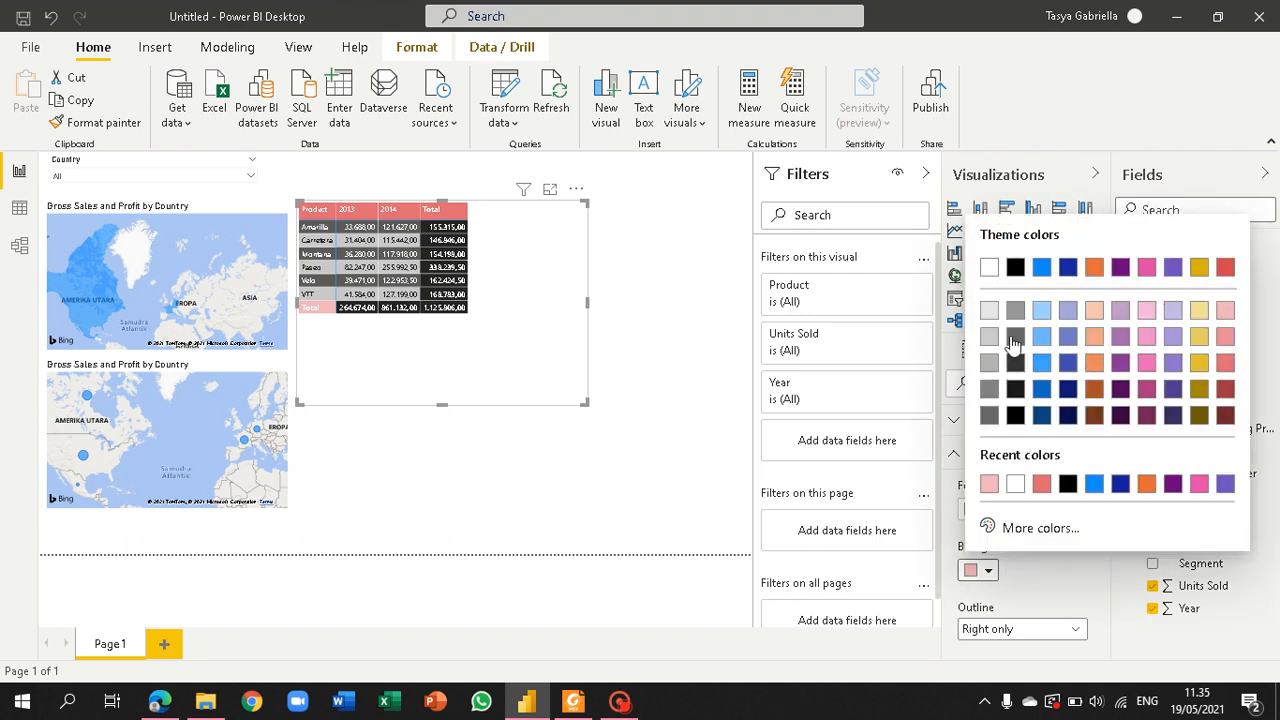
pyautogui.click(1019, 269)
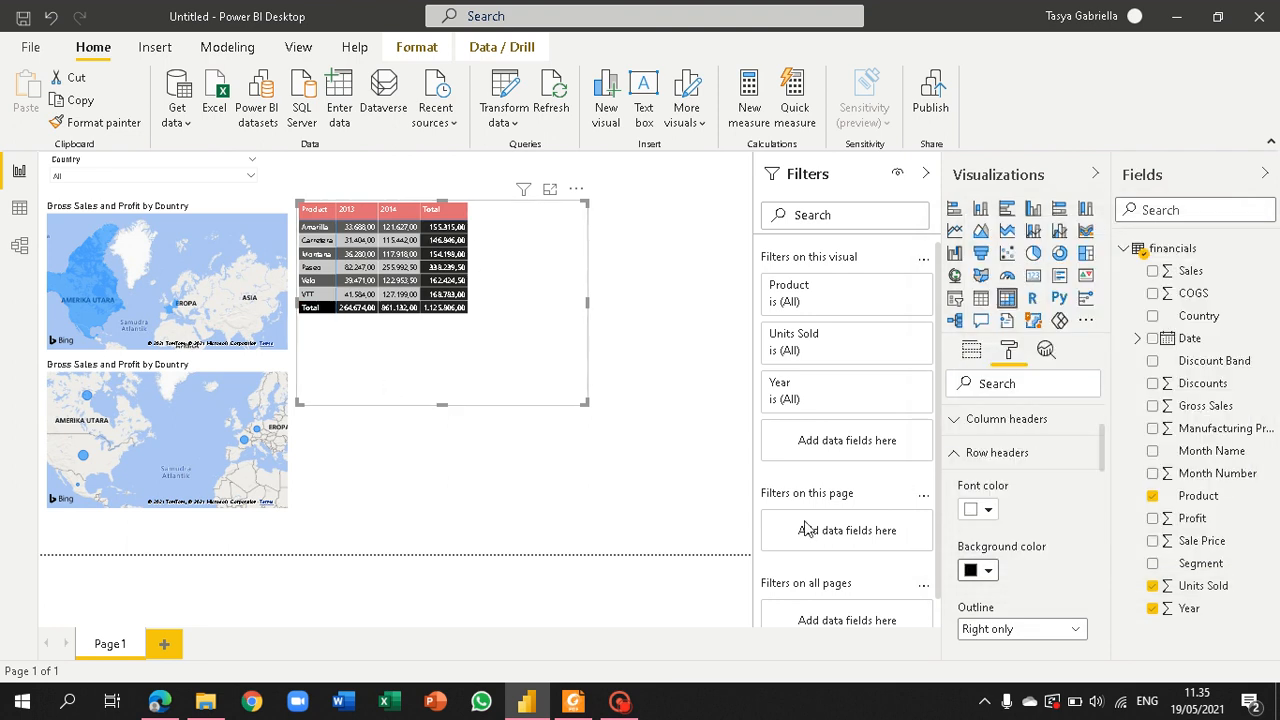
pyautogui.click(957, 452)
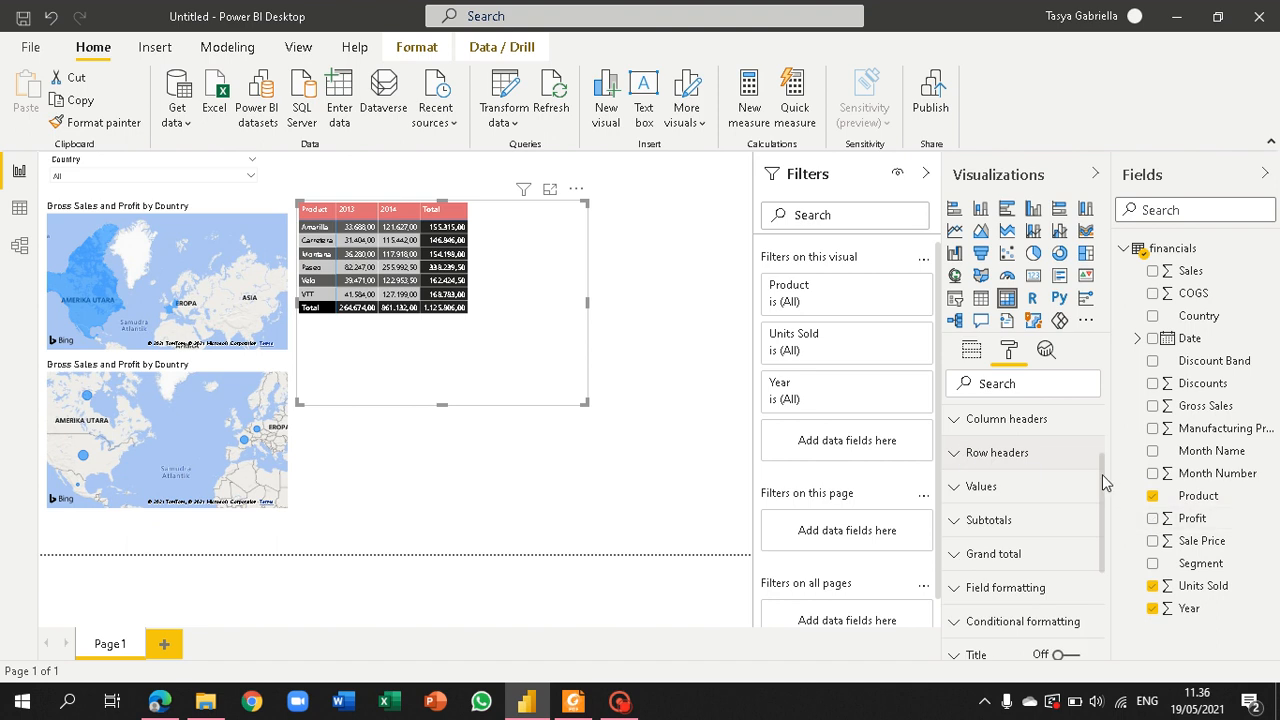
# Step: Review the matrix's Values and Field formatting options
pyautogui.click(962, 487)
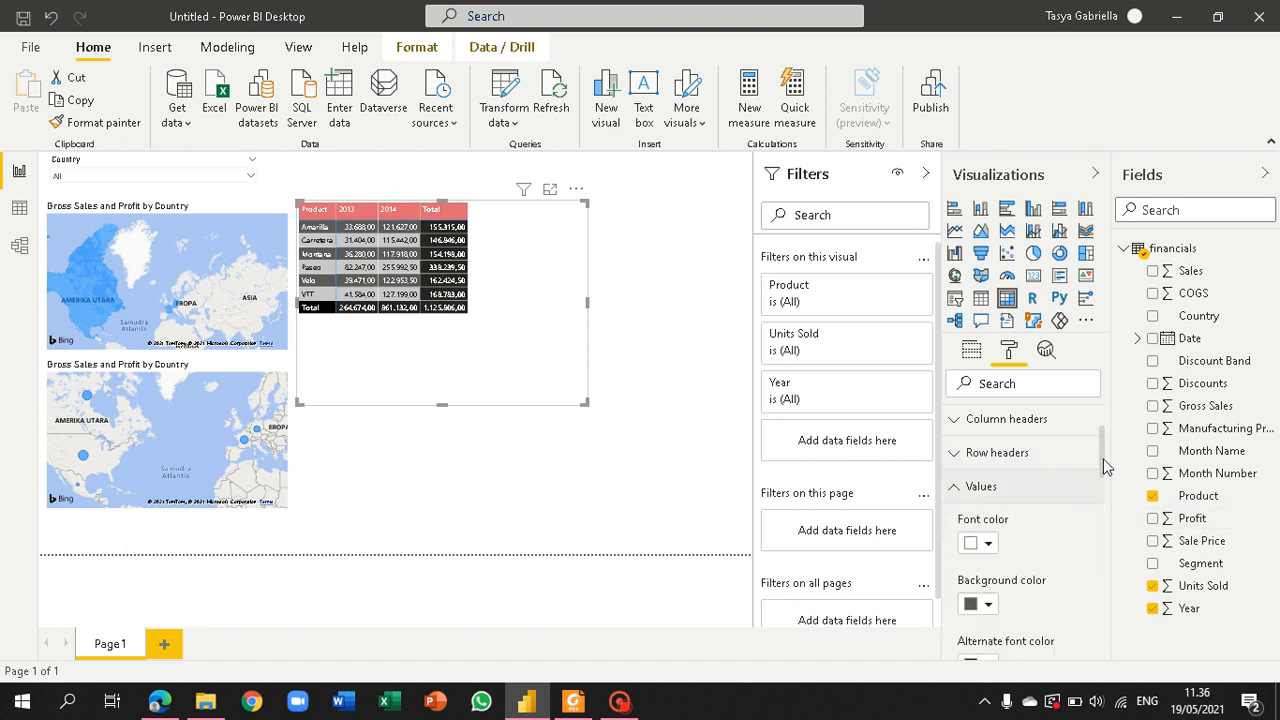
pyautogui.moveTo(1104, 443); pyautogui.dragTo(1103, 504)
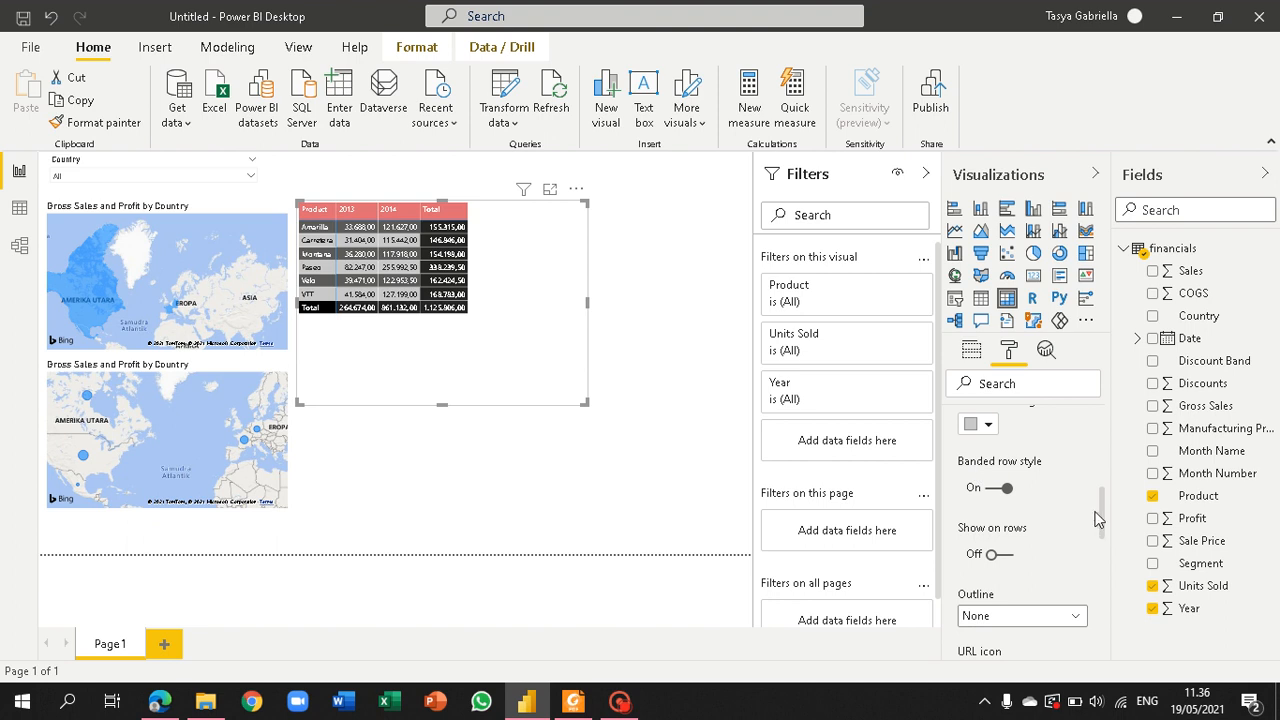
pyautogui.scroll(5, 980, 472)
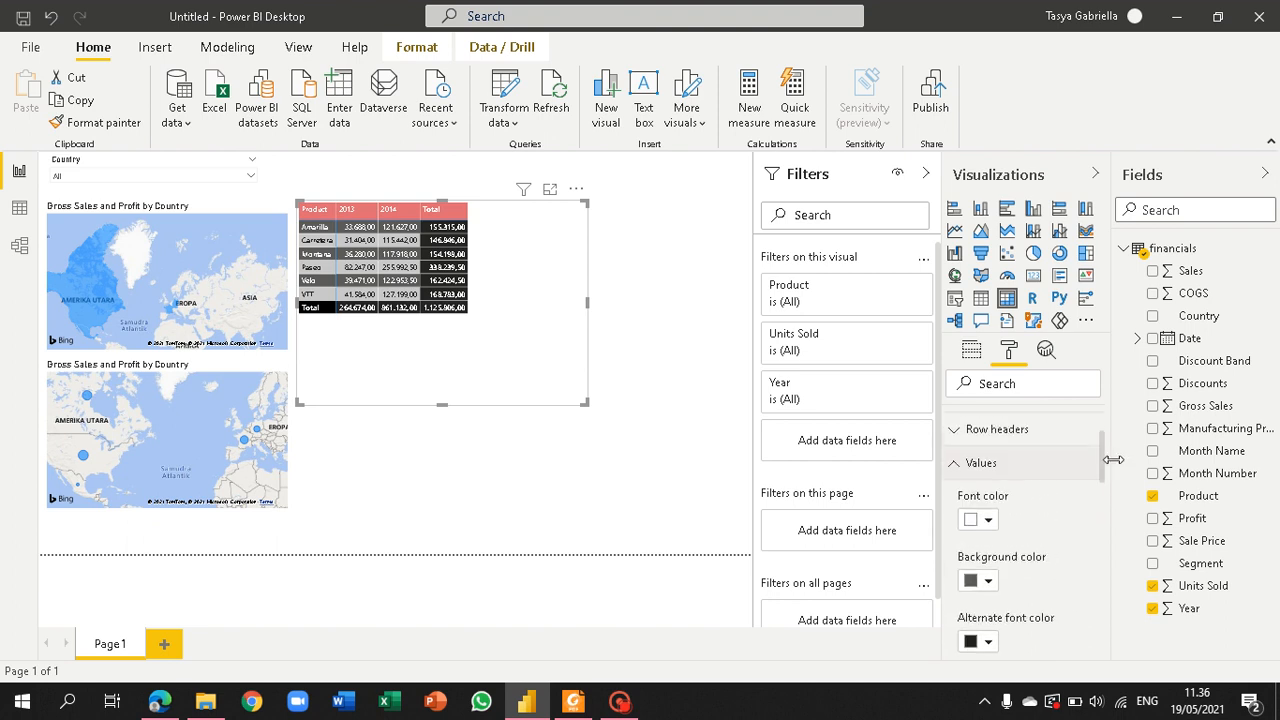
pyautogui.click(978, 466)
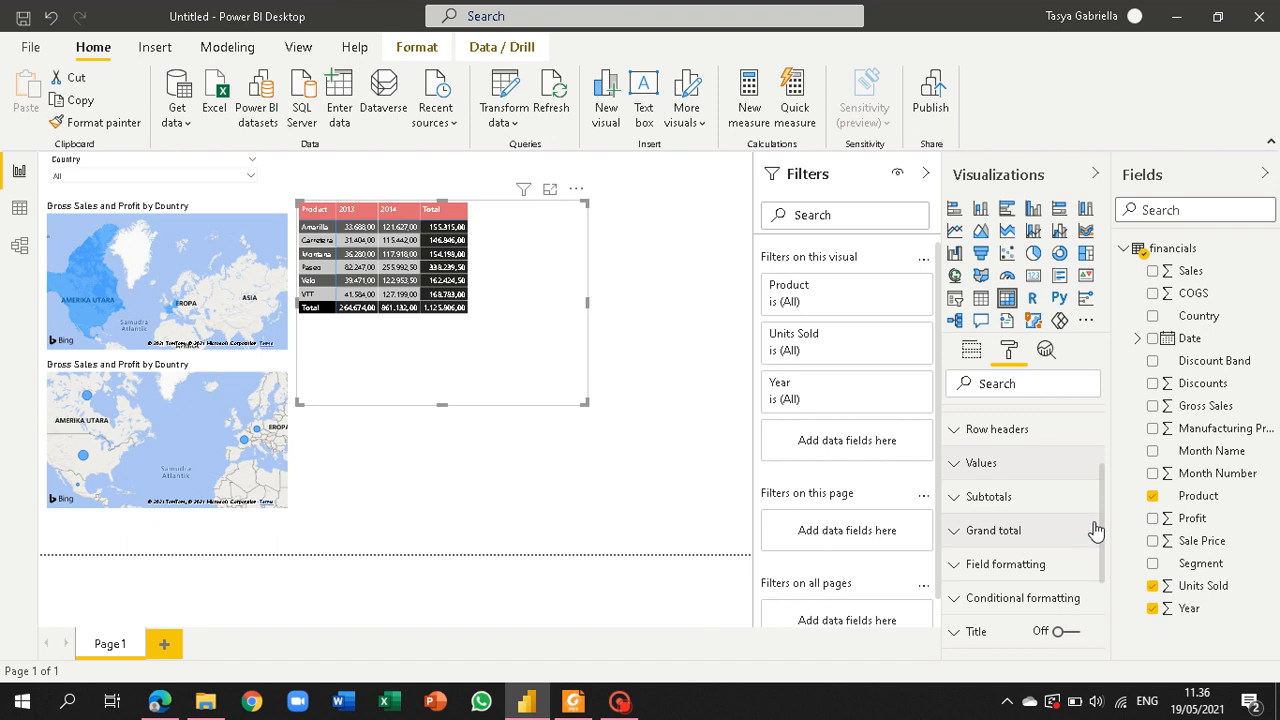
pyautogui.moveTo(1100, 513); pyautogui.dragTo(1112, 579)
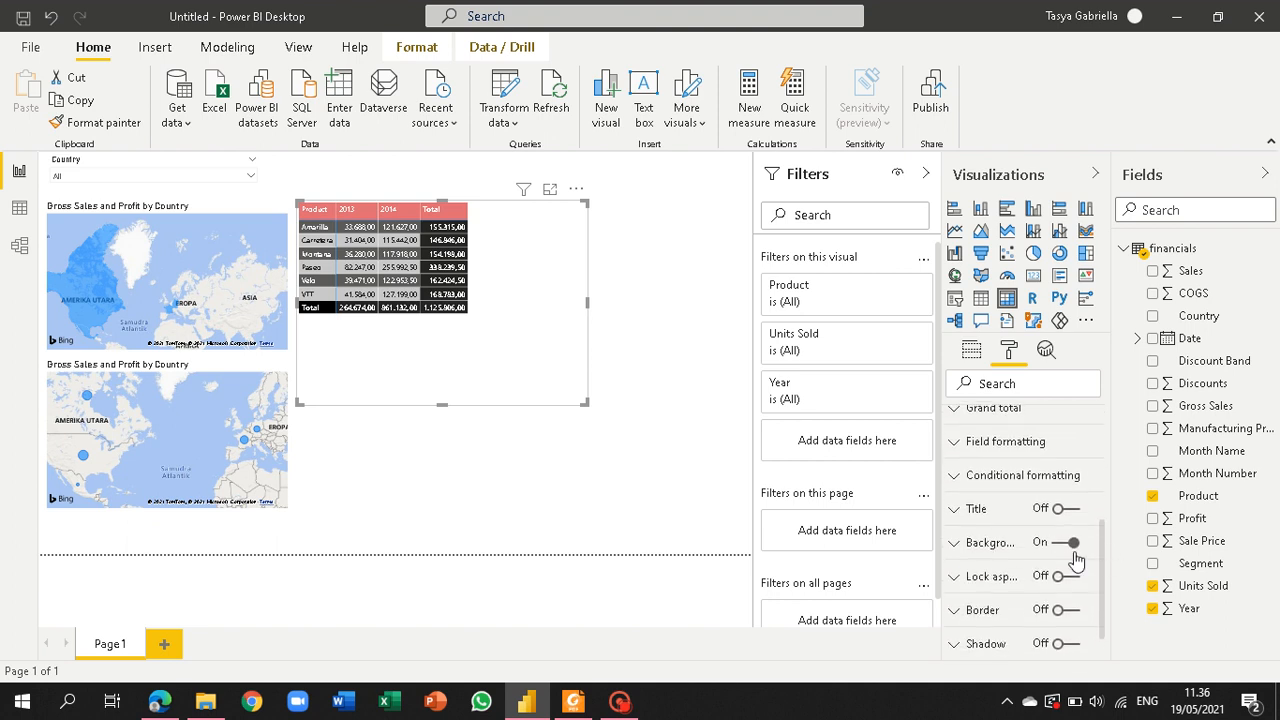
pyautogui.click(952, 446)
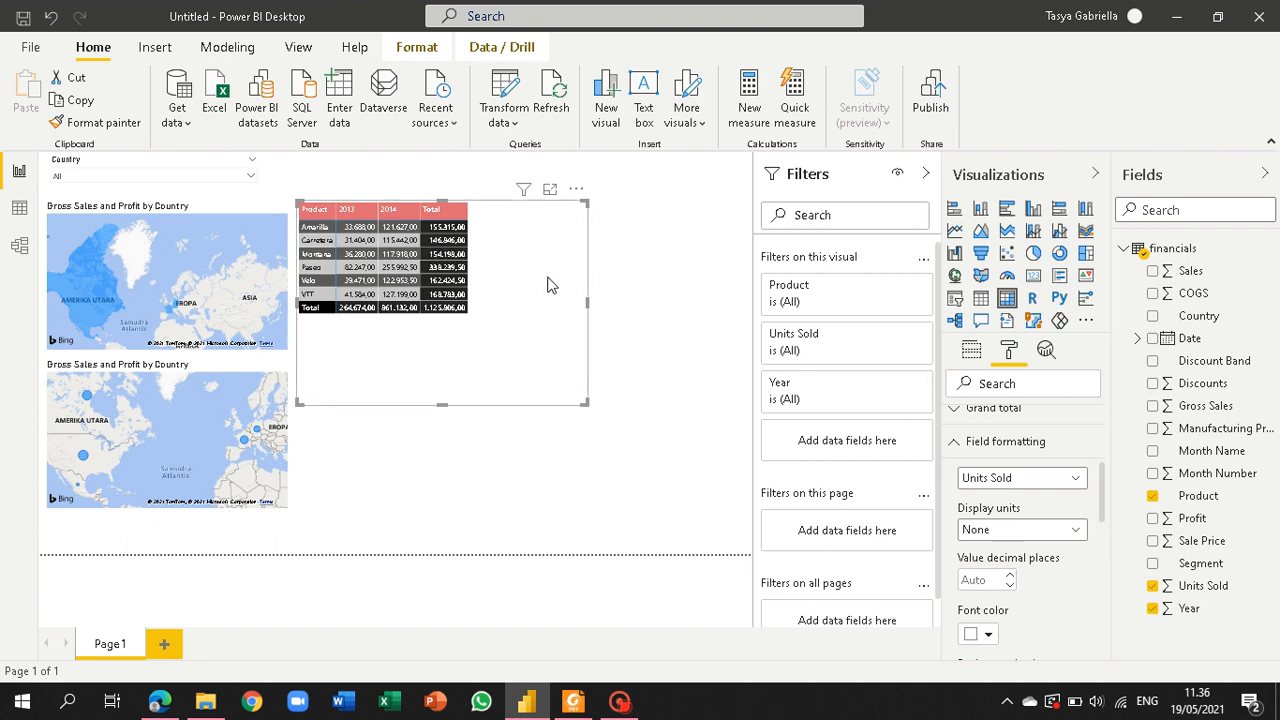
pyautogui.click(956, 447)
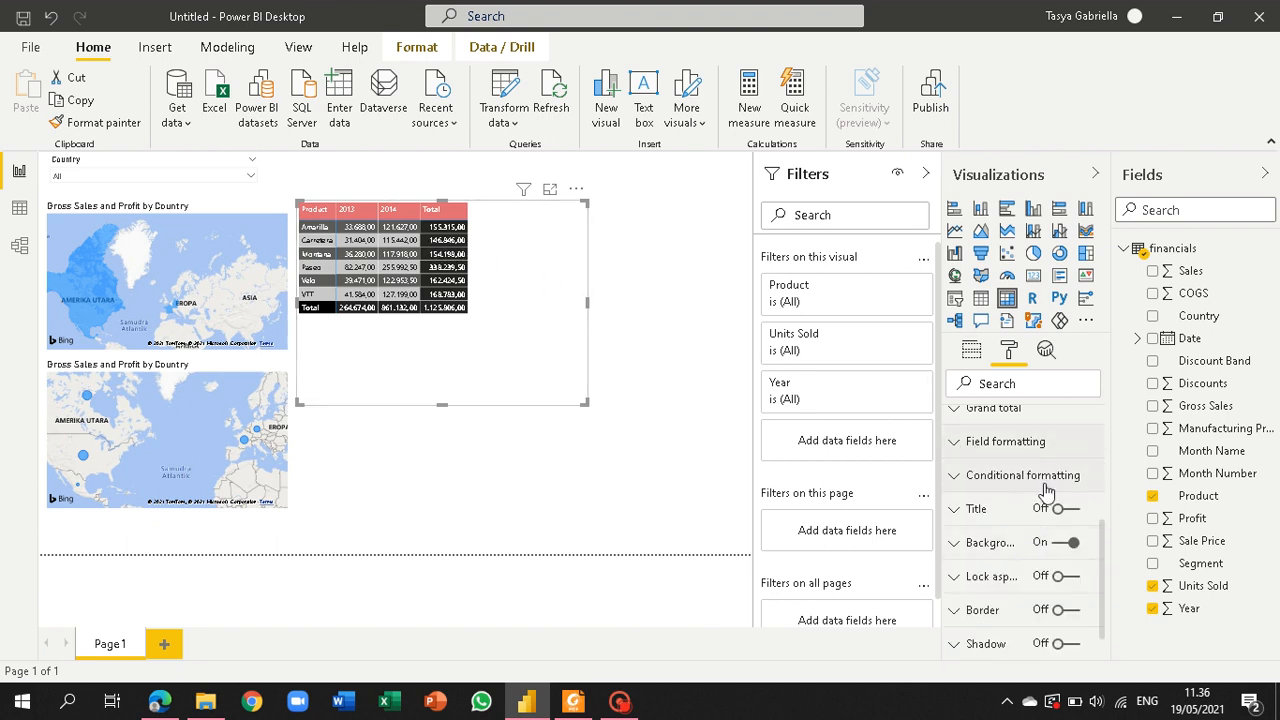
# Step: Turn on conditional background color for the matrix's Units Sold values
pyautogui.click(953, 478)
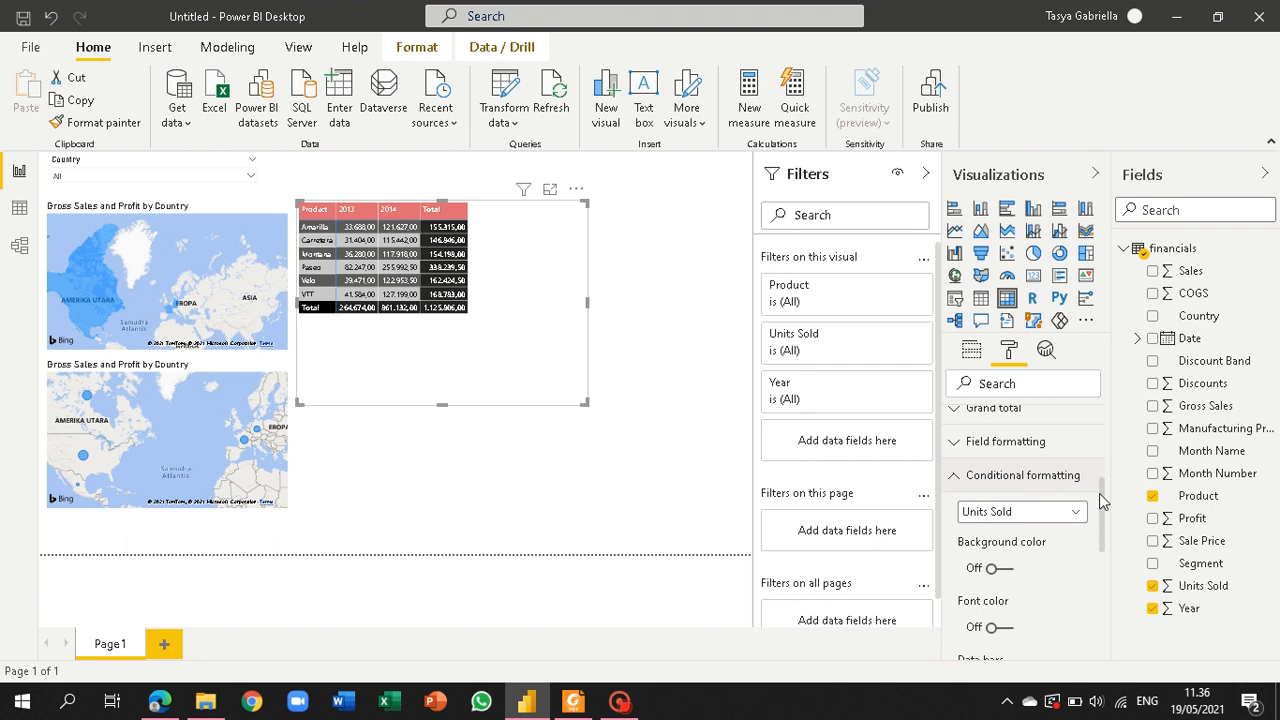
pyautogui.moveTo(1103, 500)
pyautogui.mouseDown()
pyautogui.moveTo(1108, 602)
pyautogui.moveTo(1116, 499)
pyautogui.moveTo(1119, 513)
pyautogui.mouseUp()
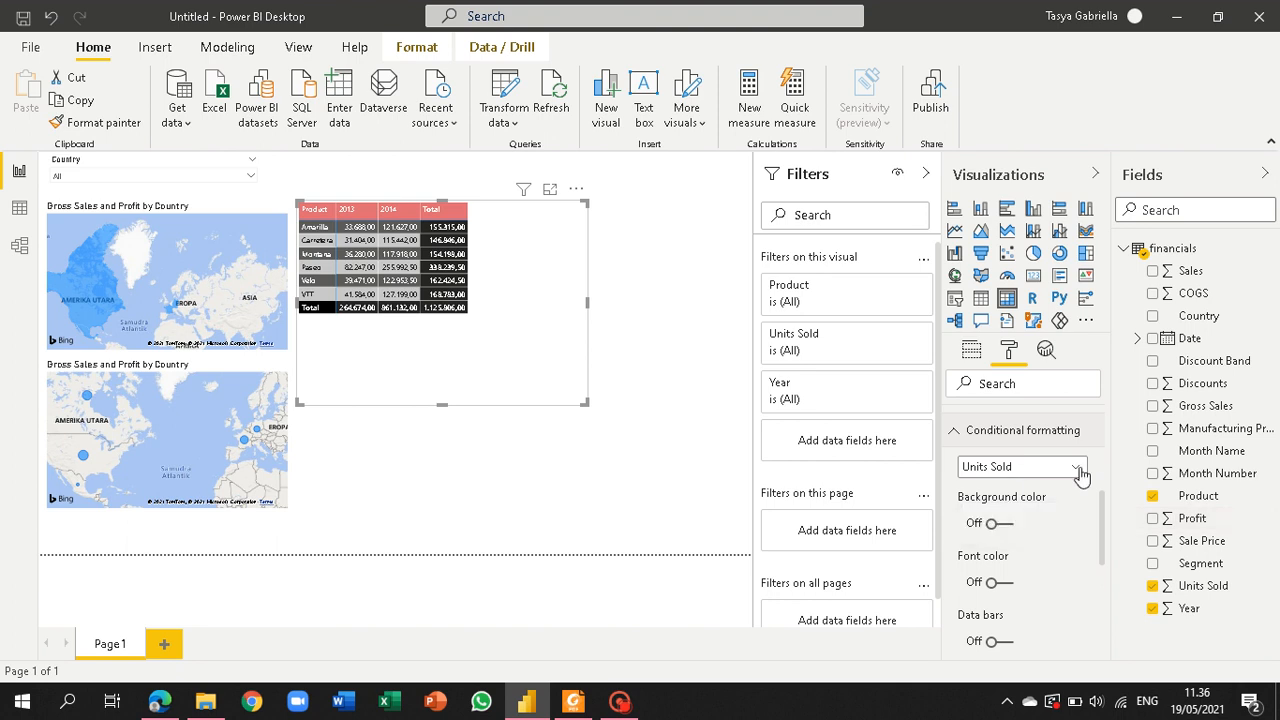
pyautogui.click(992, 524)
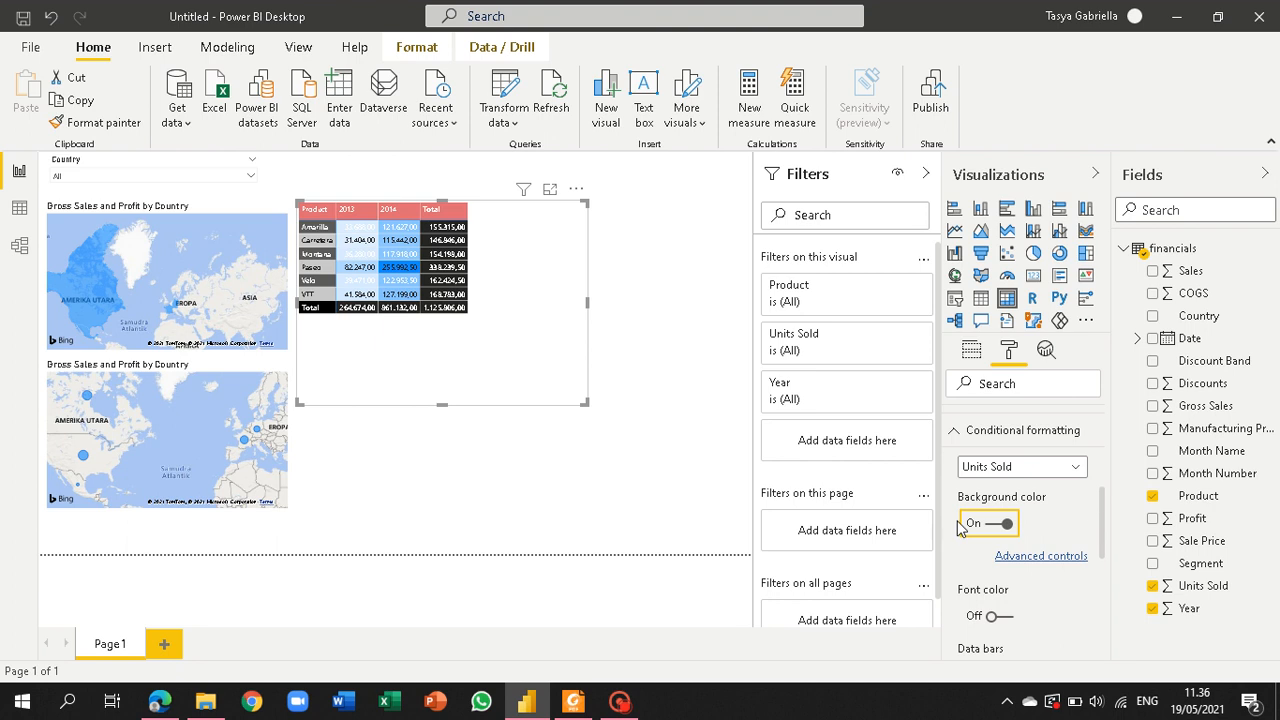
# Step: Set the Units Sold background color scale to red for the lowest value and blue for the highest value
pyautogui.click(1024, 561)
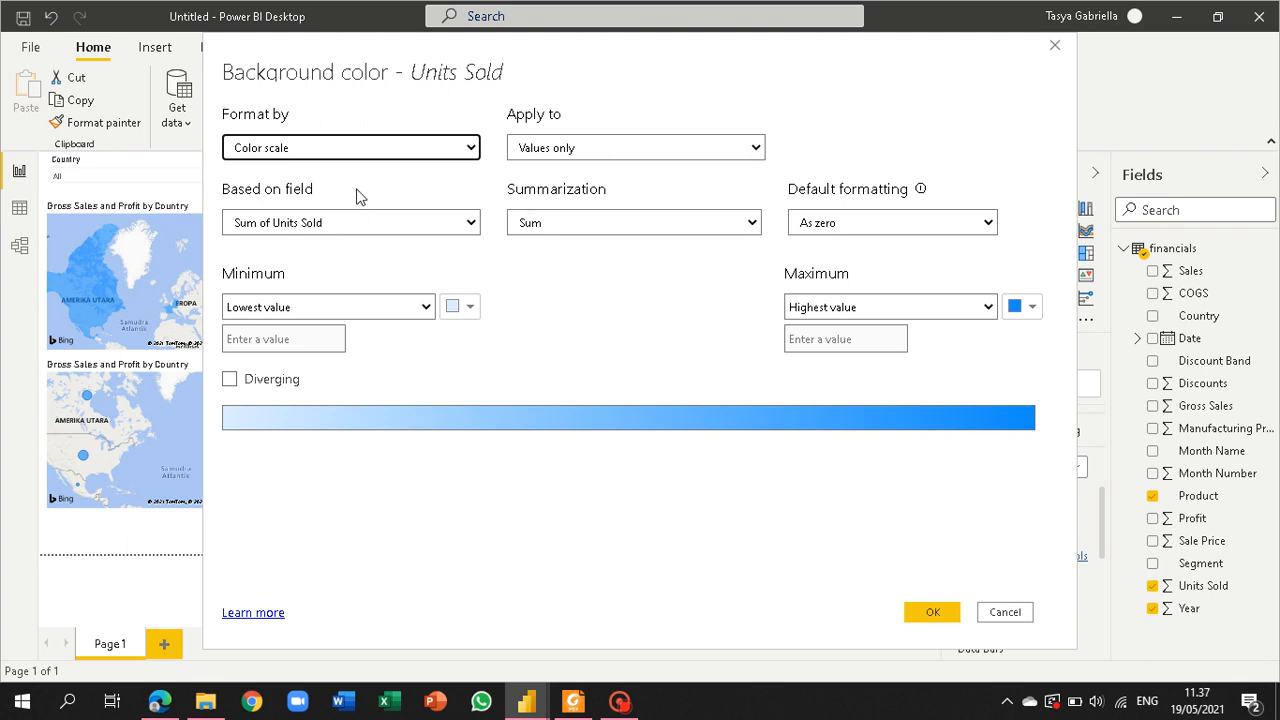
pyautogui.click(471, 223)
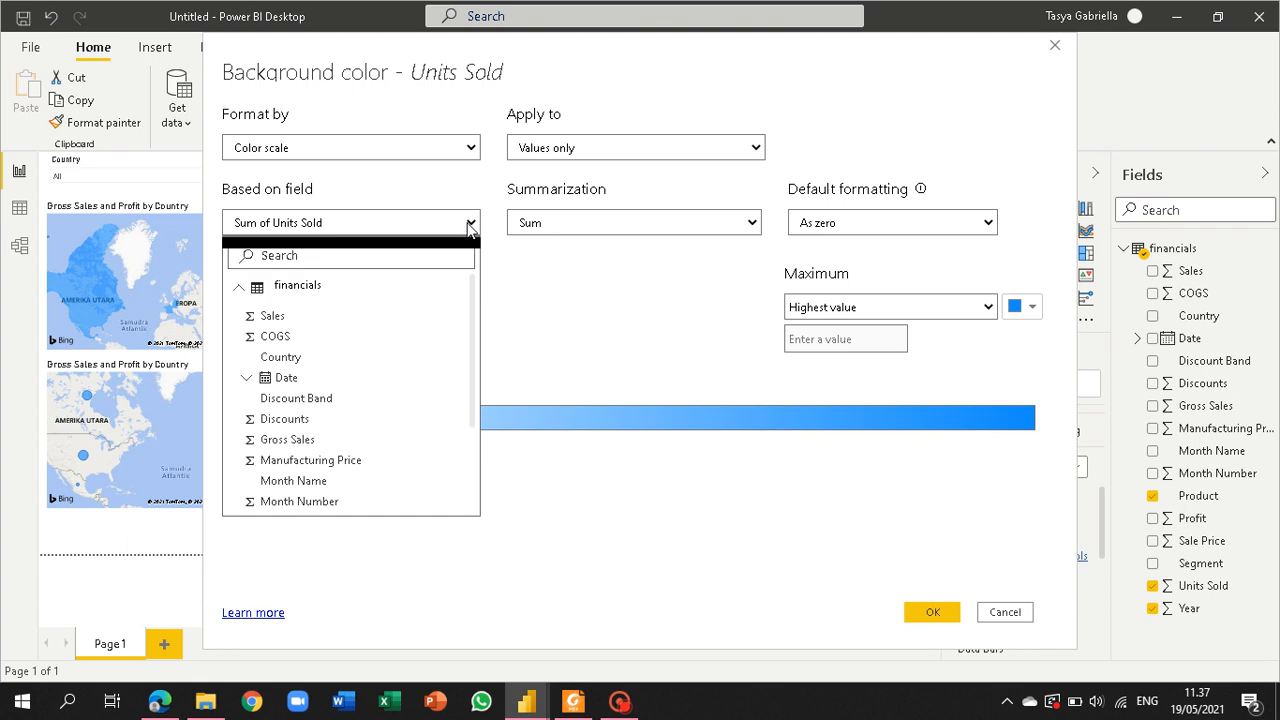
pyautogui.click(471, 224)
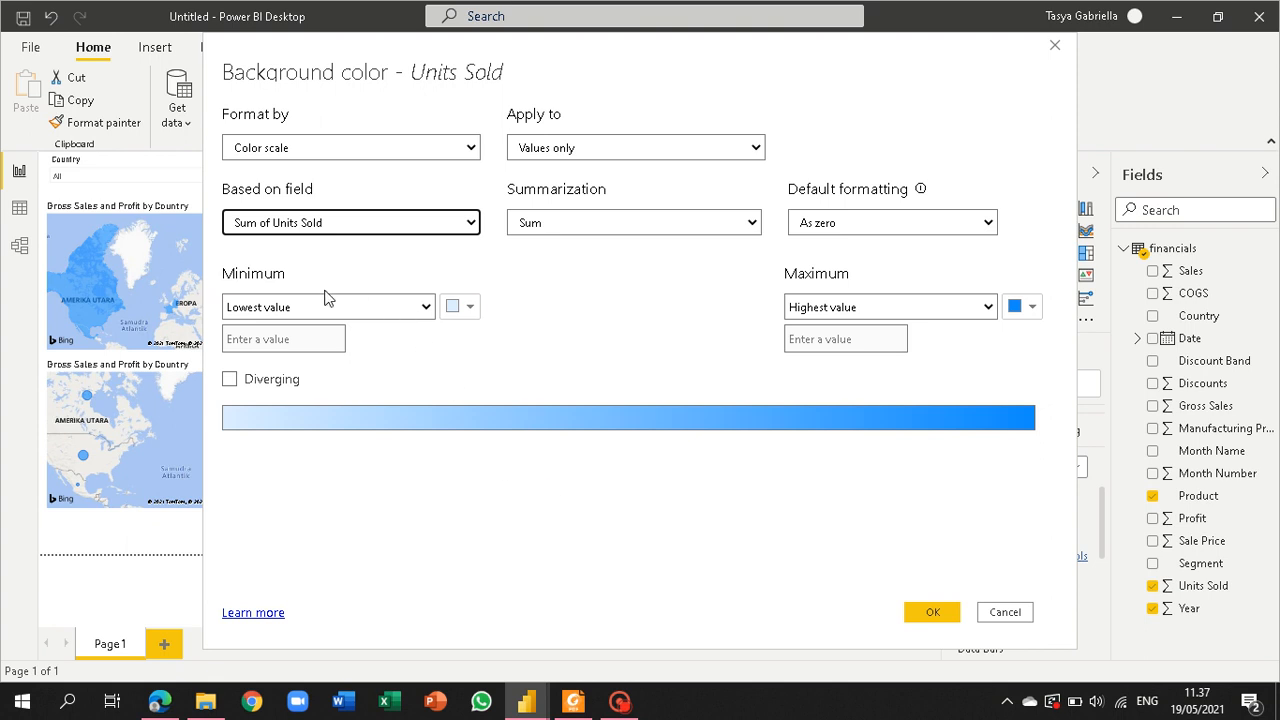
pyautogui.click(471, 310)
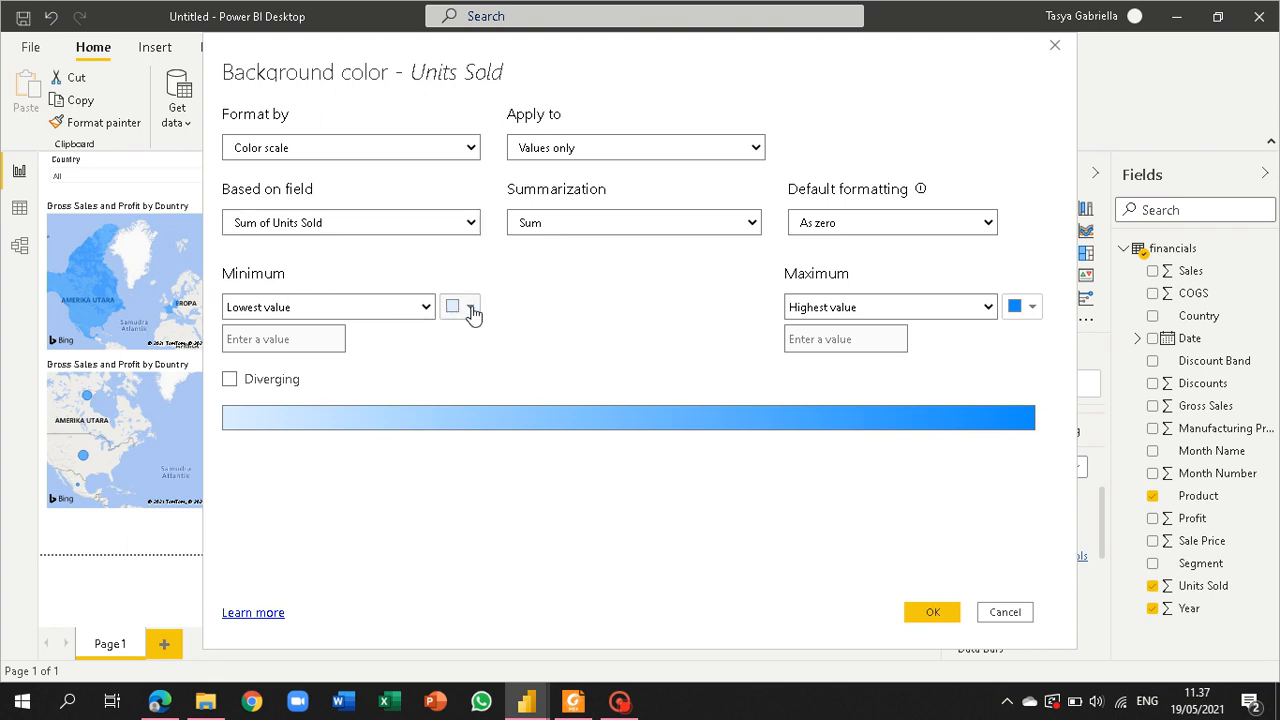
pyautogui.click(696, 331)
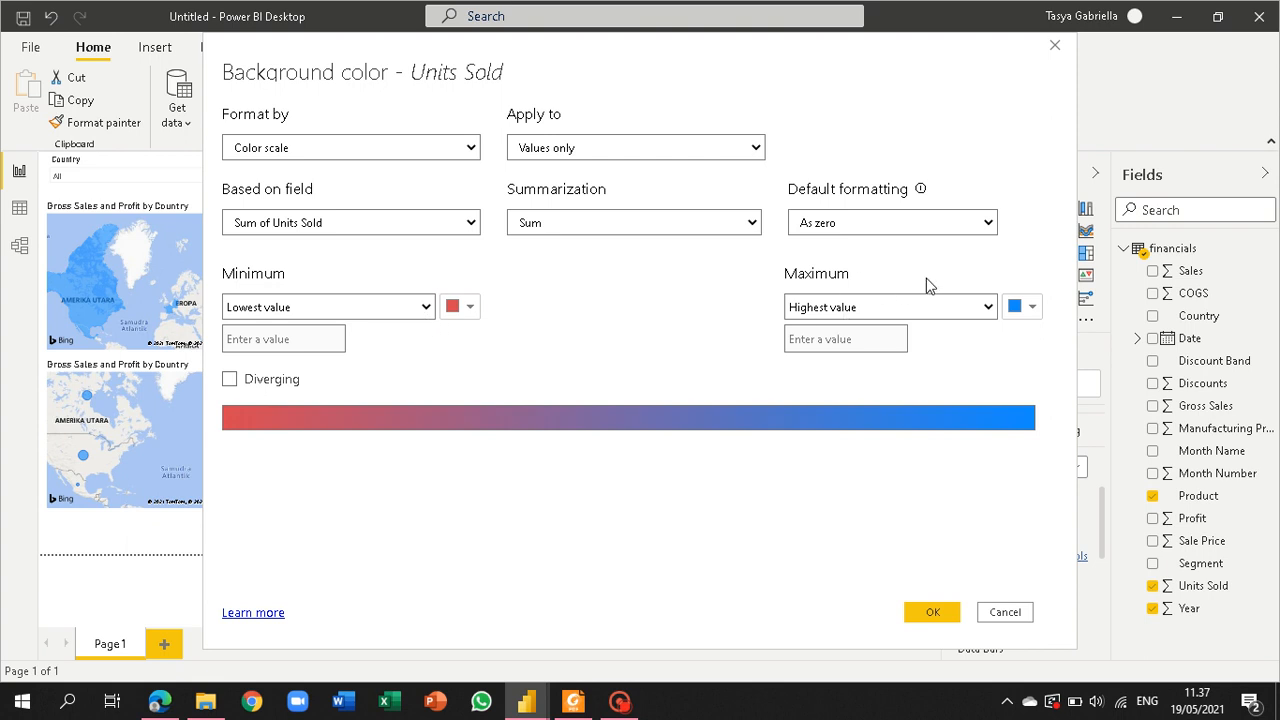
pyautogui.click(1031, 309)
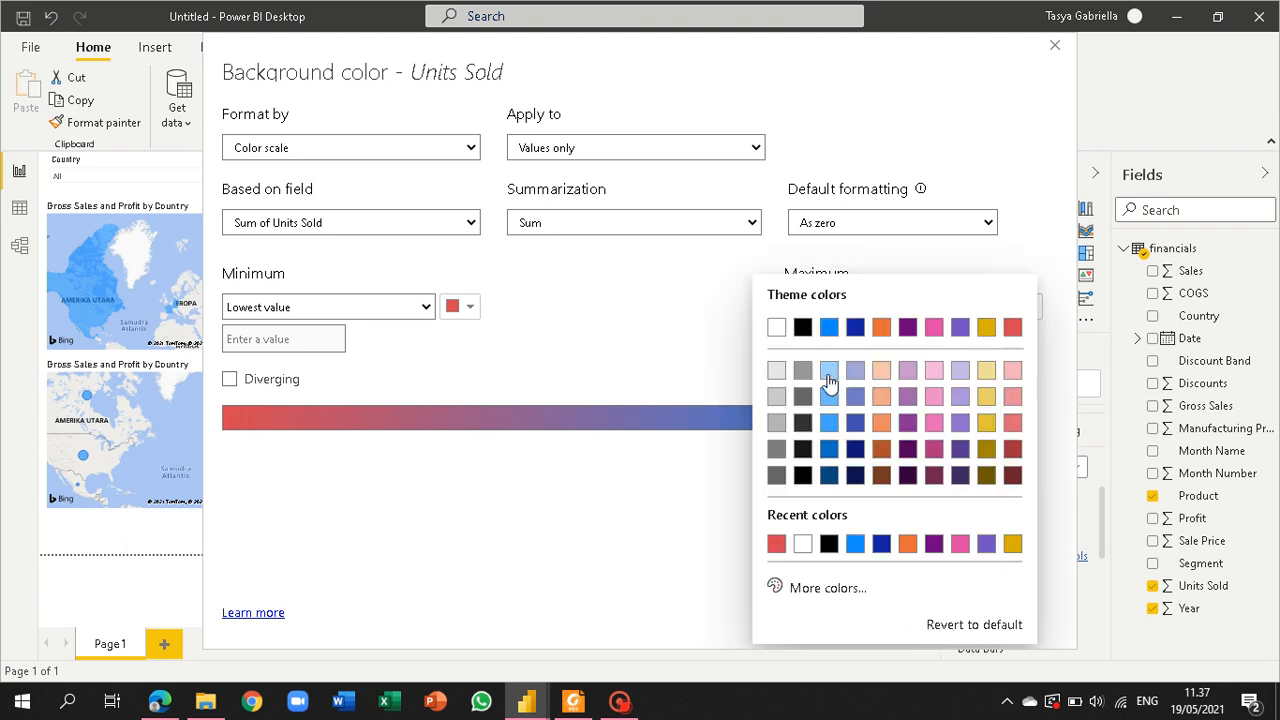
pyautogui.click(857, 544)
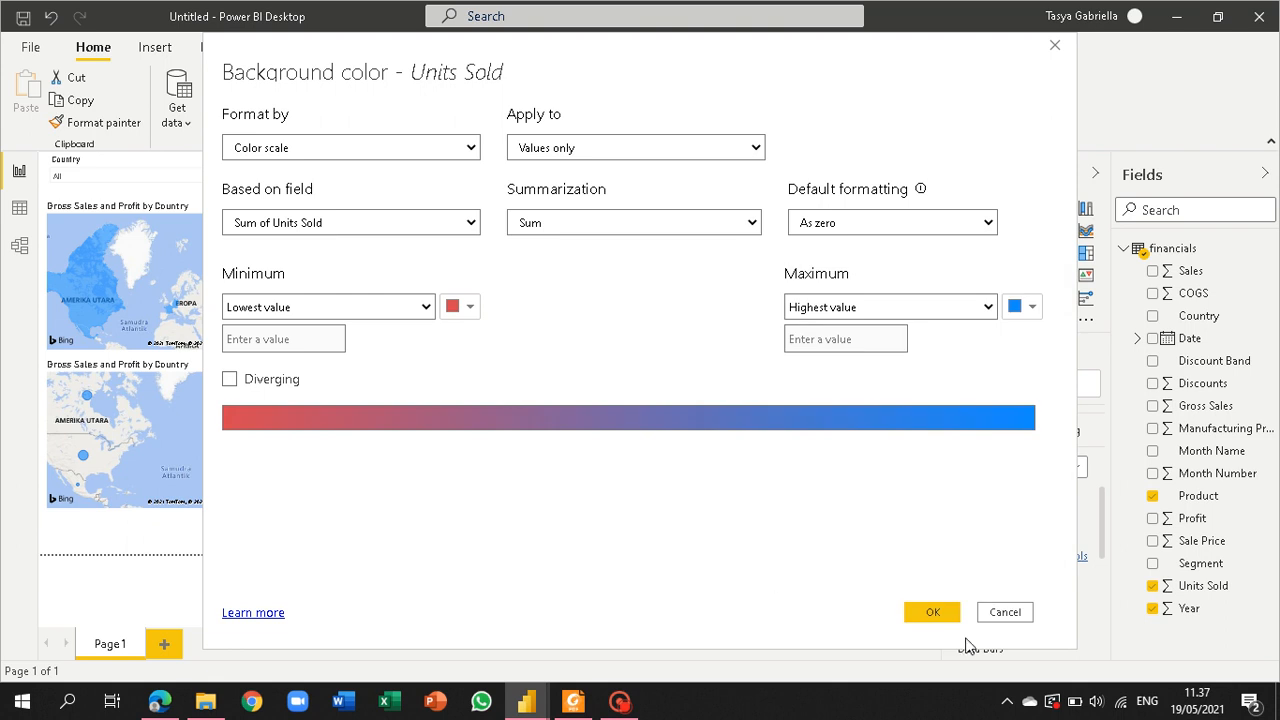
pyautogui.click(925, 612)
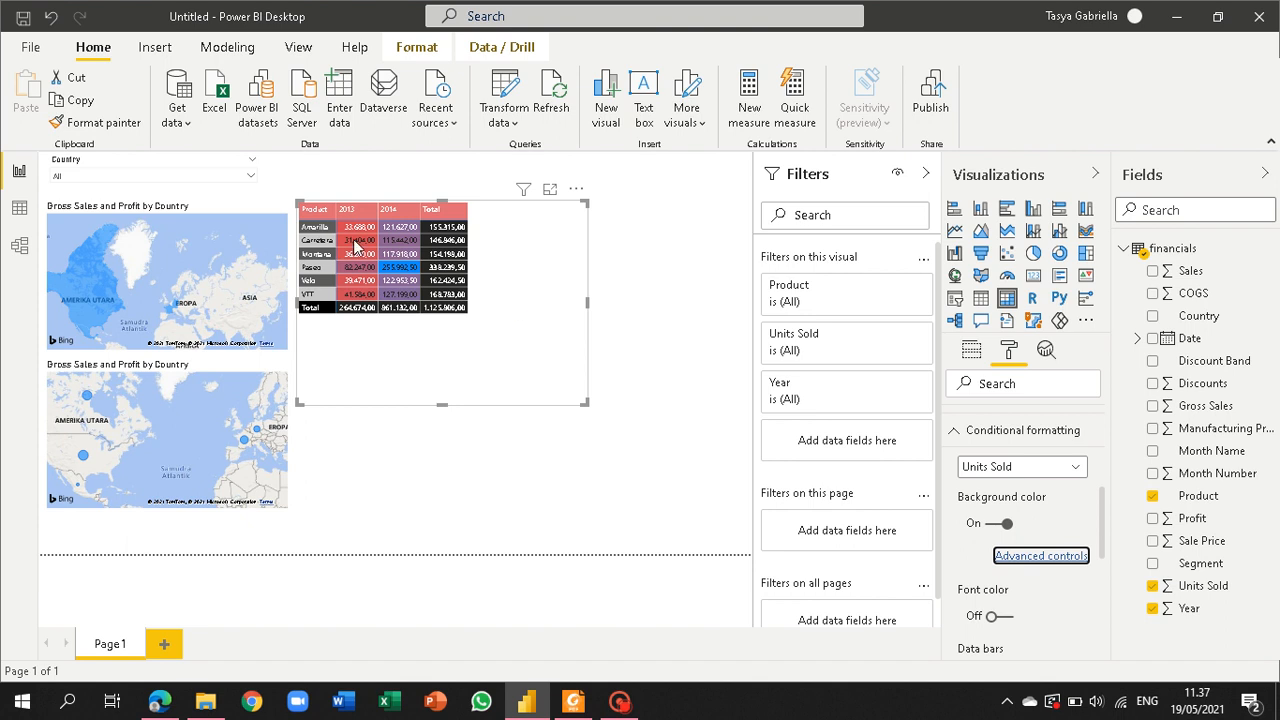
# Step: Try turning on the matrix's title, and turn it back off
pyautogui.press('Escape')
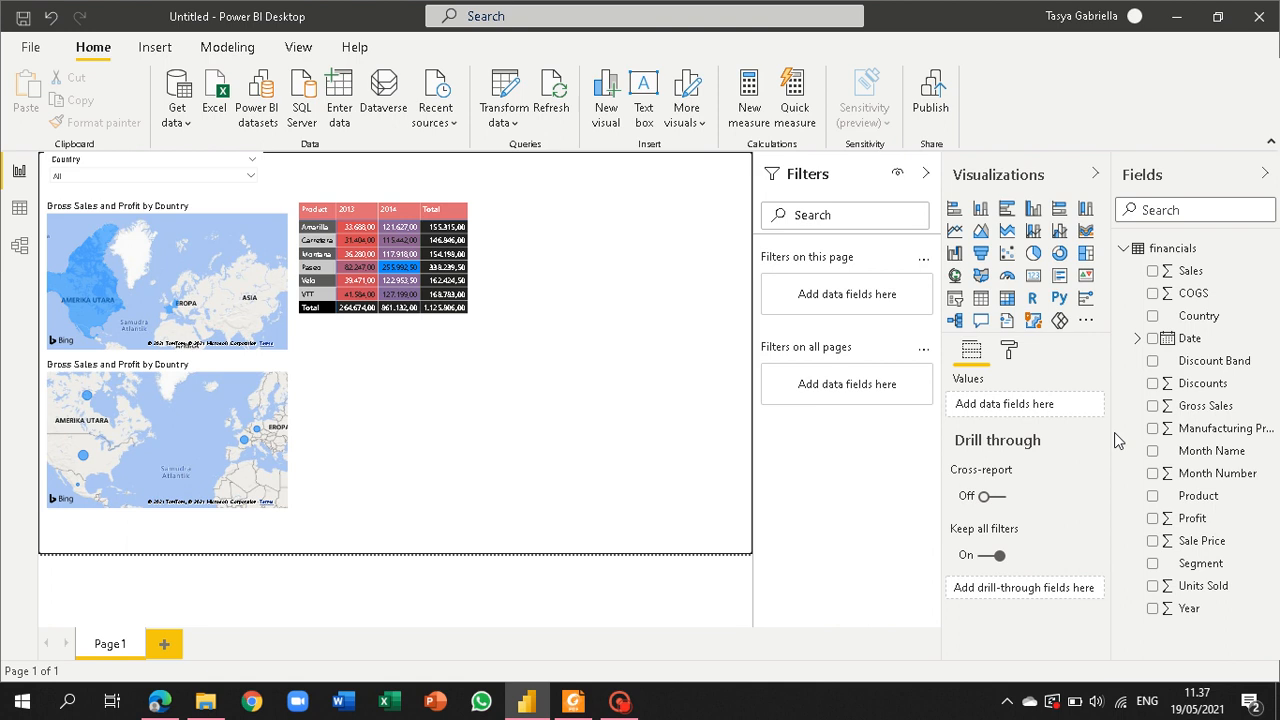
pyautogui.click(1014, 350)
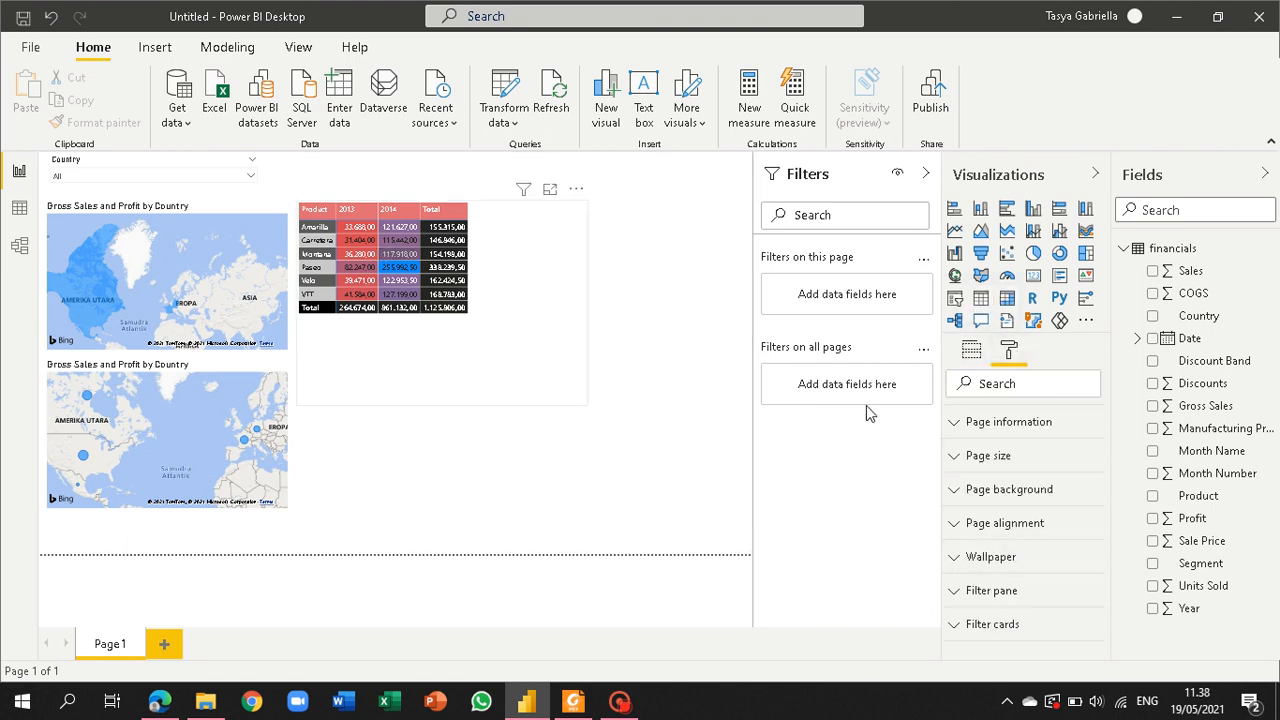
pyautogui.click(480, 399)
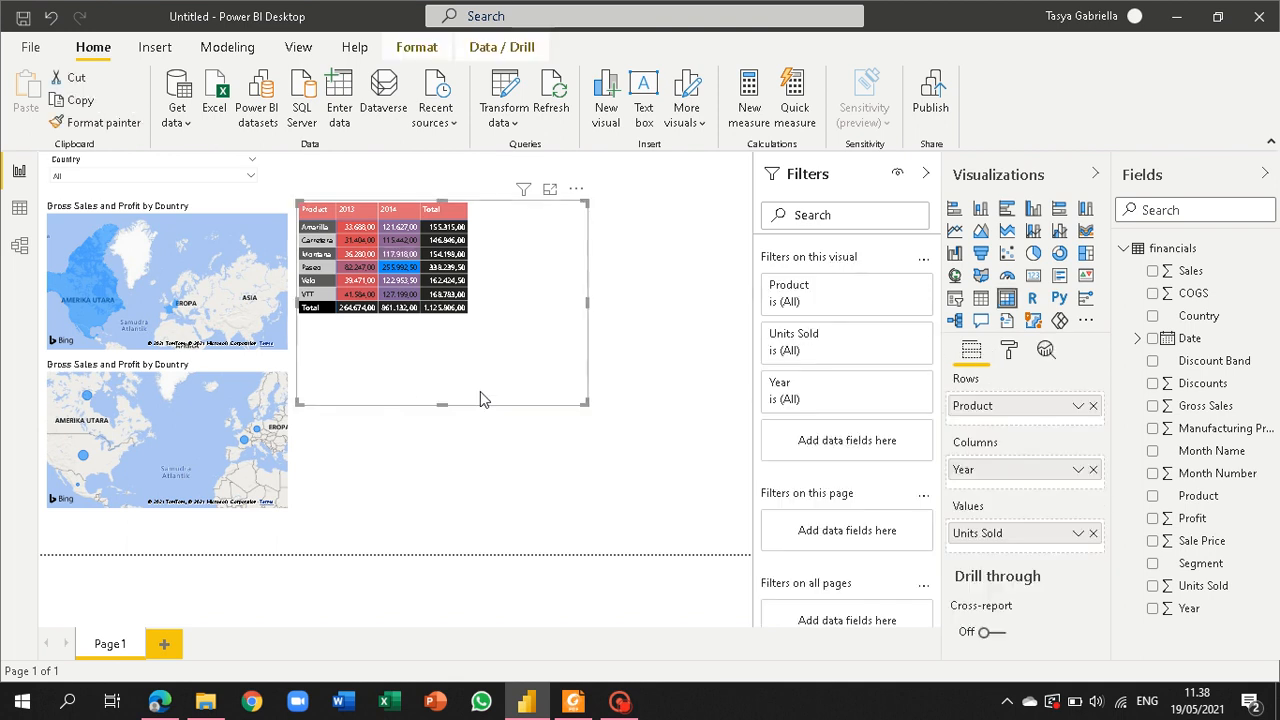
pyautogui.click(1010, 352)
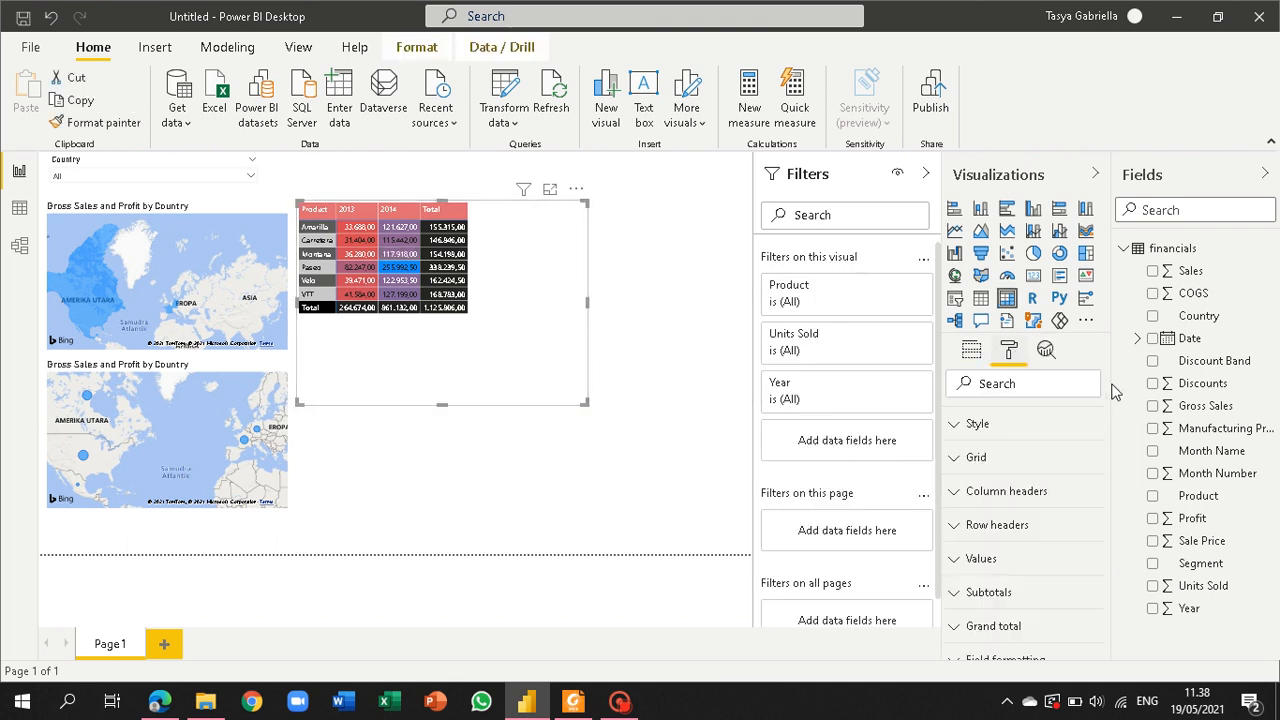
pyautogui.scroll(1, 1103, 423)
pyautogui.moveTo(1102, 429); pyautogui.dragTo(1113, 599)
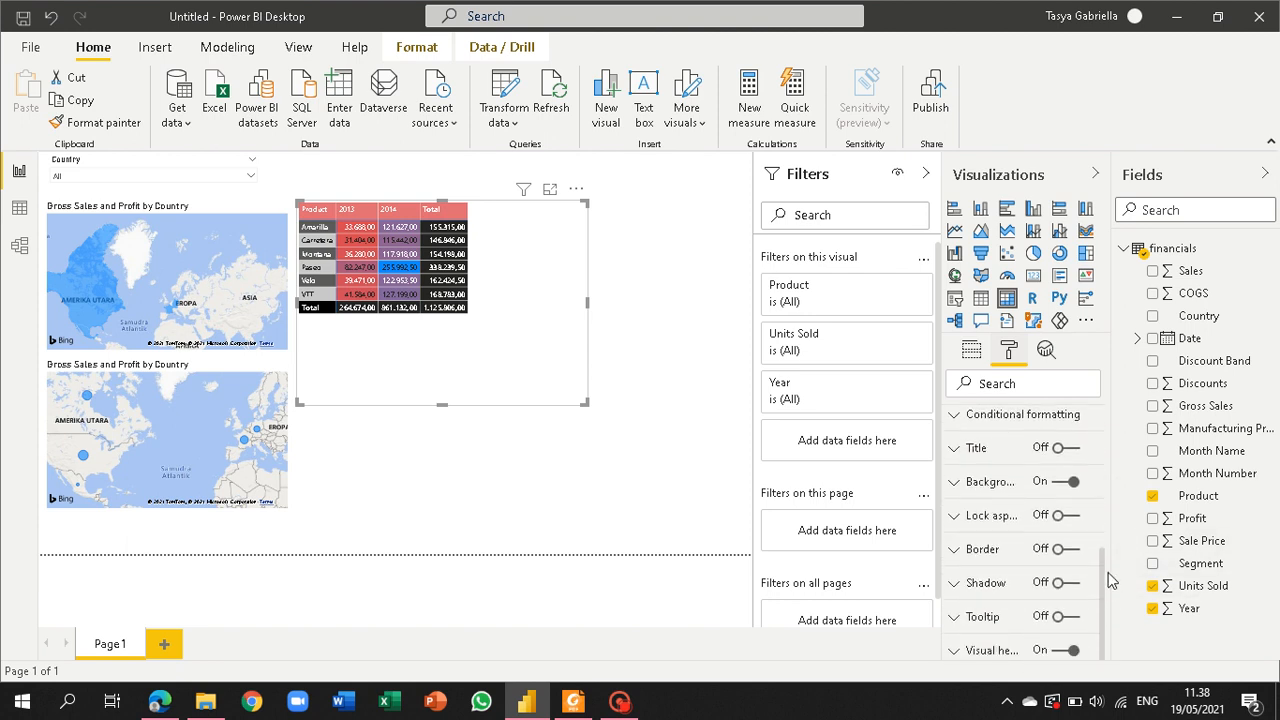
pyautogui.scroll(2, 1103, 557)
pyautogui.scroll(-2, 1114, 569)
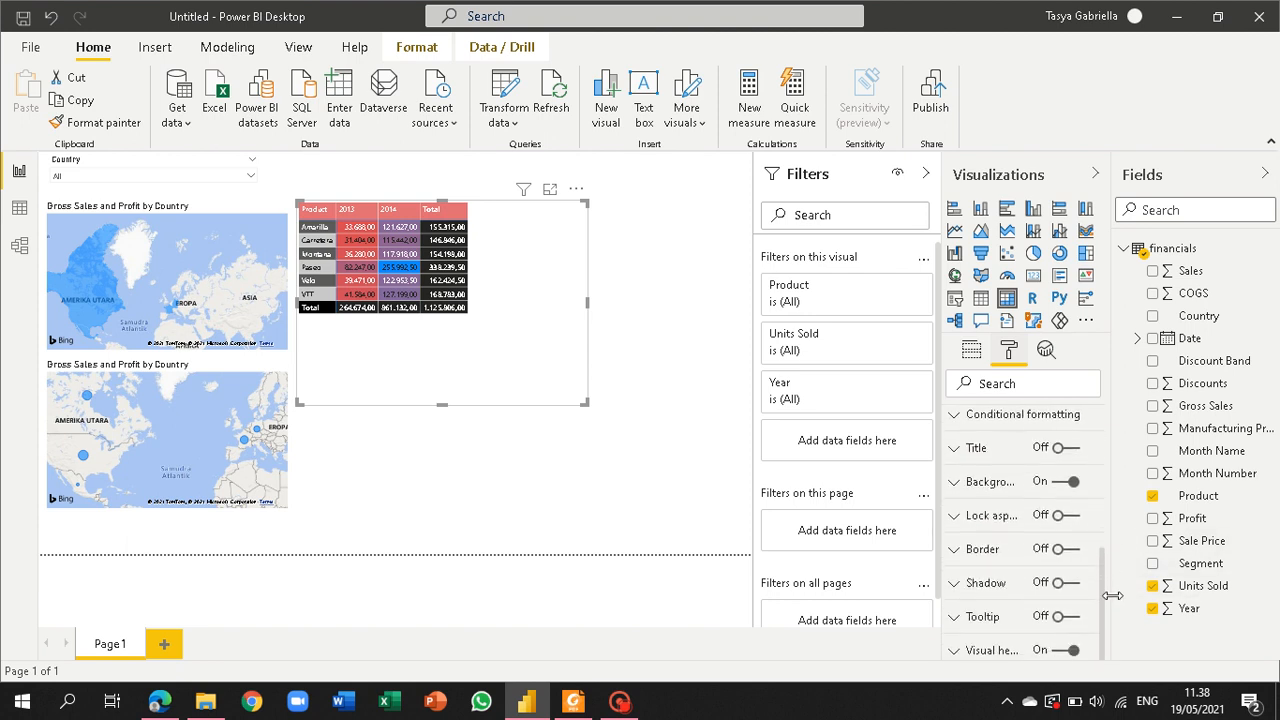
pyautogui.click(1058, 451)
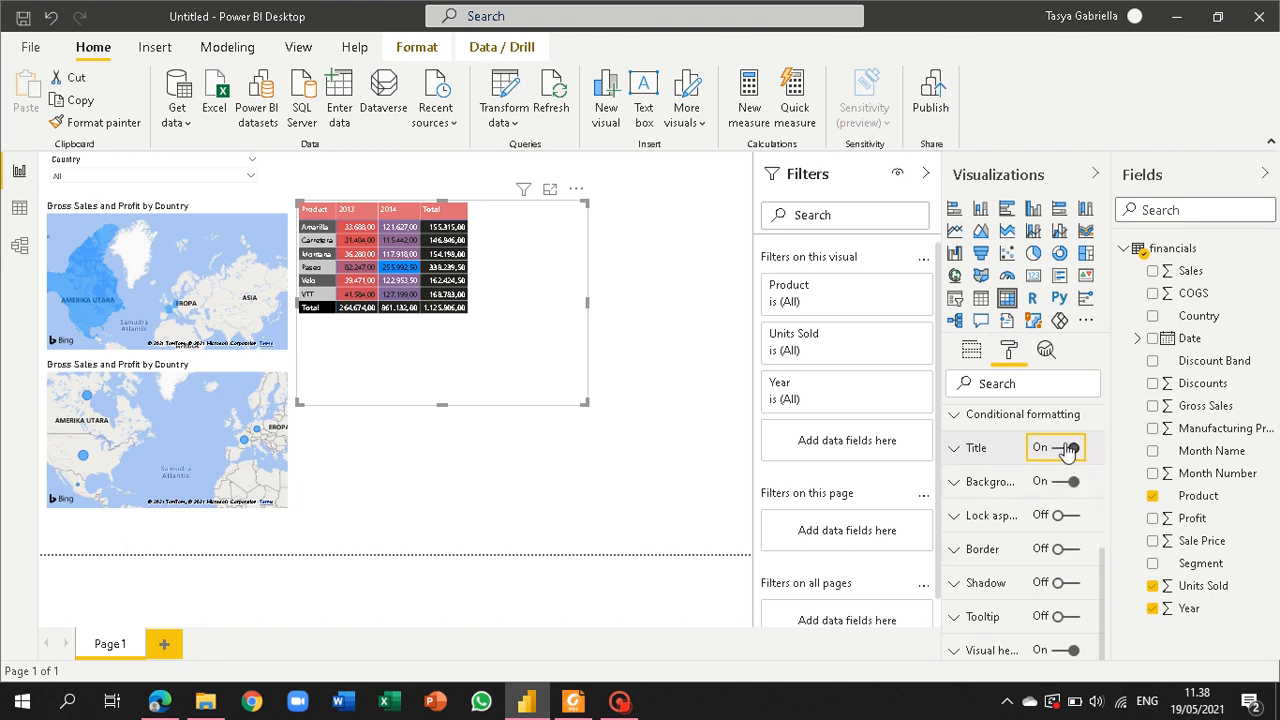
pyautogui.click(1068, 450)
# Step: Check the matrix's conditional formatting settings for Units Sold
pyautogui.scroll(3, 1101, 578)
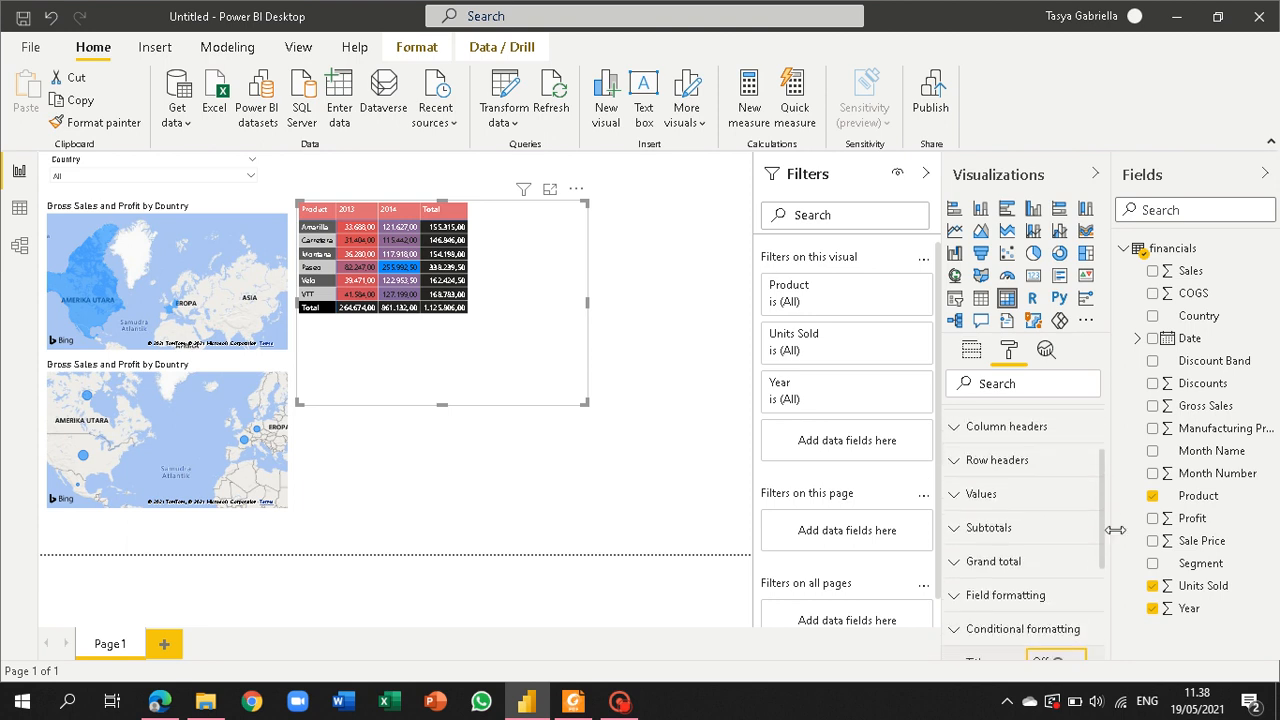
pyautogui.scroll(-3, 1101, 578)
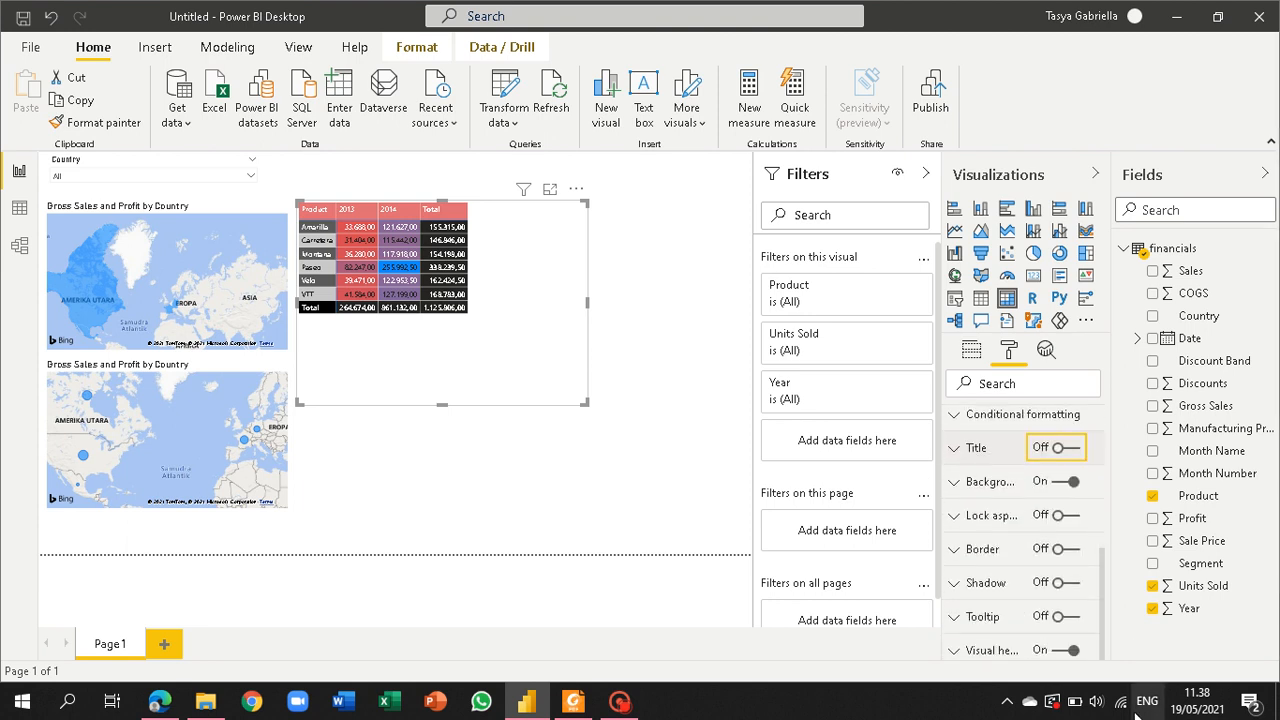
pyautogui.click(954, 414)
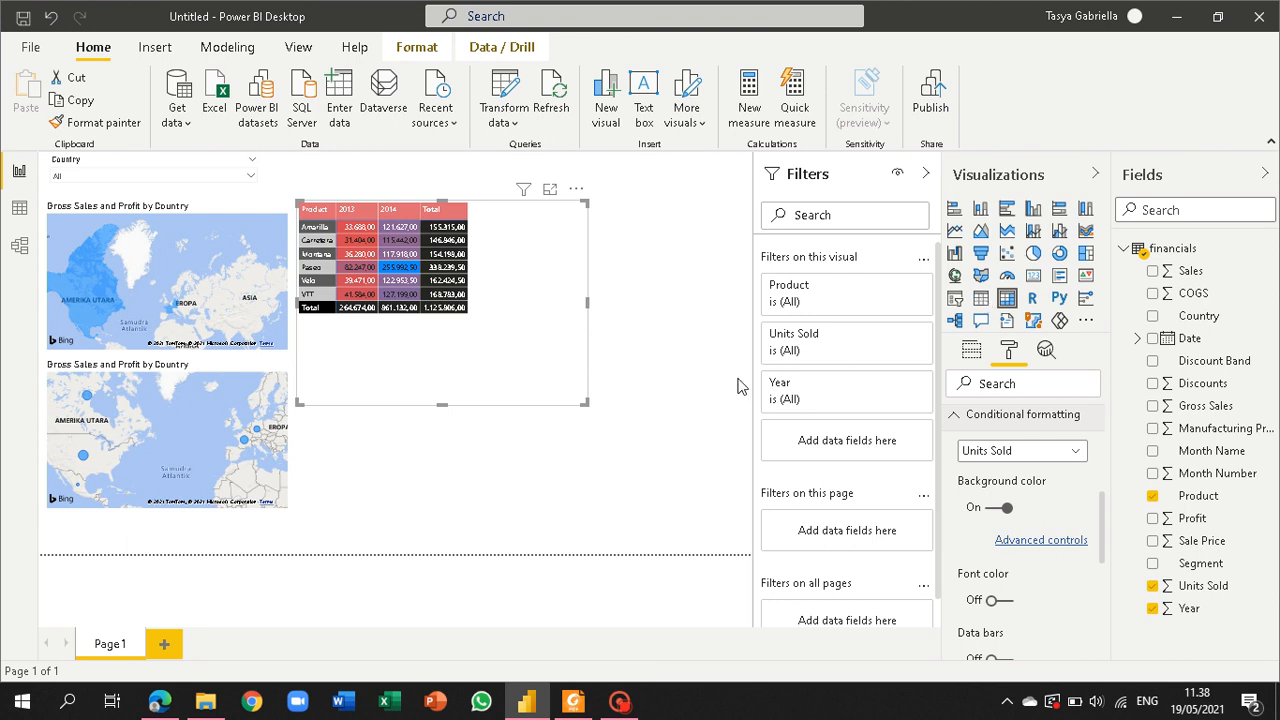
# Step: Add an empty table visual to the page and place it below the units-sold matrix
pyautogui.click(546, 411)
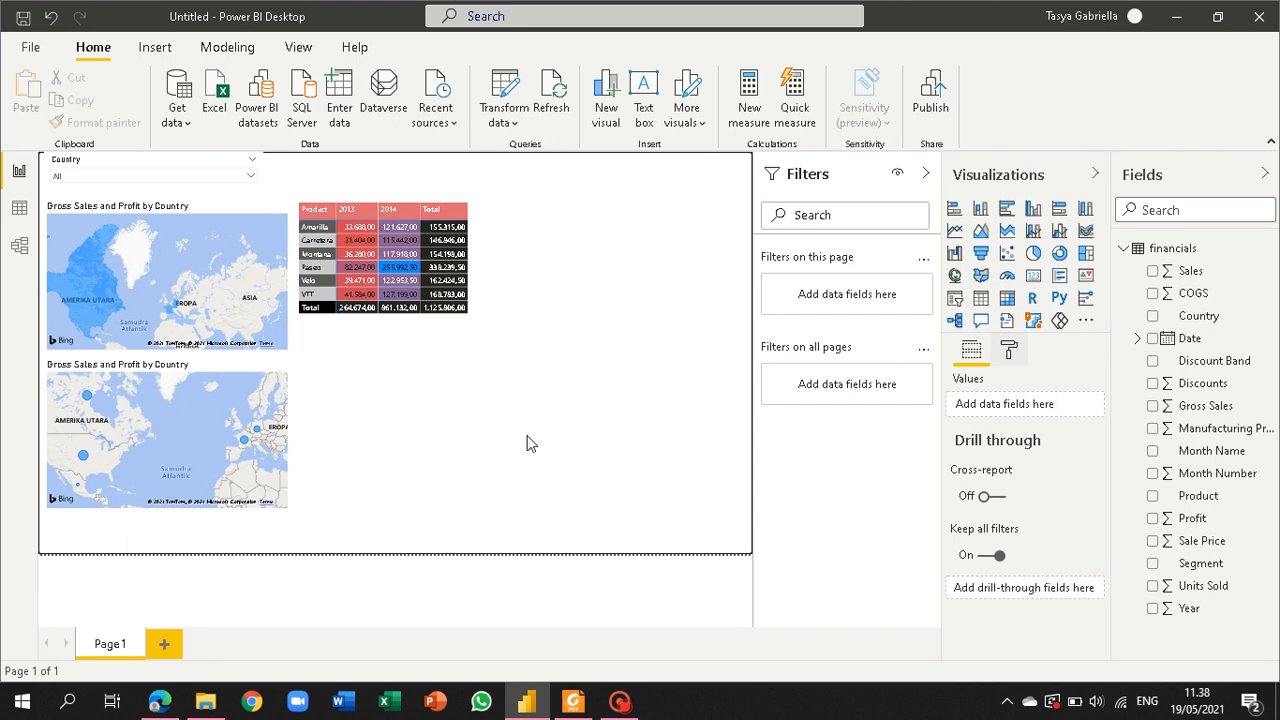
pyautogui.hotkey('ctrl', 'z')
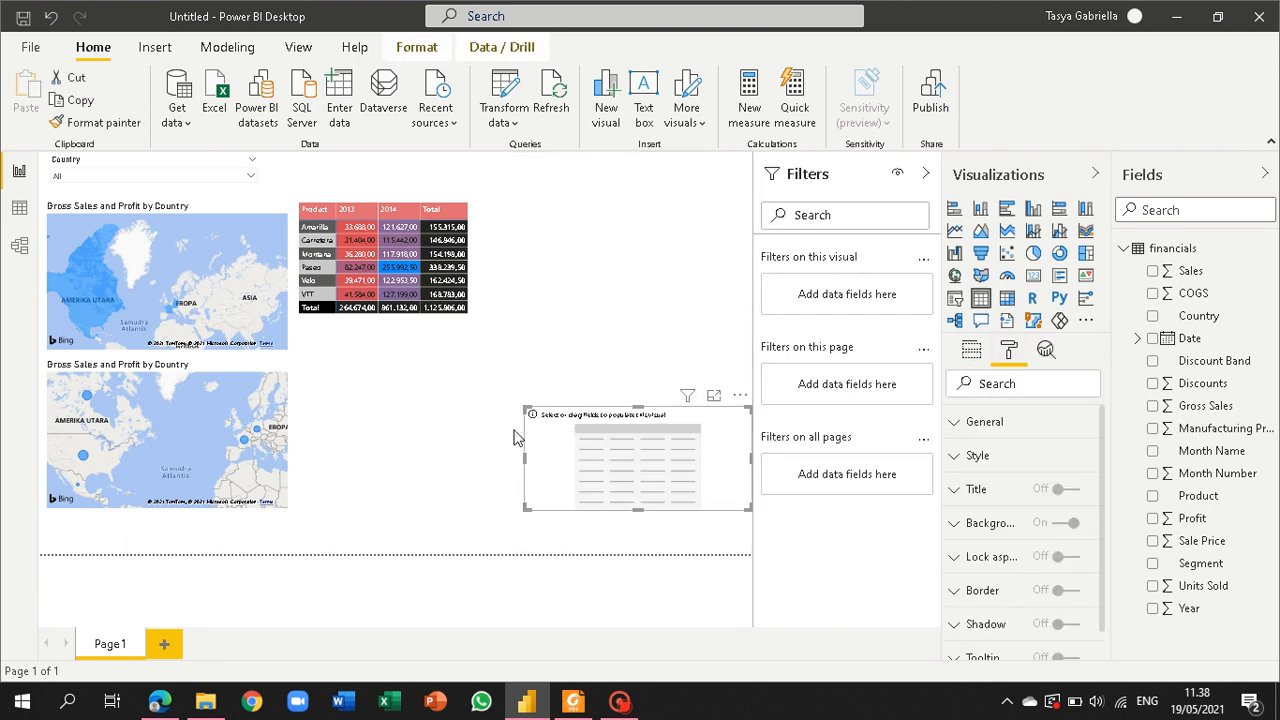
pyautogui.moveTo(570, 437); pyautogui.dragTo(352, 407)
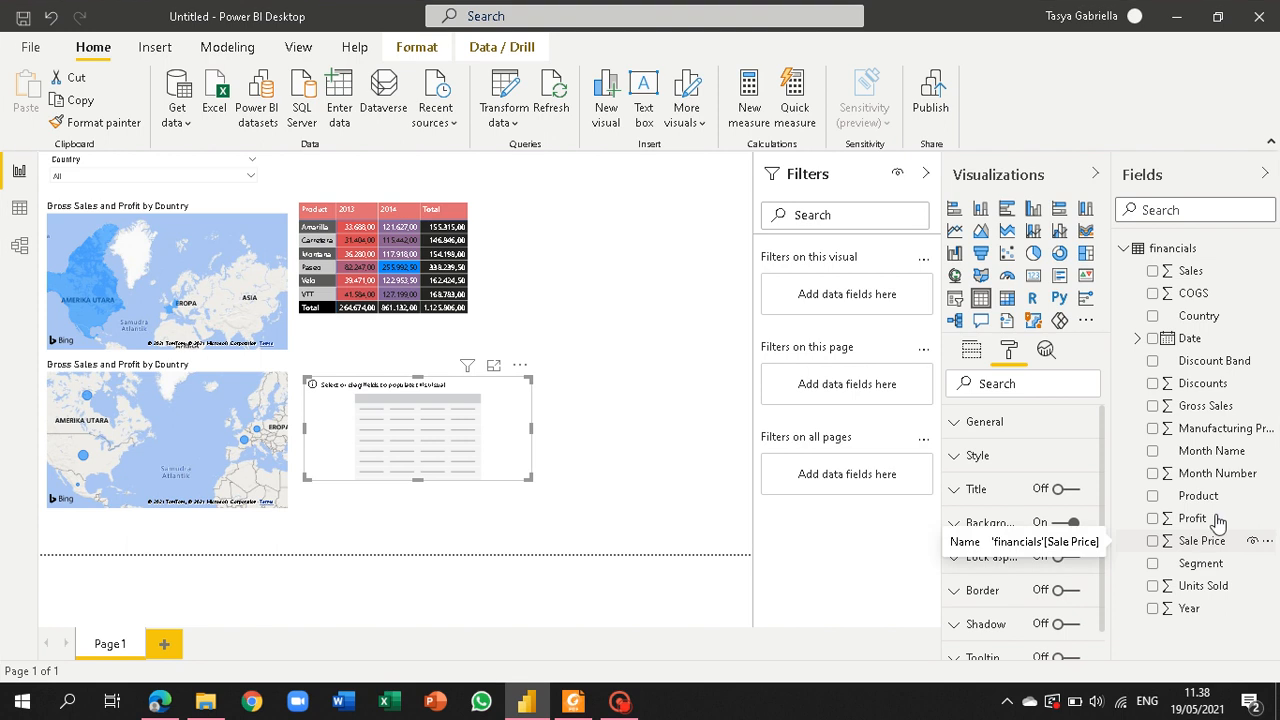
# Step: Add the Units Sold, Year and Product fields to the new table and show its field list
pyautogui.moveTo(1203, 587); pyautogui.dragTo(422, 447)
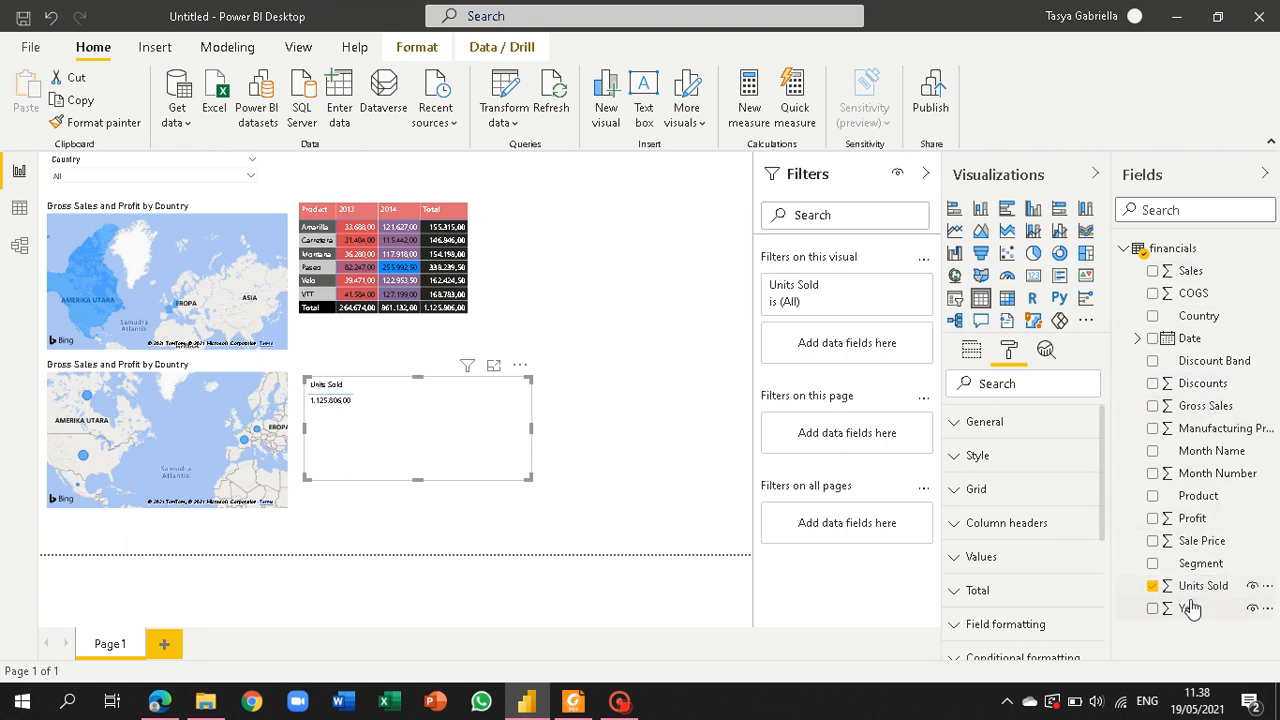
pyautogui.moveTo(1190, 607); pyautogui.dragTo(374, 457)
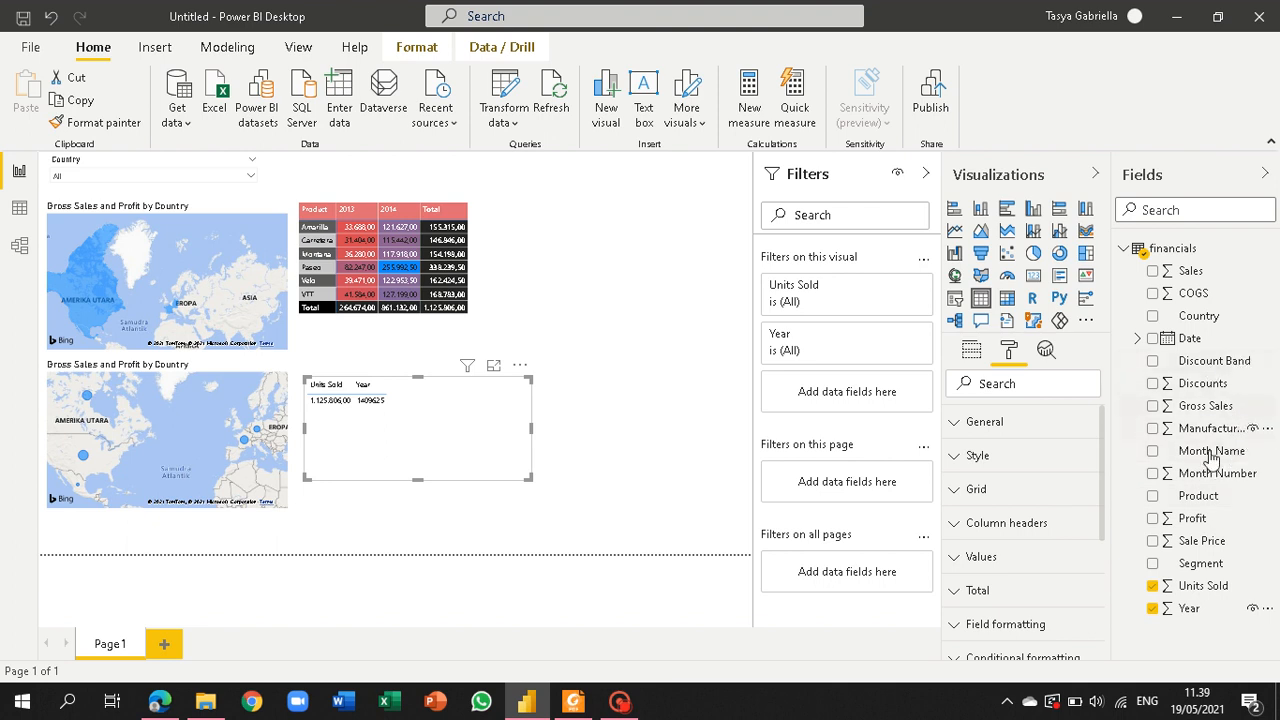
pyautogui.moveTo(1199, 507); pyautogui.dragTo(422, 452)
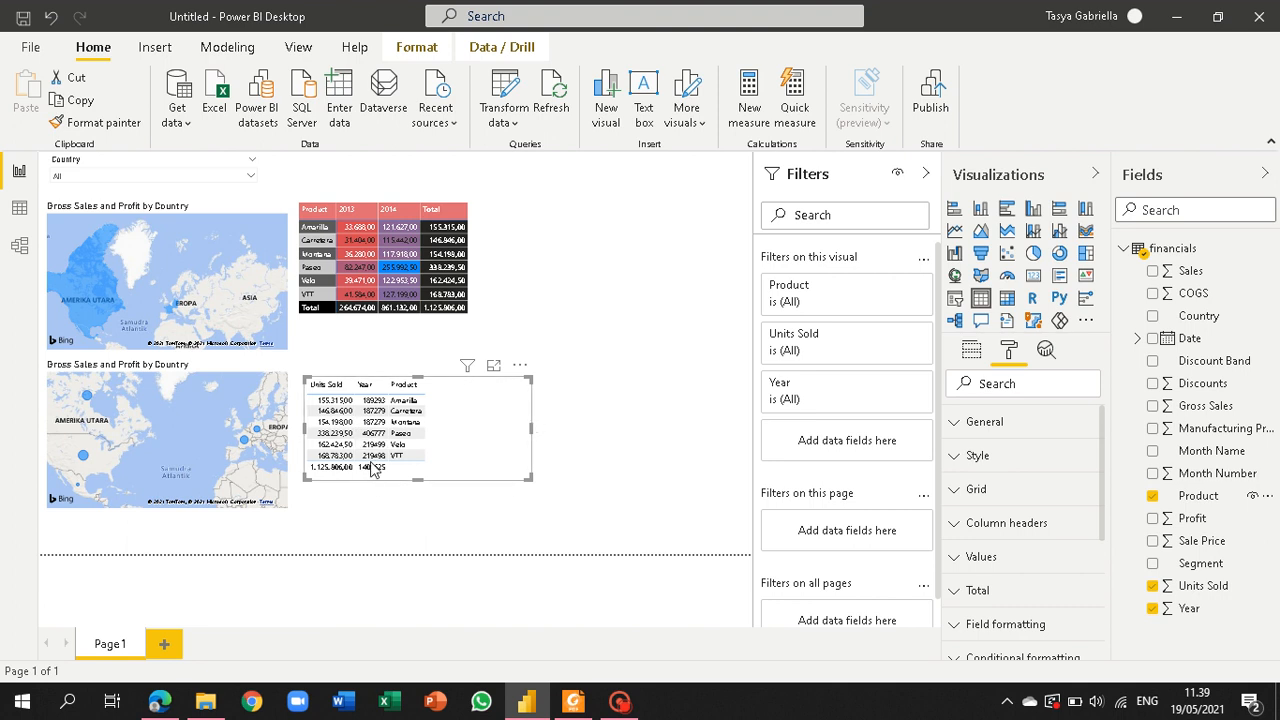
pyautogui.click(971, 352)
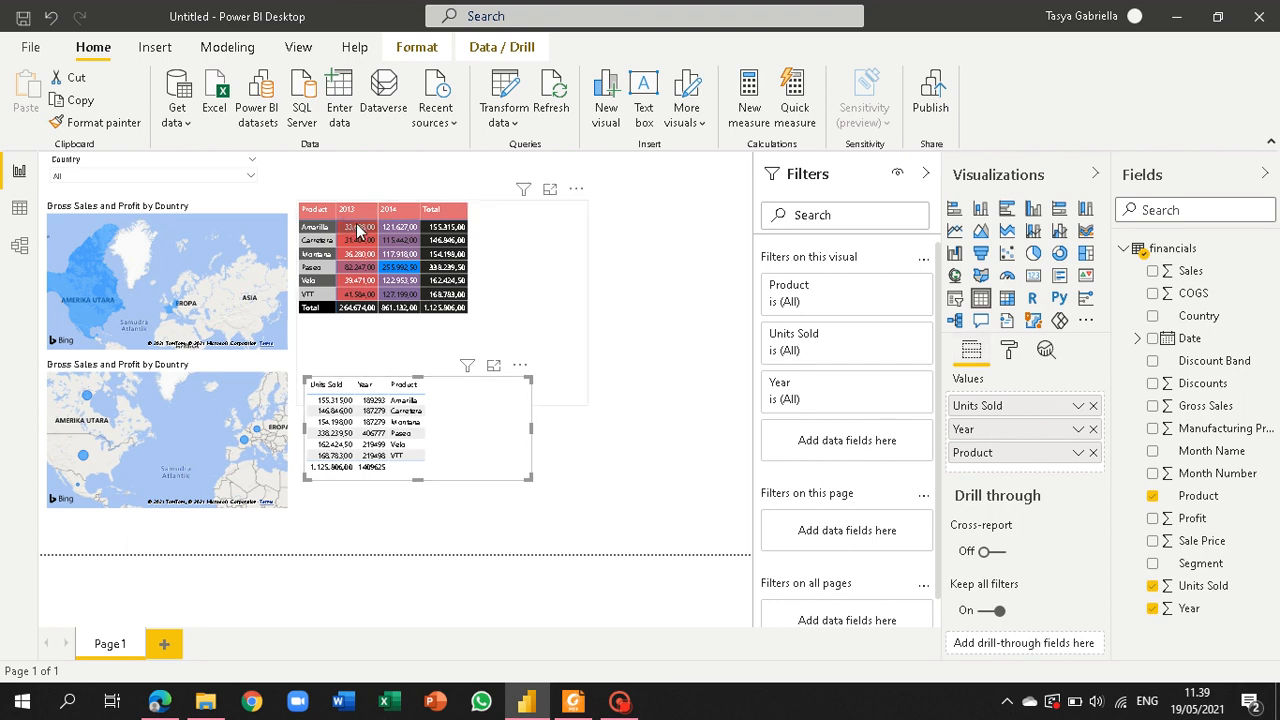
pyautogui.click(532, 290)
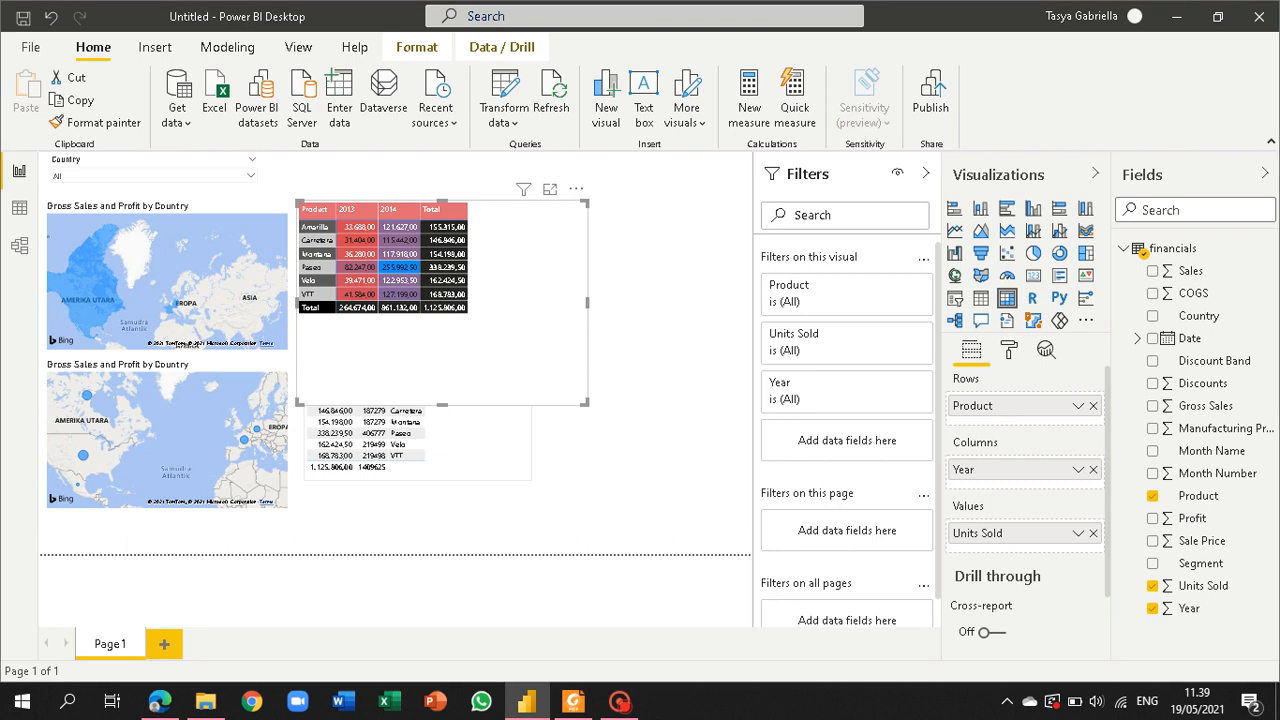
pyautogui.click(619, 701)
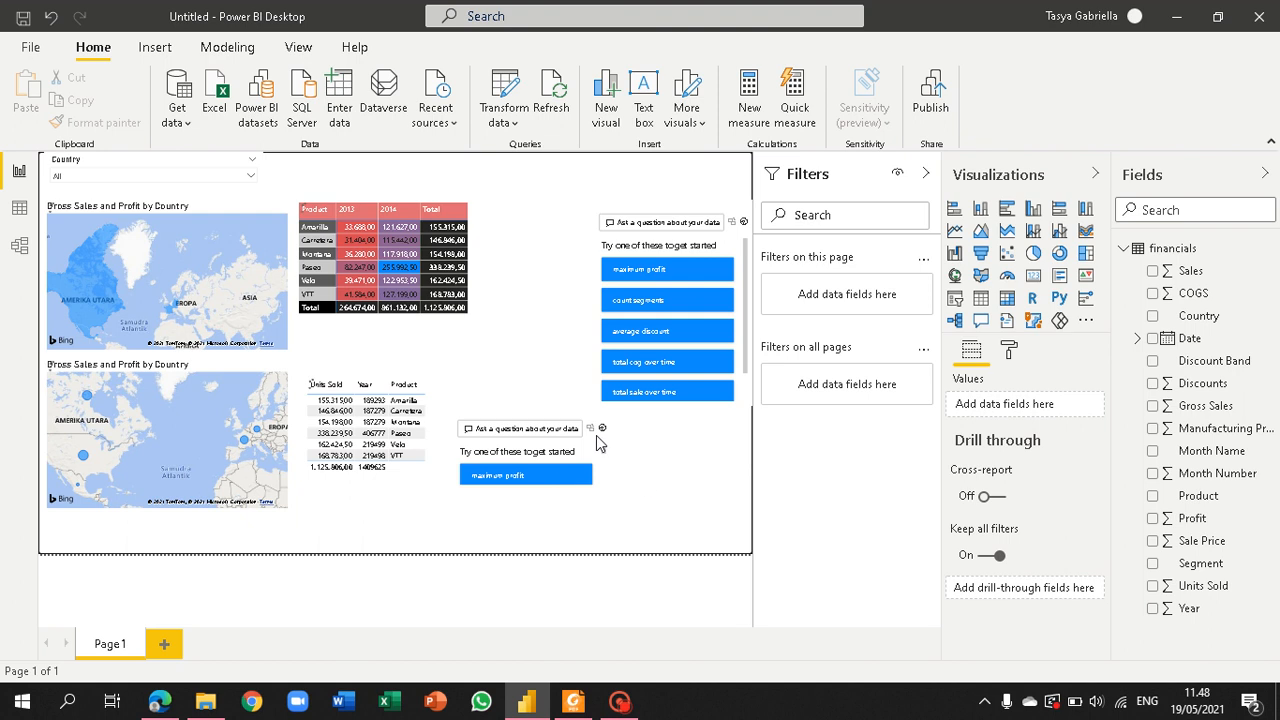
# Step: Remove the three Q&A visuals from Page 1
pyautogui.click(537, 430)
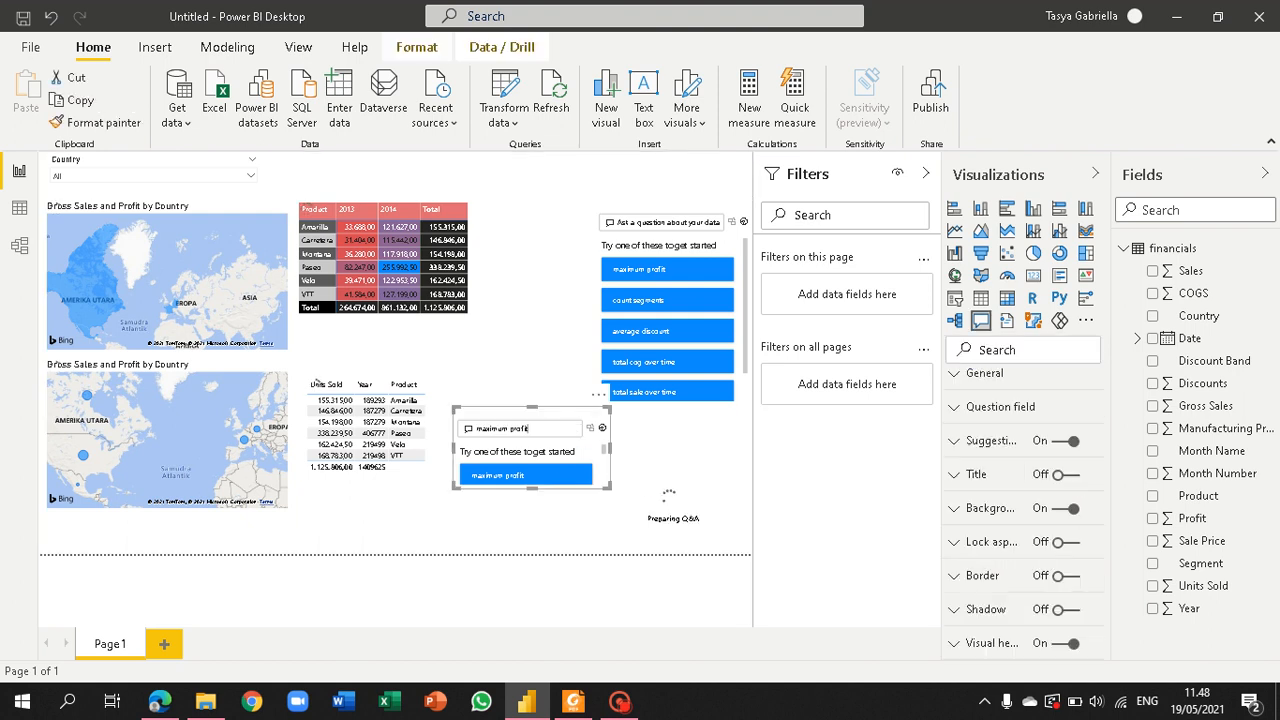
pyautogui.click(599, 397)
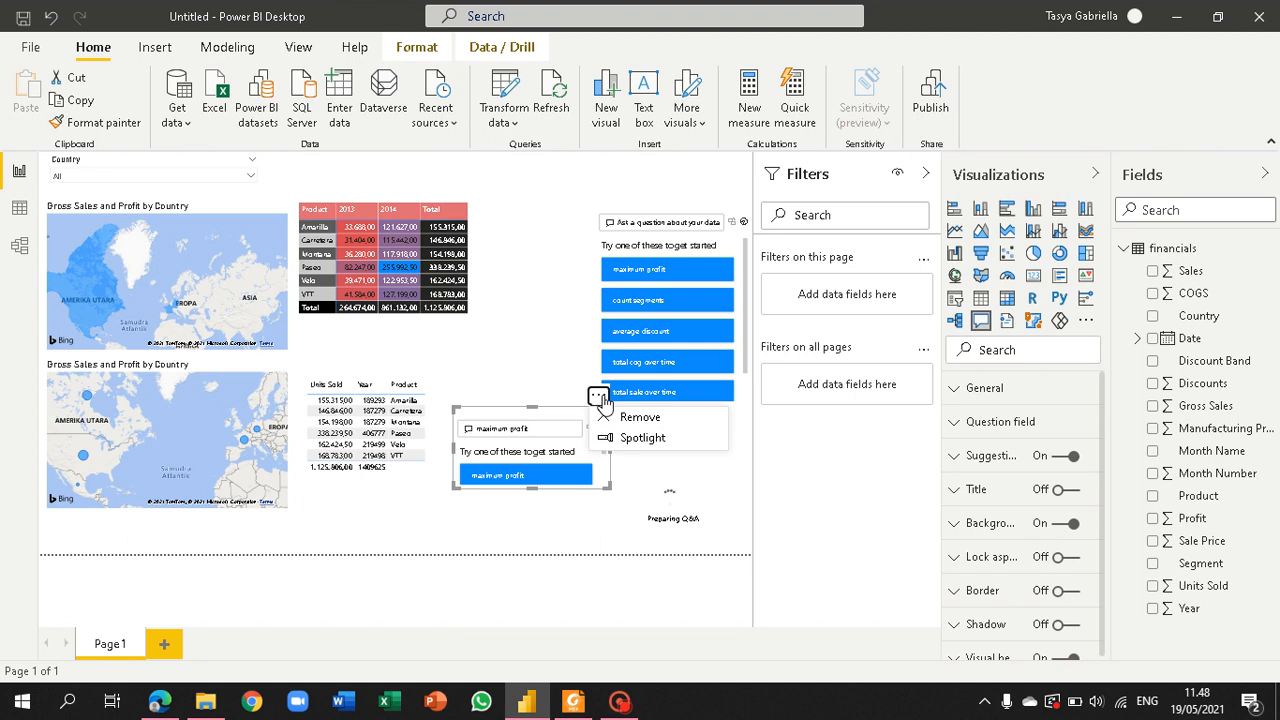
pyautogui.click(655, 424)
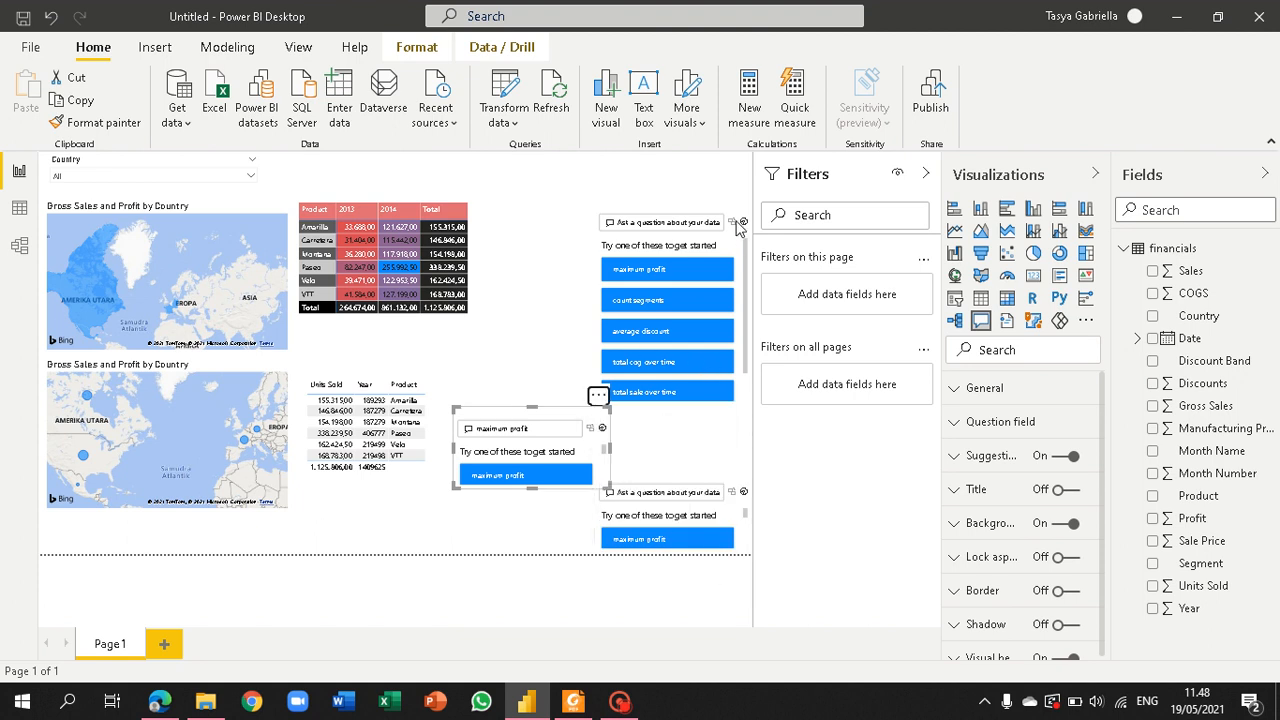
pyautogui.press('Delete')
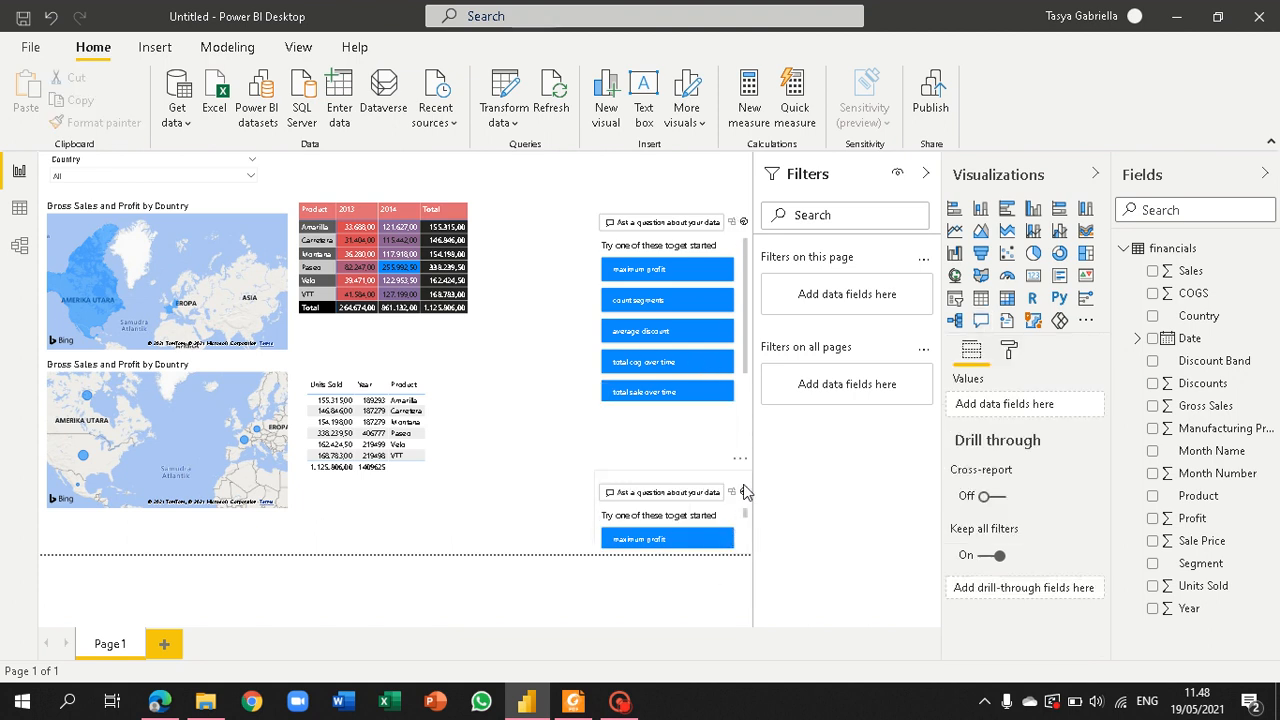
pyautogui.rightClick(739, 461)
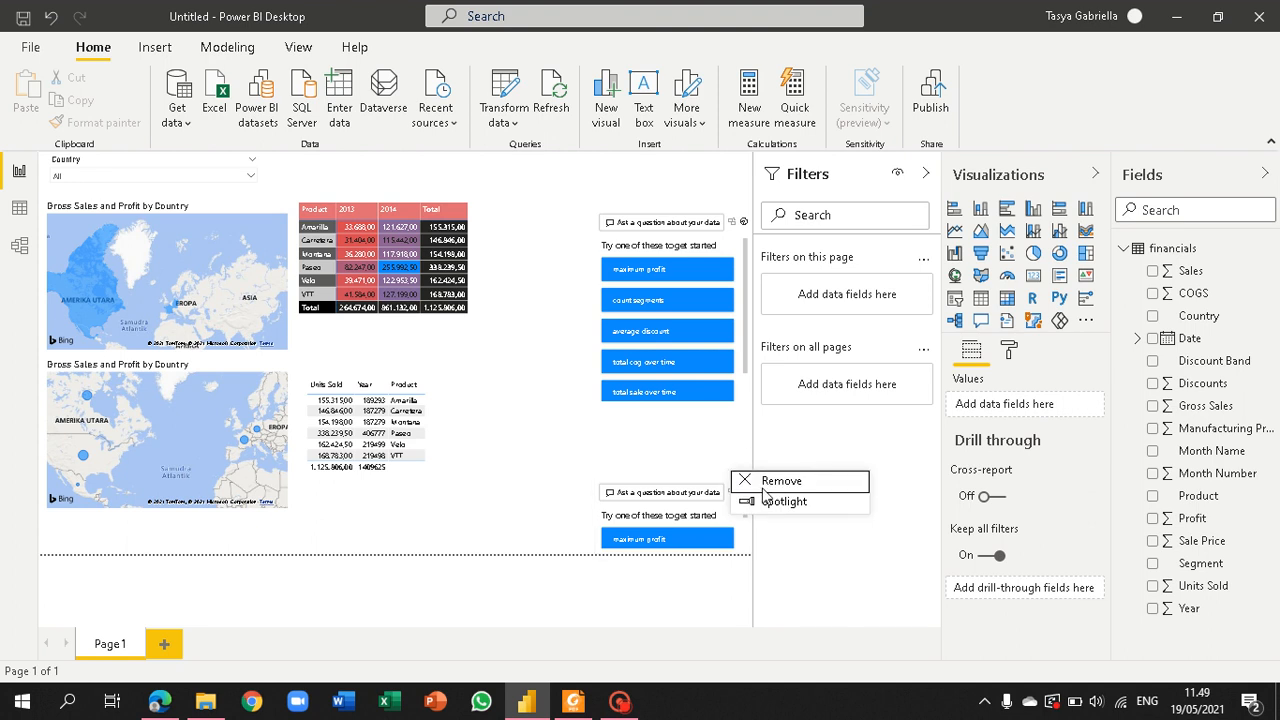
pyautogui.click(762, 482)
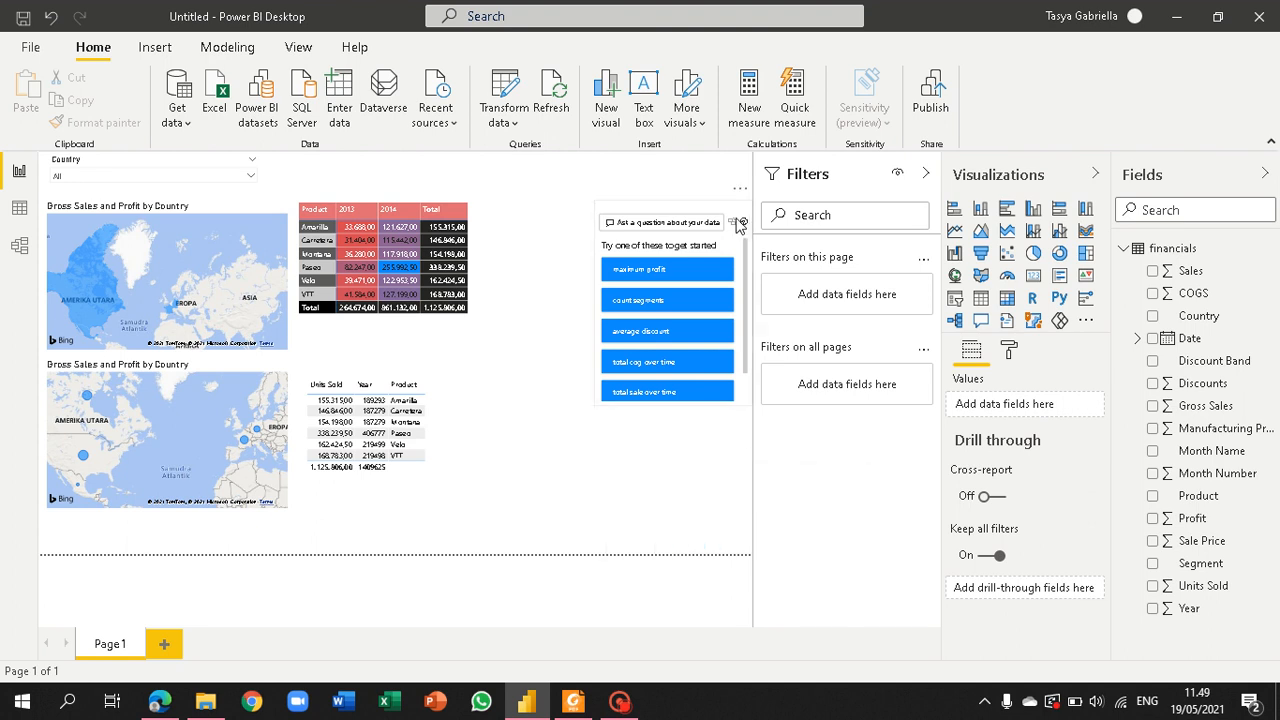
pyautogui.rightClick(735, 201)
pyautogui.click(779, 214)
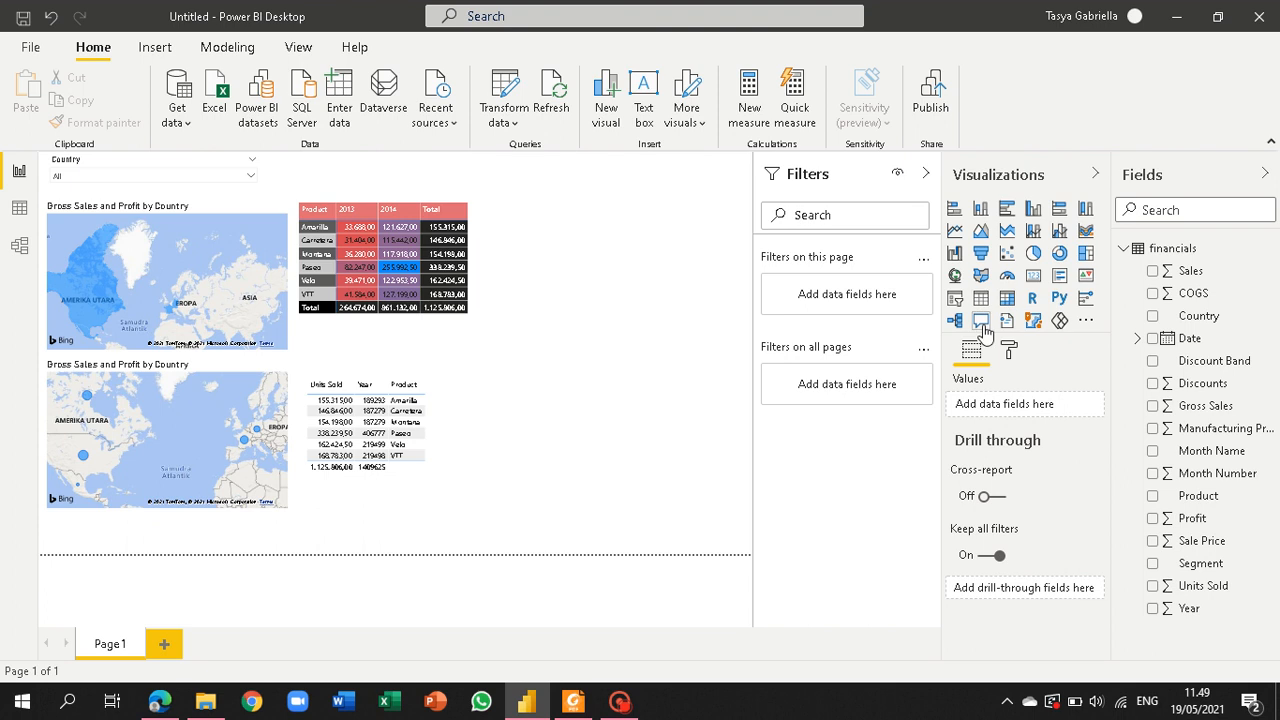
# Step: Add an empty scatter chart to the page, widen it and move it down beside the matrix and table
pyautogui.click(1007, 258)
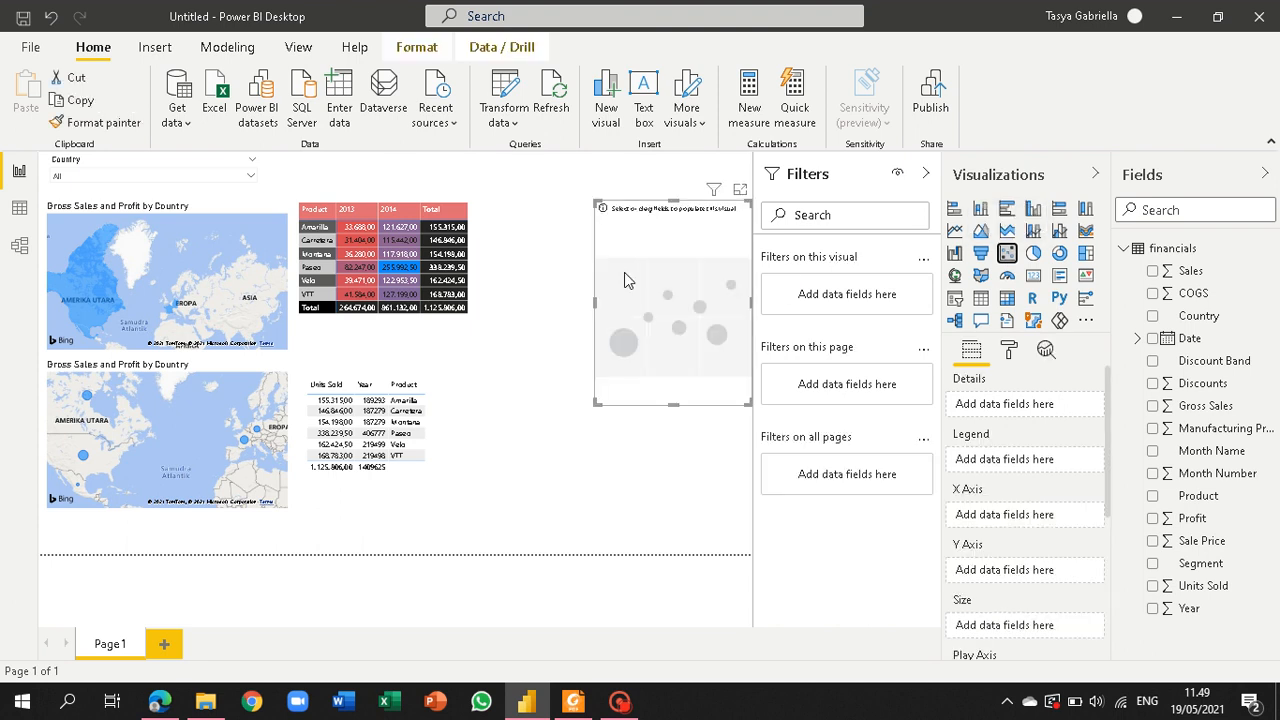
pyautogui.moveTo(596, 202); pyautogui.dragTo(489, 203)
pyautogui.moveTo(577, 411); pyautogui.dragTo(572, 473)
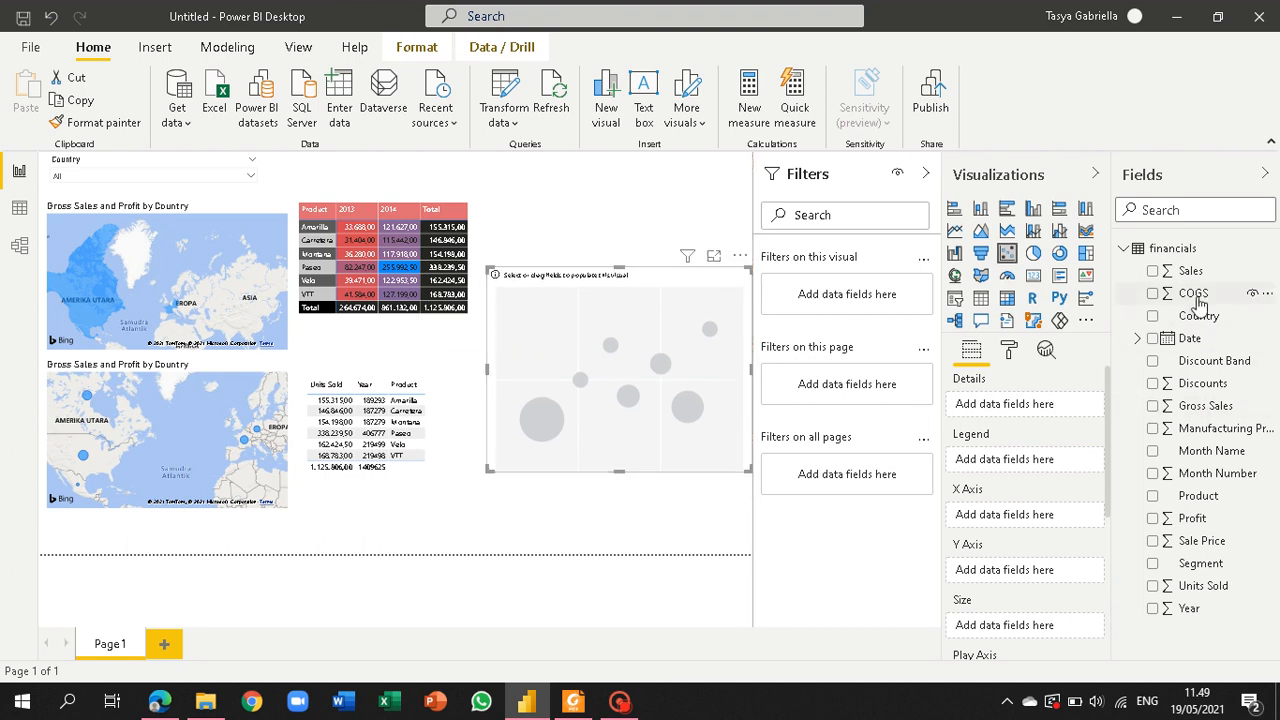
# Step: Add the Date, Segment, Sales and Product fields to the scatter chart and enlarge the chart slightly
pyautogui.moveTo(1190, 340); pyautogui.dragTo(633, 387)
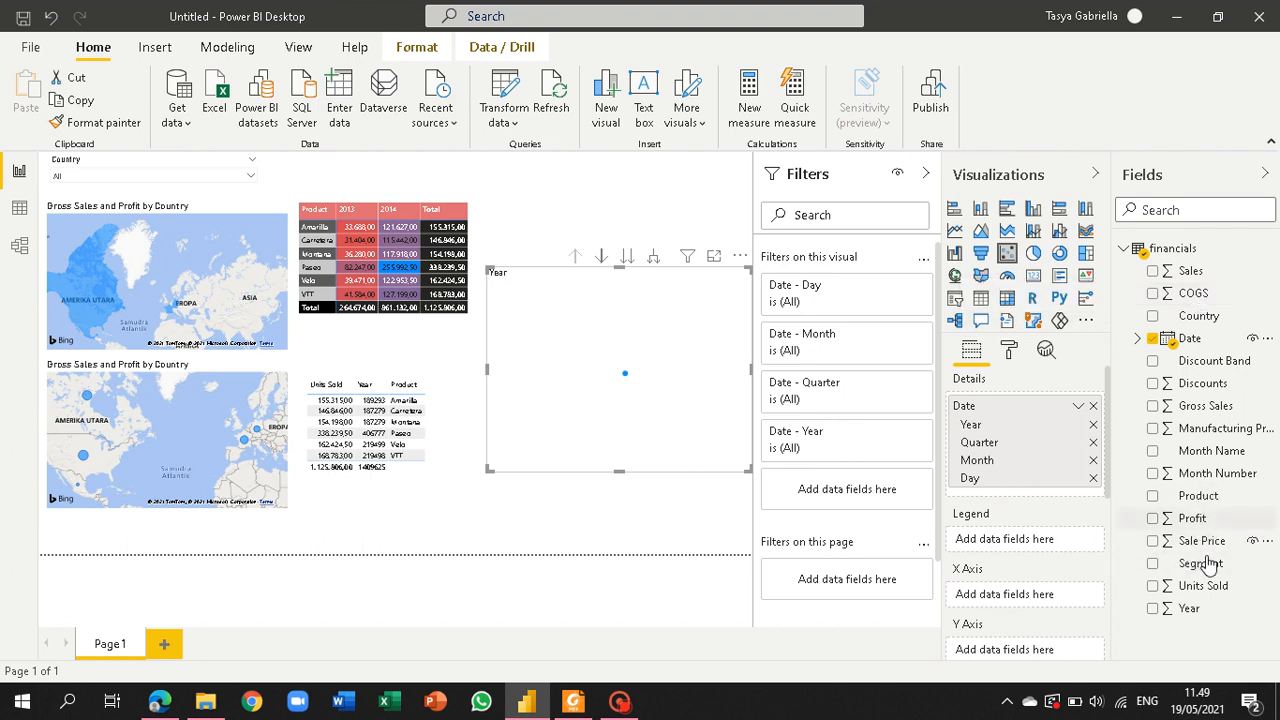
pyautogui.moveTo(1200, 566); pyautogui.dragTo(614, 311)
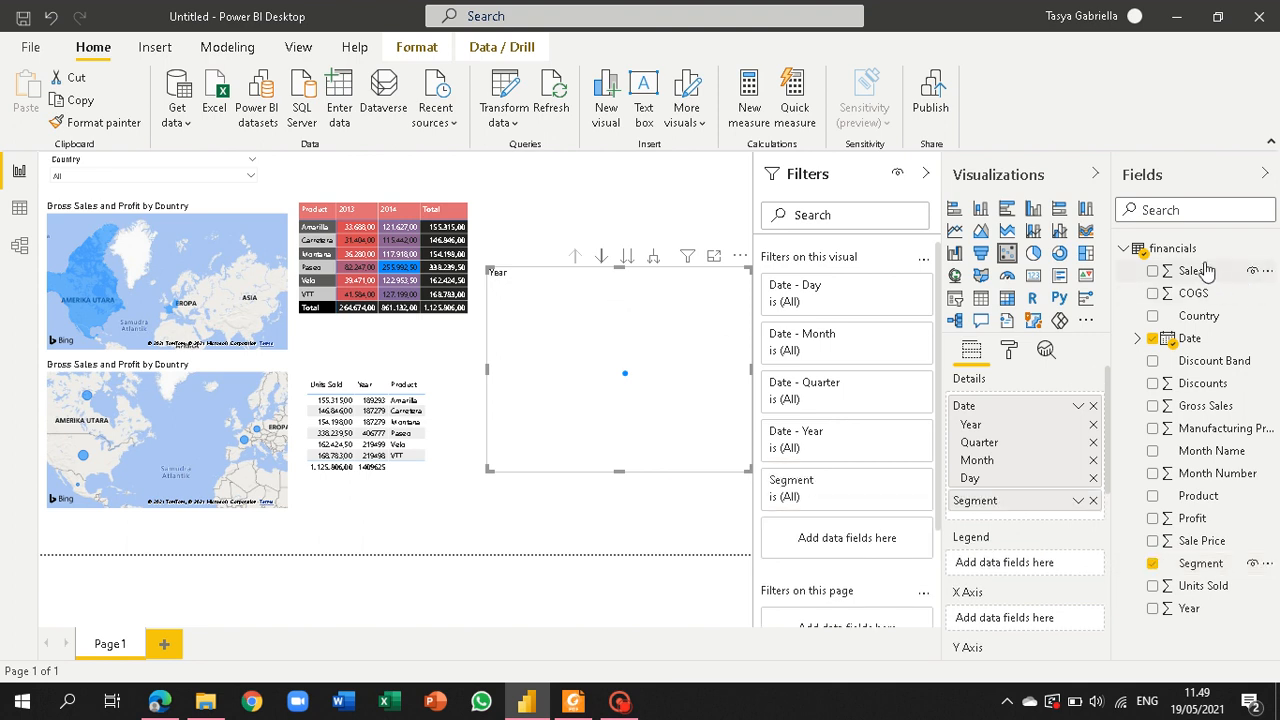
pyautogui.moveTo(1195, 271); pyautogui.dragTo(640, 352)
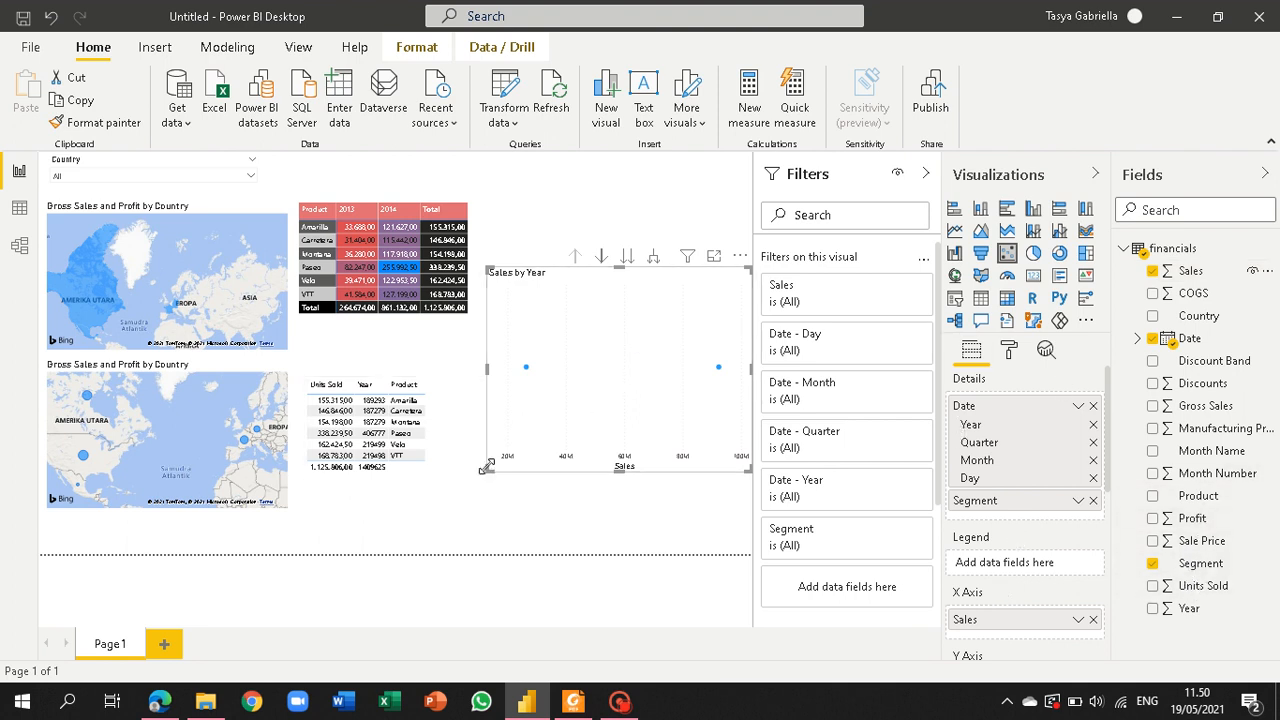
pyautogui.moveTo(489, 467)
pyautogui.mouseDown()
pyautogui.moveTo(454, 491)
pyautogui.moveTo(482, 480)
pyautogui.mouseUp()
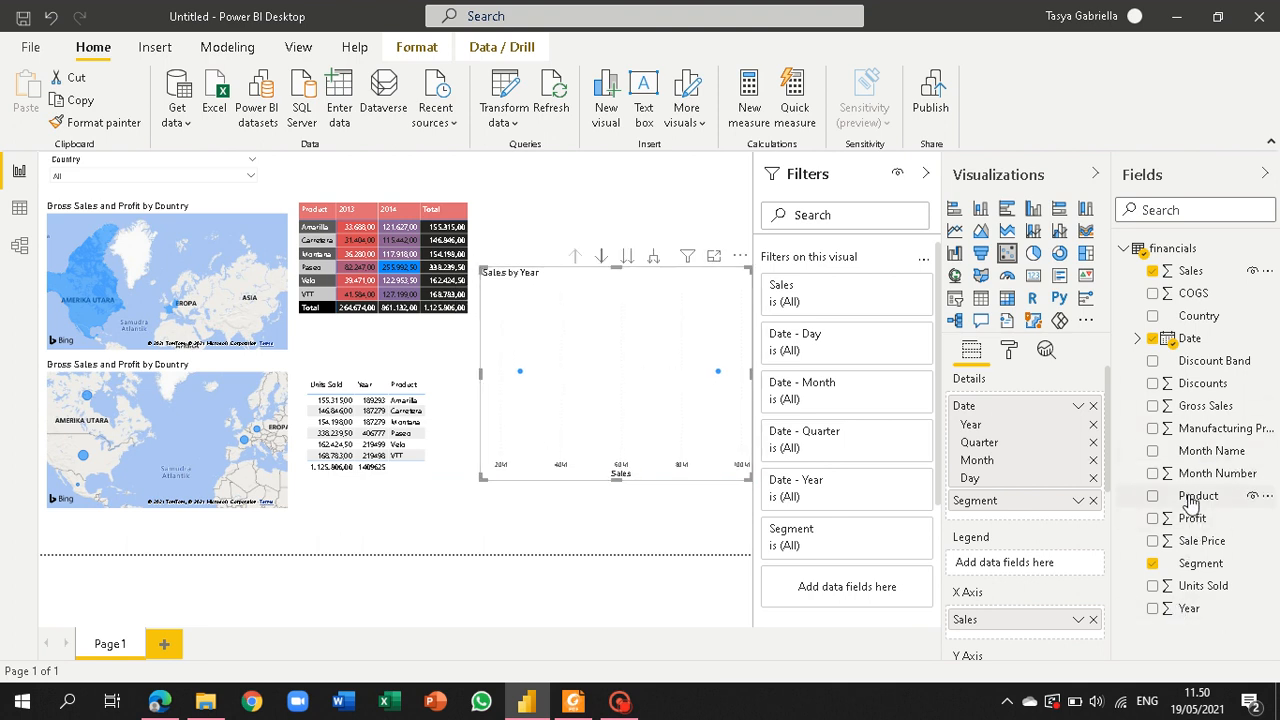
pyautogui.moveTo(1195, 496); pyautogui.dragTo(600, 391)
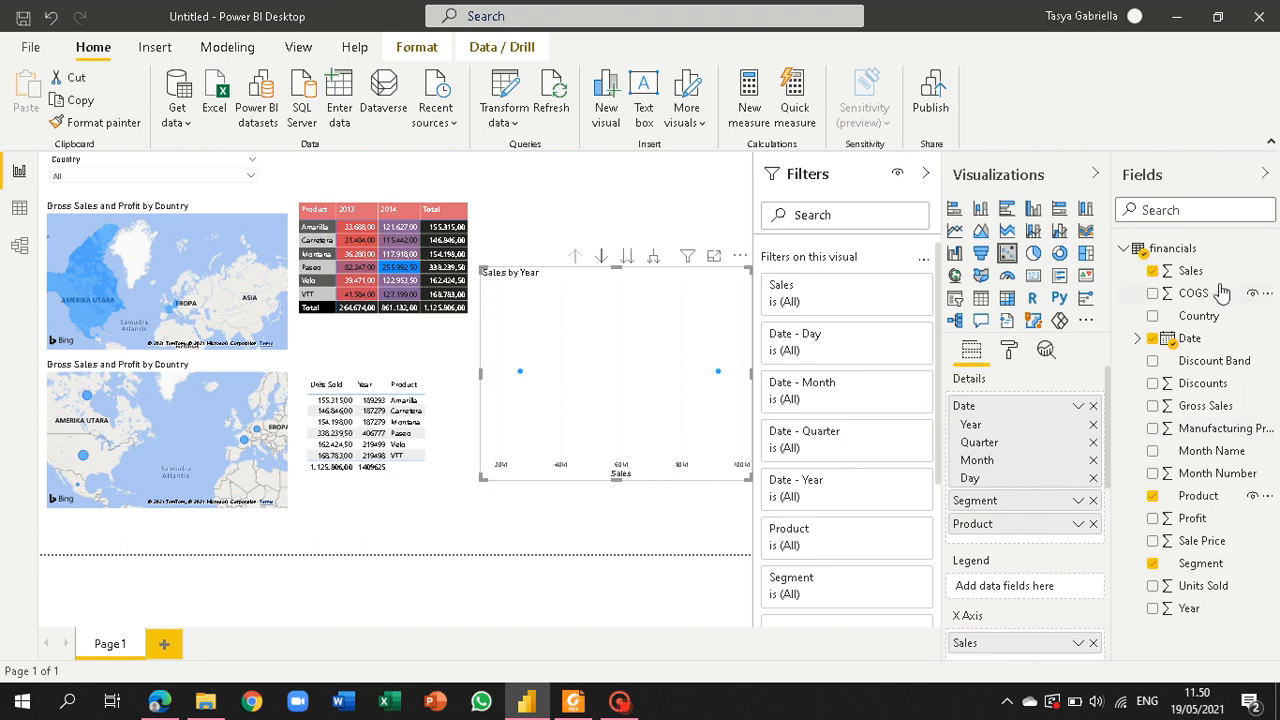
# Step: Remove the Date field from the scatter chart, without keeping Year in its place, and widen the chart slightly
pyautogui.click(1152, 339)
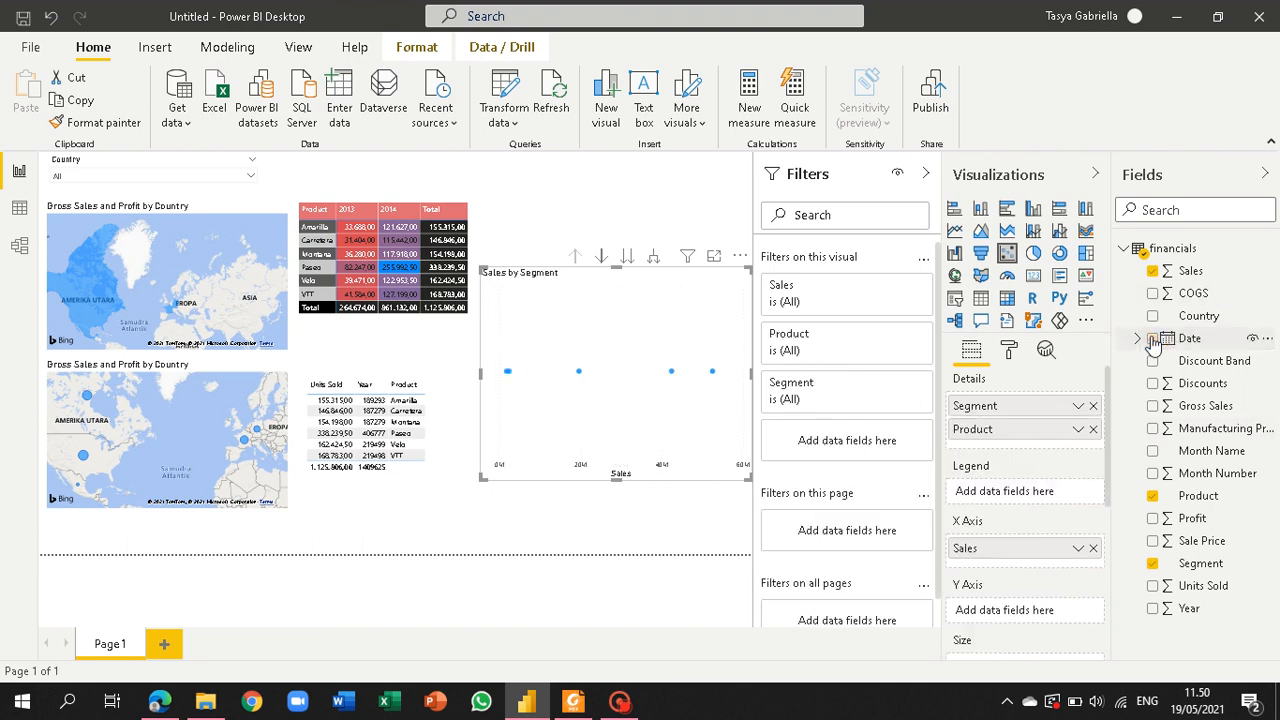
pyautogui.click(1153, 609)
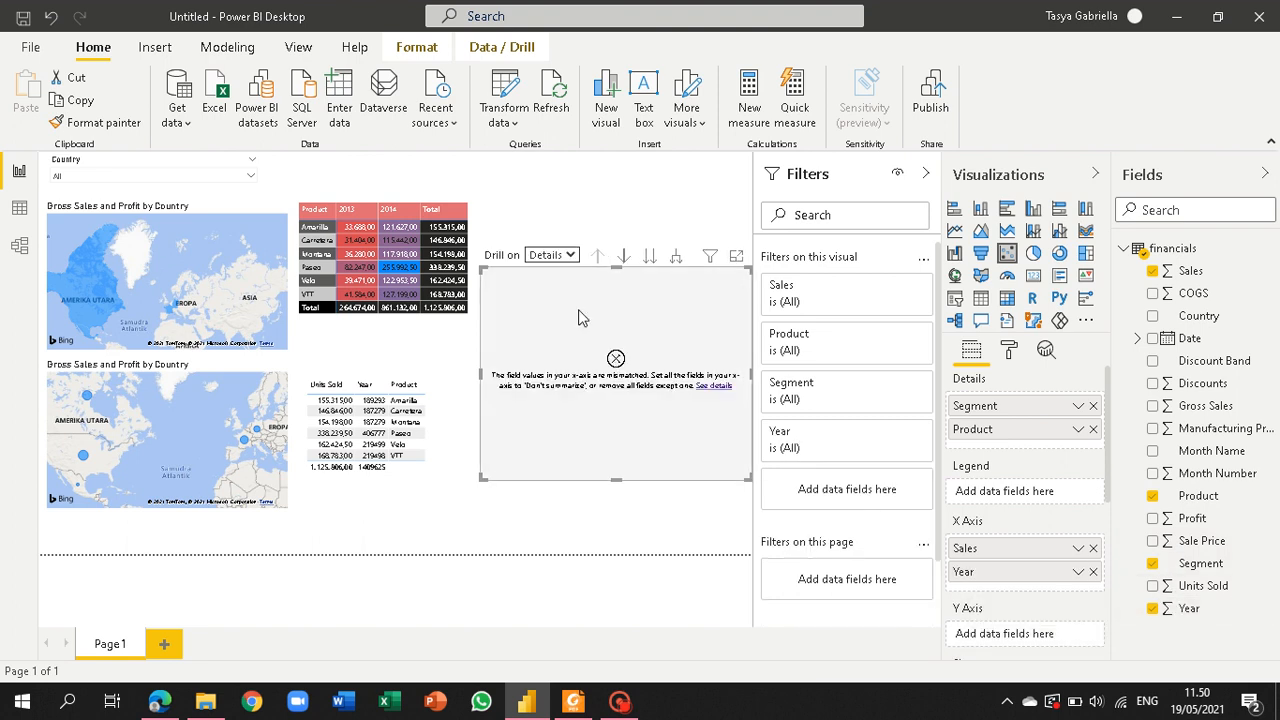
pyautogui.click(1153, 609)
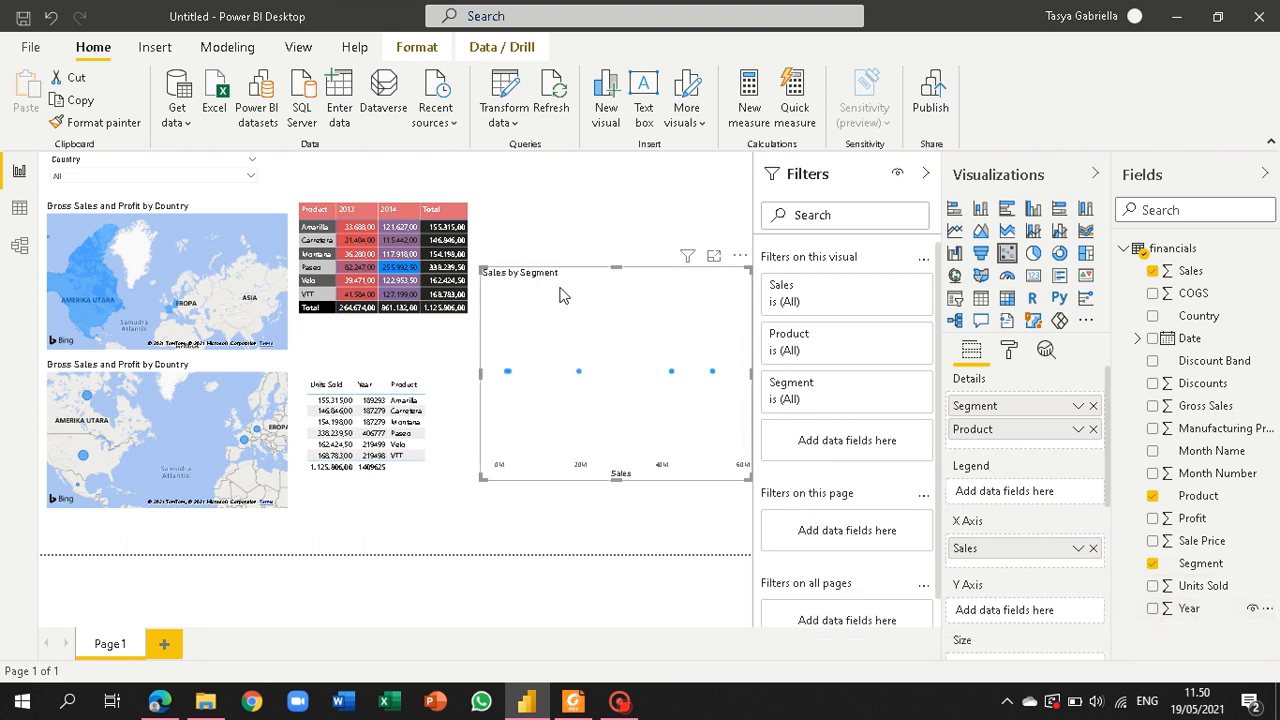
pyautogui.moveTo(487, 474); pyautogui.dragTo(474, 480)
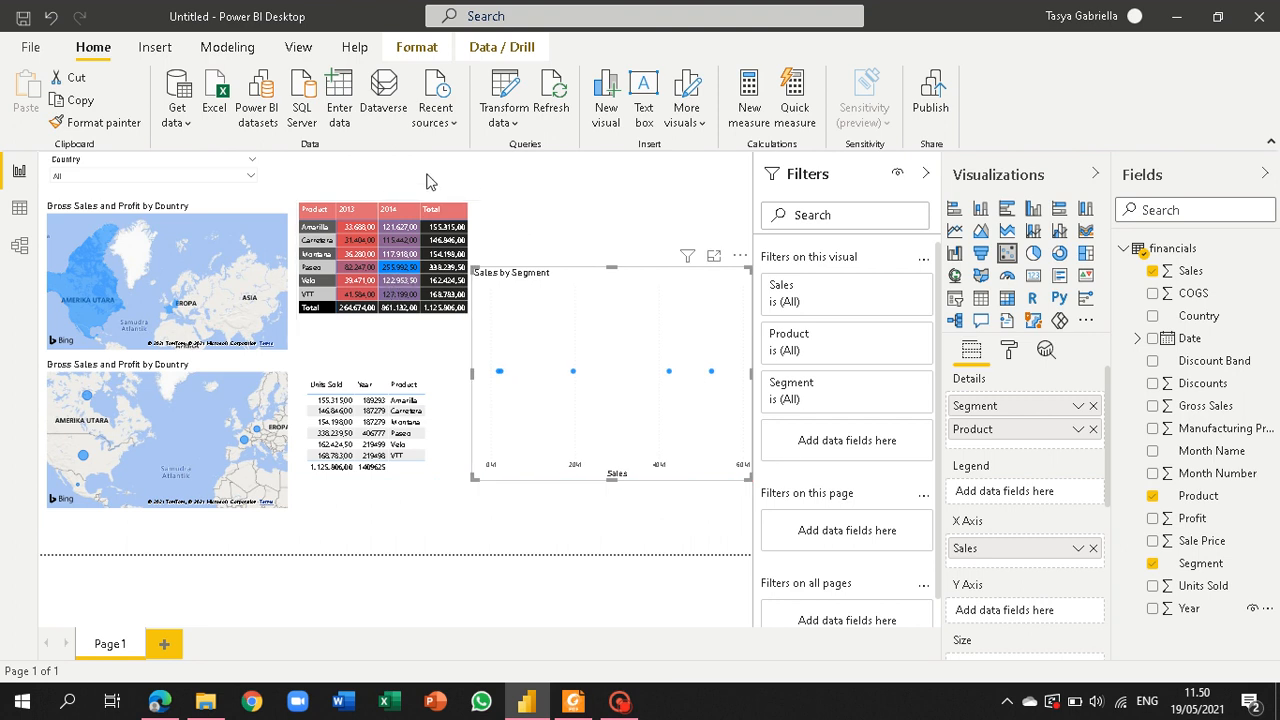
pyautogui.click(130, 525)
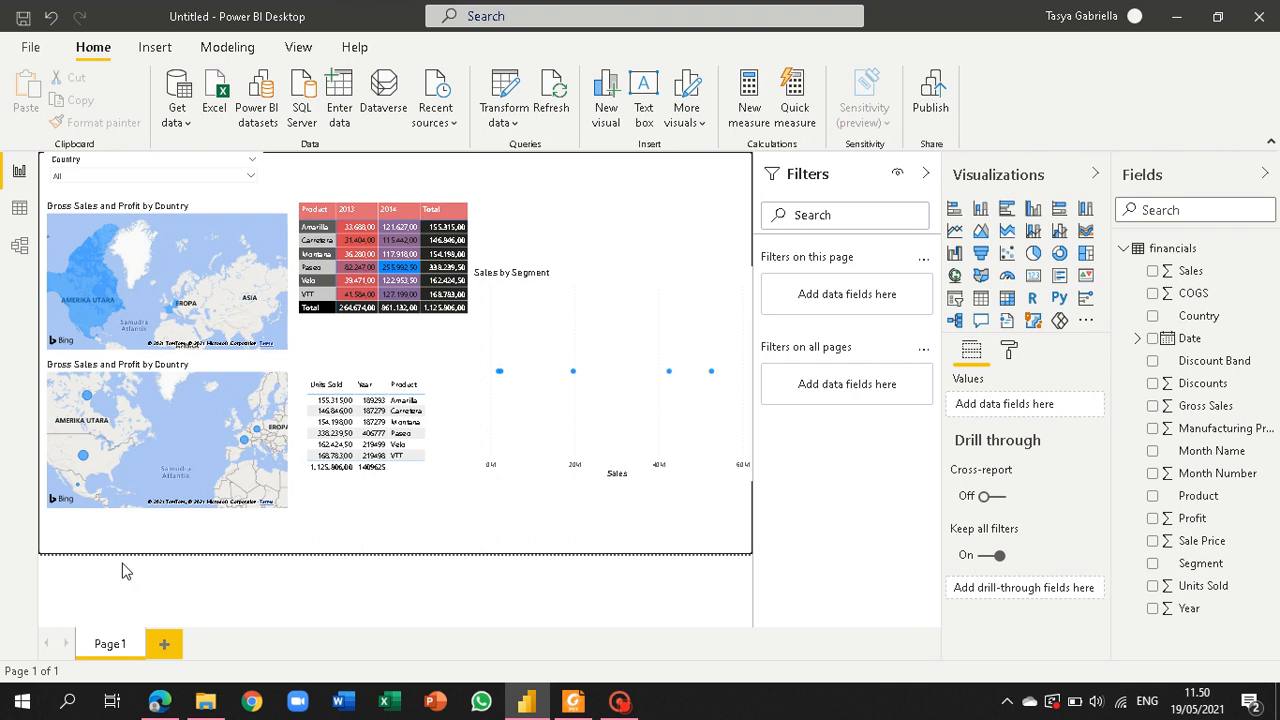
# Step: Add a second report page and place an enlarged, empty waterfall chart on it
pyautogui.click(165, 648)
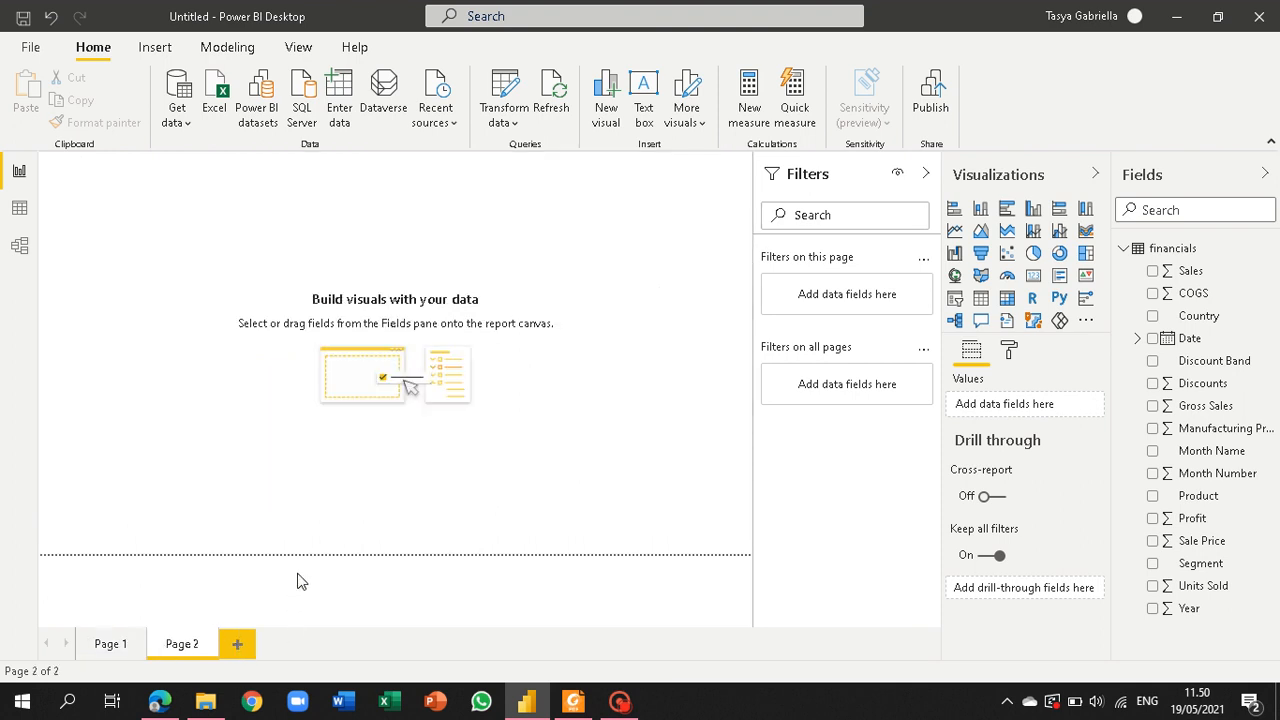
pyautogui.click(128, 655)
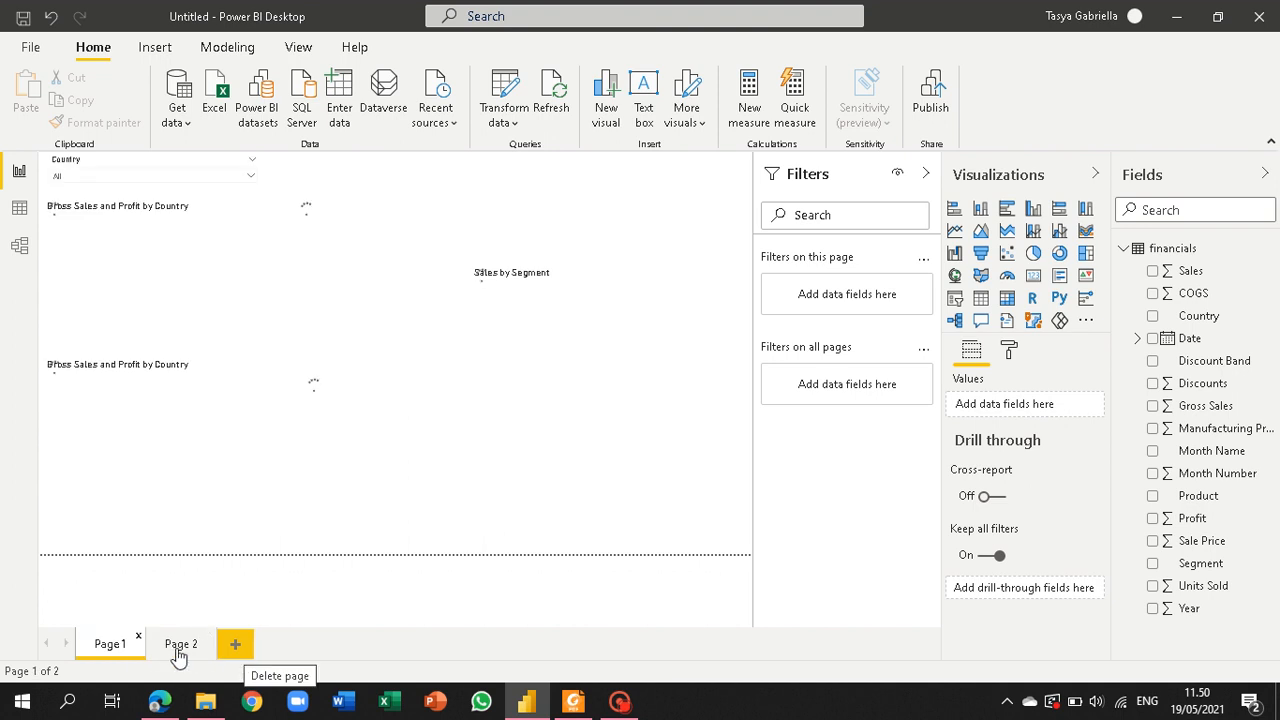
pyautogui.click(180, 650)
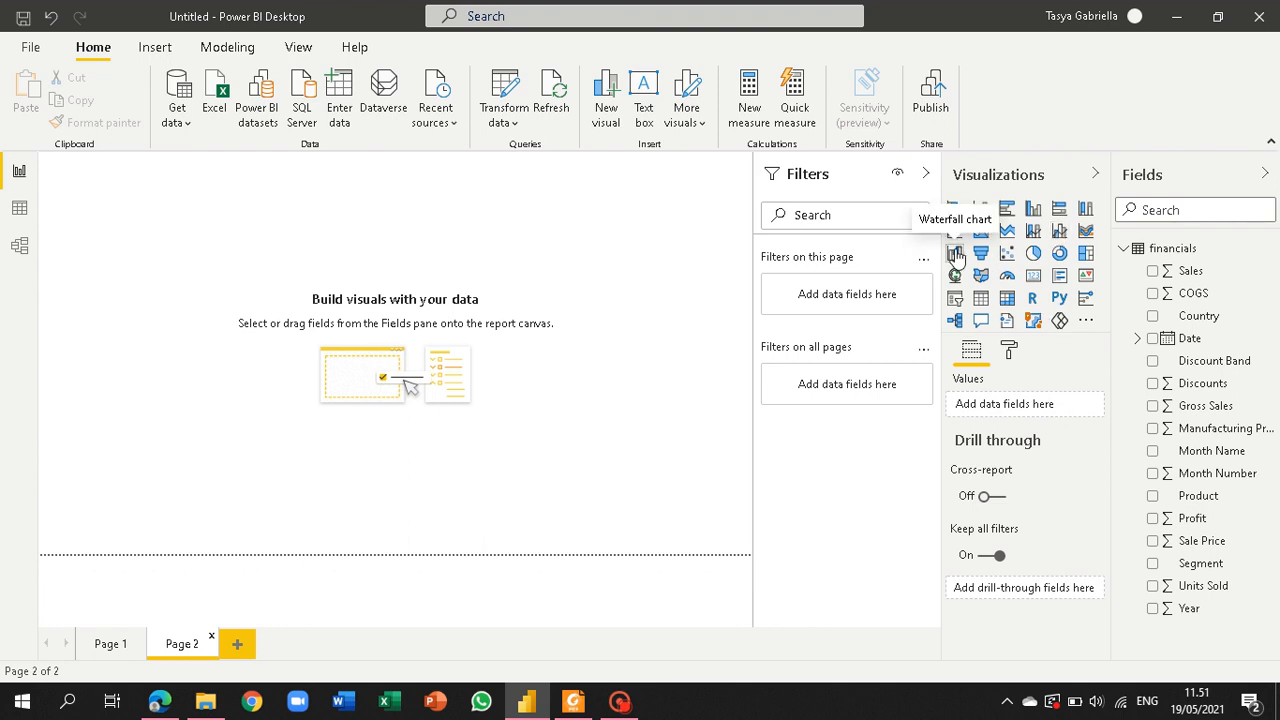
pyautogui.click(955, 254)
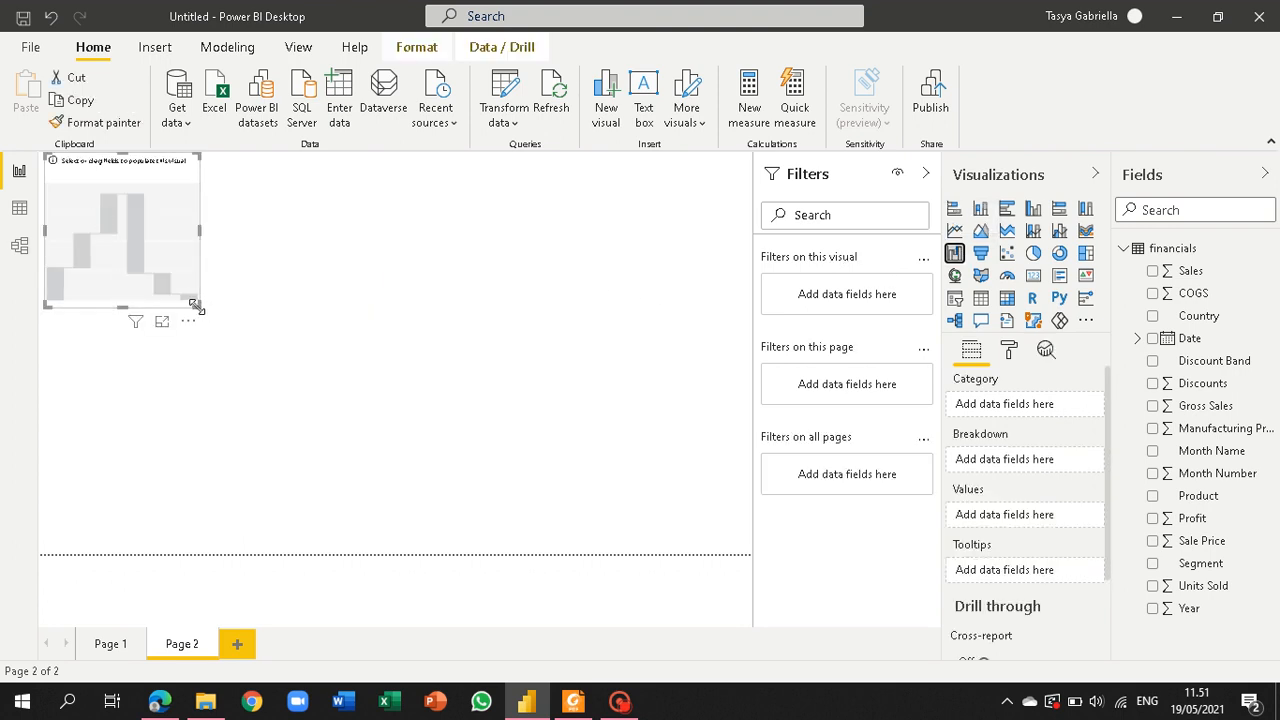
pyautogui.moveTo(199, 305); pyautogui.dragTo(262, 366)
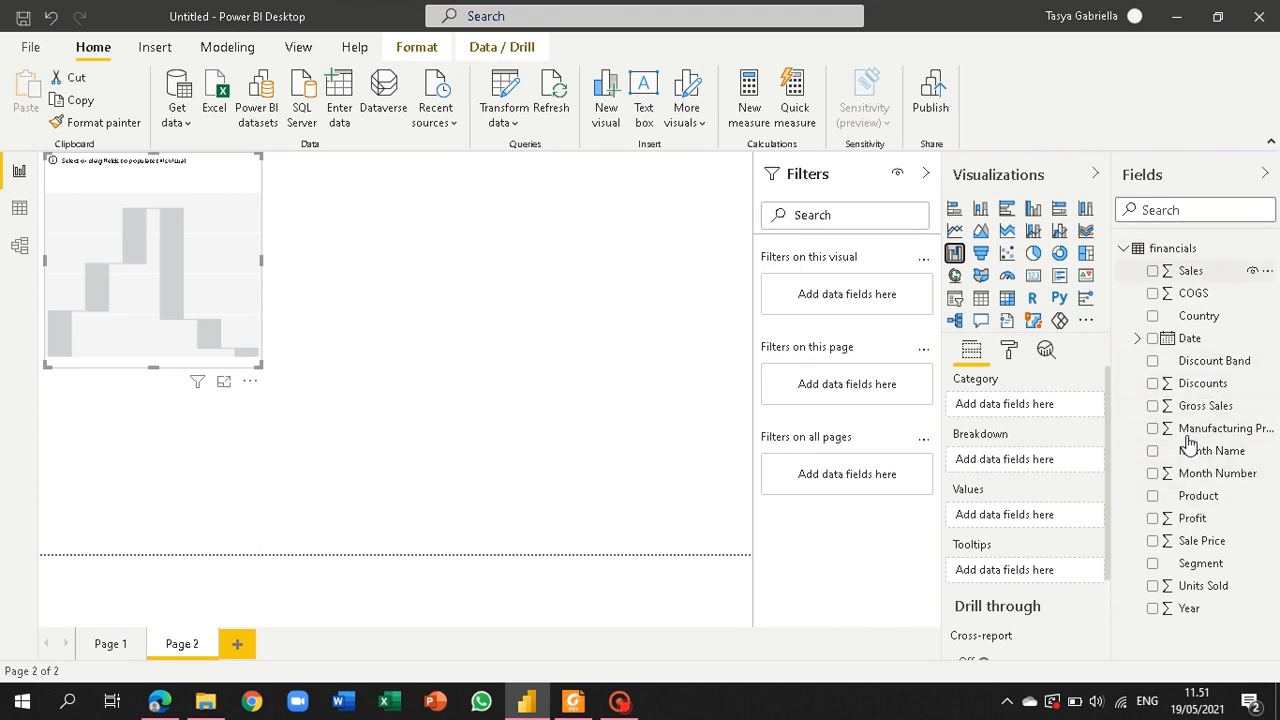
# Step: Fill the waterfall chart with Profit as values, Discounts as tooltips and Product as category
pyautogui.moveTo(1192, 517); pyautogui.dragTo(283, 293)
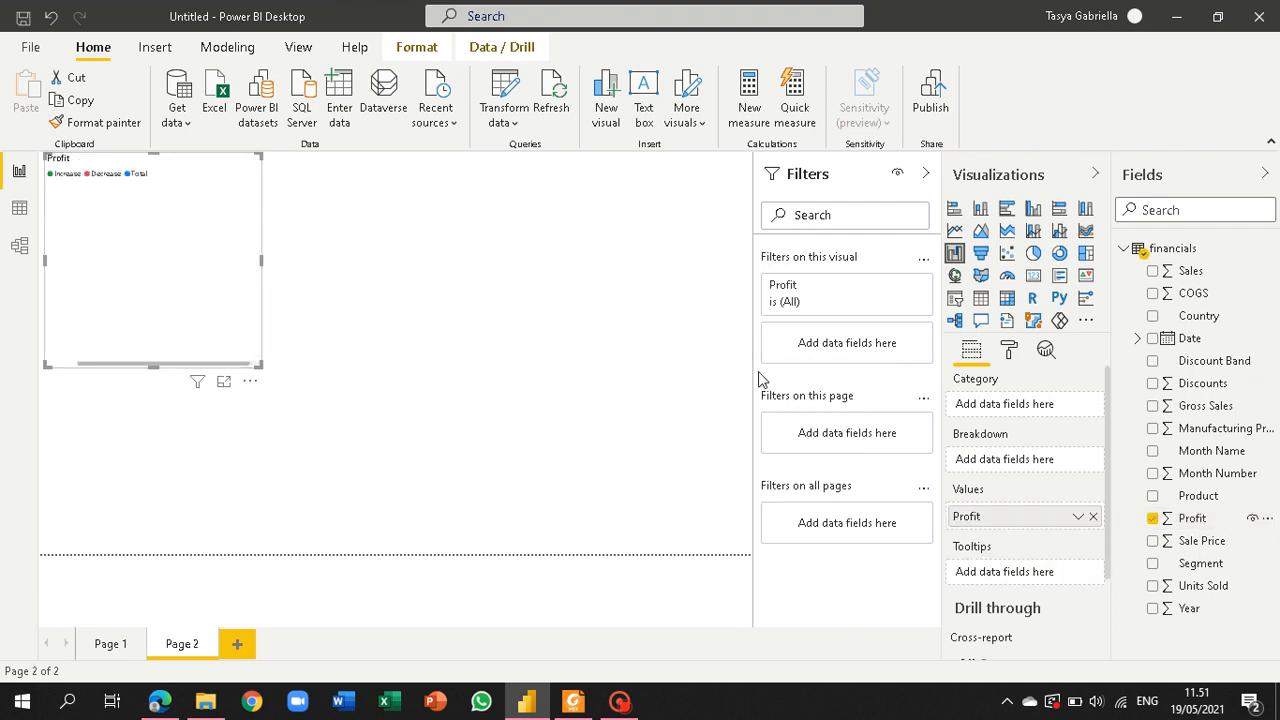
pyautogui.moveTo(1192, 390); pyautogui.dragTo(125, 235)
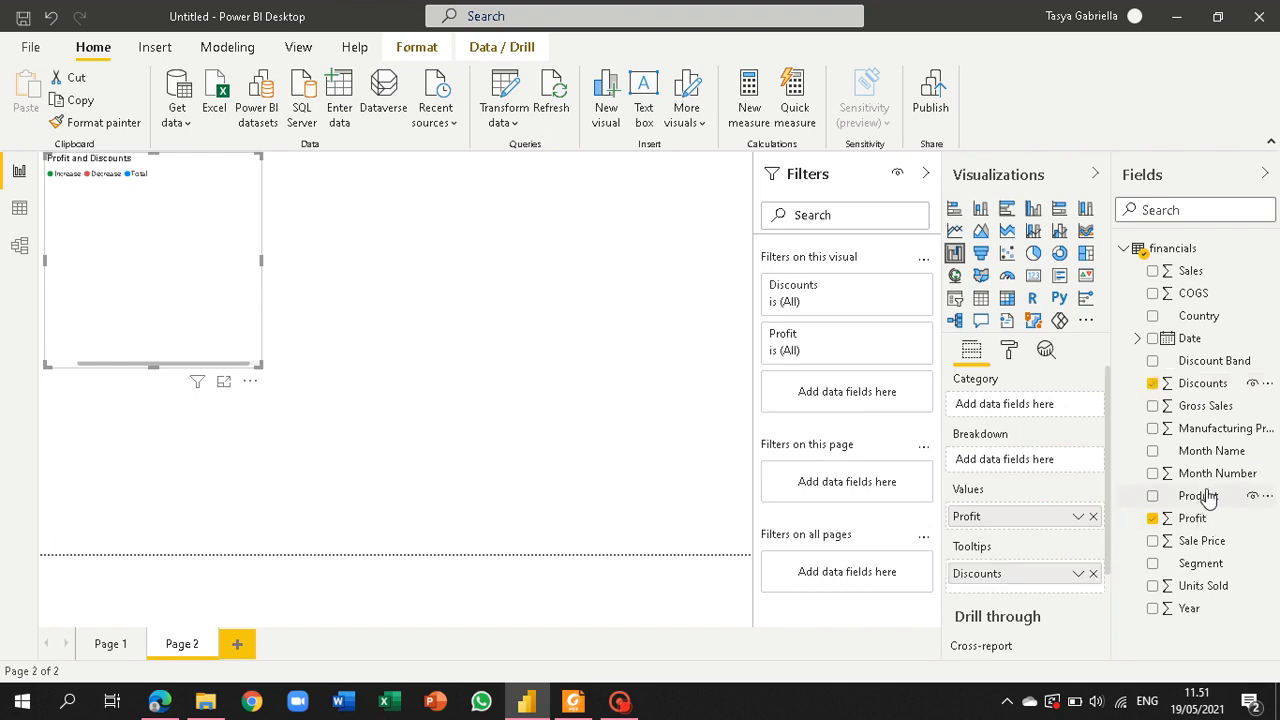
pyautogui.moveTo(1208, 497); pyautogui.dragTo(206, 204)
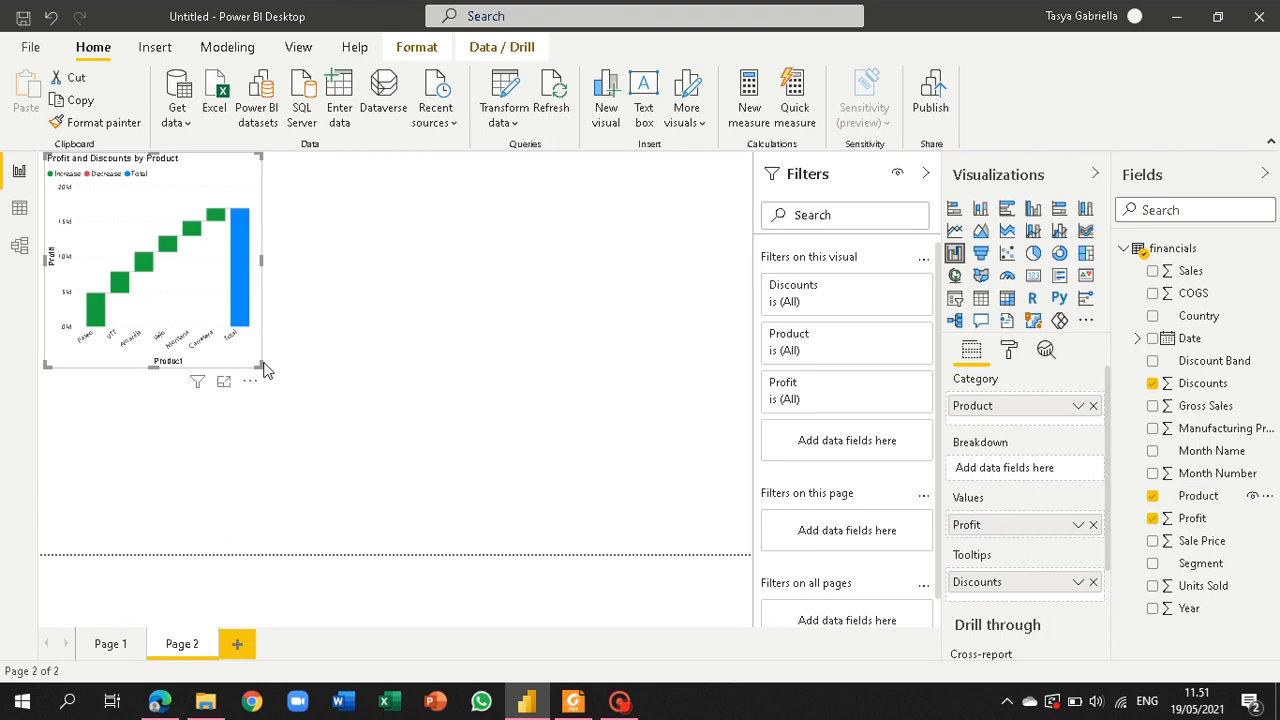
# Step: Enlarge the waterfall chart to the full page height, and view it in focus mode before returning to the report
pyautogui.moveTo(259, 367); pyautogui.dragTo(382, 548)
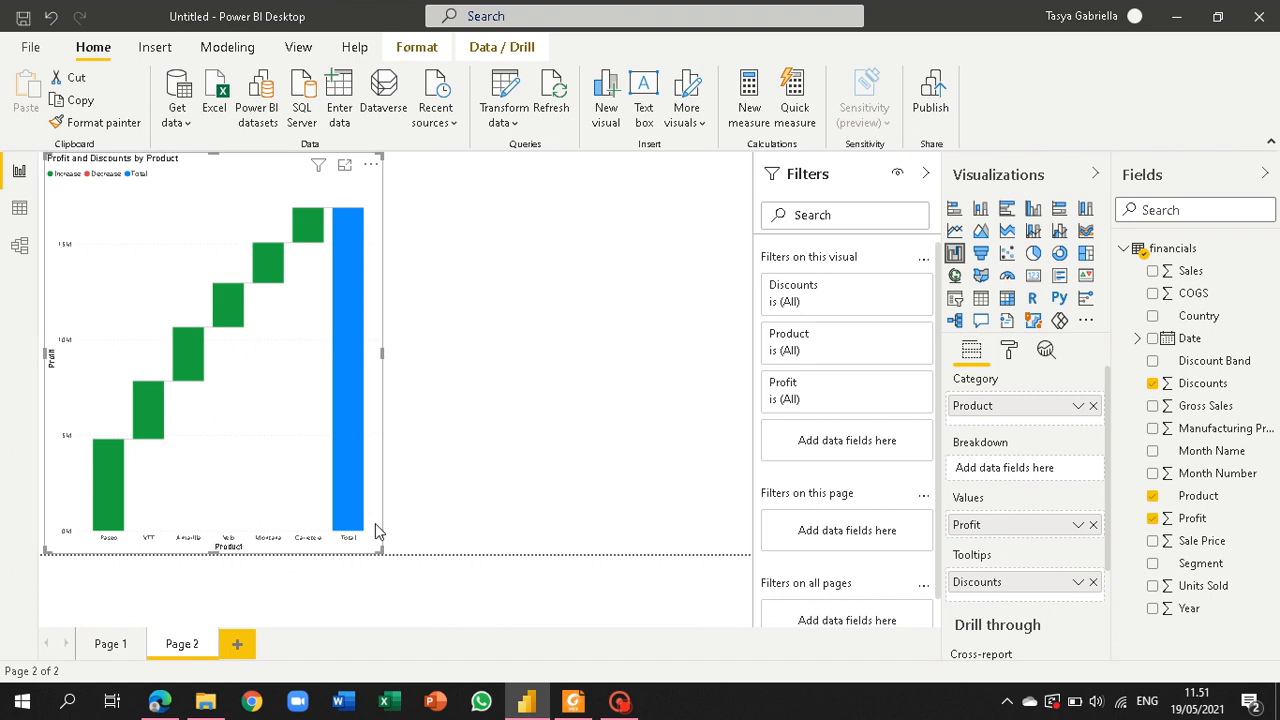
pyautogui.click(344, 168)
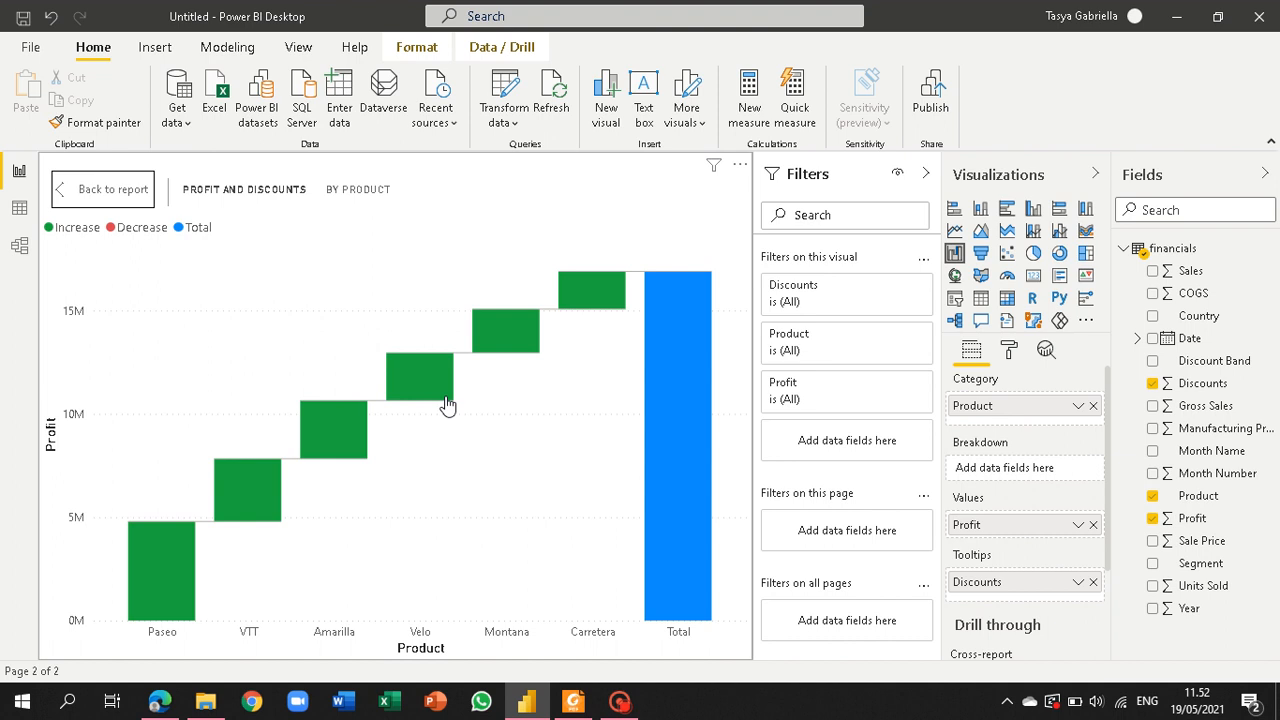
pyautogui.click(122, 190)
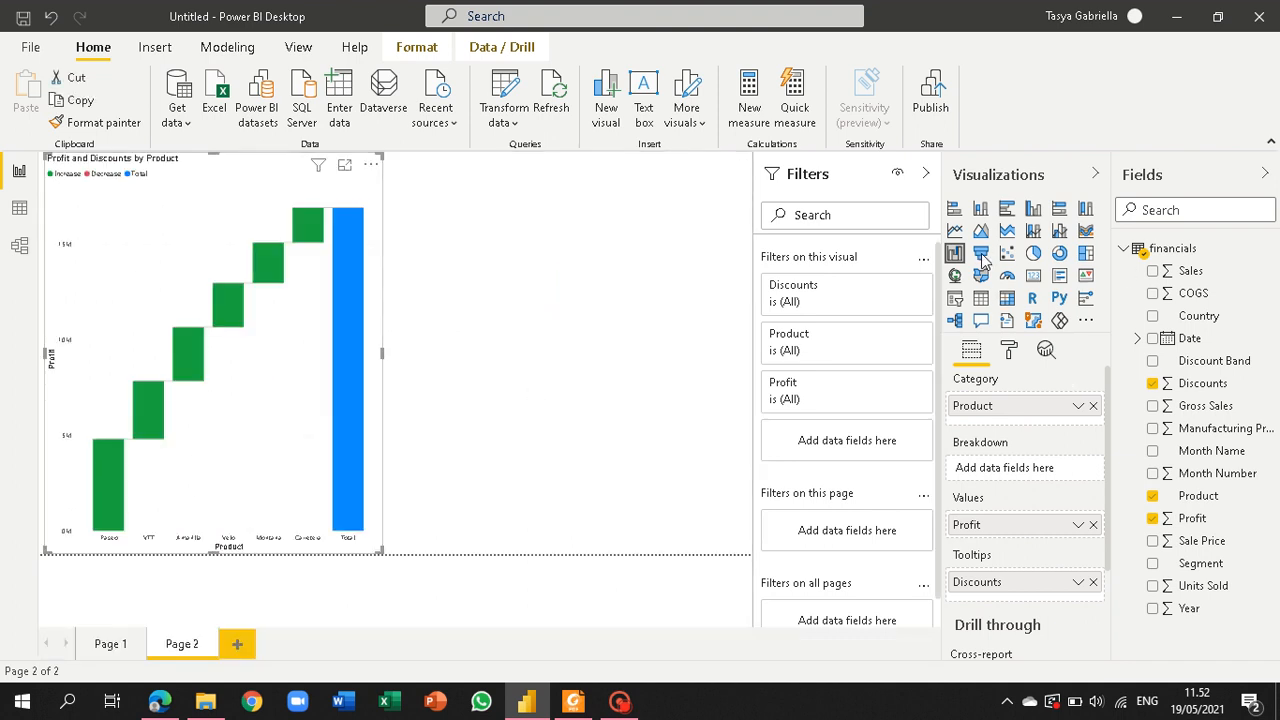
# Step: Add a full-height funnel chart beside the waterfall chart, with Profit and Discounts as values and Product as tooltips
pyautogui.click(713, 342)
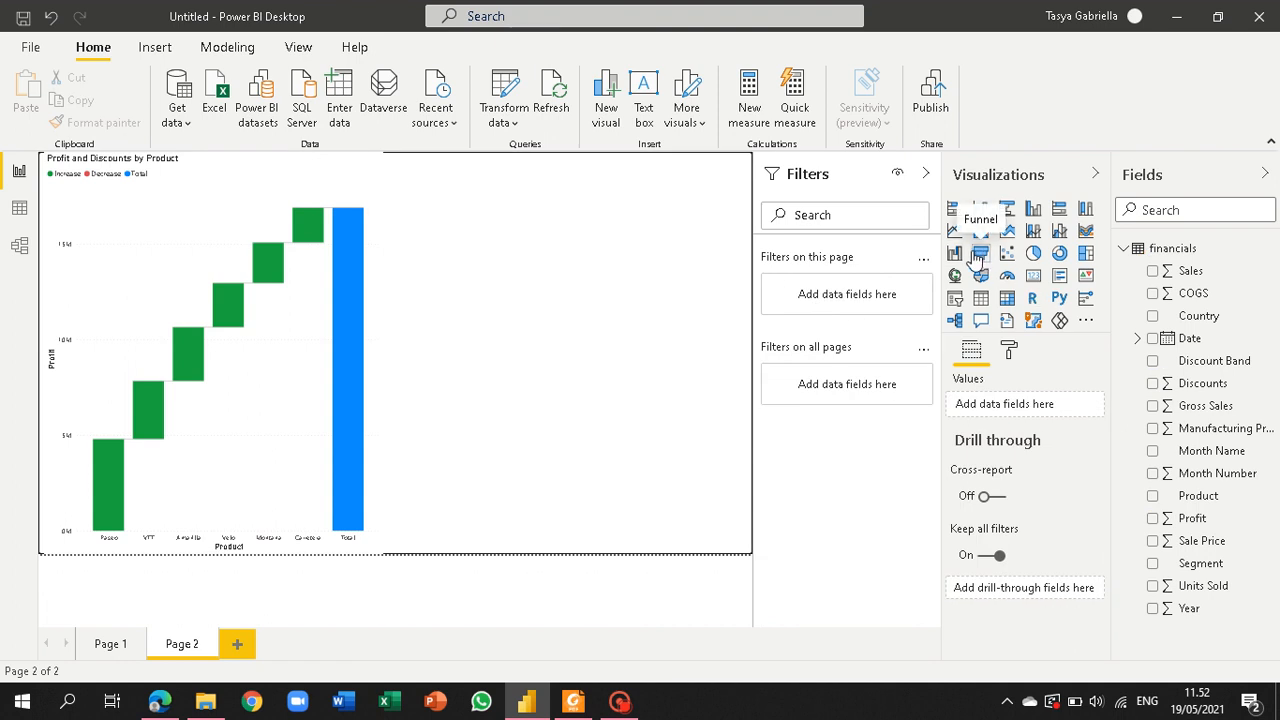
pyautogui.moveTo(979, 254); pyautogui.dragTo(582, 298)
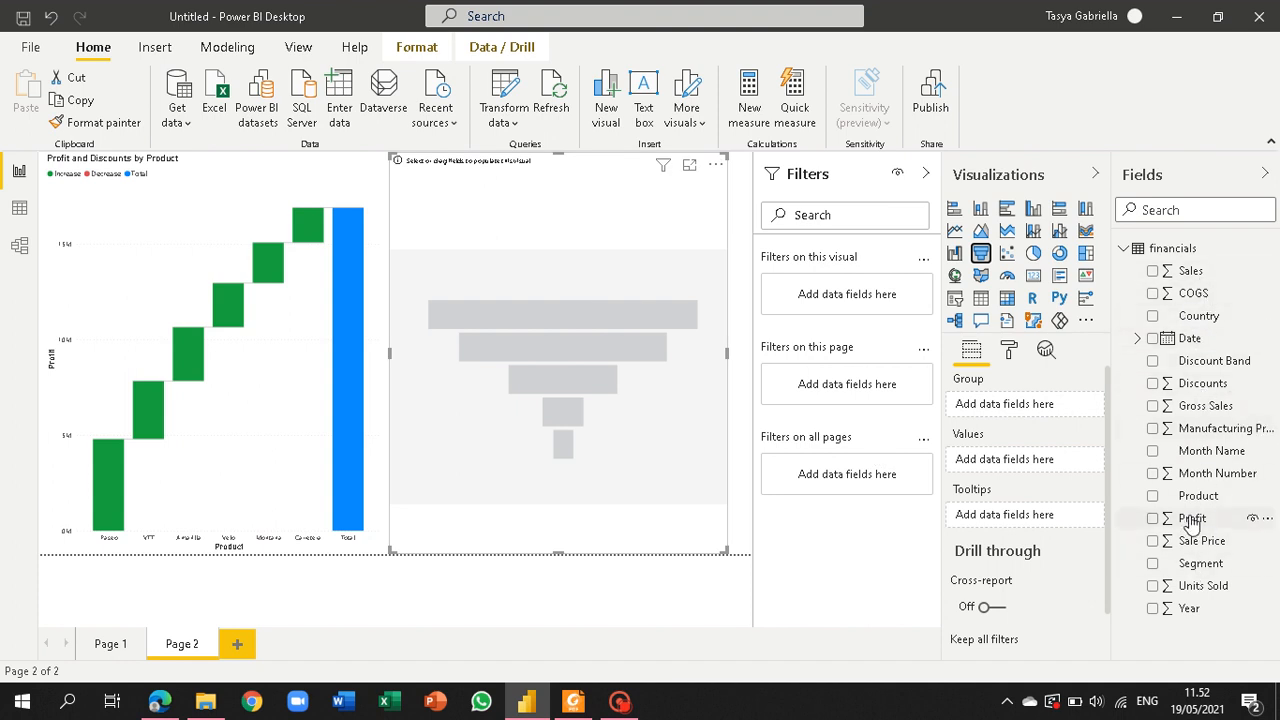
pyautogui.moveTo(1188, 518); pyautogui.dragTo(646, 449)
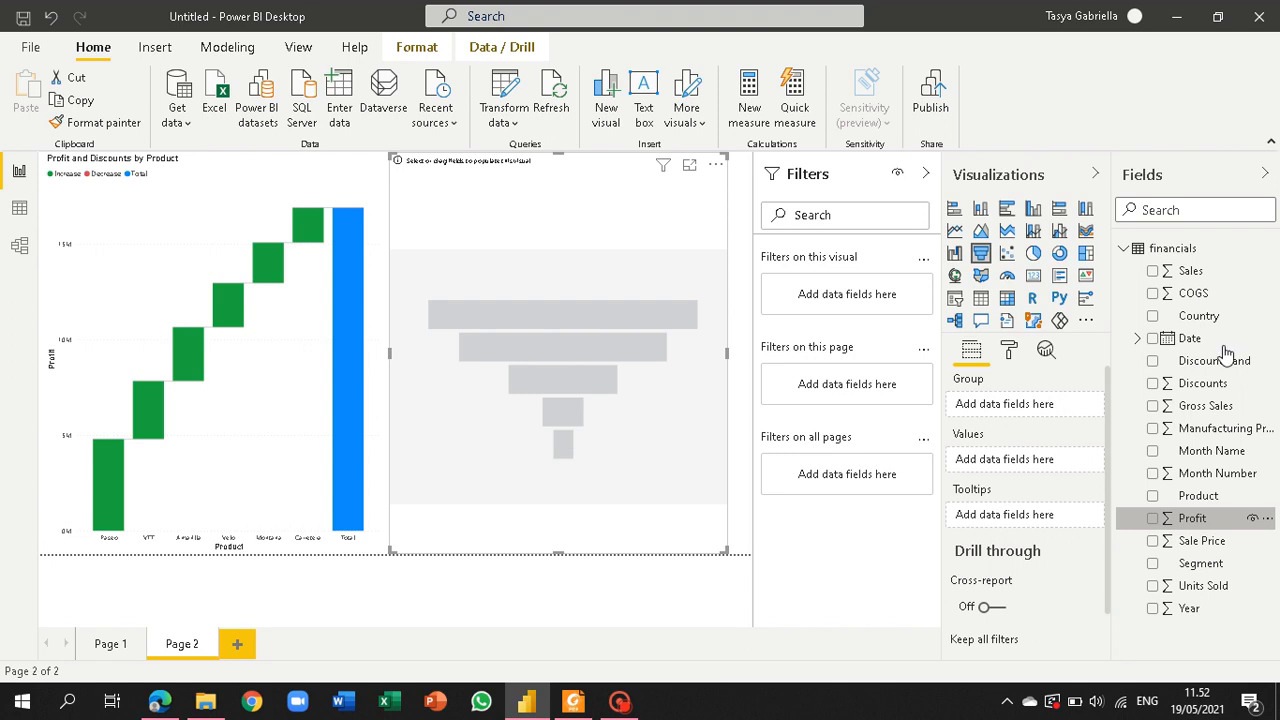
pyautogui.moveTo(1196, 384); pyautogui.dragTo(538, 423)
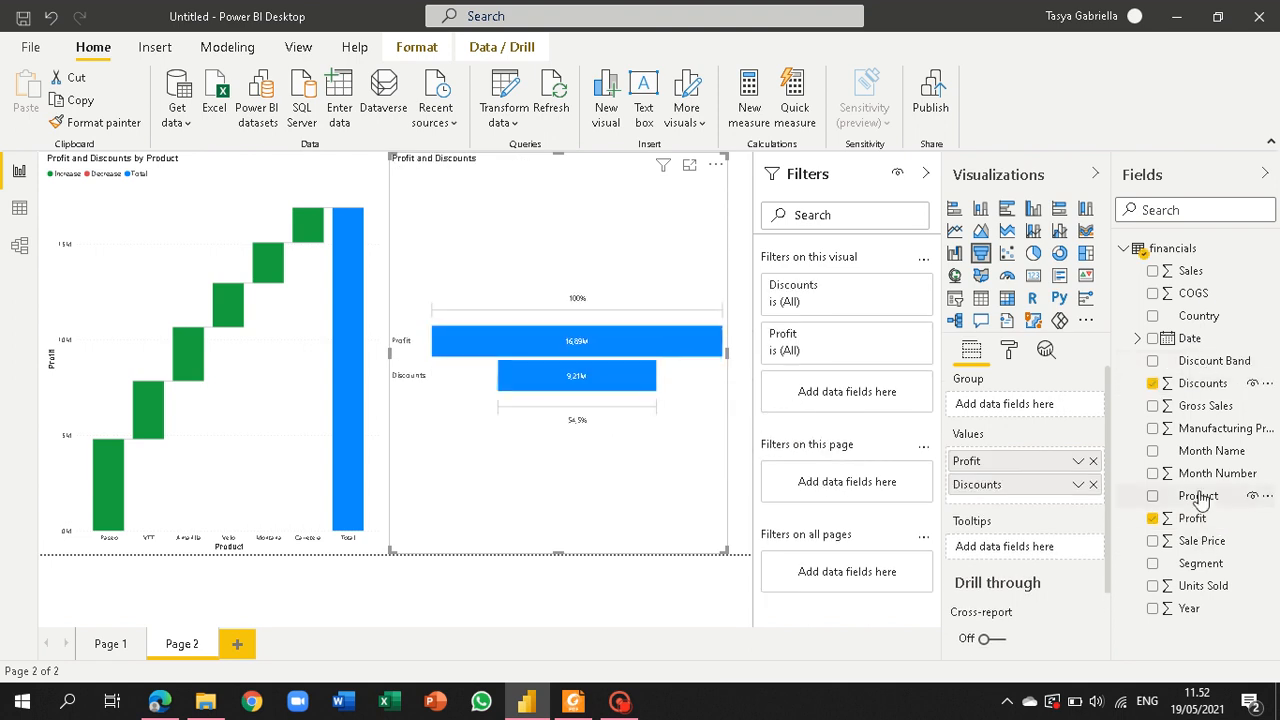
pyautogui.moveTo(1200, 495); pyautogui.dragTo(560, 390)
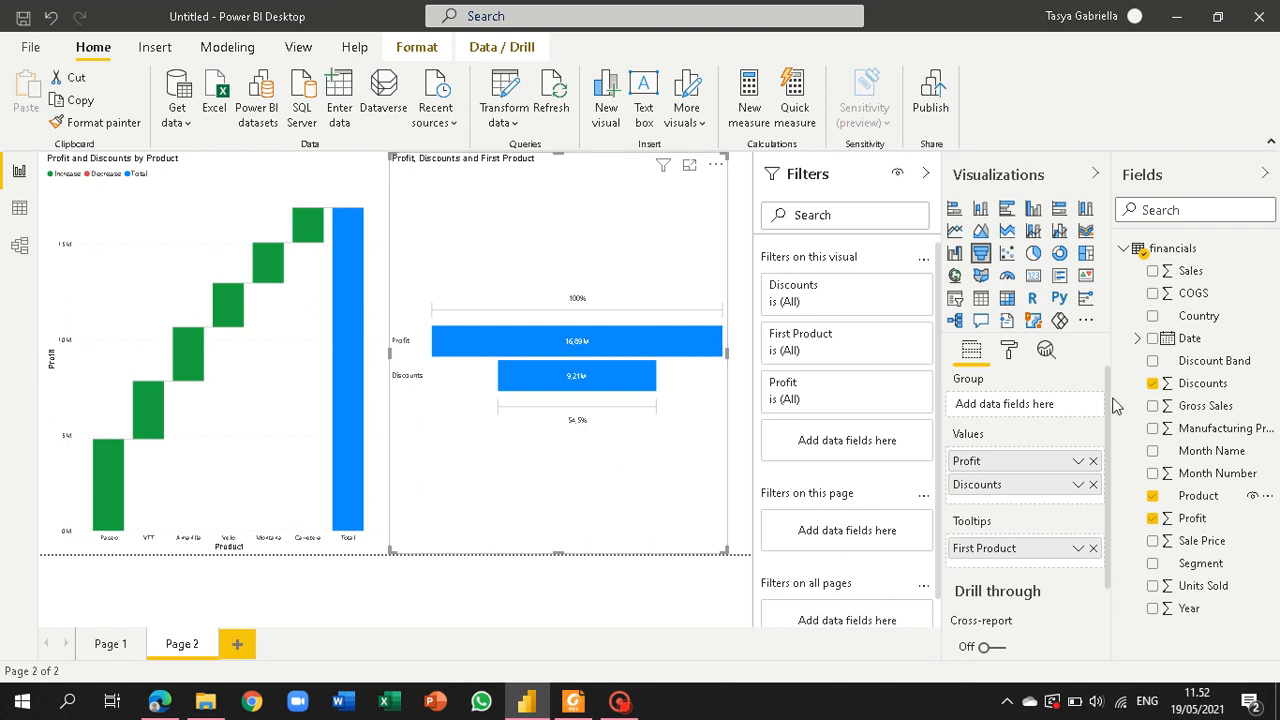
# Step: Set the default data color of the funnel chart to the lightest purple theme shade
pyautogui.click(1009, 350)
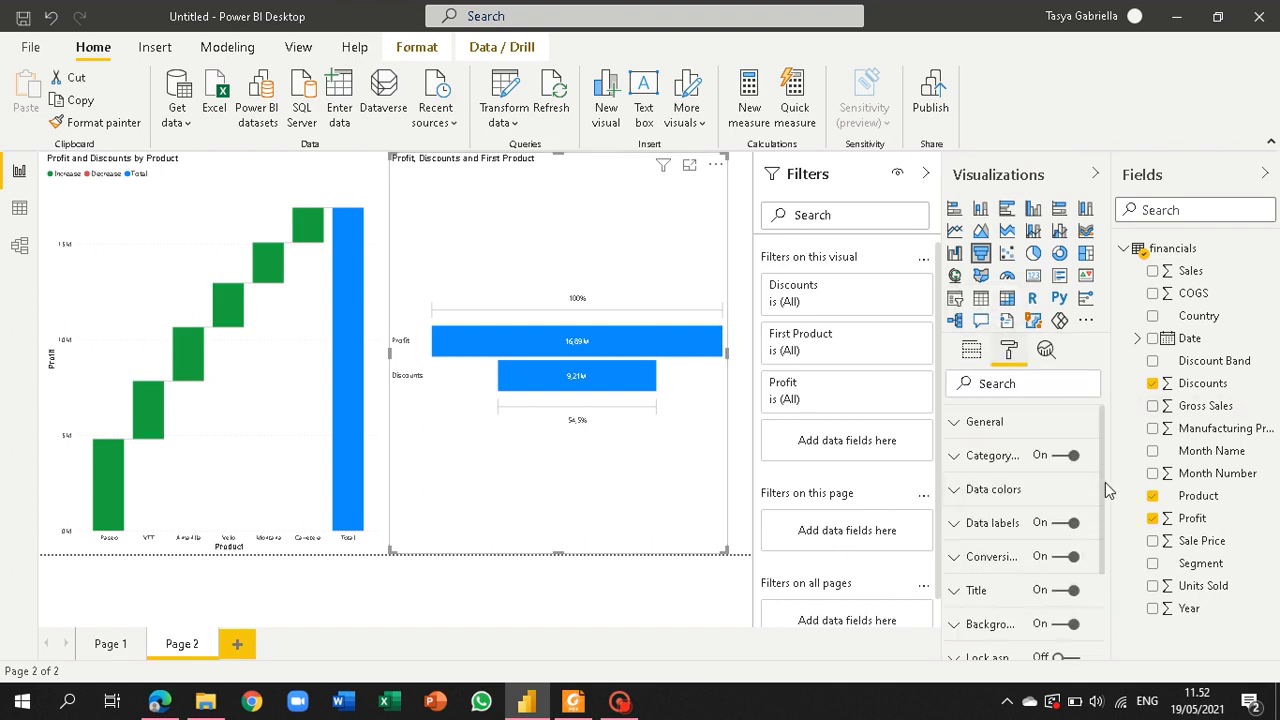
pyautogui.scroll(-3, 1102, 482)
pyautogui.scroll(3, 1104, 593)
pyautogui.click(985, 424)
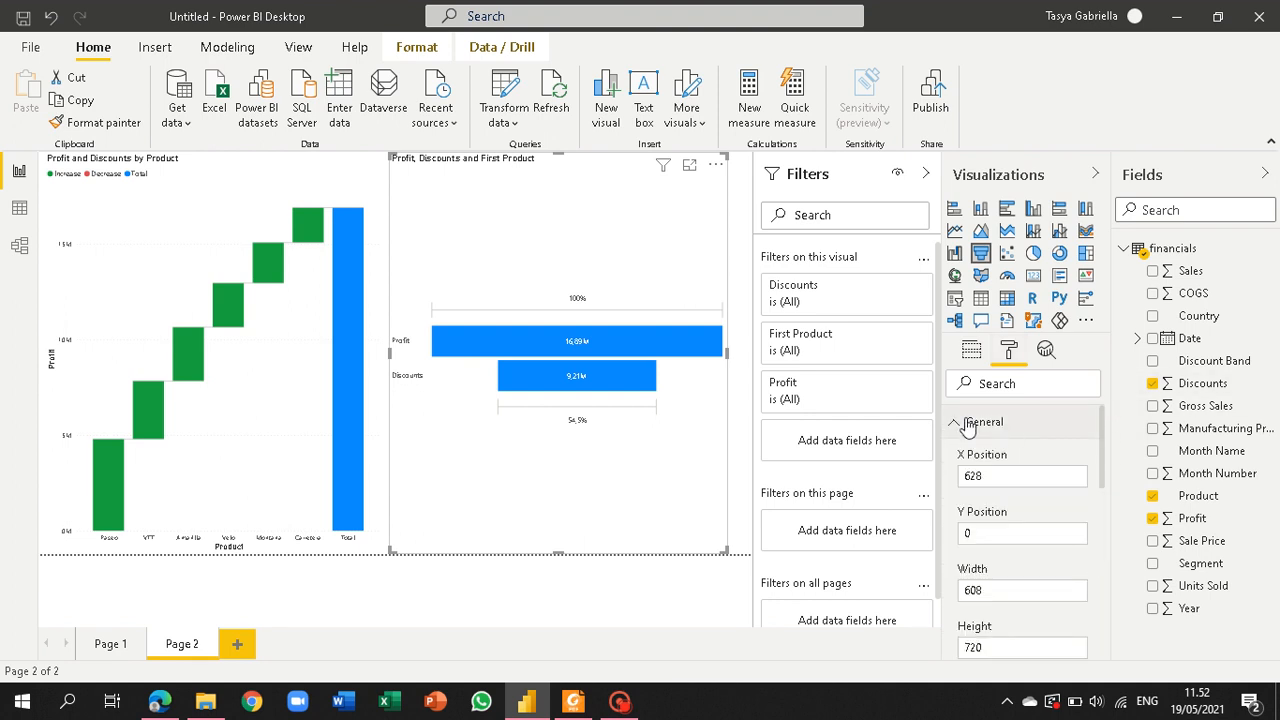
pyautogui.click(970, 423)
pyautogui.scroll(-3, 1100, 500)
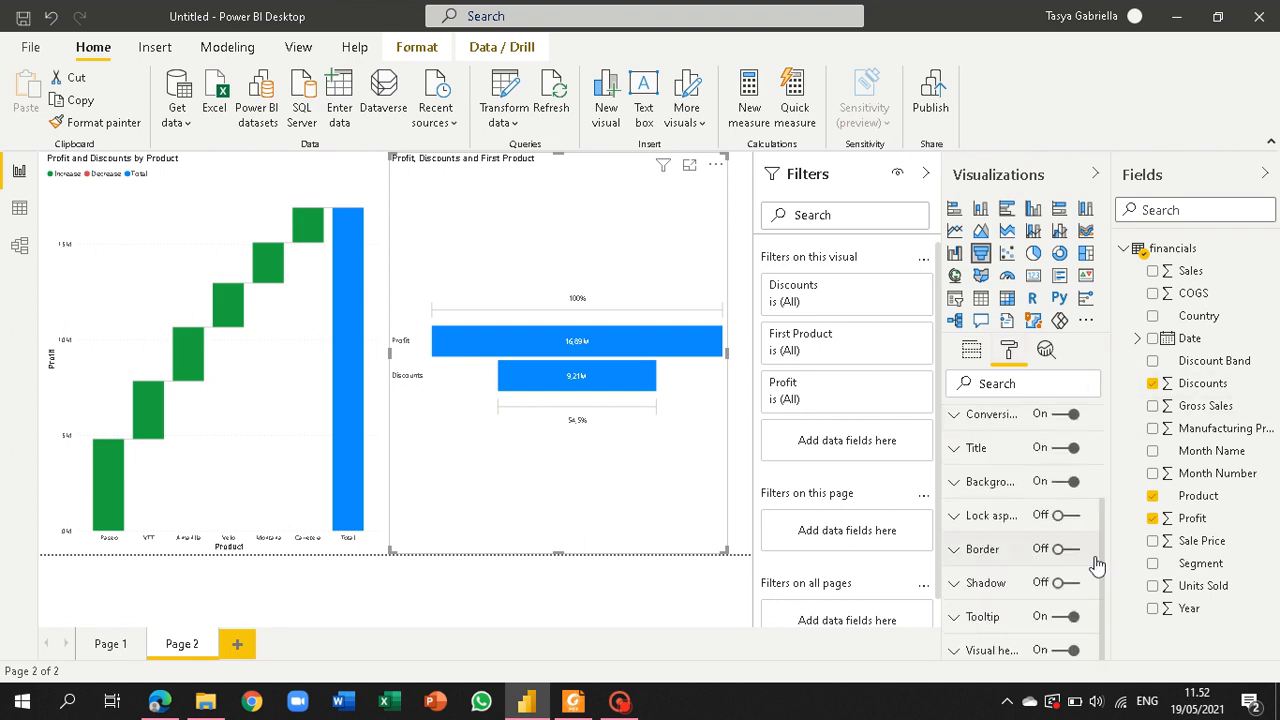
pyautogui.scroll(3, 1094, 500)
pyautogui.click(962, 503)
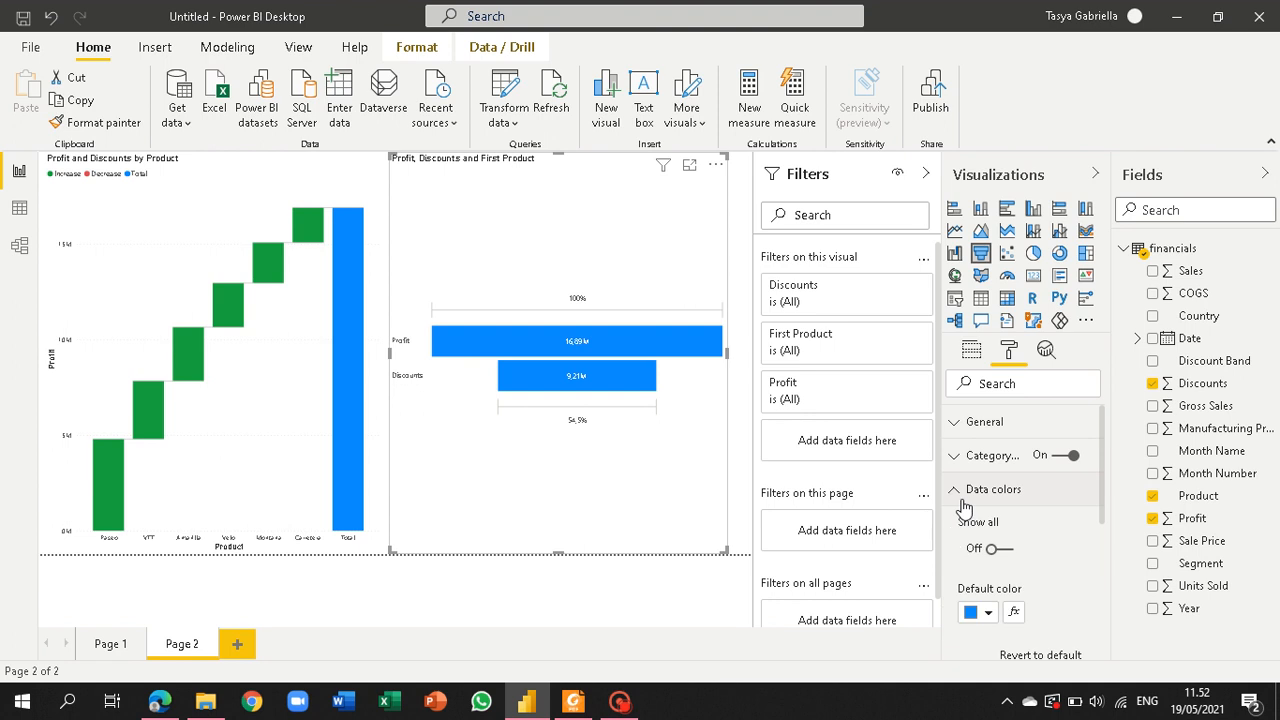
pyautogui.moveTo(1103, 483); pyautogui.dragTo(1106, 528)
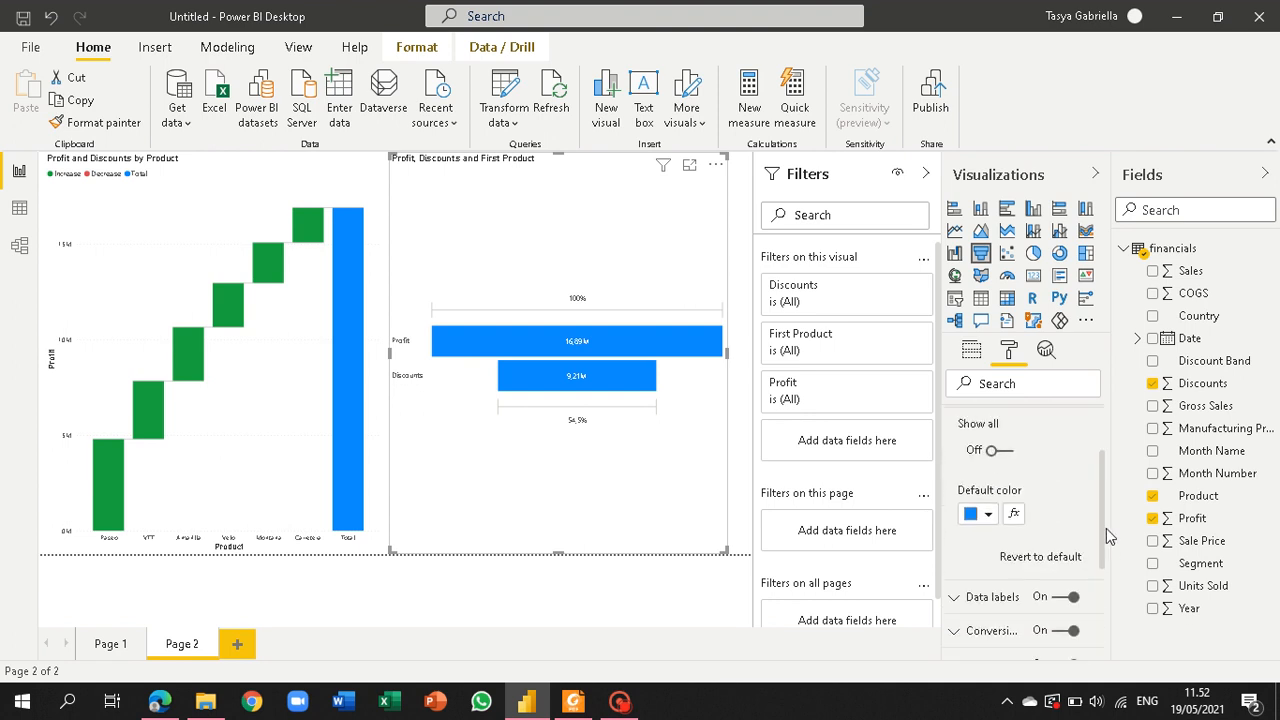
pyautogui.click(990, 513)
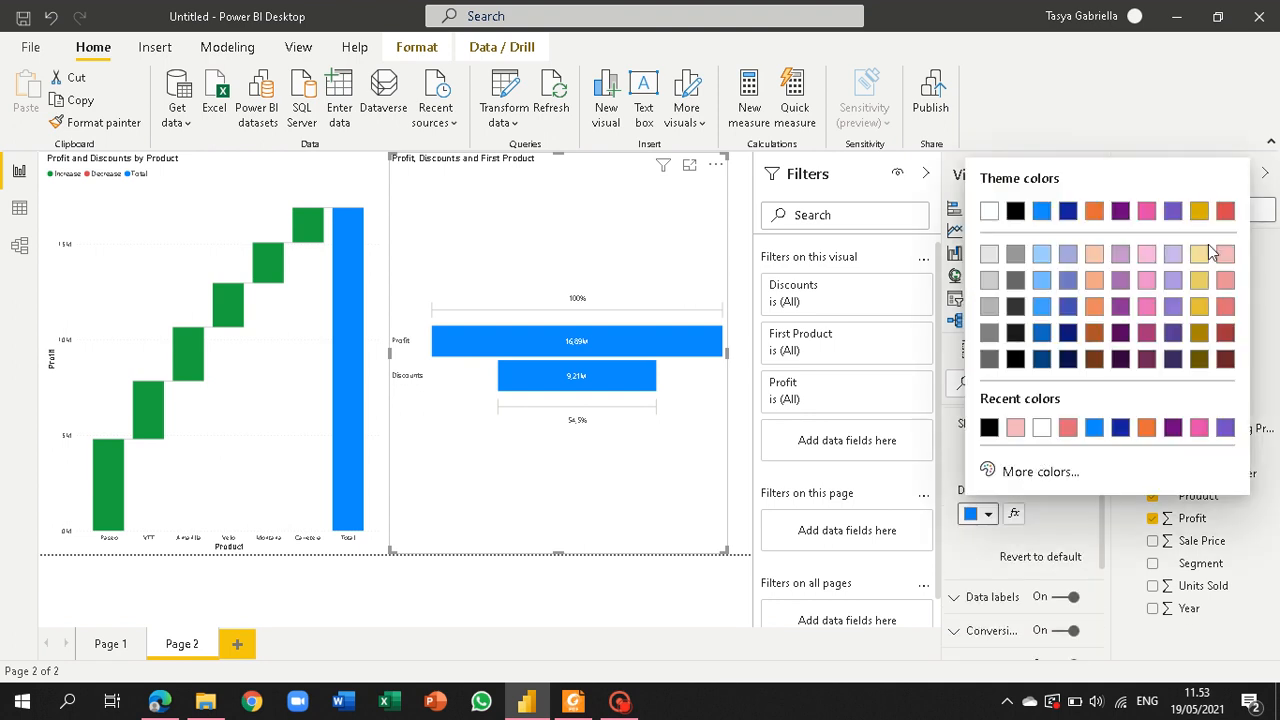
pyautogui.click(1174, 255)
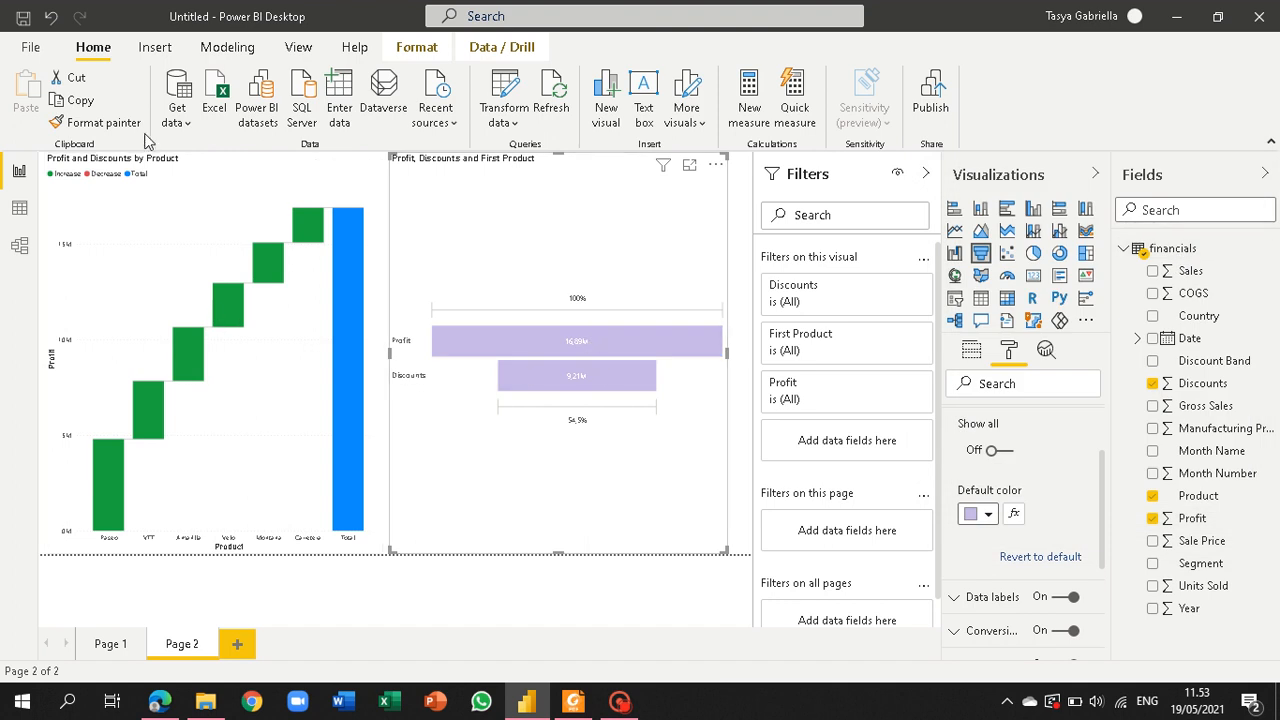
# Step: Try out data labels on the waterfall chart, and turn them off again
pyautogui.click(178, 179)
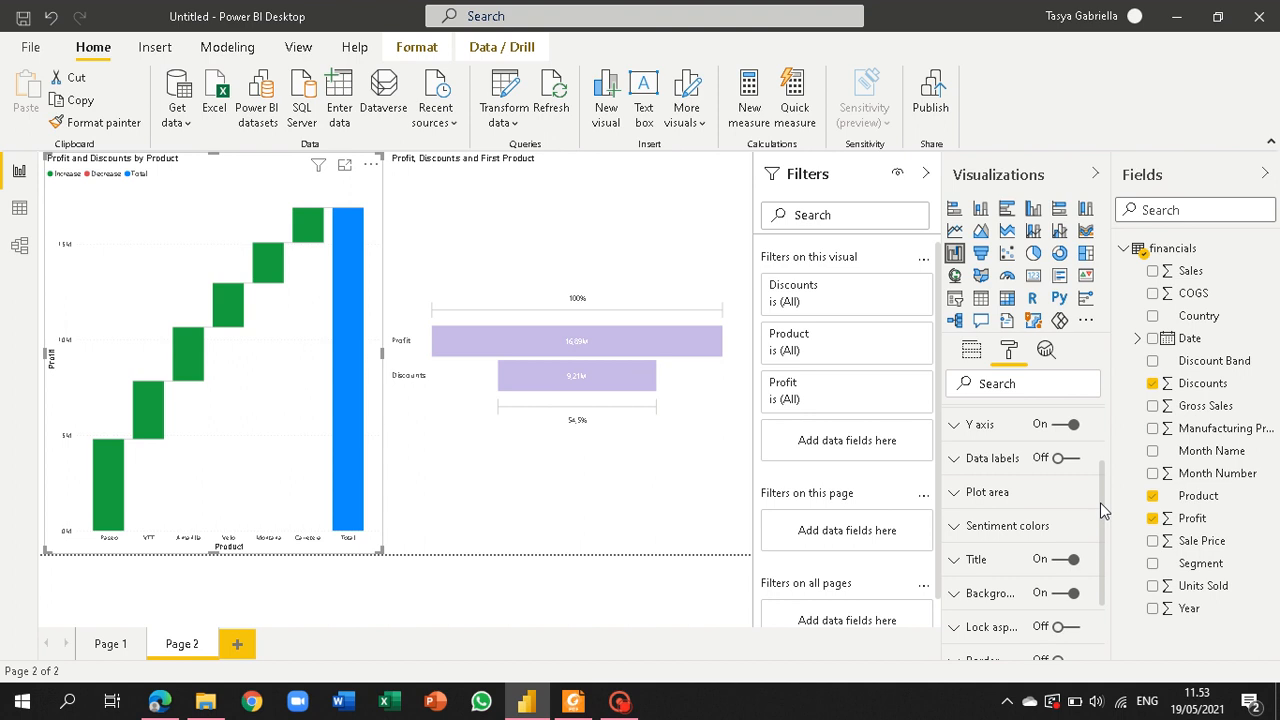
pyautogui.scroll(-2, 1100, 510)
pyautogui.scroll(2, 1112, 590)
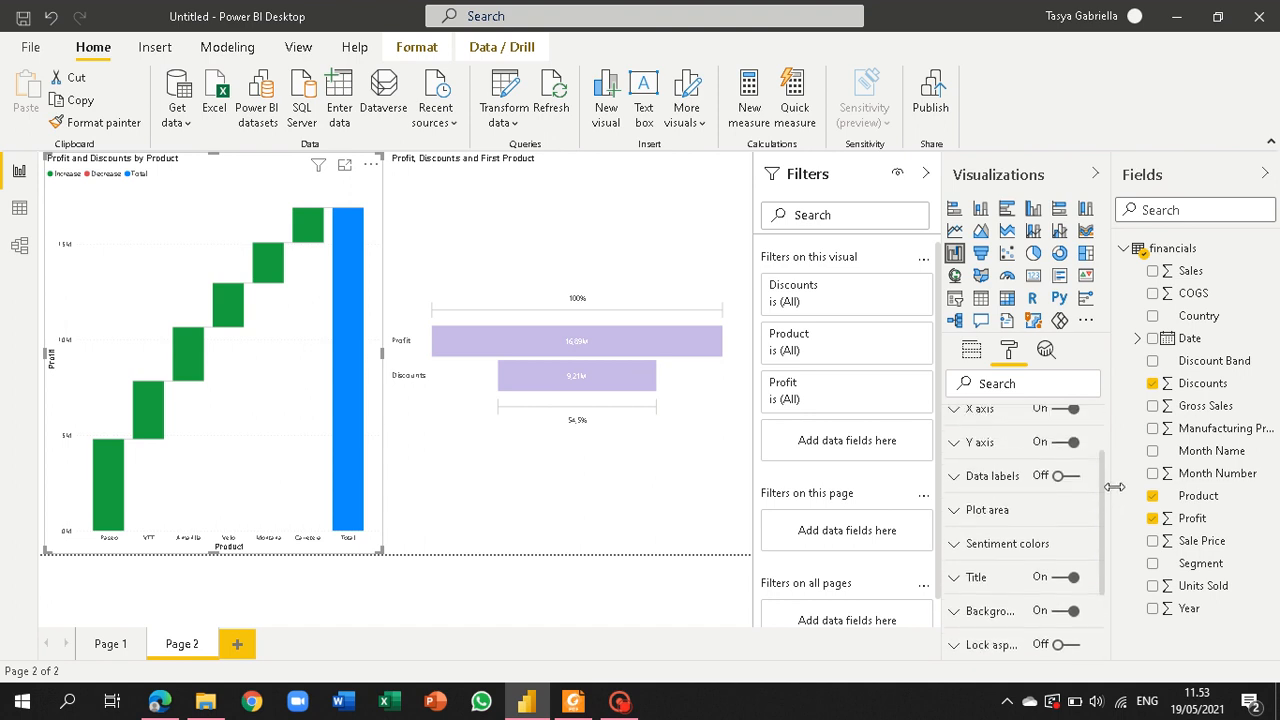
pyautogui.scroll(1, 1113, 487)
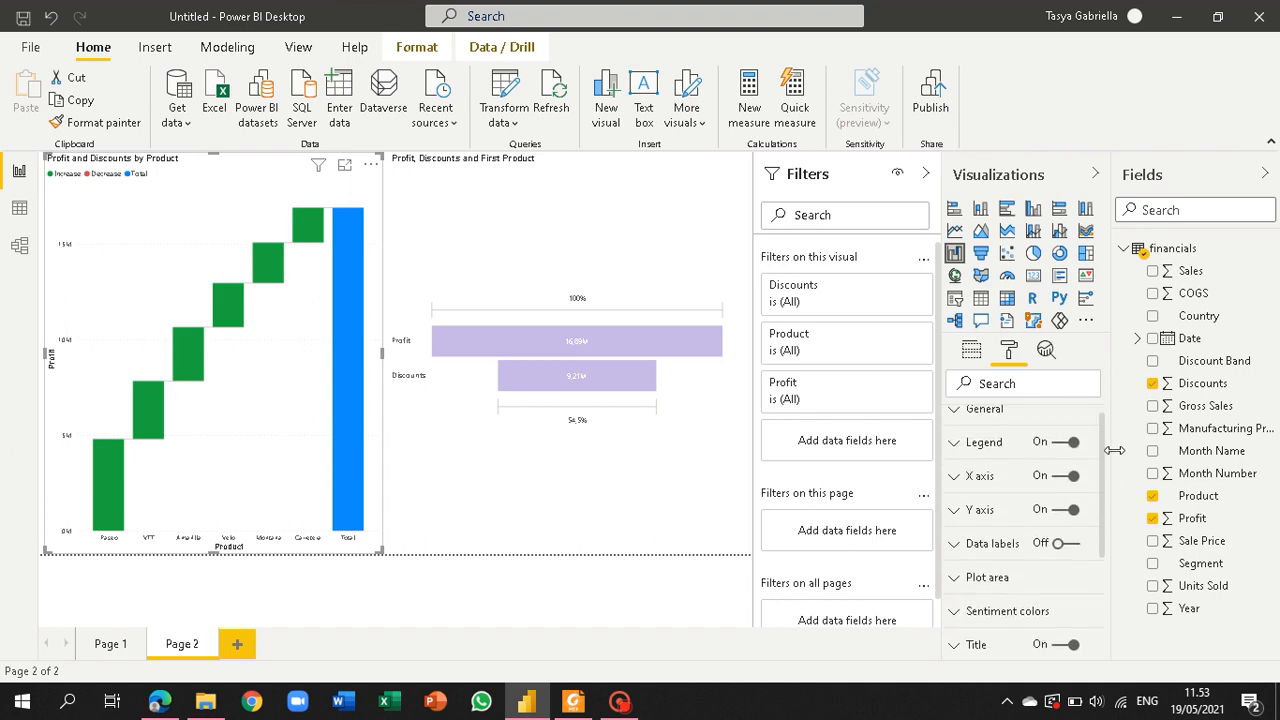
pyautogui.click(1067, 557)
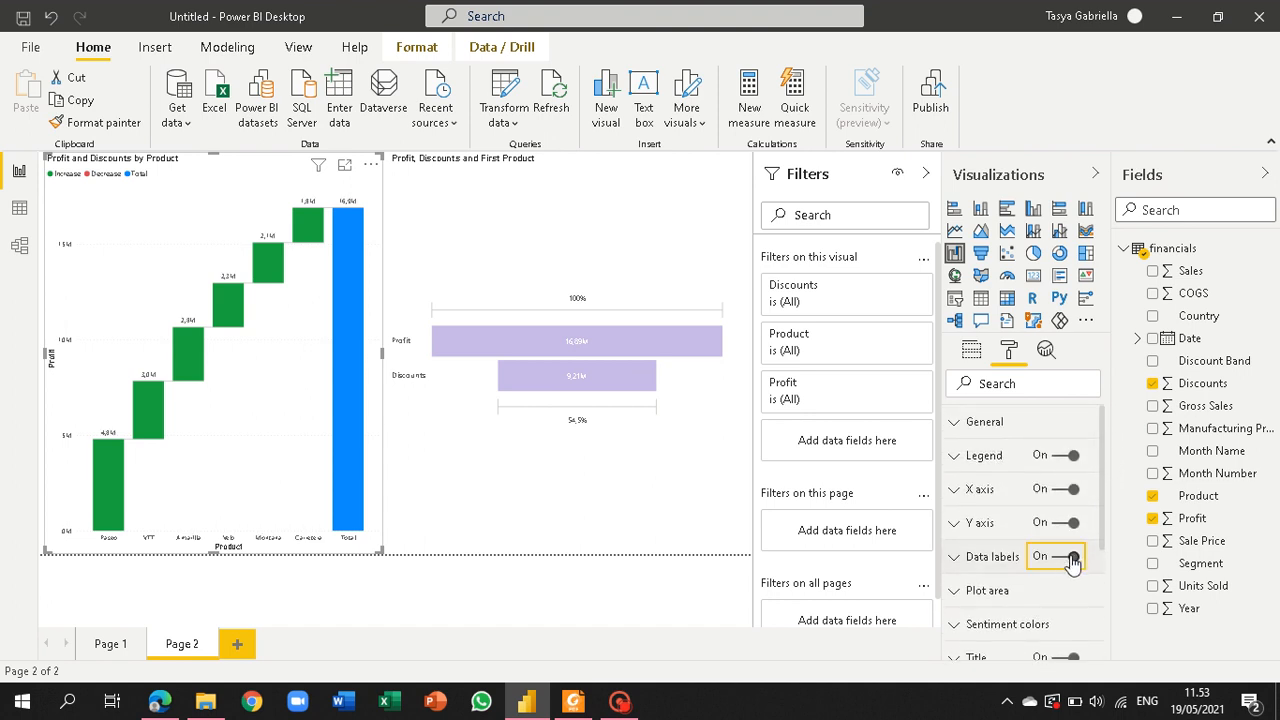
pyautogui.click(1077, 557)
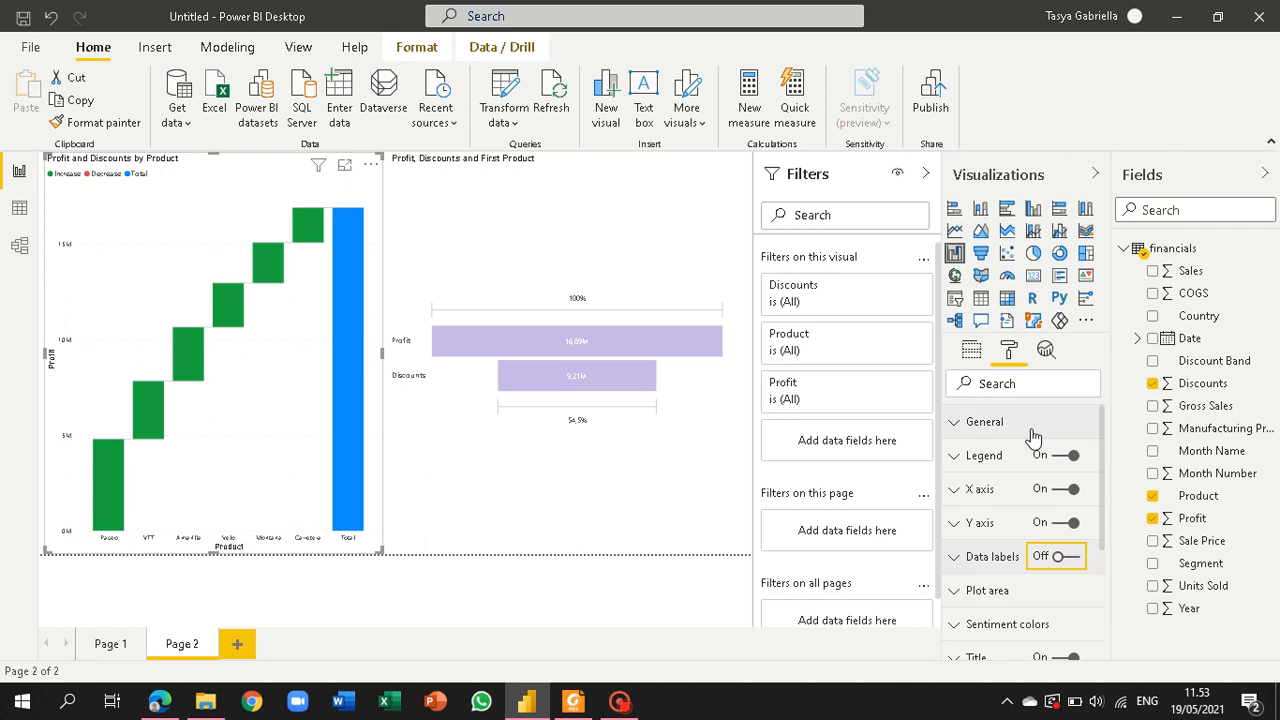
# Step: Examine the waterfall chart's general format settings and its constant line analytics options
pyautogui.click(958, 421)
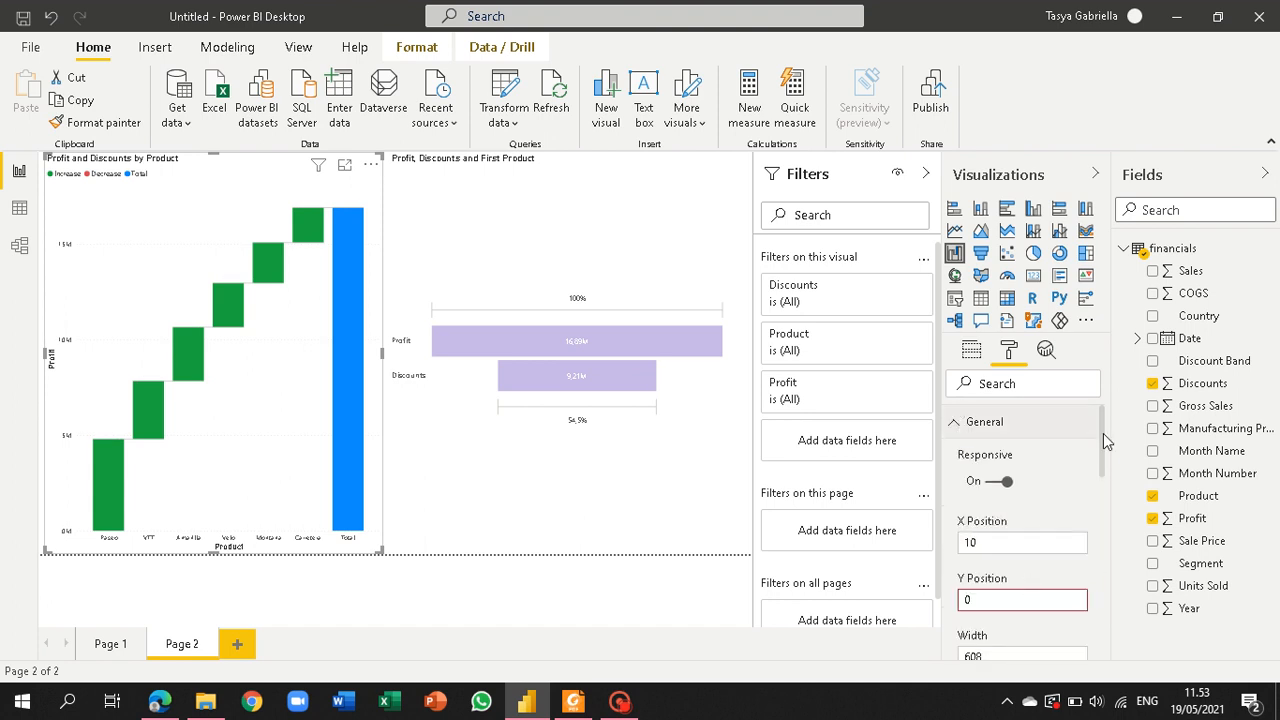
pyautogui.moveTo(1103, 433); pyautogui.dragTo(1113, 340)
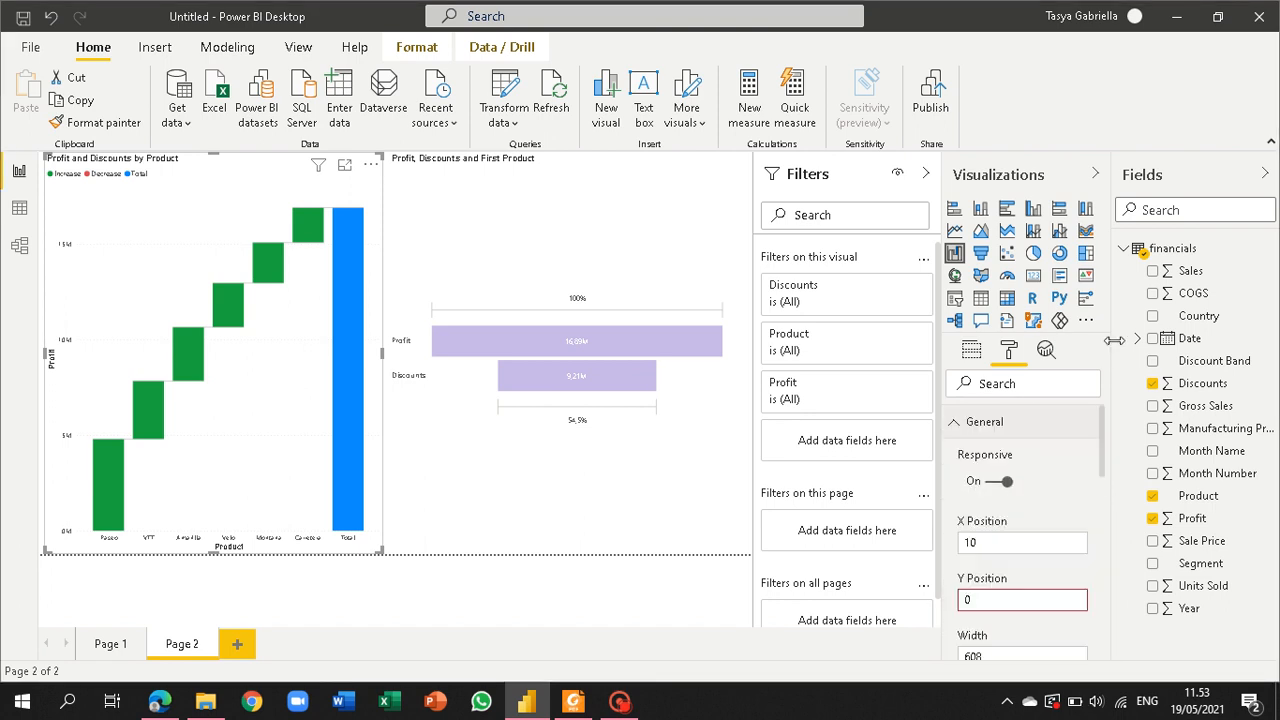
pyautogui.click(1046, 352)
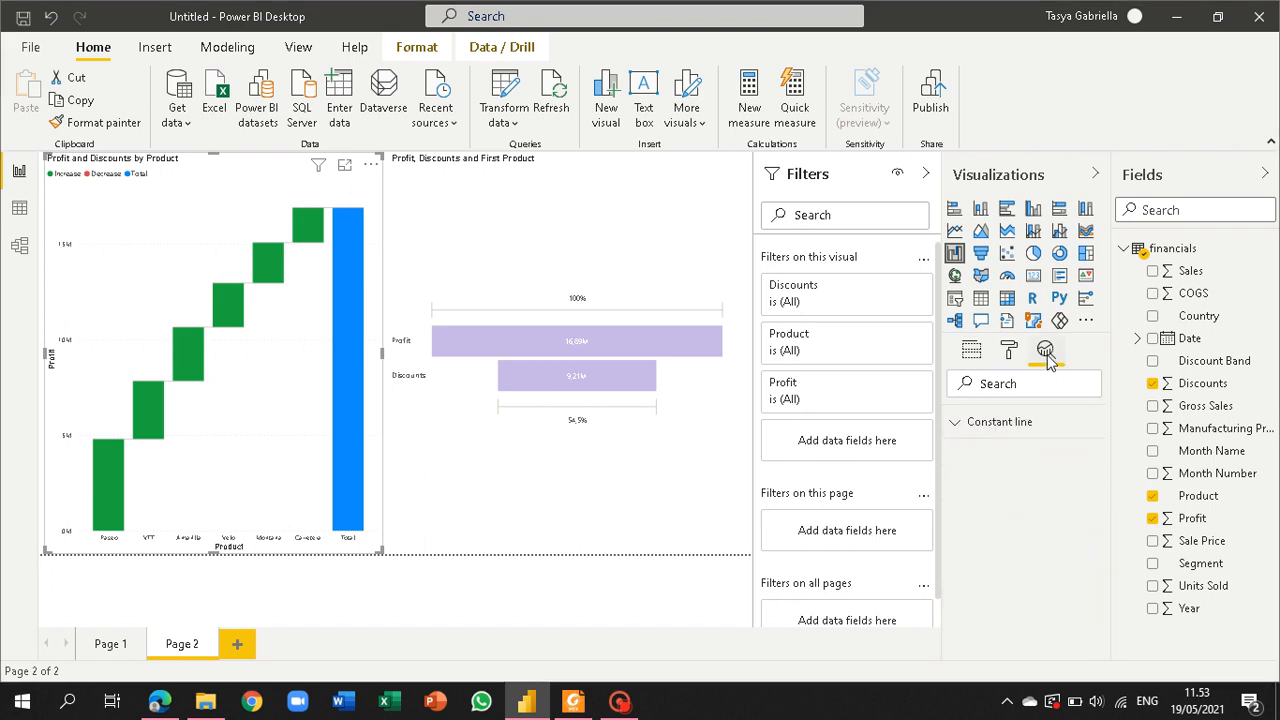
pyautogui.click(962, 432)
pyautogui.scroll(-1, 1103, 525)
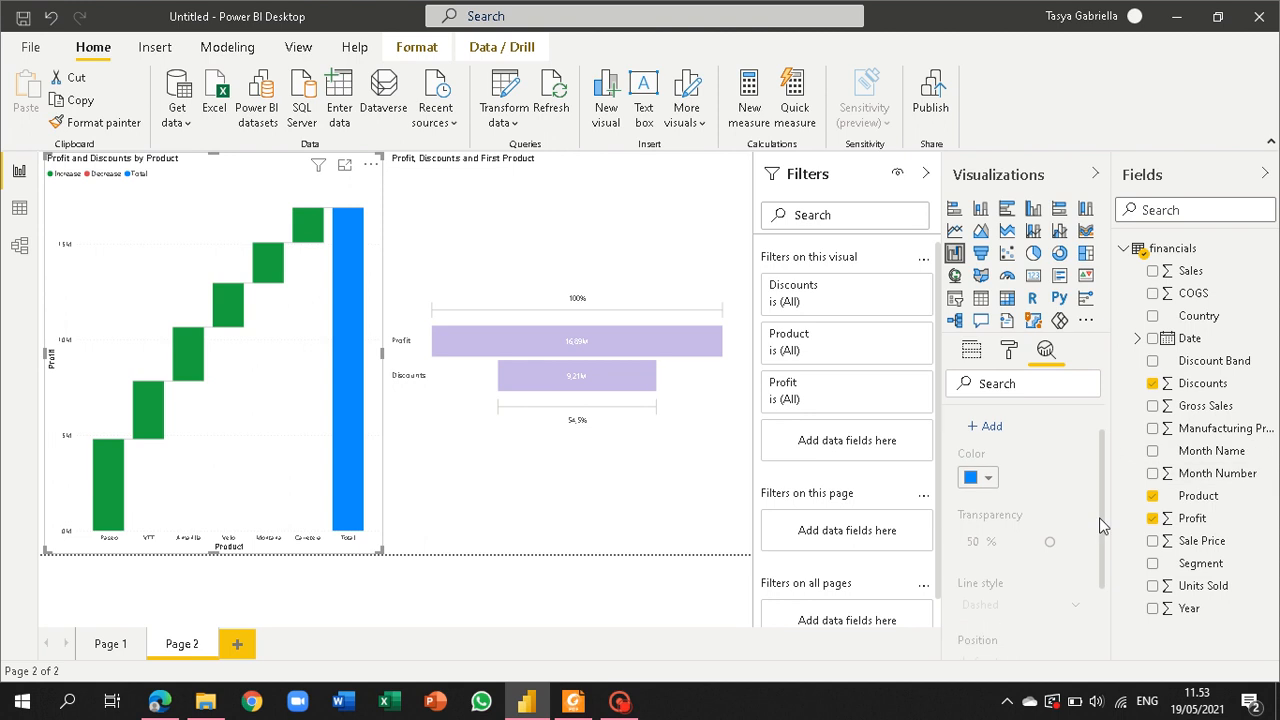
pyautogui.moveTo(1100, 587); pyautogui.dragTo(1103, 441)
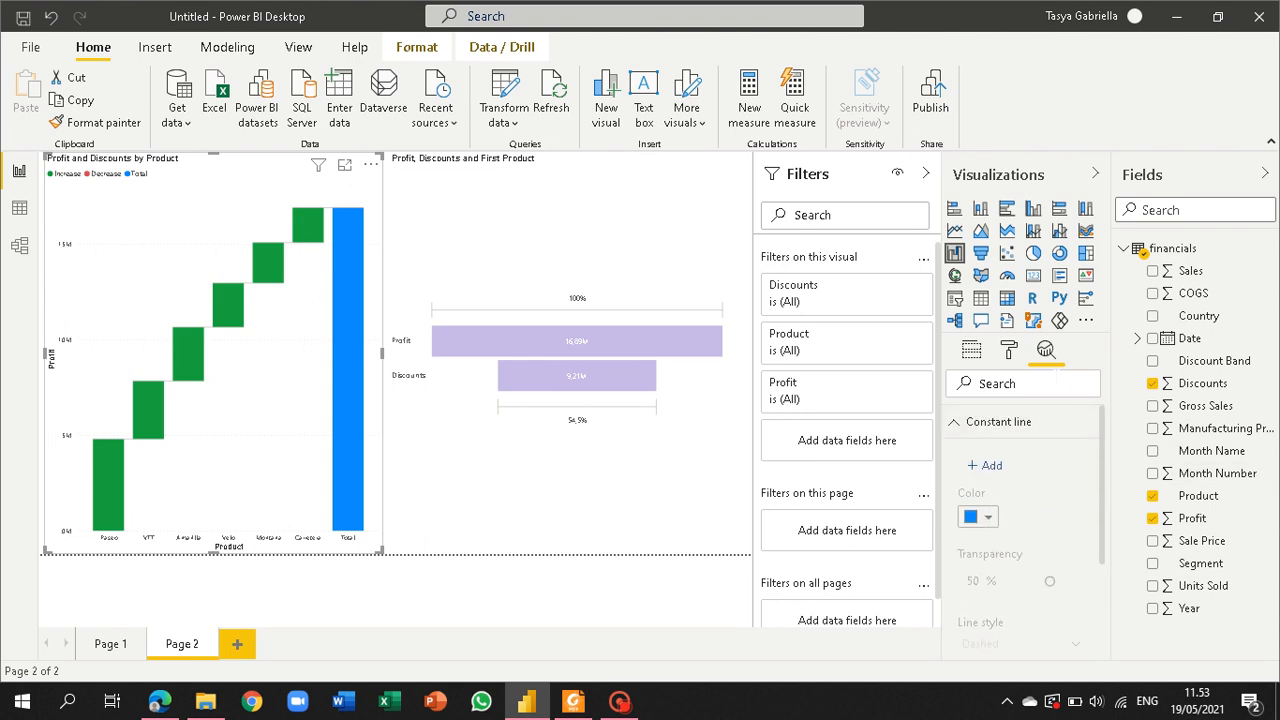
pyautogui.click(955, 421)
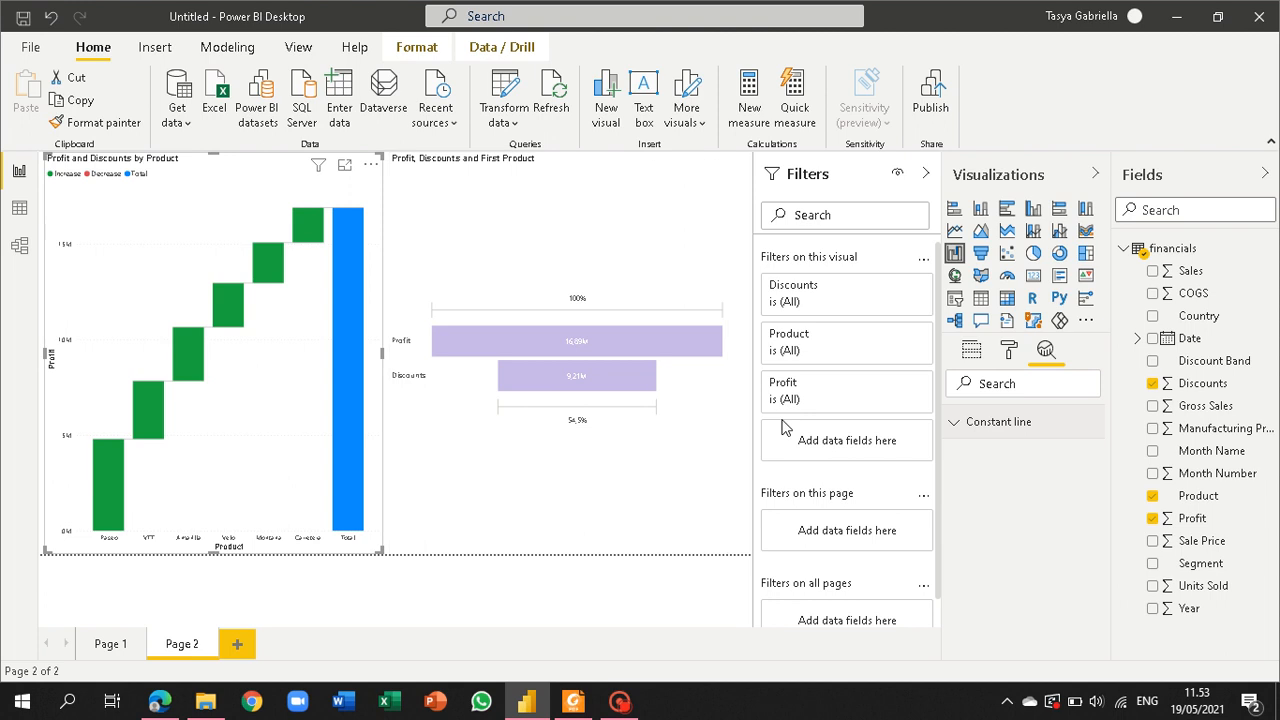
# Step: On Page 1, sort the Units Sold table by Year in descending order and view its analytics options
pyautogui.click(111, 645)
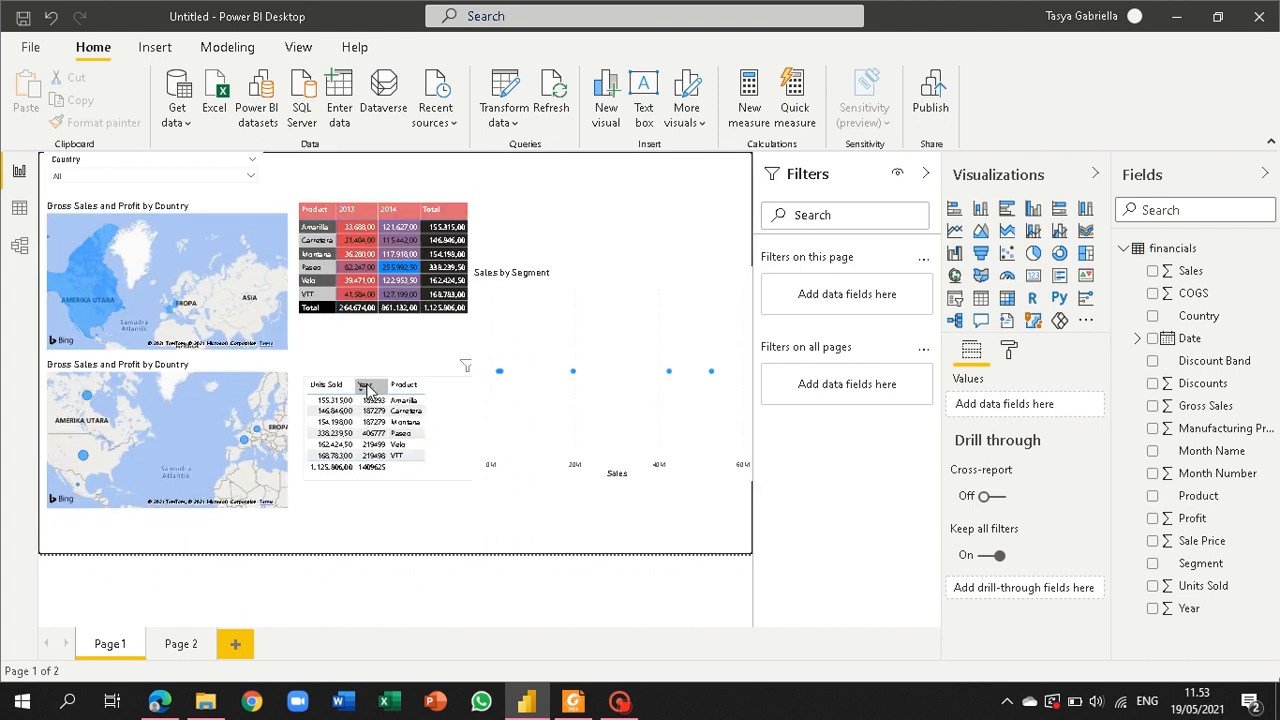
pyautogui.click(435, 478)
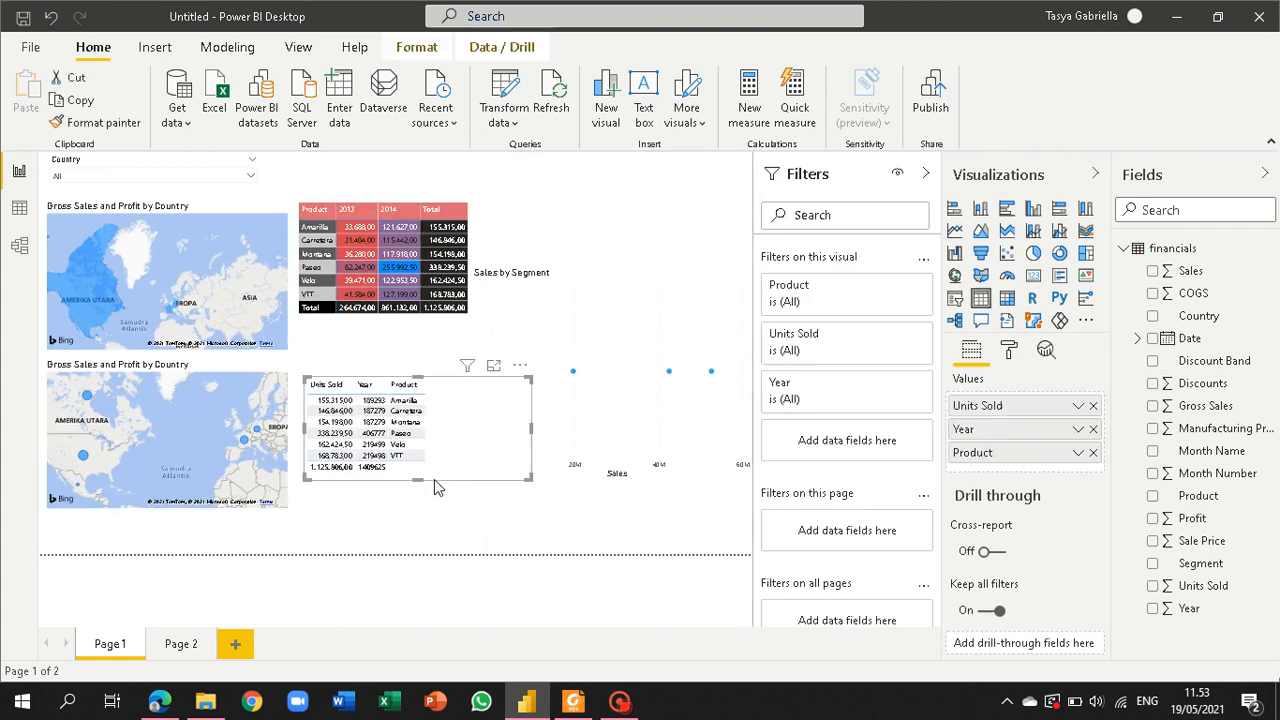
pyautogui.click(1047, 352)
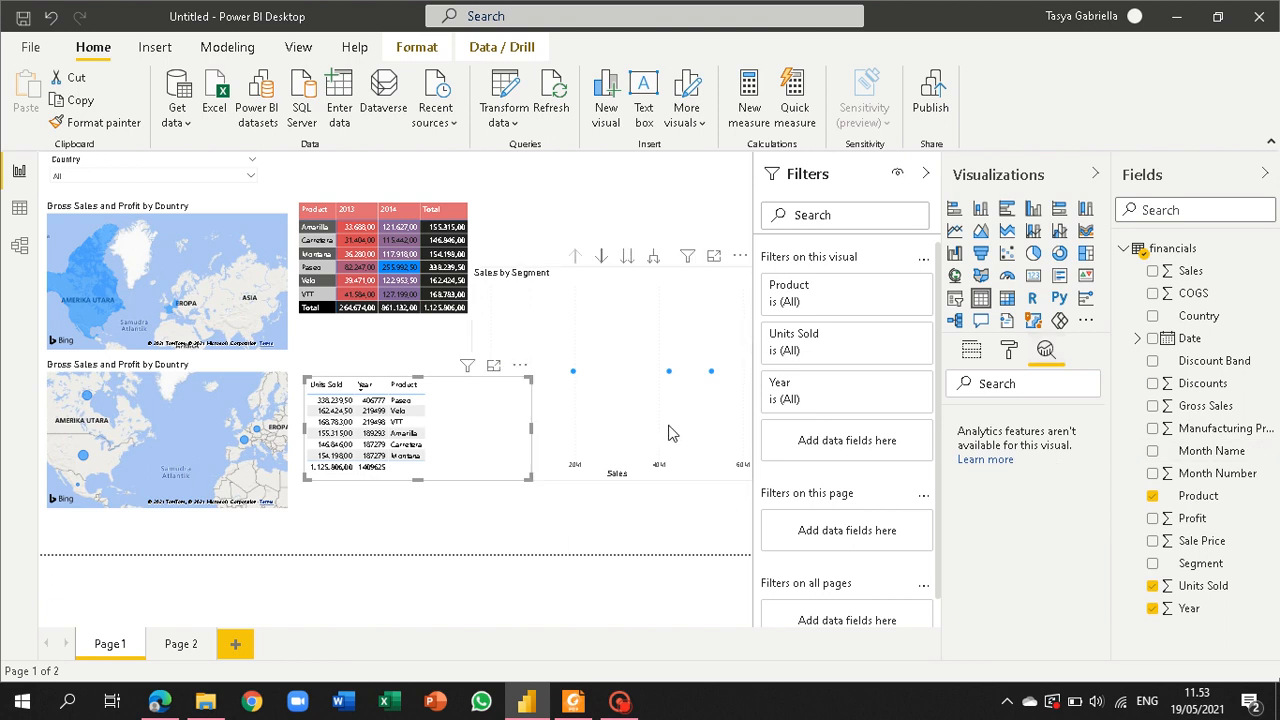
# Step: Examine the scatter chart's analytics options, including the X-axis and Y-axis constant lines, min line and median line
pyautogui.click(656, 348)
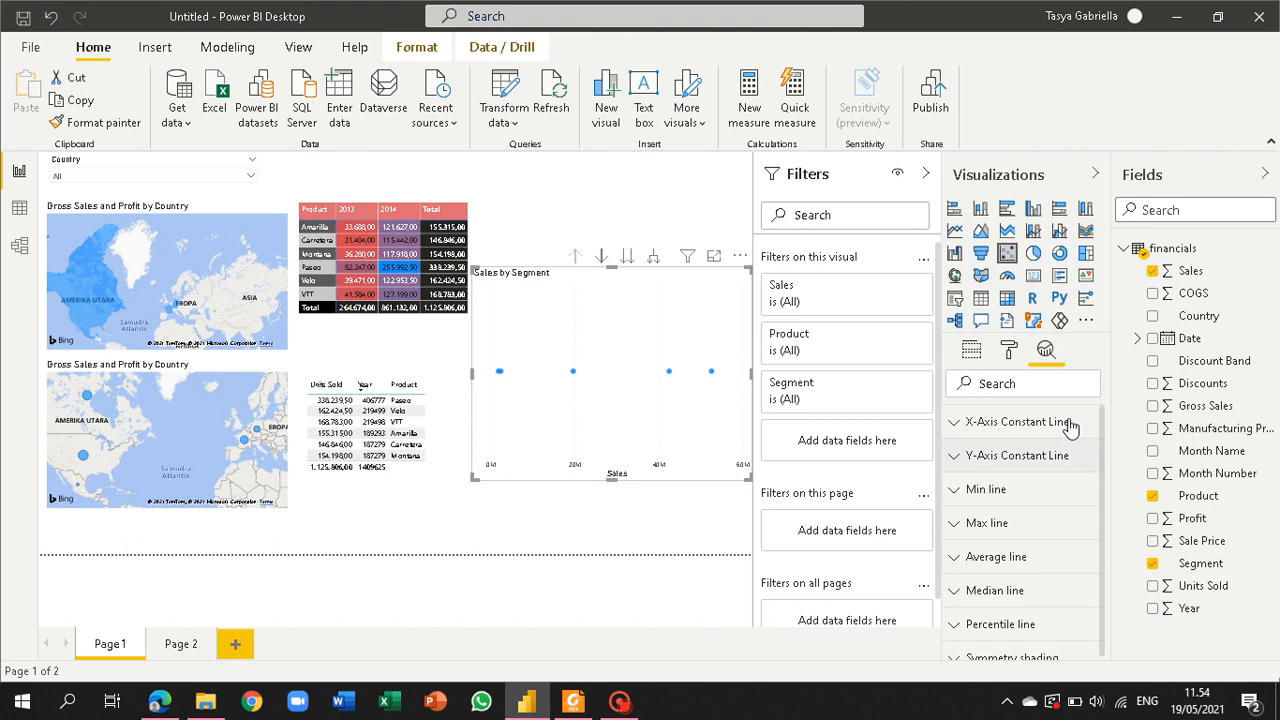
pyautogui.scroll(-1, 1101, 409)
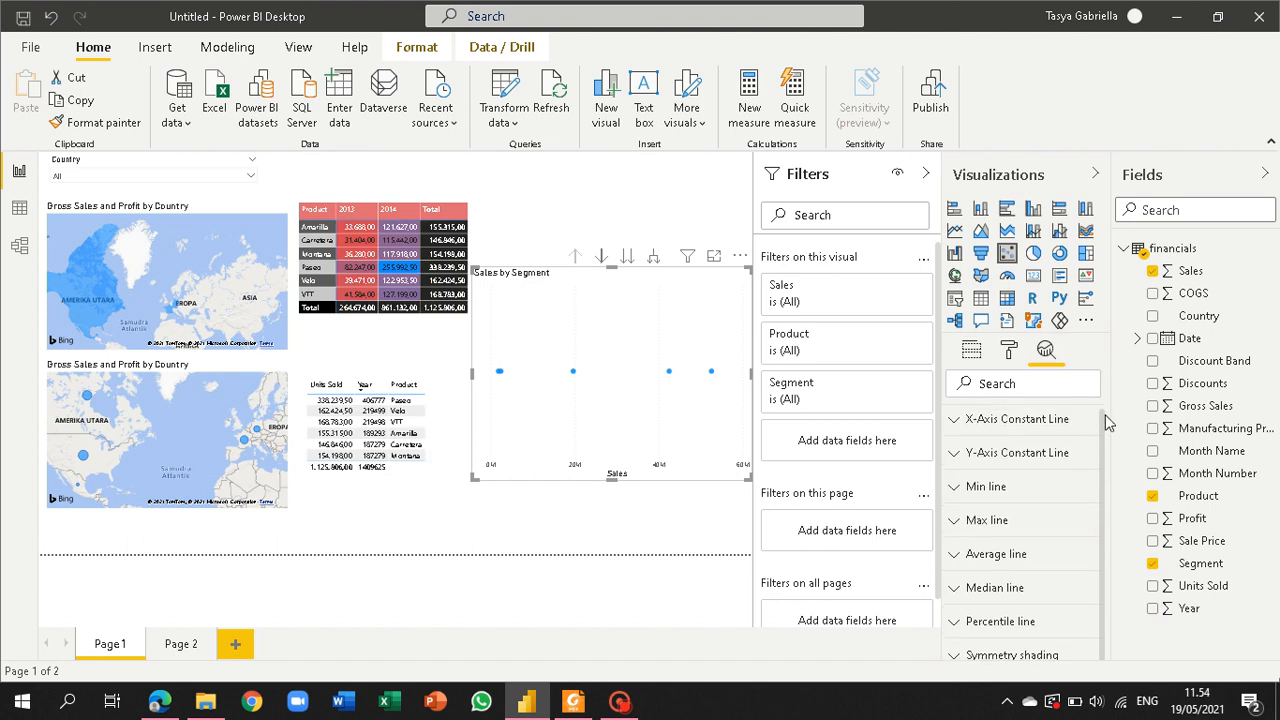
pyautogui.click(955, 421)
pyautogui.click(955, 419)
pyautogui.click(953, 455)
pyautogui.click(953, 455)
pyautogui.click(956, 488)
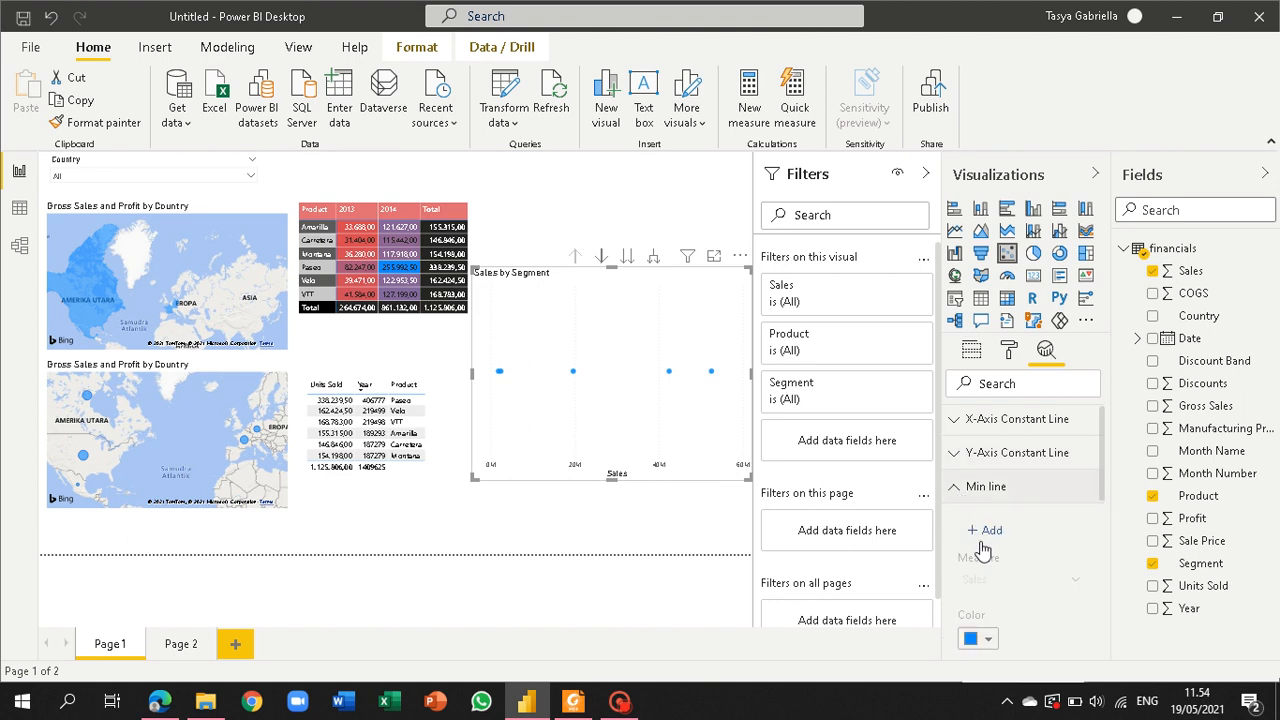
pyautogui.click(954, 488)
pyautogui.click(955, 490)
pyautogui.click(955, 487)
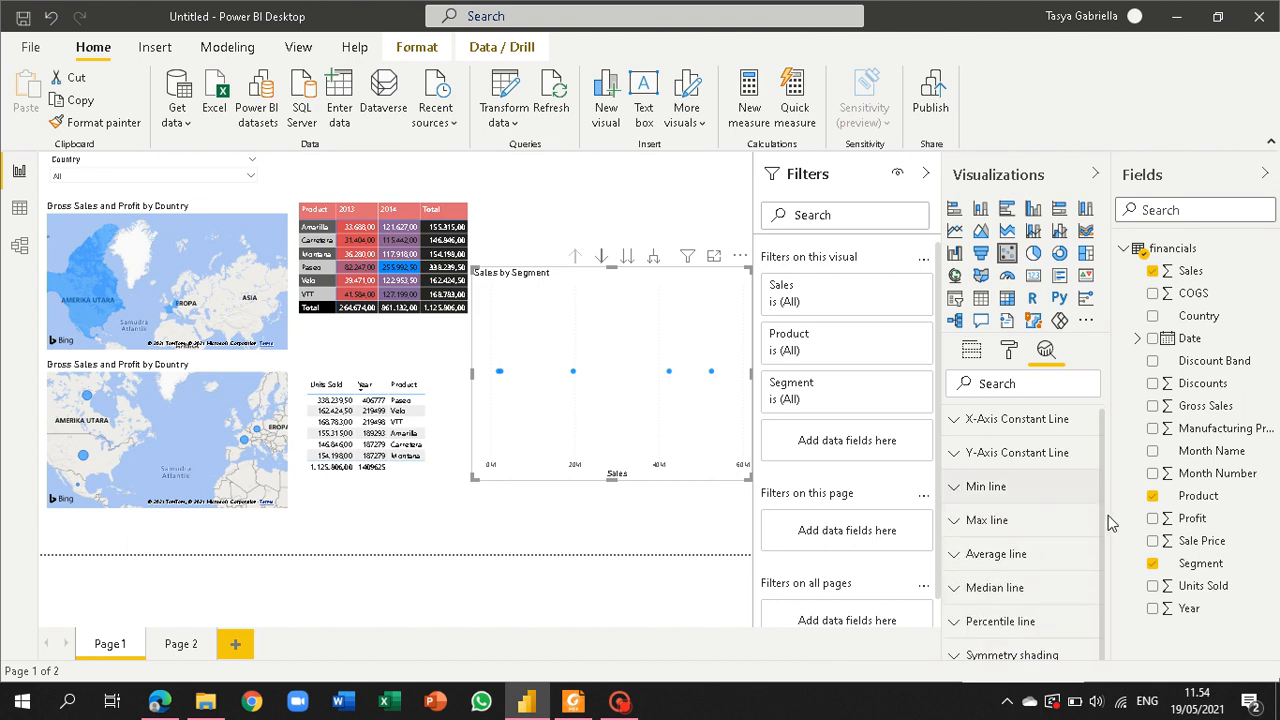
pyautogui.click(958, 587)
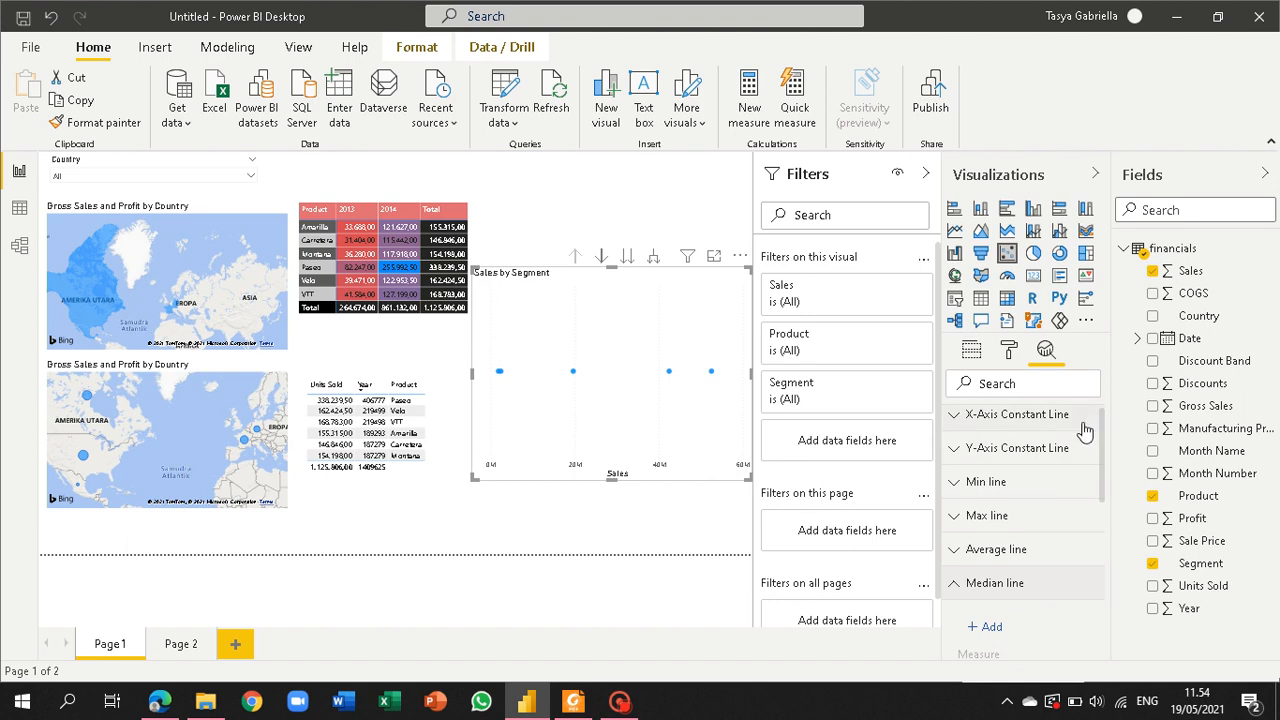
pyautogui.scroll(1, 1100, 440)
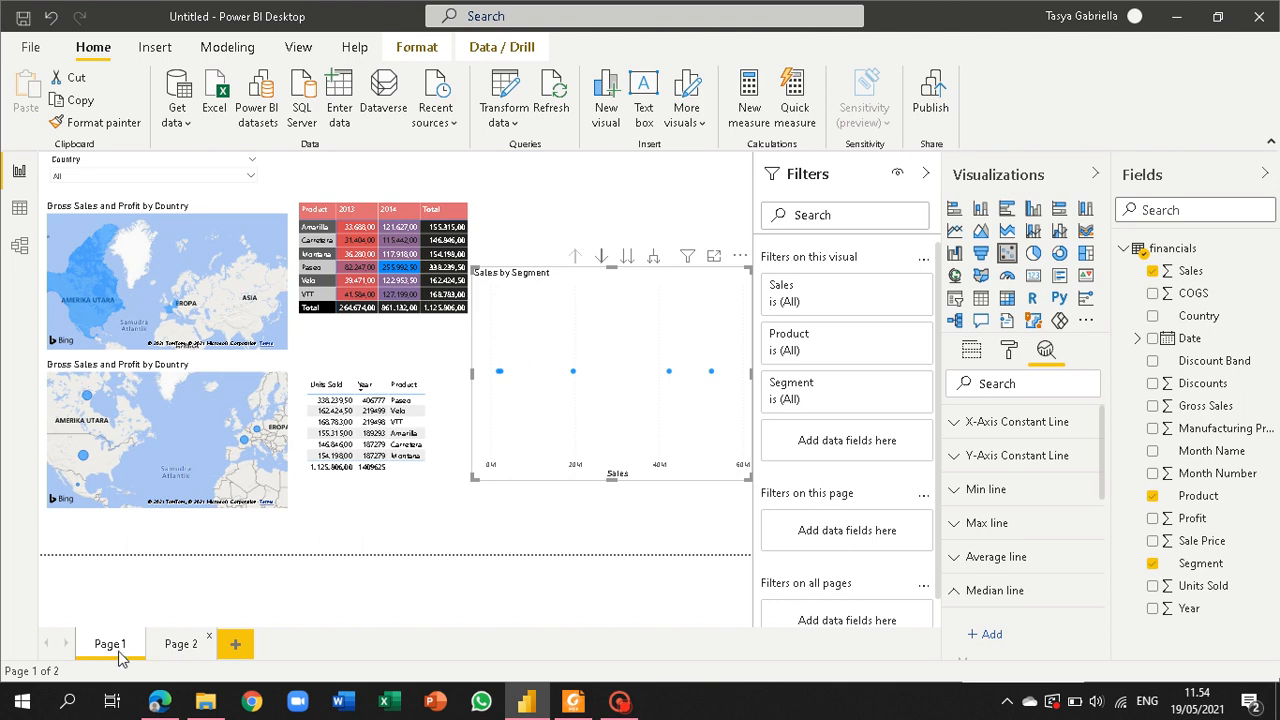
# Step: Return to Page 2, and switch to Foxit Reader to view the RPS LAB SI Genap 2020-2021 course plan
pyautogui.click(181, 645)
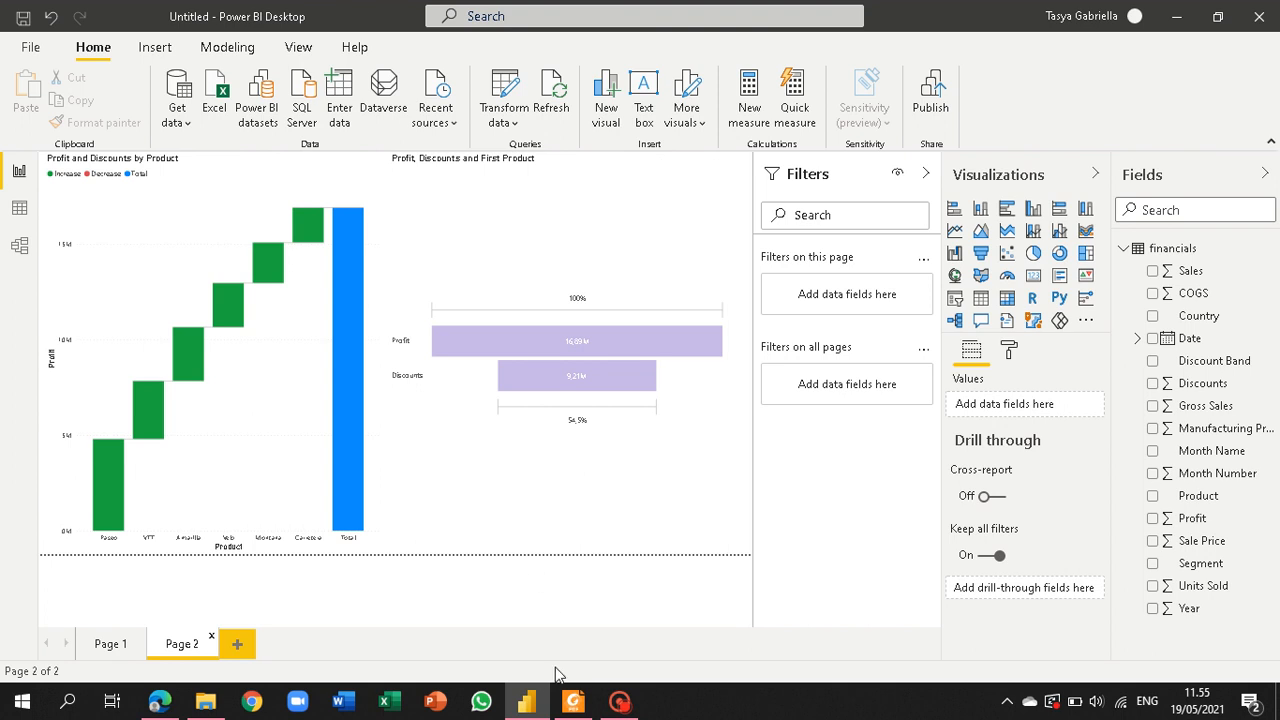
pyautogui.click(571, 709)
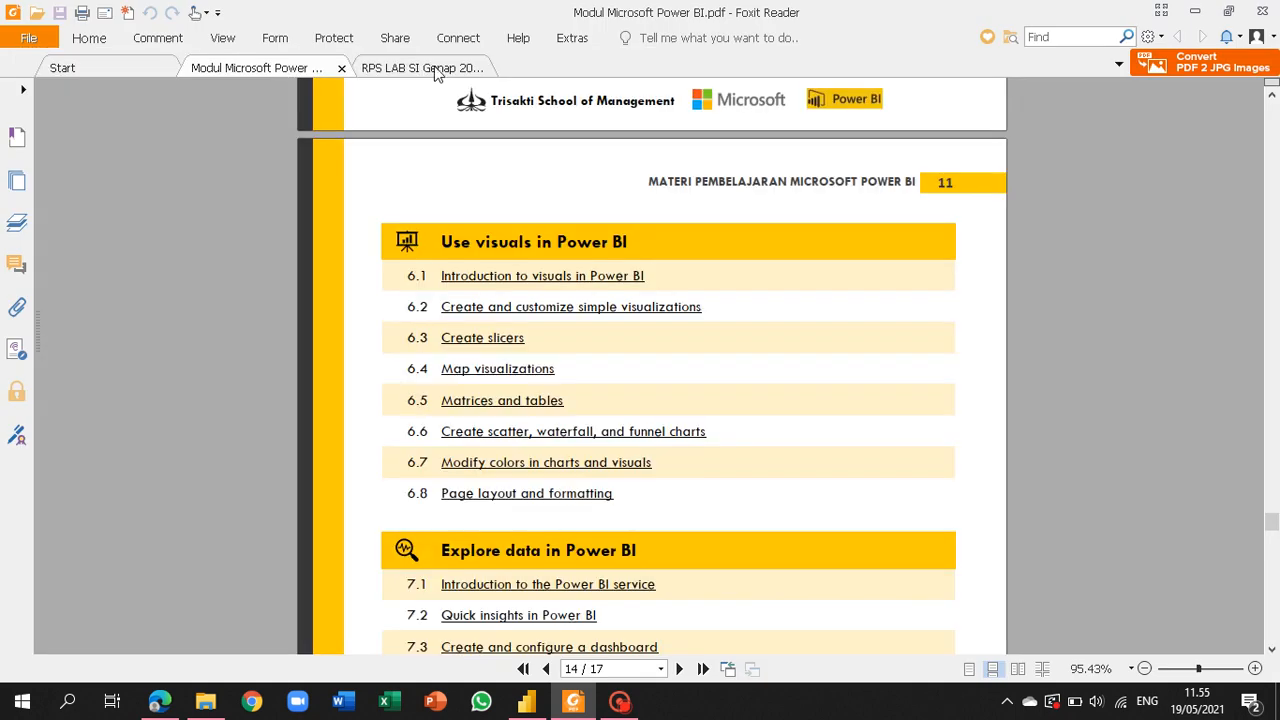
pyautogui.click(419, 72)
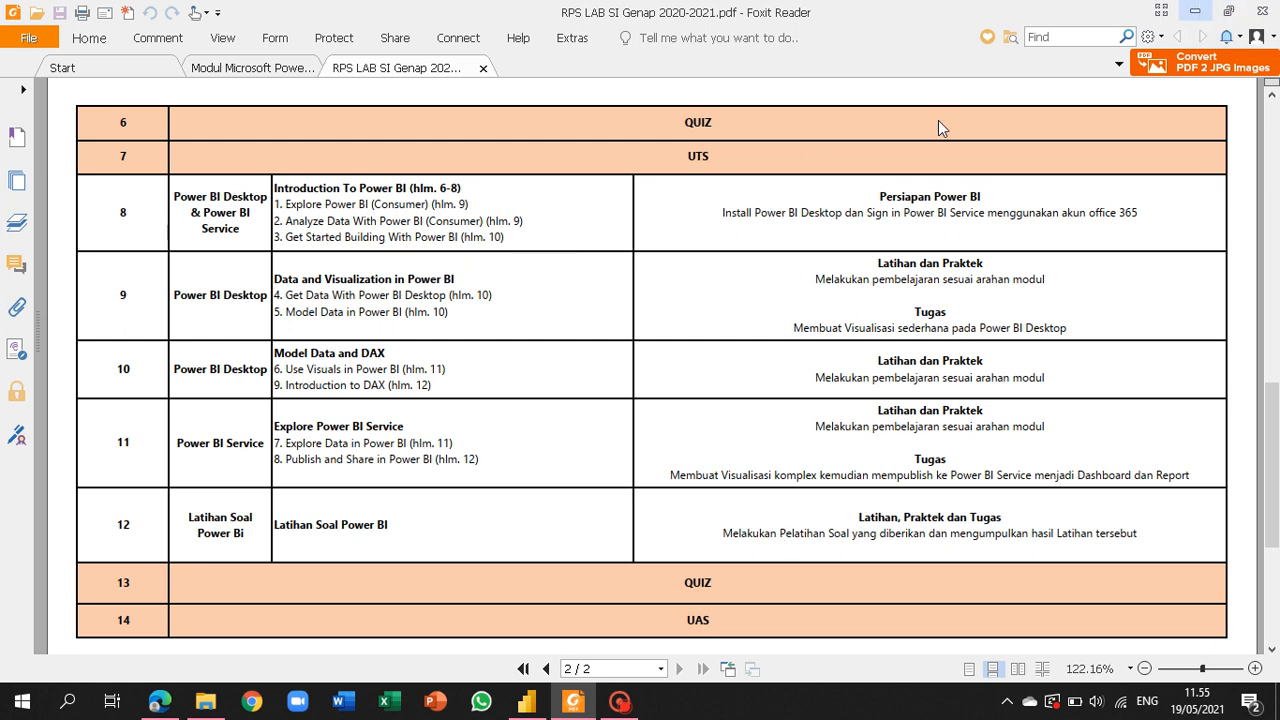
# Step: Switch to Power BI Desktop, insert a text box reading LAPORAN PT ABC on Page 1, and make it wider and shallower above the scatter chart
pyautogui.click(1195, 12)
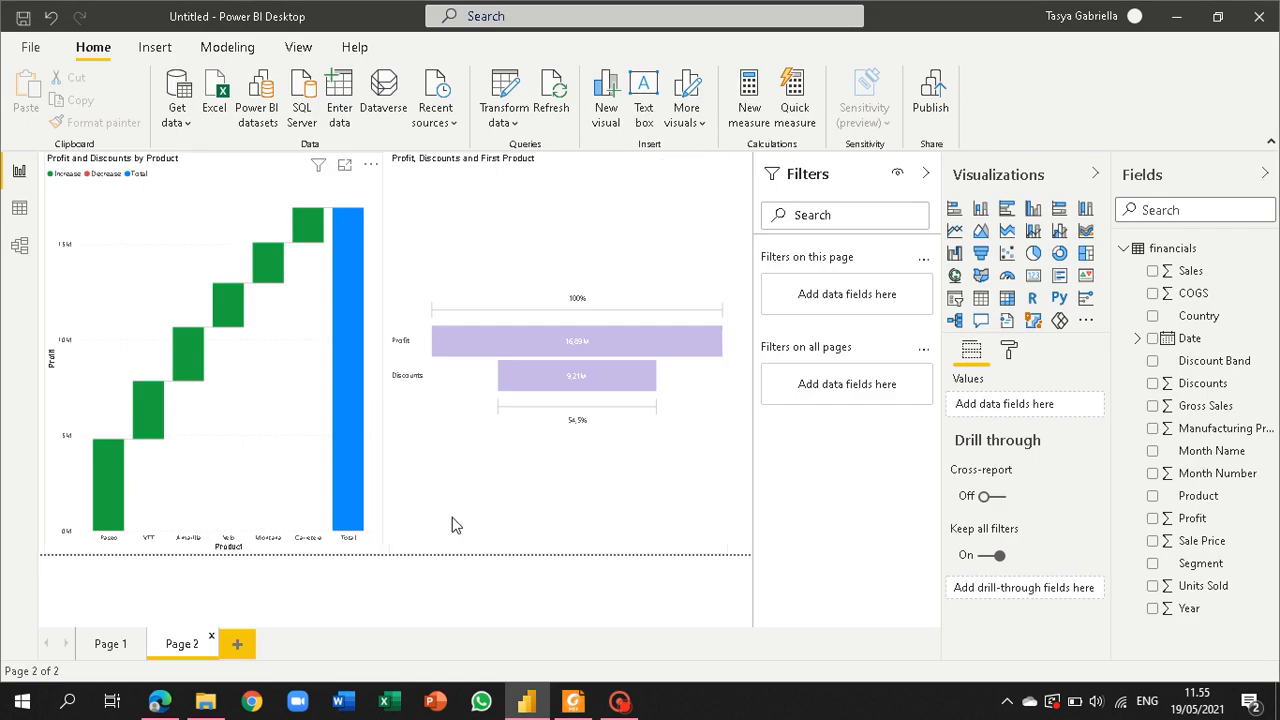
pyautogui.click(104, 646)
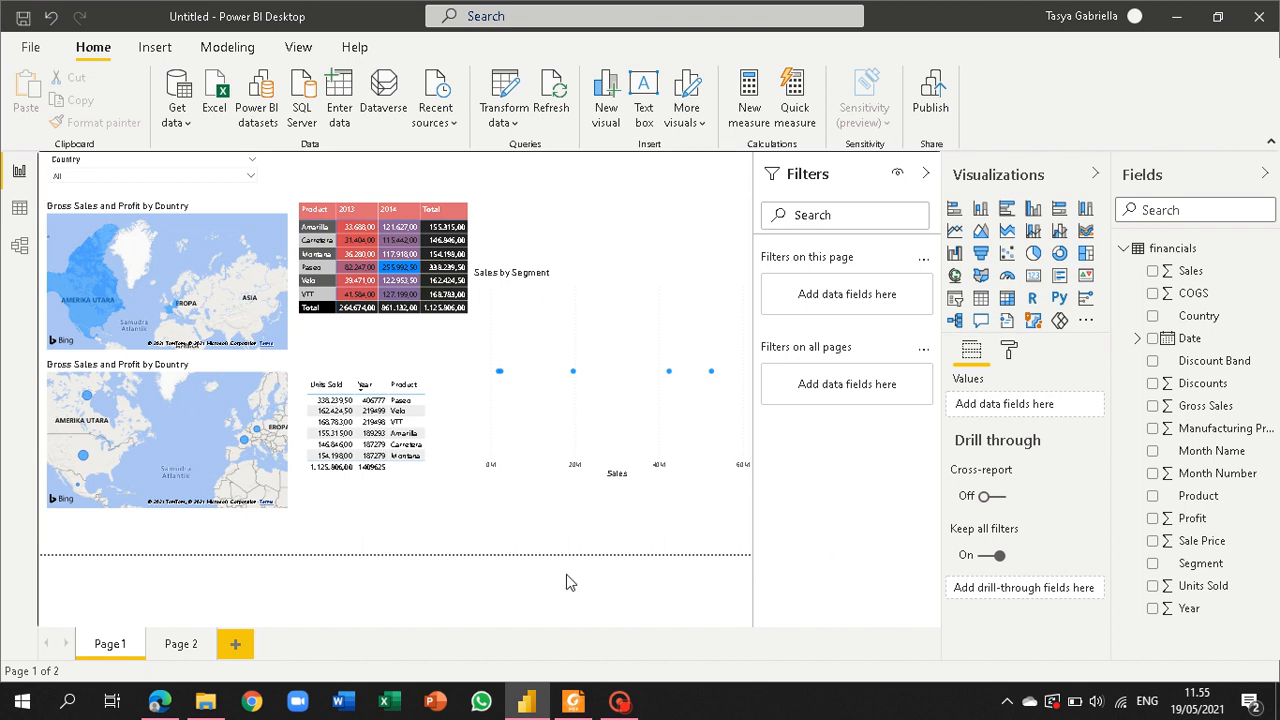
pyautogui.click(155, 48)
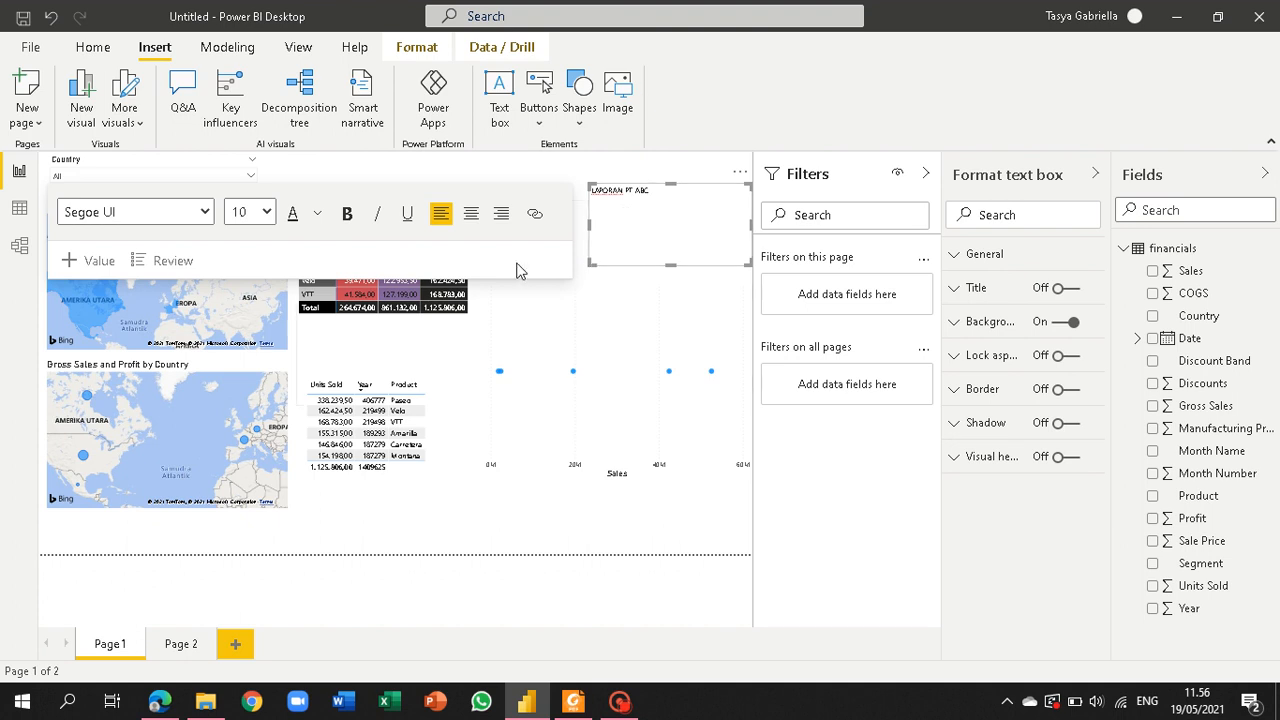
pyautogui.moveTo(590, 265); pyautogui.dragTo(487, 199)
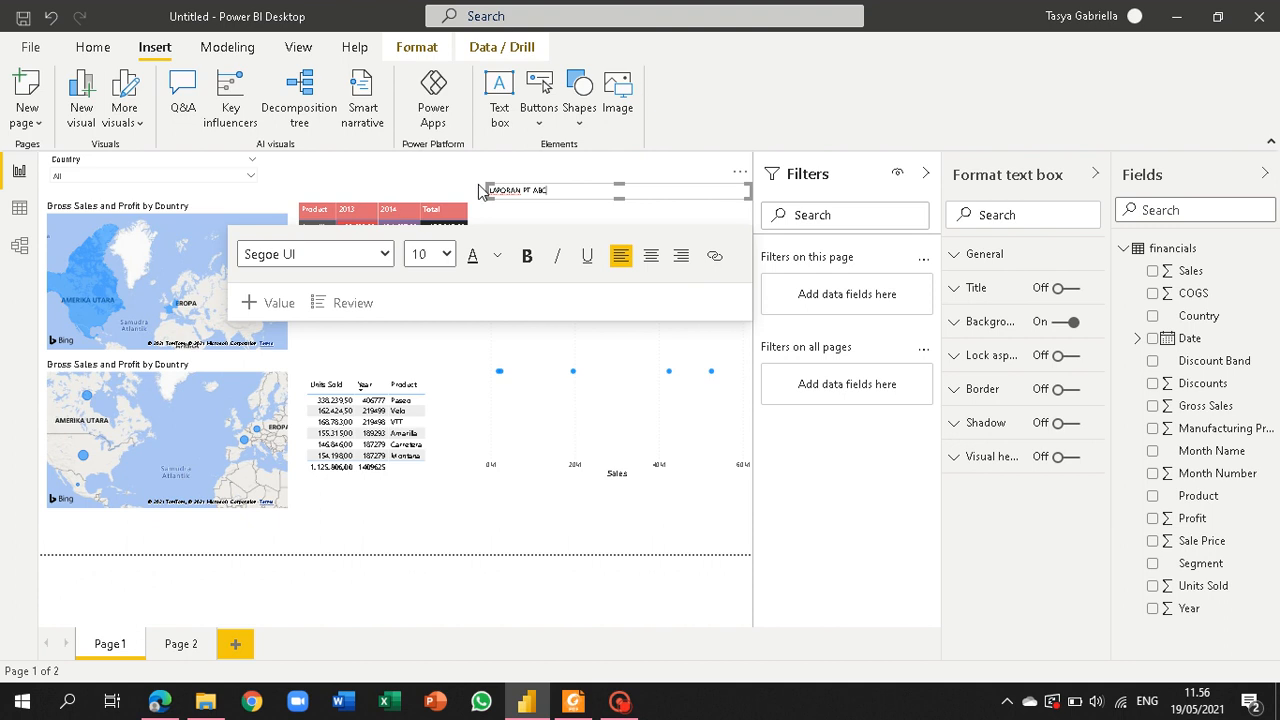
# Step: Right-align the LAPORAN PT ABC title text and set its font to Georgia
pyautogui.hotkey('ctrl', 'a')
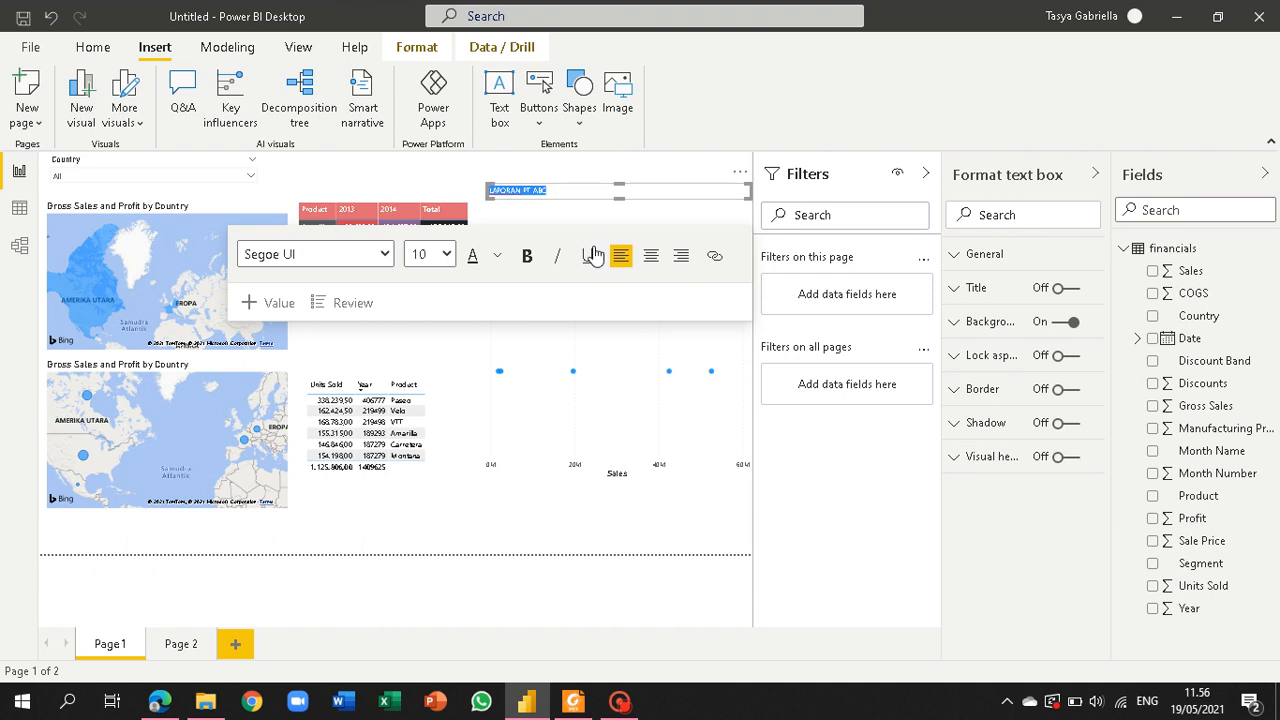
pyautogui.click(690, 261)
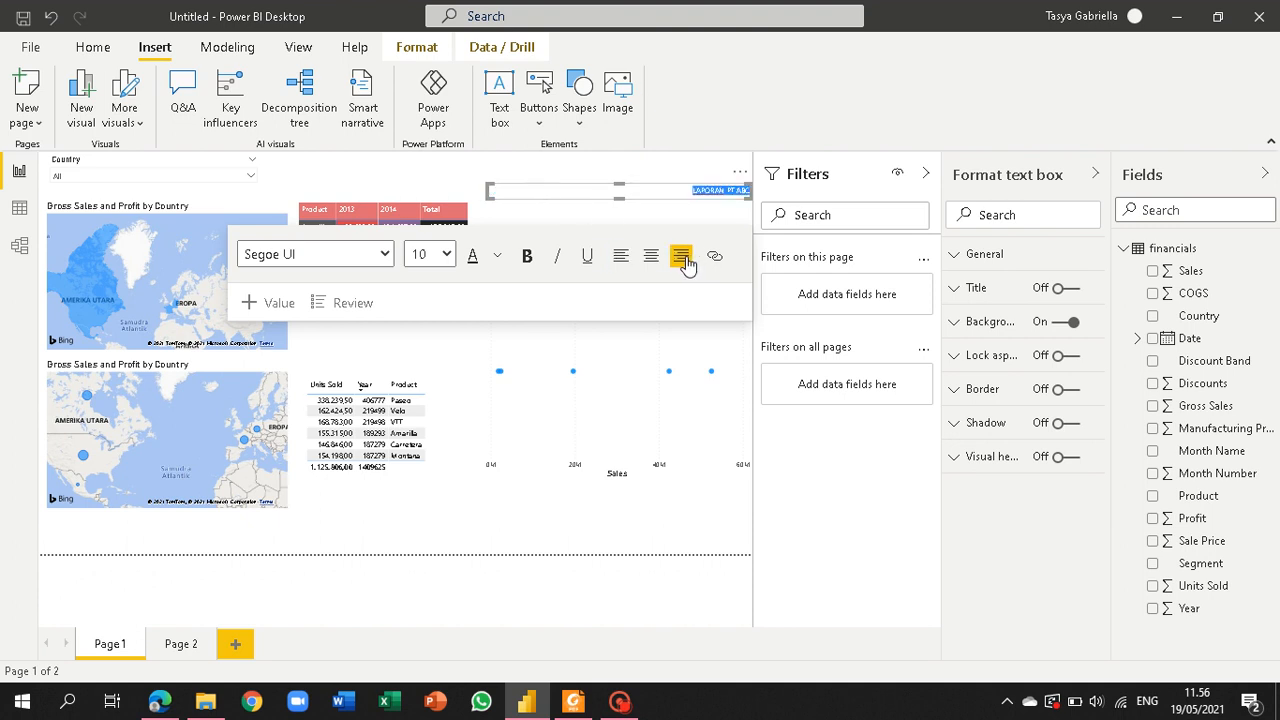
pyautogui.click(386, 256)
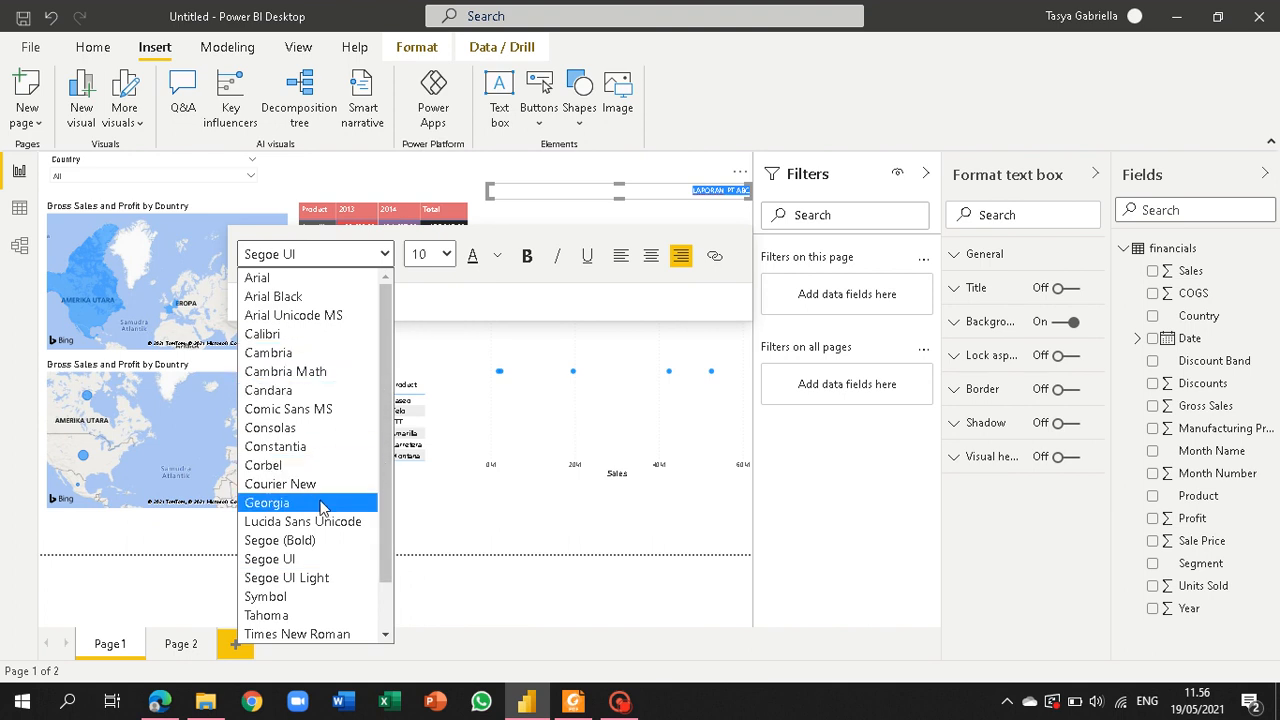
pyautogui.click(320, 510)
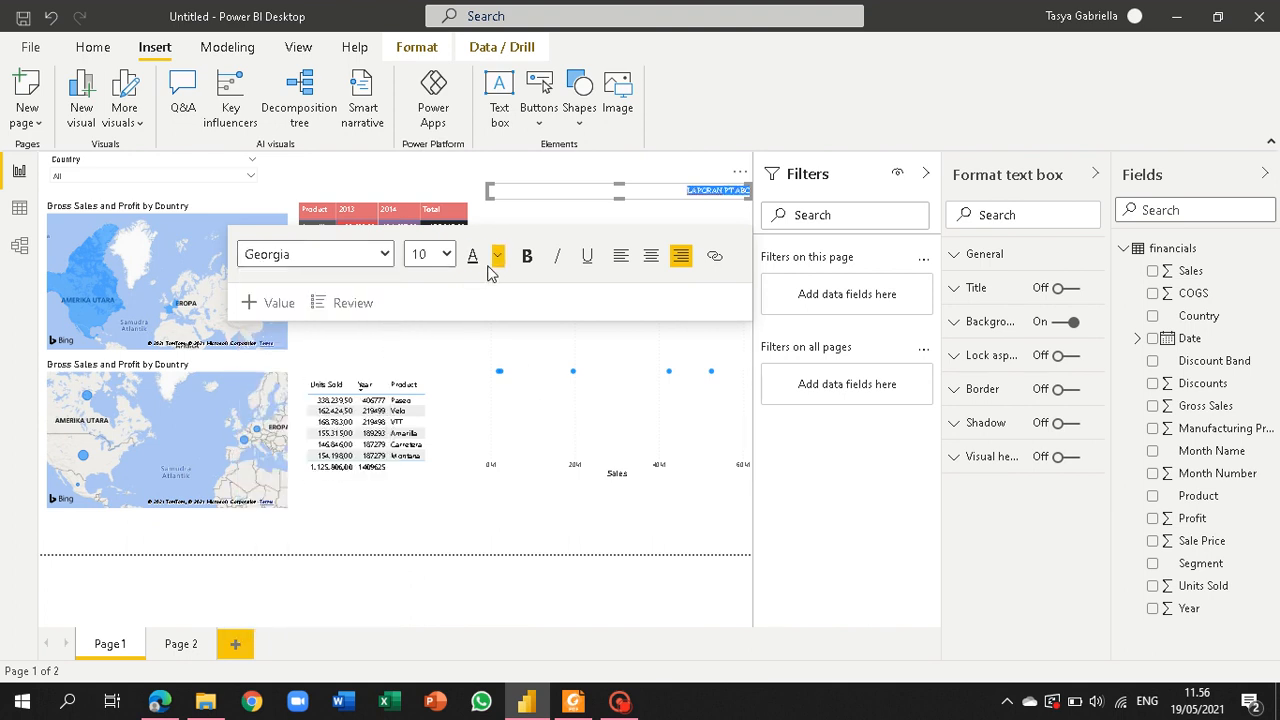
# Step: Set the title text to size 20 in the red theme color and increase the text box height to fit it
pyautogui.click(440, 256)
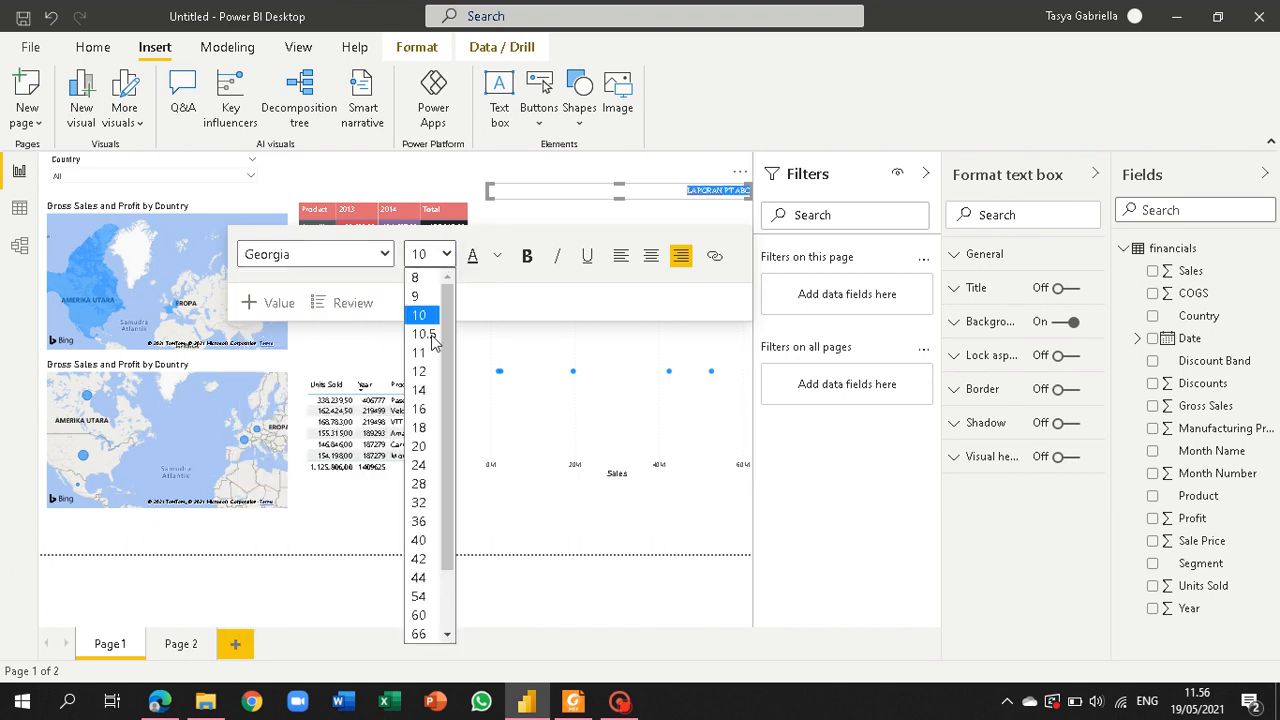
pyautogui.click(419, 446)
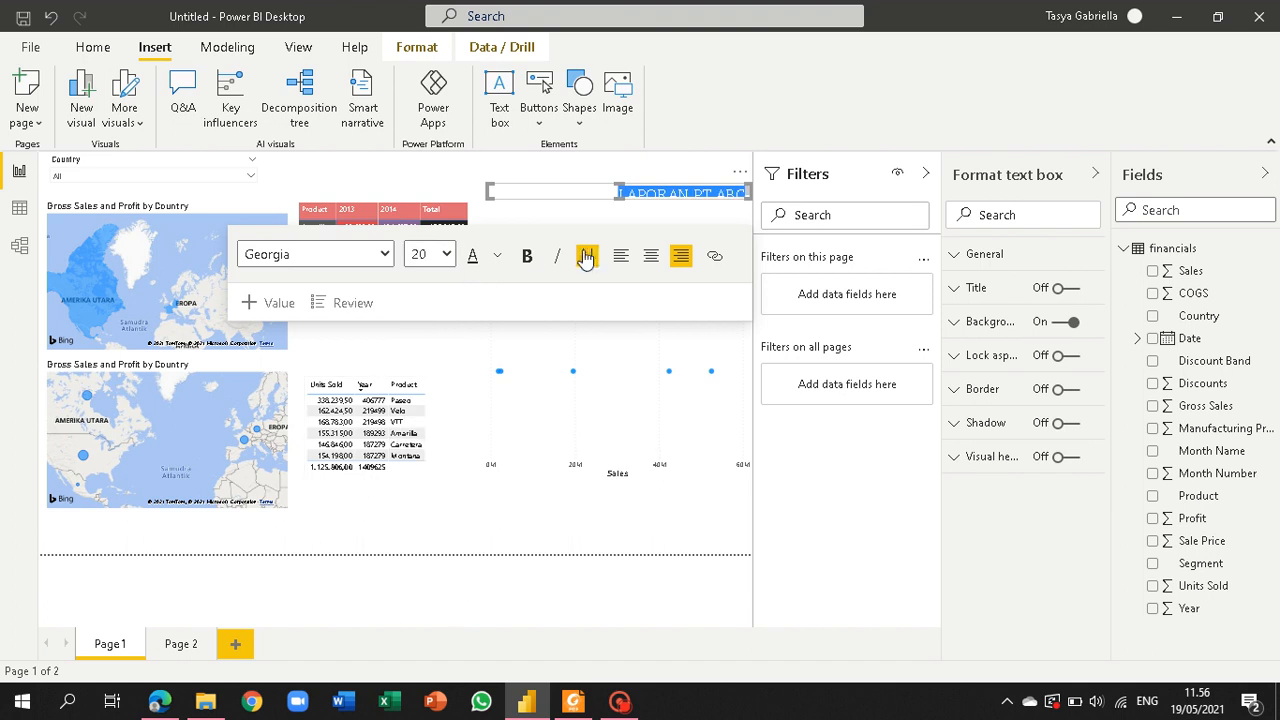
pyautogui.click(497, 256)
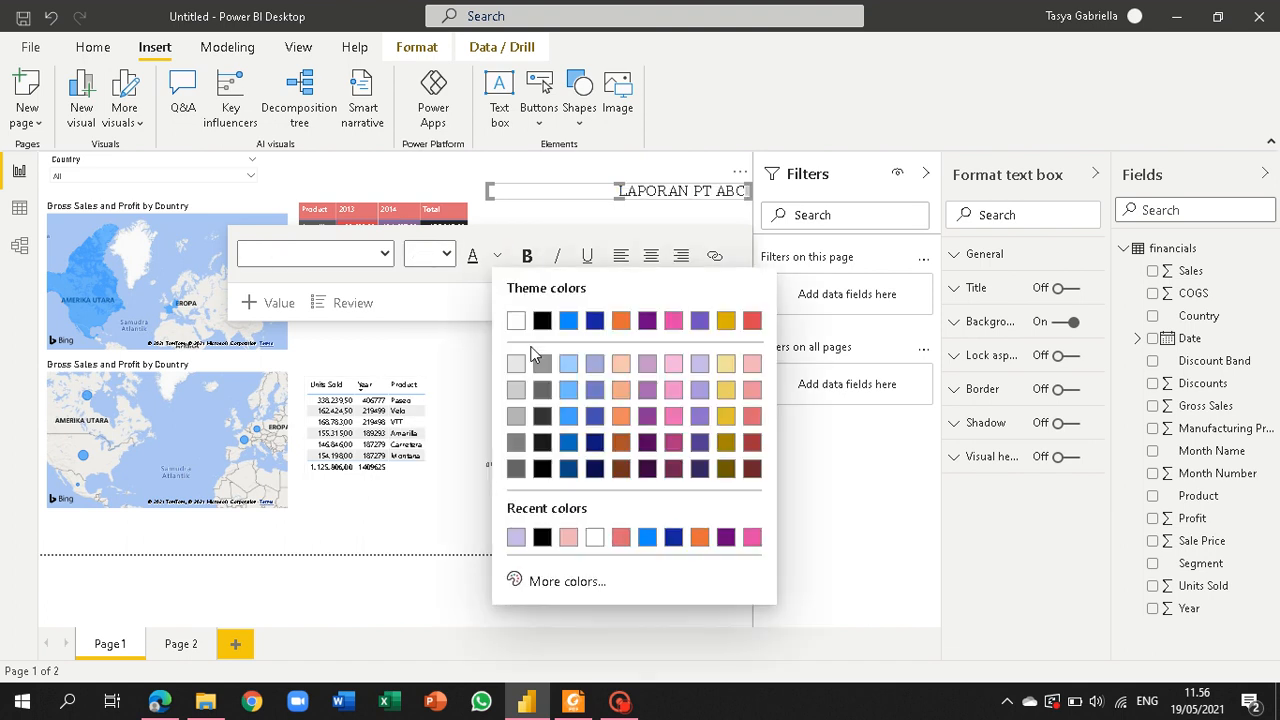
pyautogui.click(752, 320)
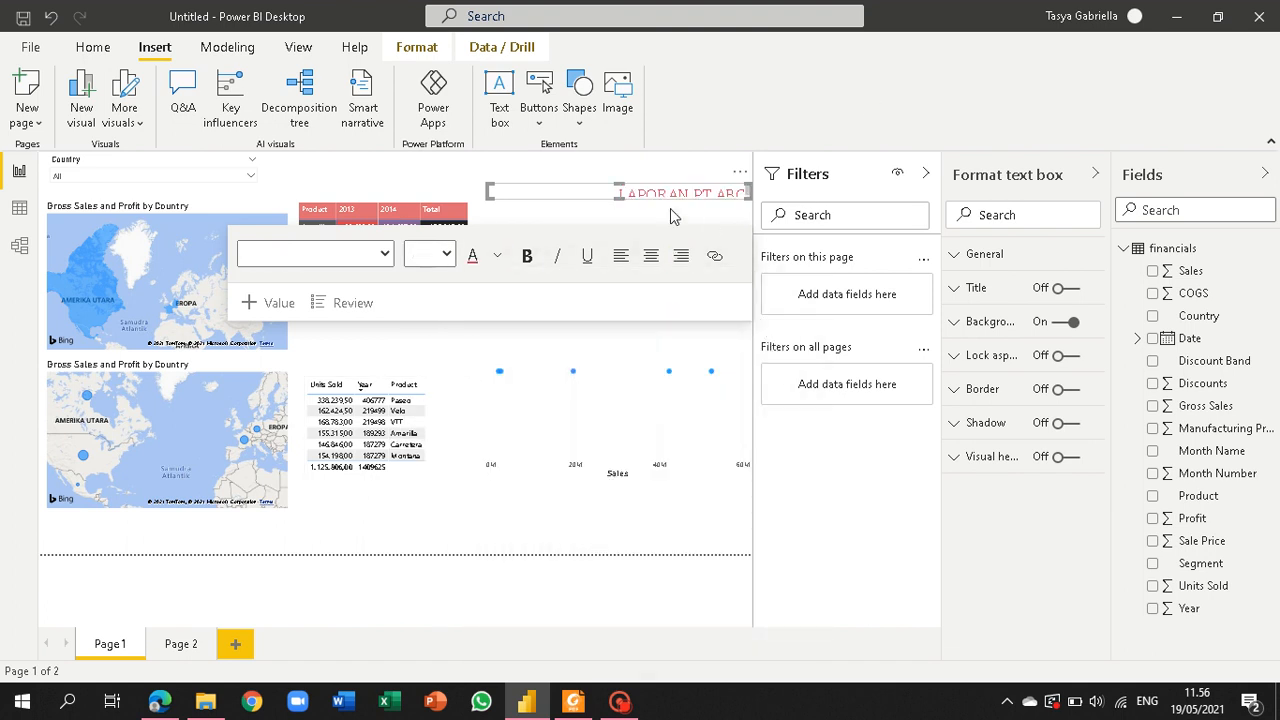
pyautogui.moveTo(621, 197); pyautogui.dragTo(623, 220)
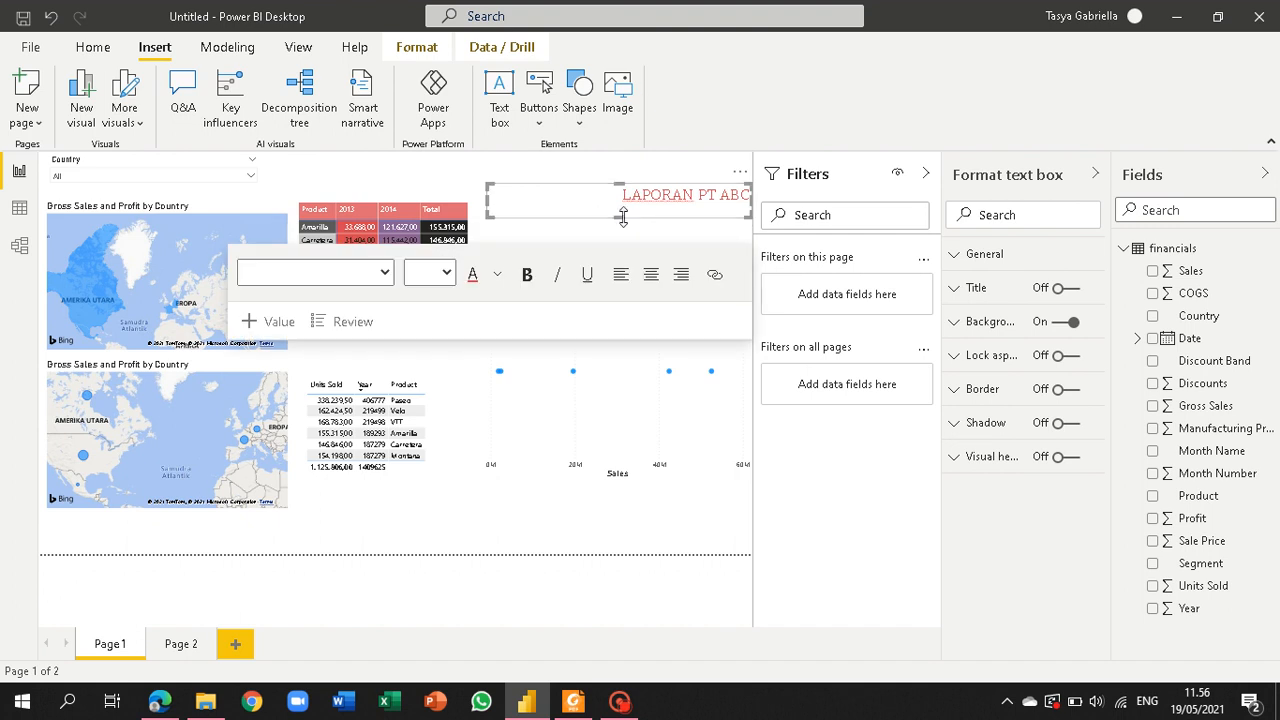
pyautogui.click(540, 196)
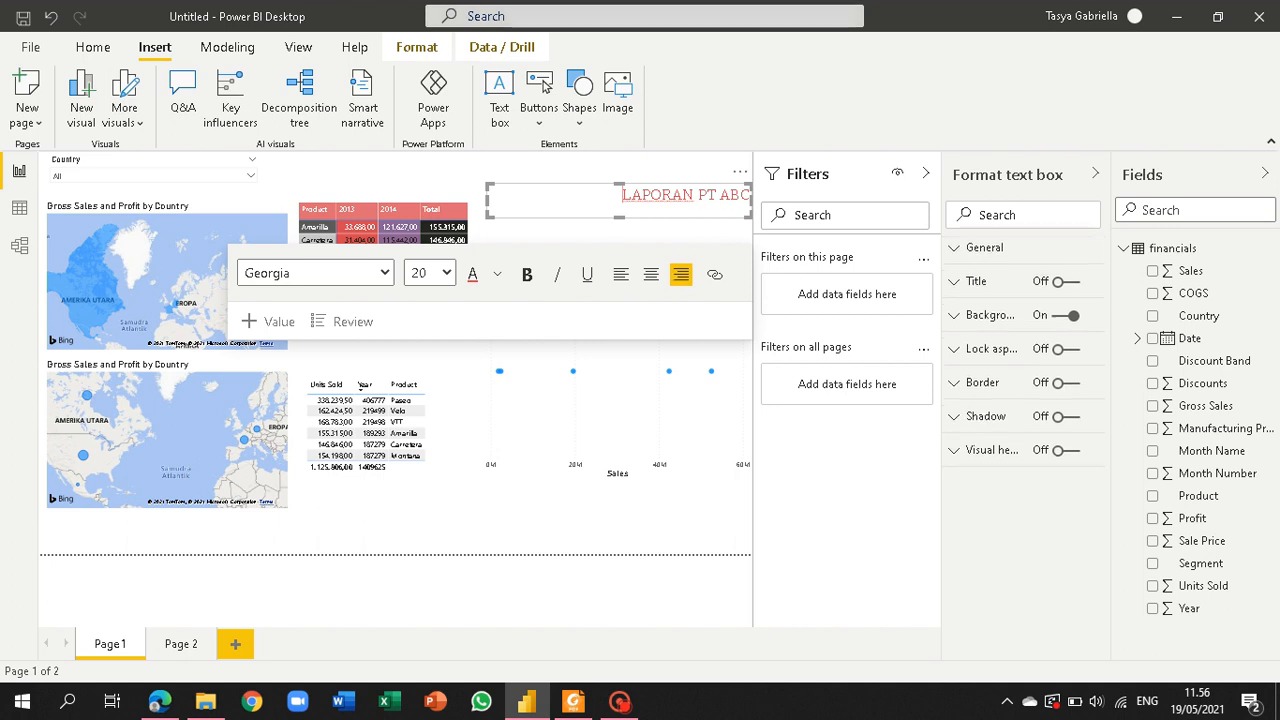
pyautogui.click(644, 16)
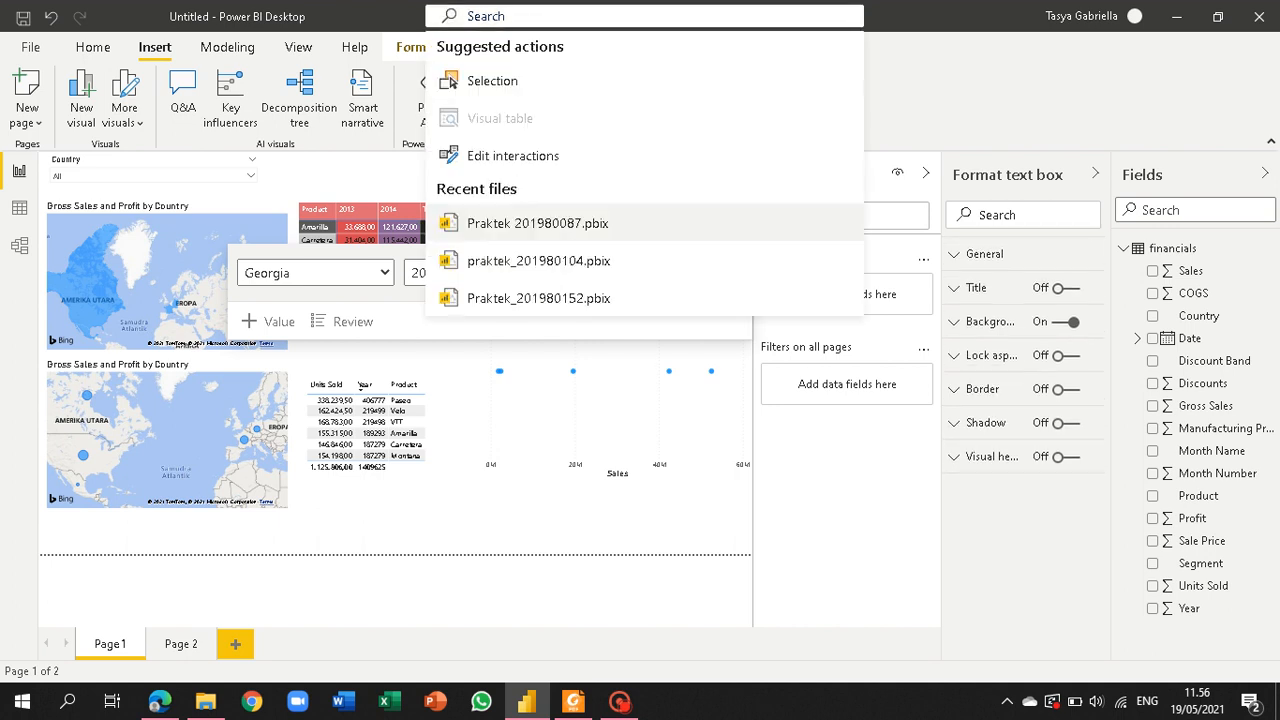
pyautogui.click(955, 136)
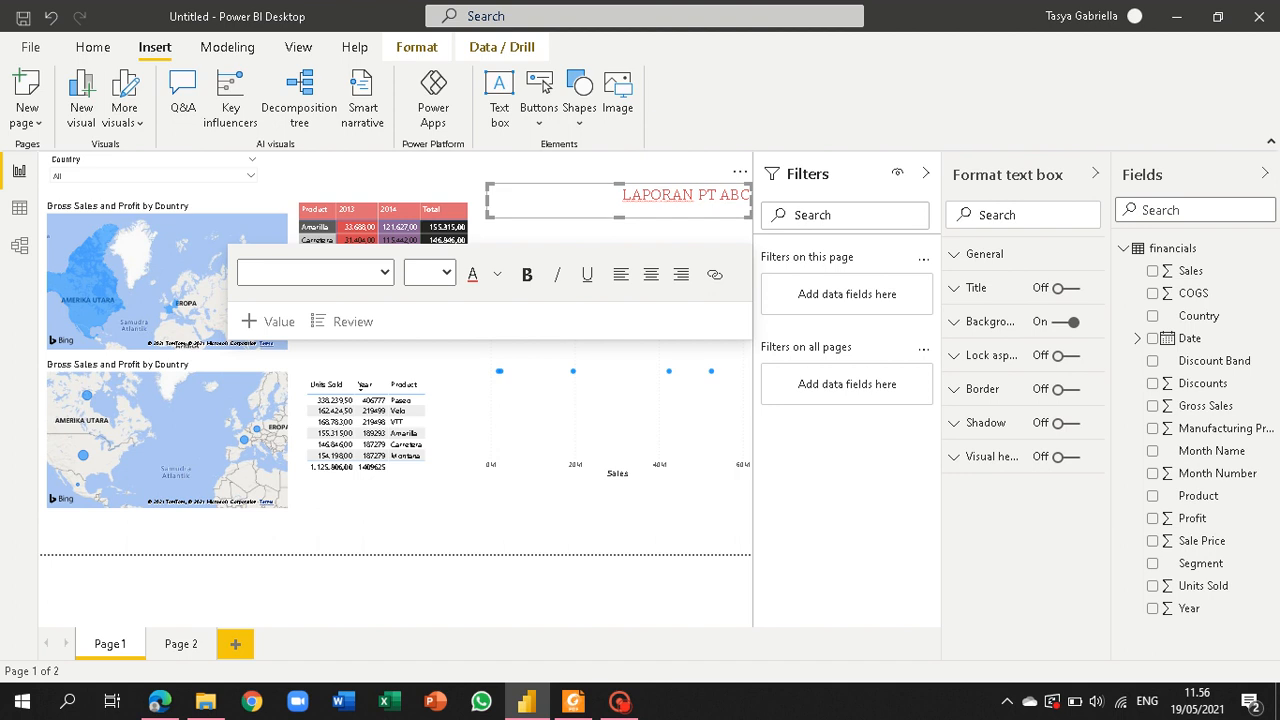
pyautogui.click(568, 212)
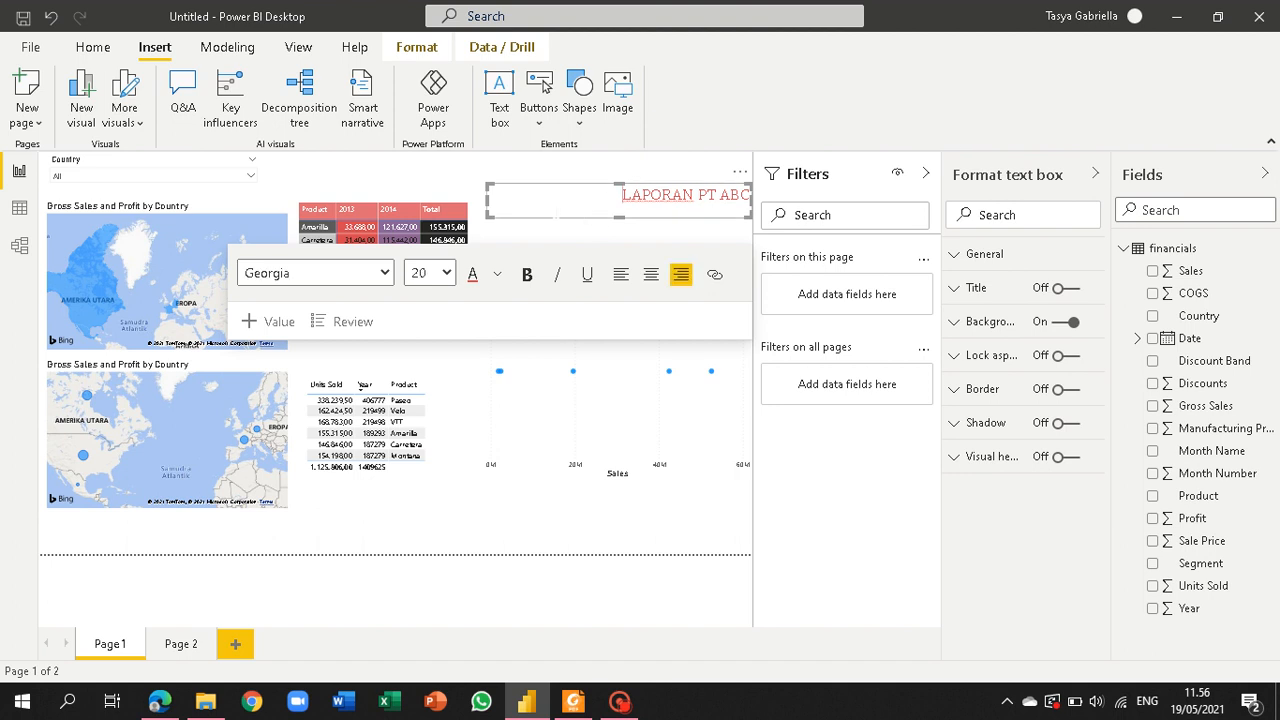
pyautogui.click(855, 135)
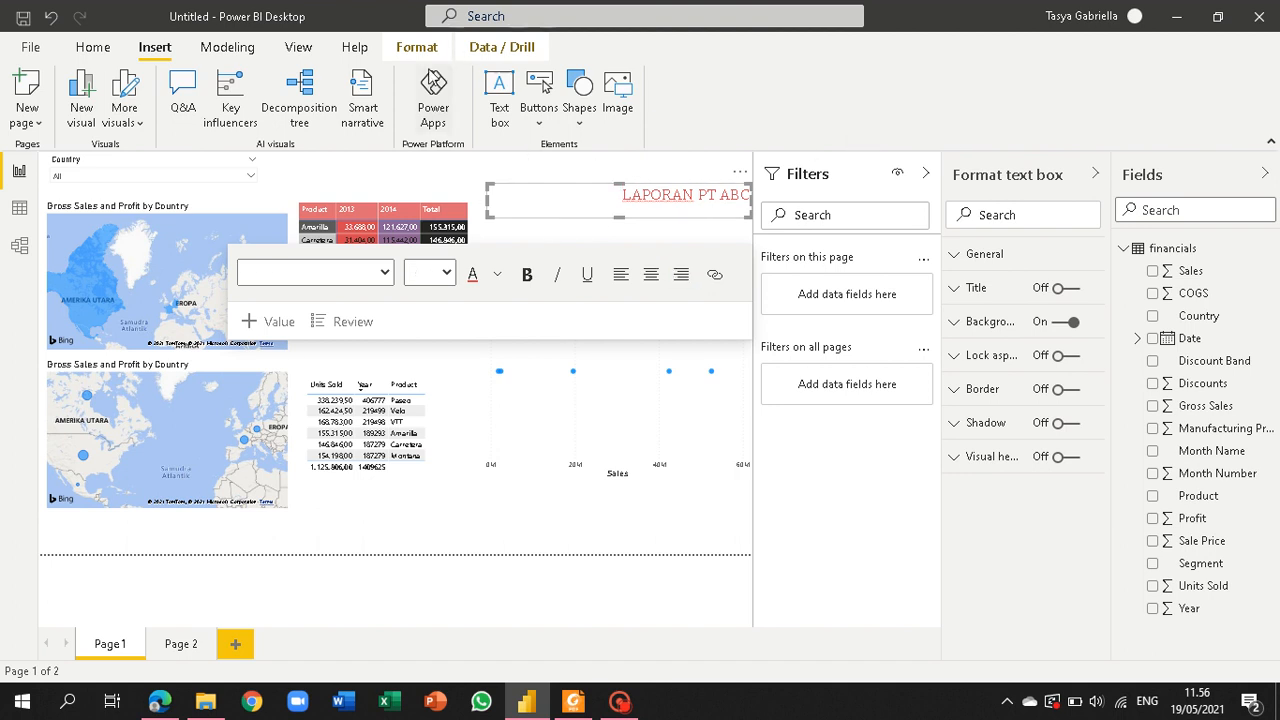
pyautogui.click(227, 47)
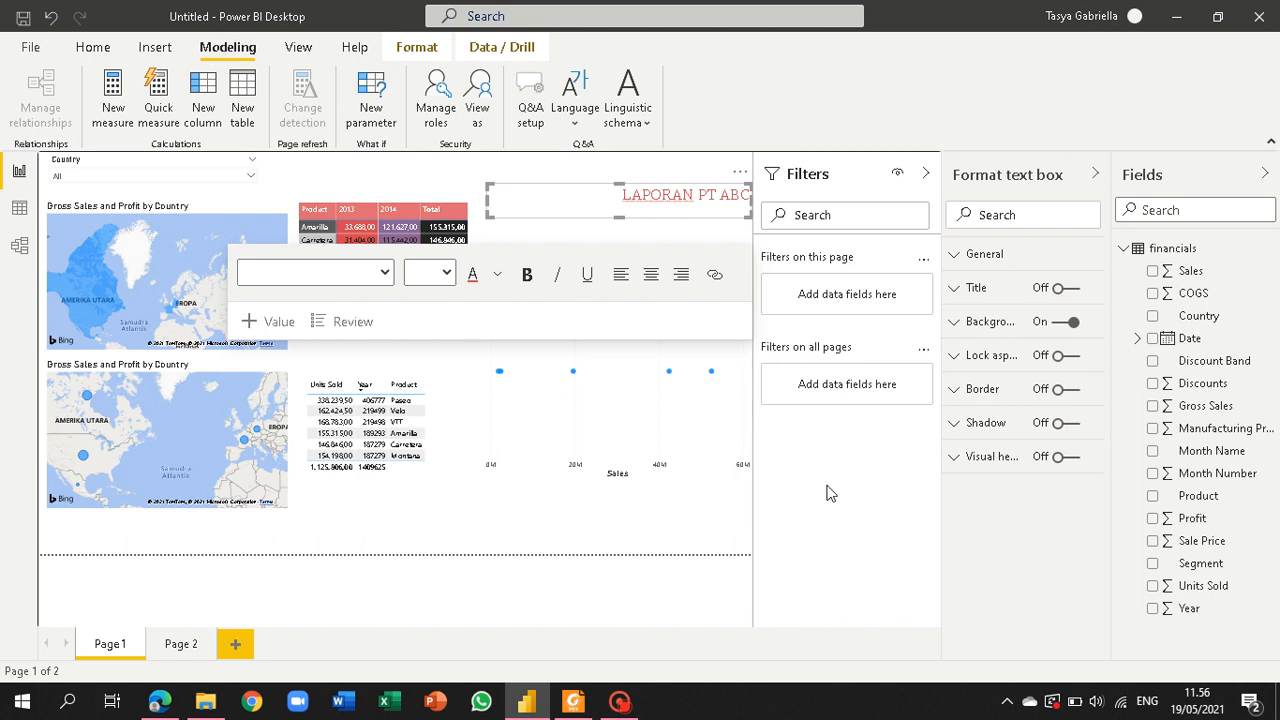
# Step: Move the LAPORAN PT ABC text box to the upper edge of the page, above the product matrix
pyautogui.tripleClick(655, 195)
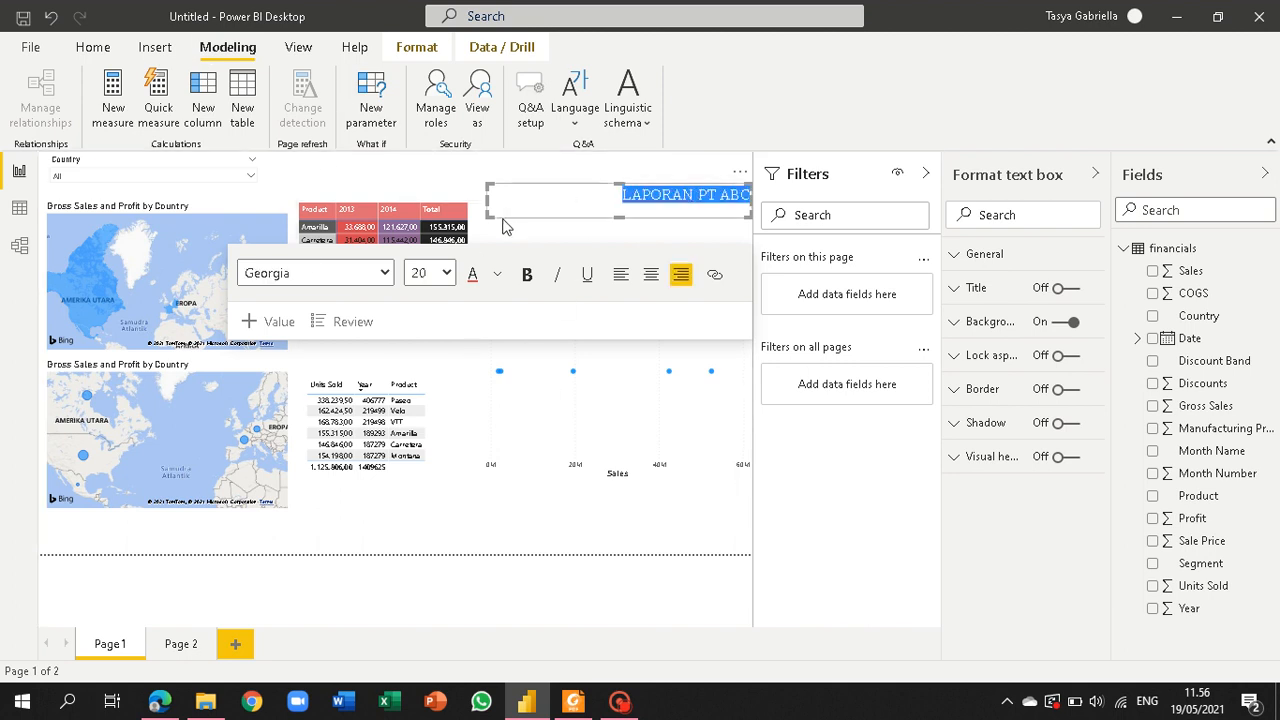
pyautogui.moveTo(503, 219); pyautogui.dragTo(600, 168)
pyautogui.click(537, 188)
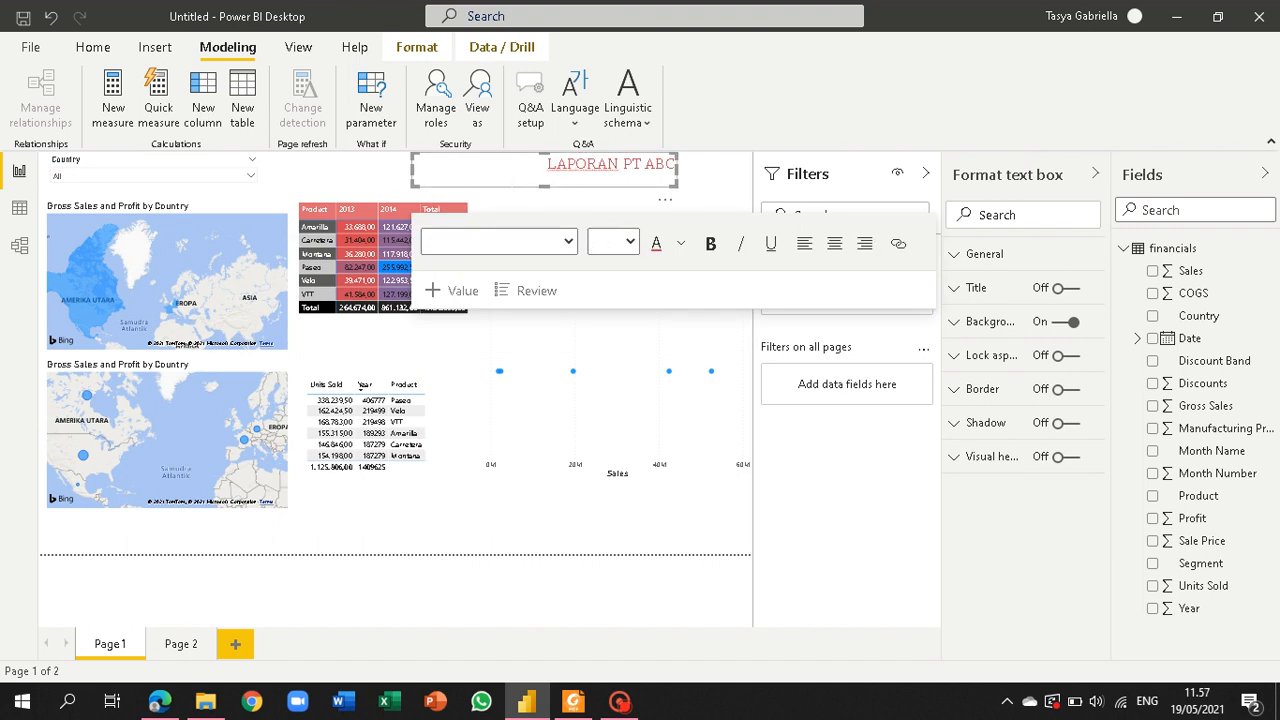
pyautogui.moveTo(513, 181); pyautogui.dragTo(643, 166)
pyautogui.click(475, 180)
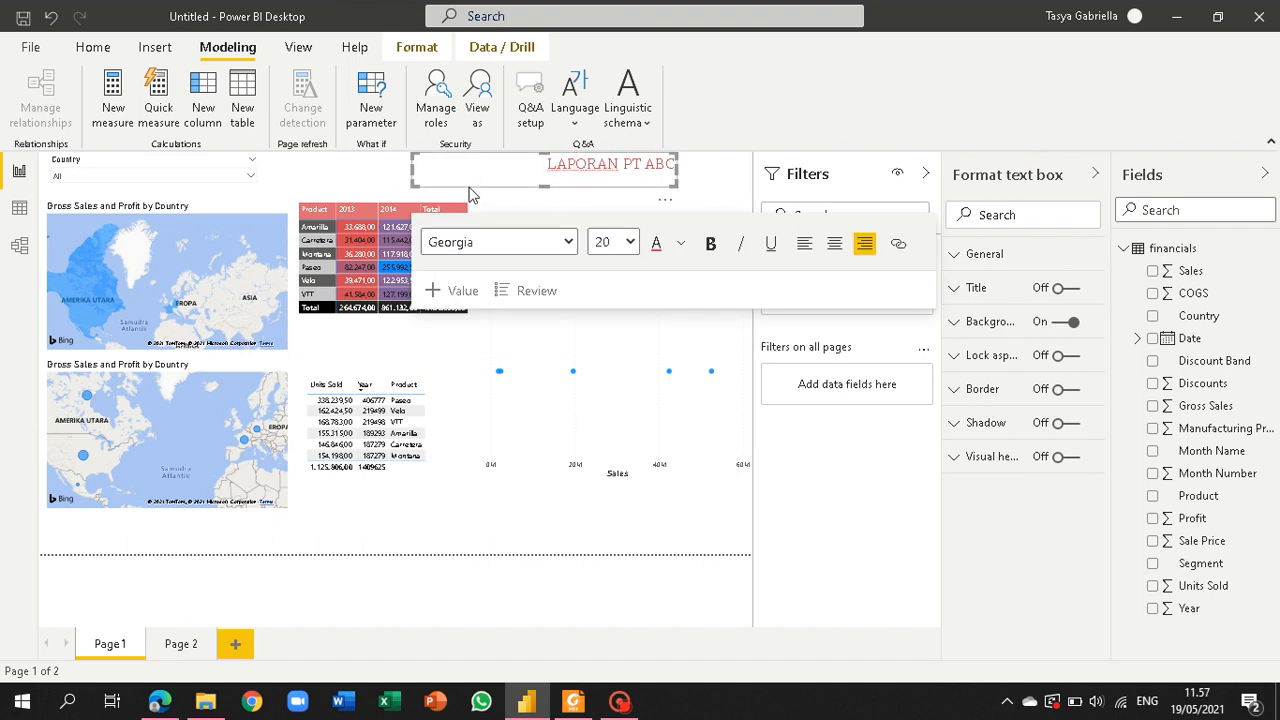
pyautogui.moveTo(470, 193); pyautogui.dragTo(251, 195)
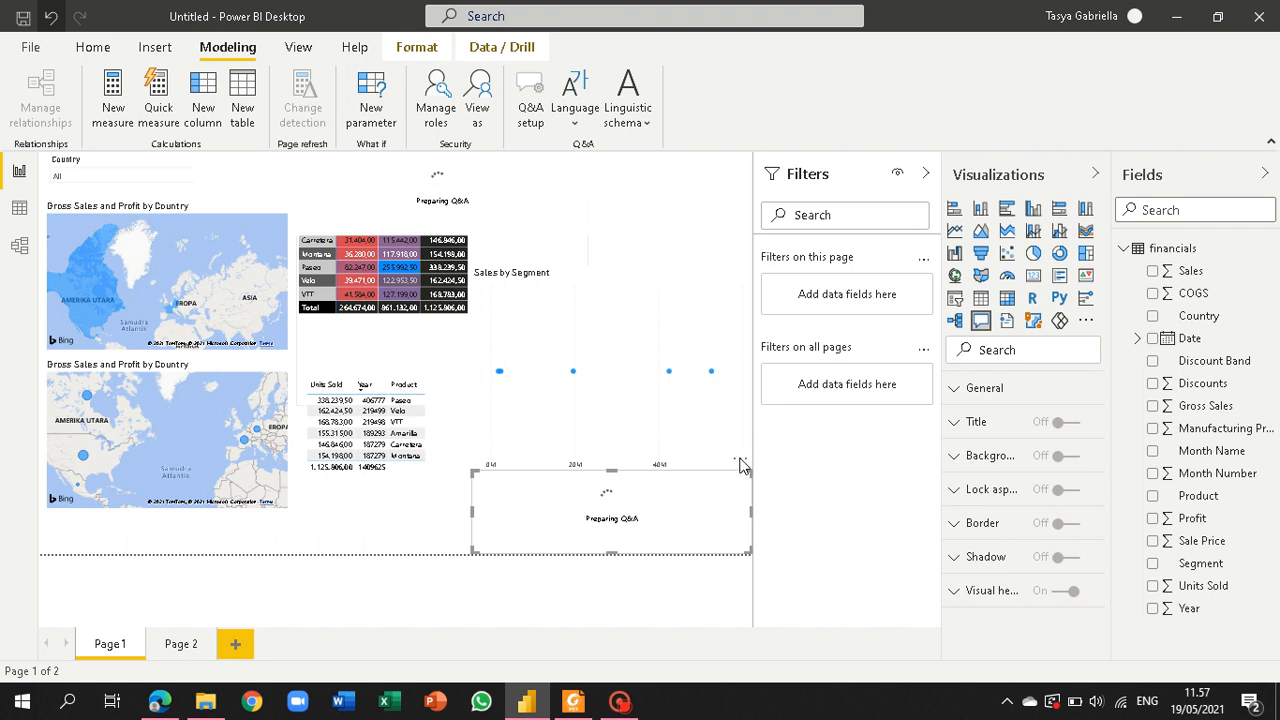
# Step: Undo the last added Q&A visual and remove the other Q&A visual covering the report title
pyautogui.hotkey('ctrl', 'z')
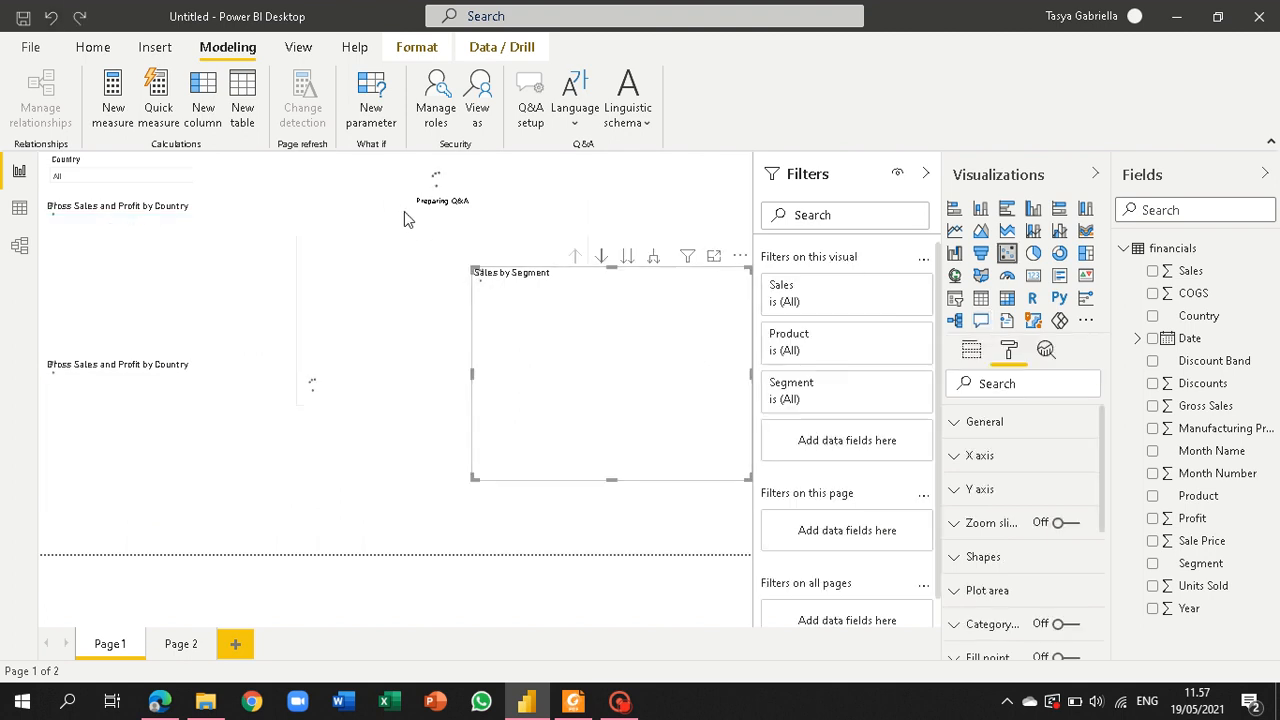
pyautogui.click(493, 302)
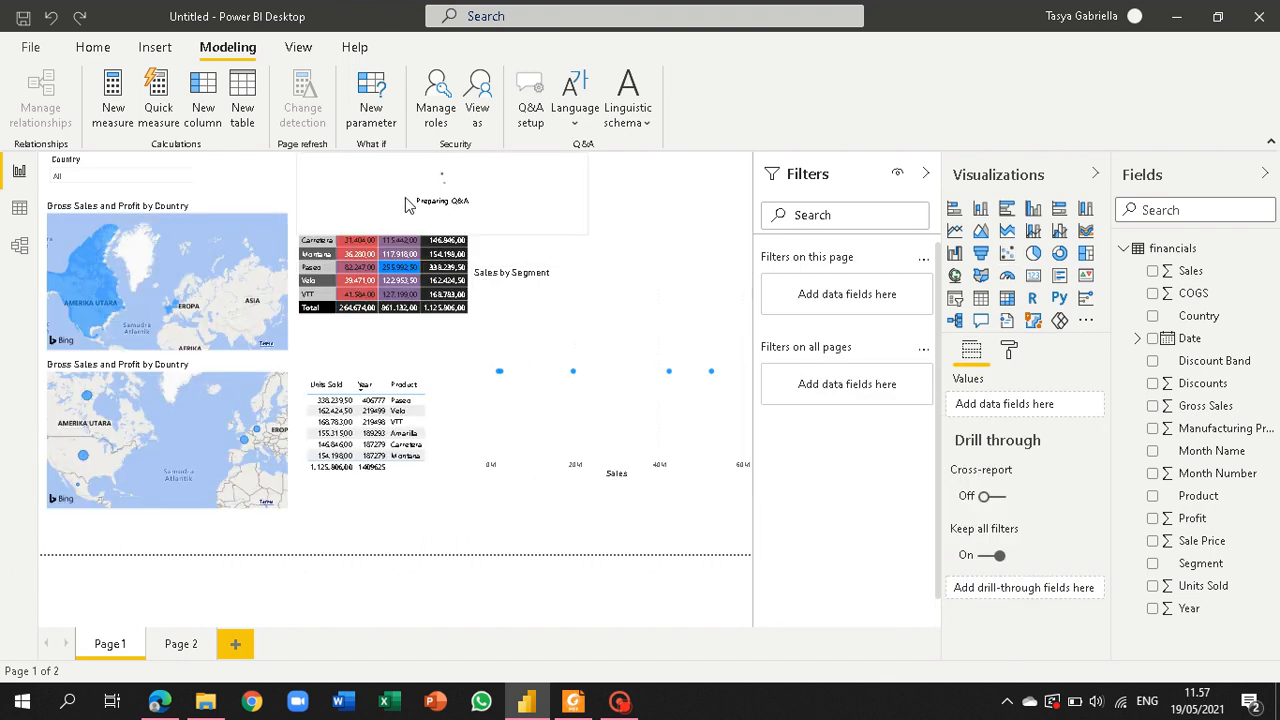
pyautogui.click(155, 47)
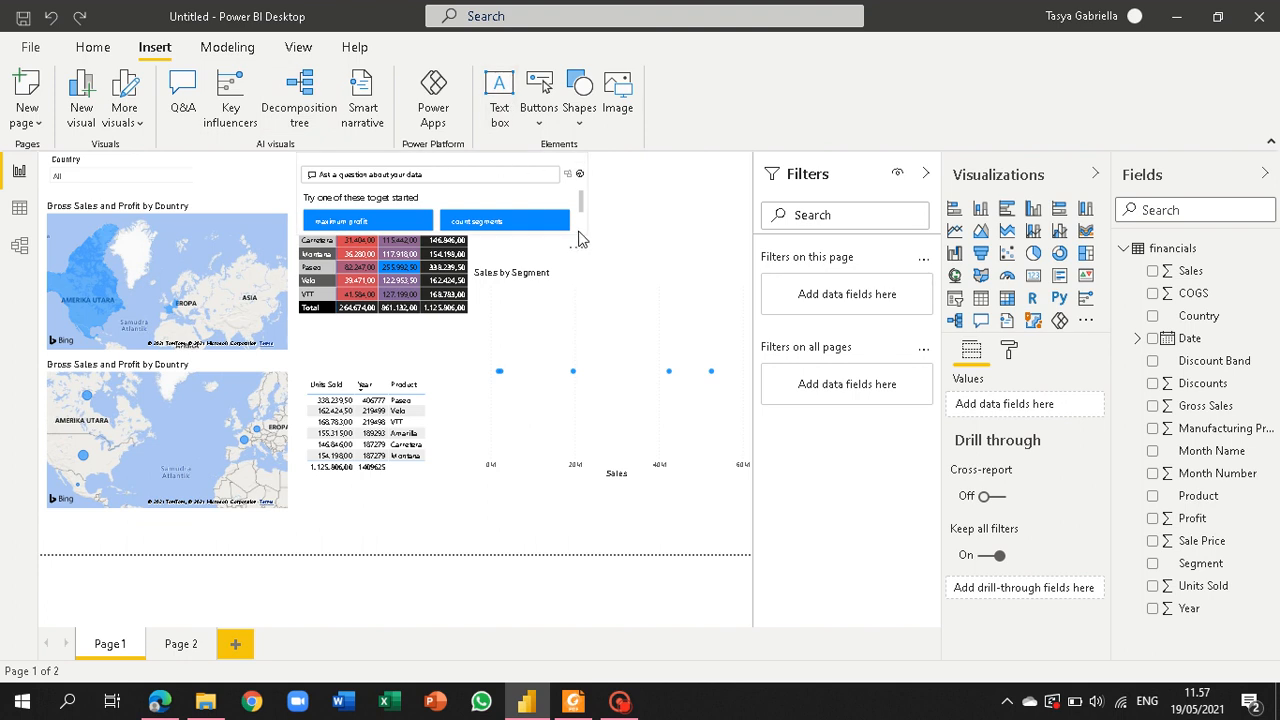
pyautogui.moveTo(553, 155); pyautogui.dragTo(600, 169)
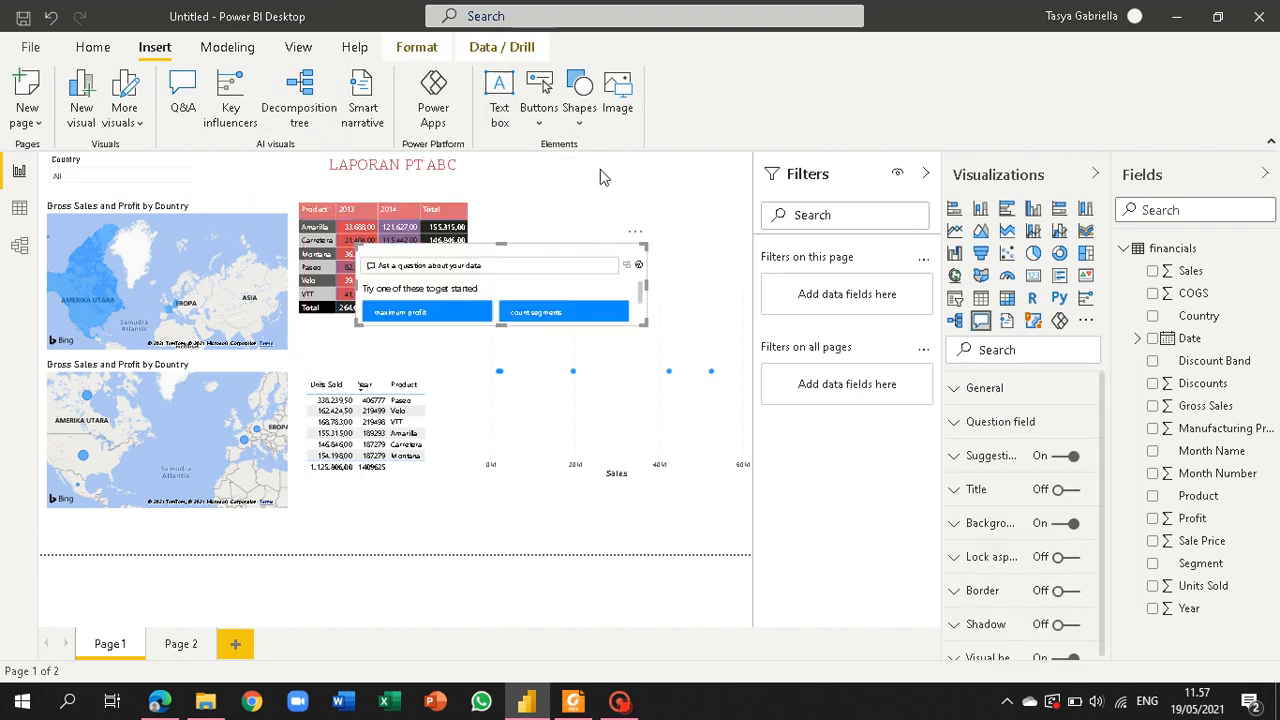
pyautogui.click(635, 231)
pyautogui.click(677, 254)
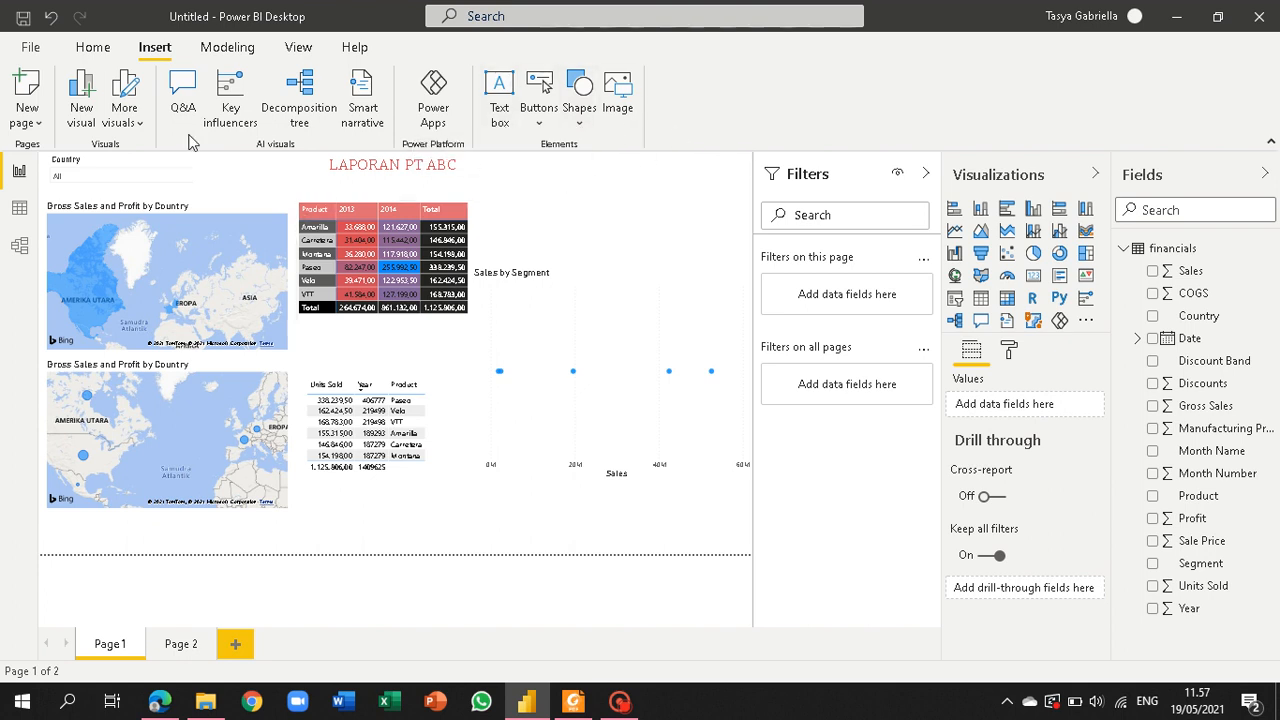
pyautogui.click(212, 50)
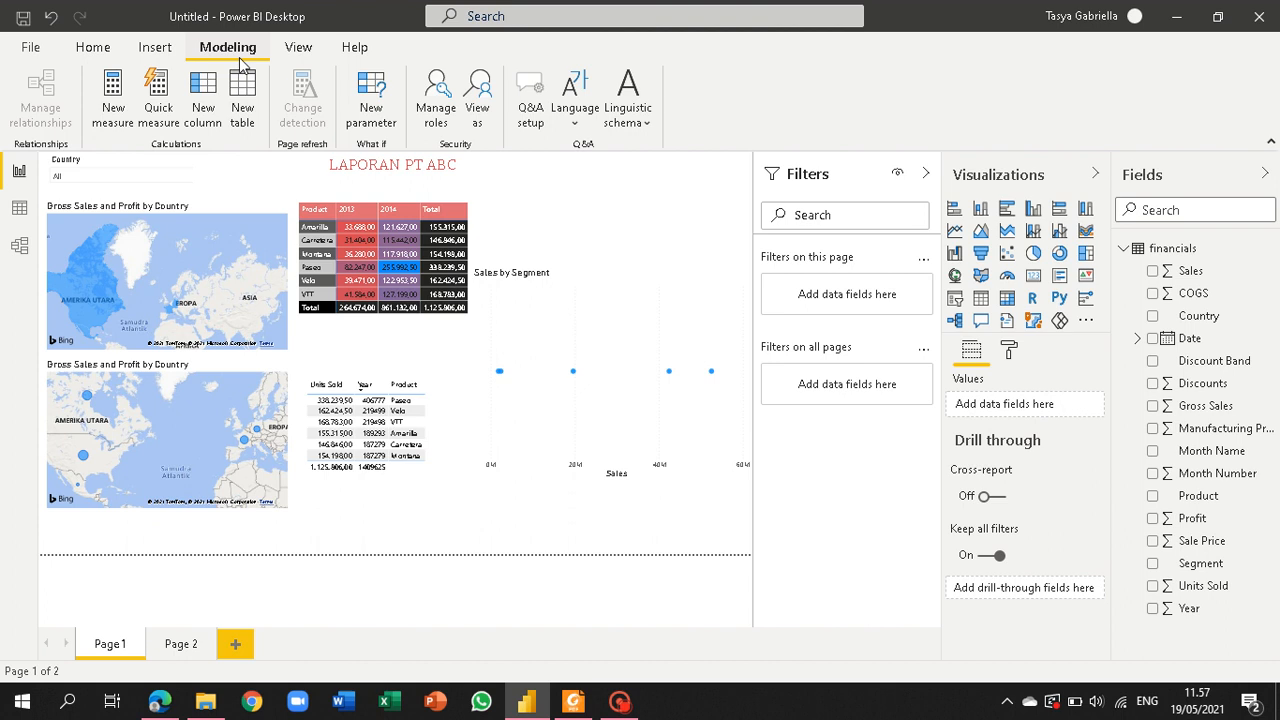
pyautogui.click(165, 52)
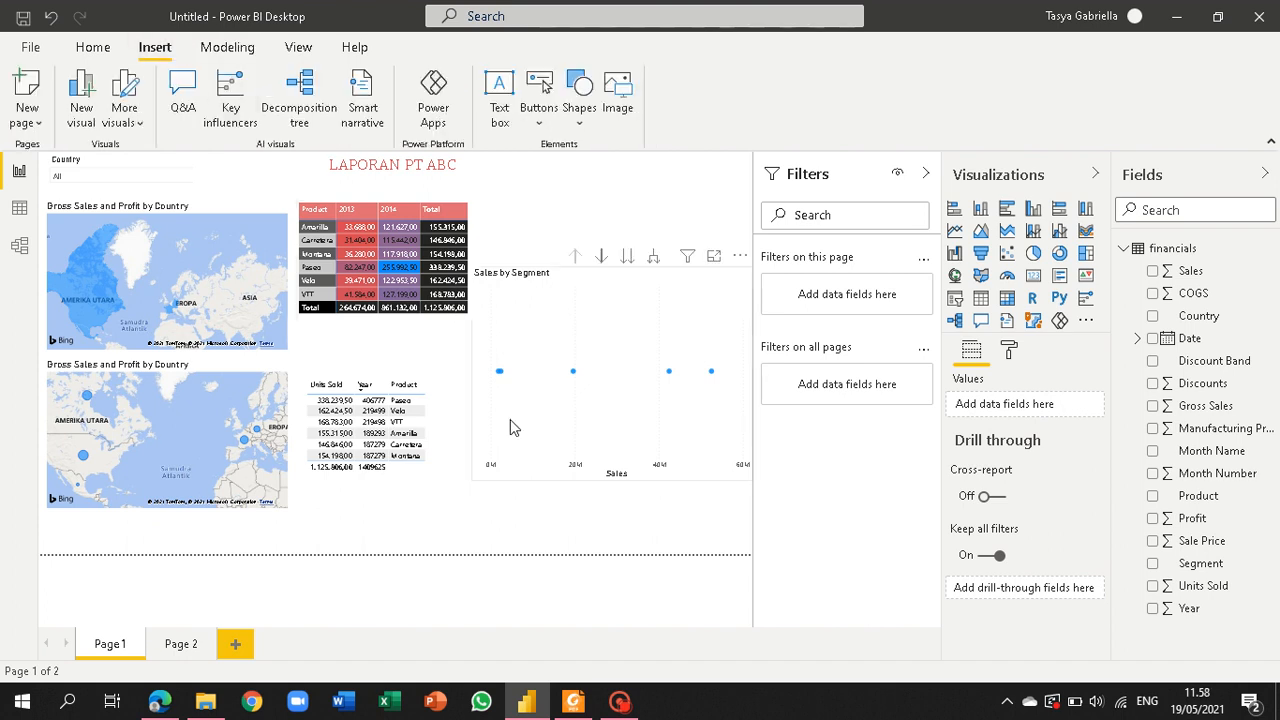
# Step: Rename the first report page as Report 1 in its page information settings
pyautogui.click(1012, 352)
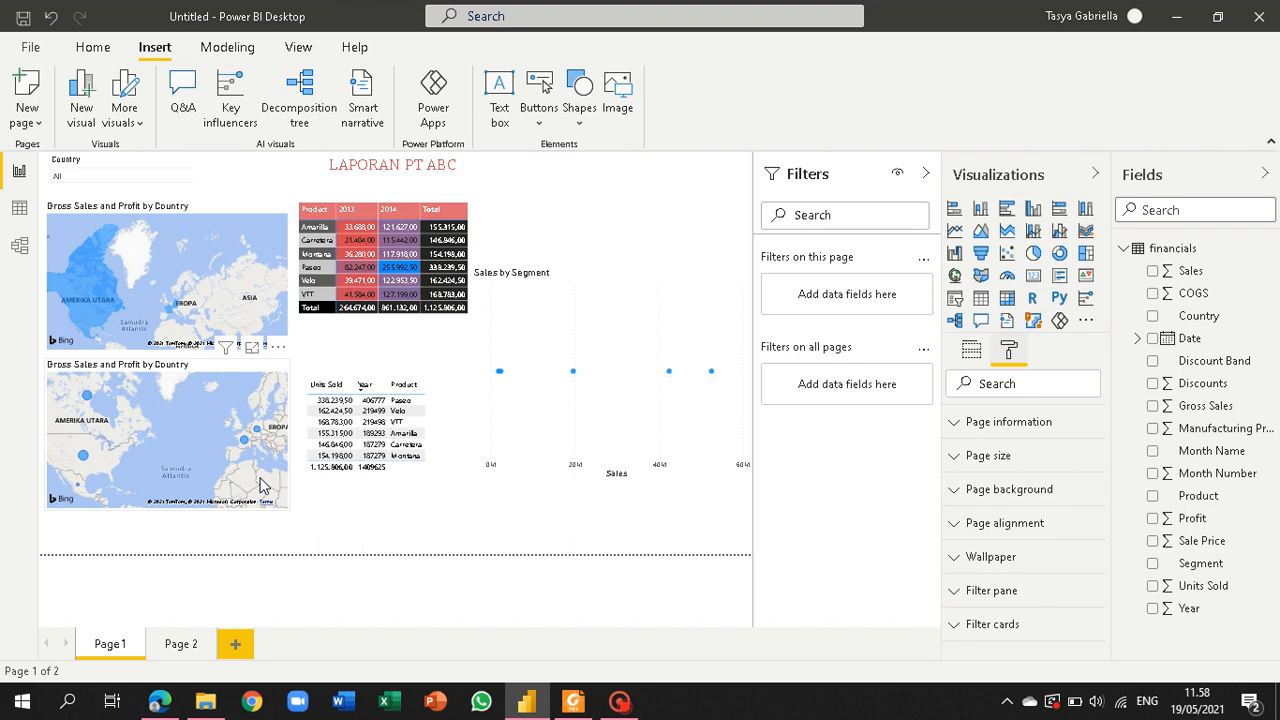
pyautogui.click(954, 424)
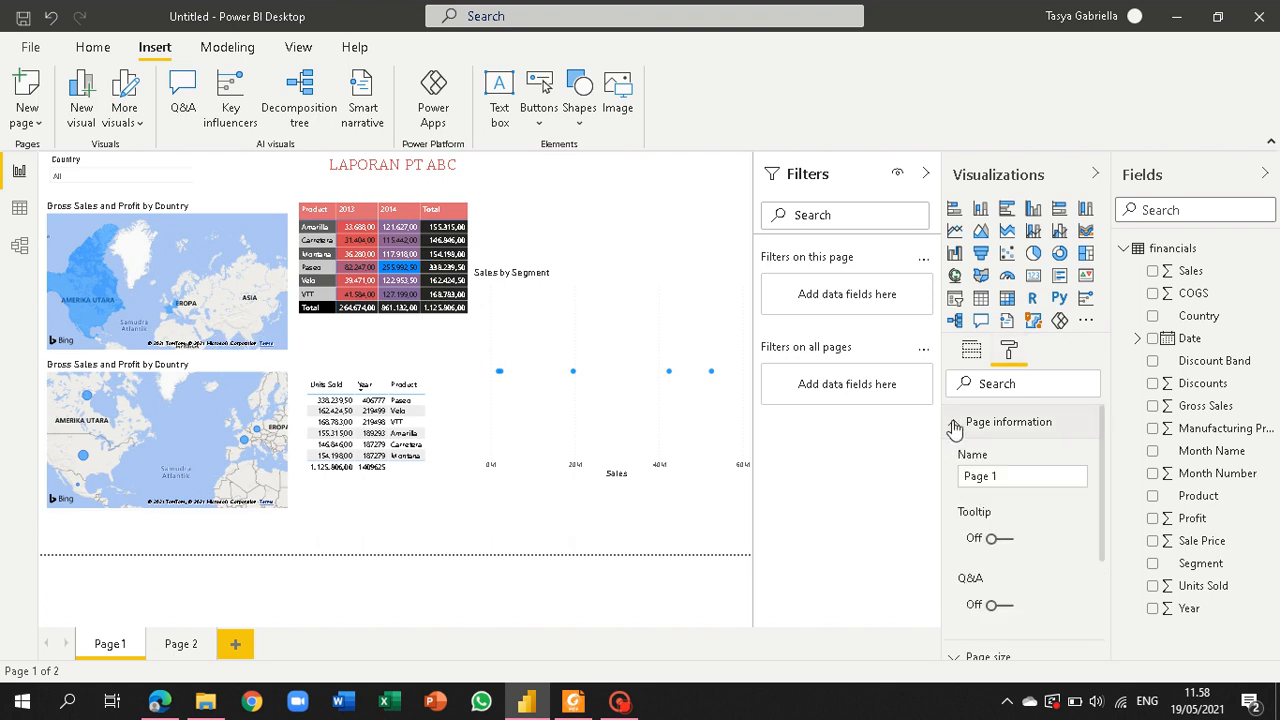
pyautogui.moveTo(1103, 445)
pyautogui.mouseDown()
pyautogui.moveTo(1113, 532)
pyautogui.moveTo(1114, 440)
pyautogui.mouseUp()
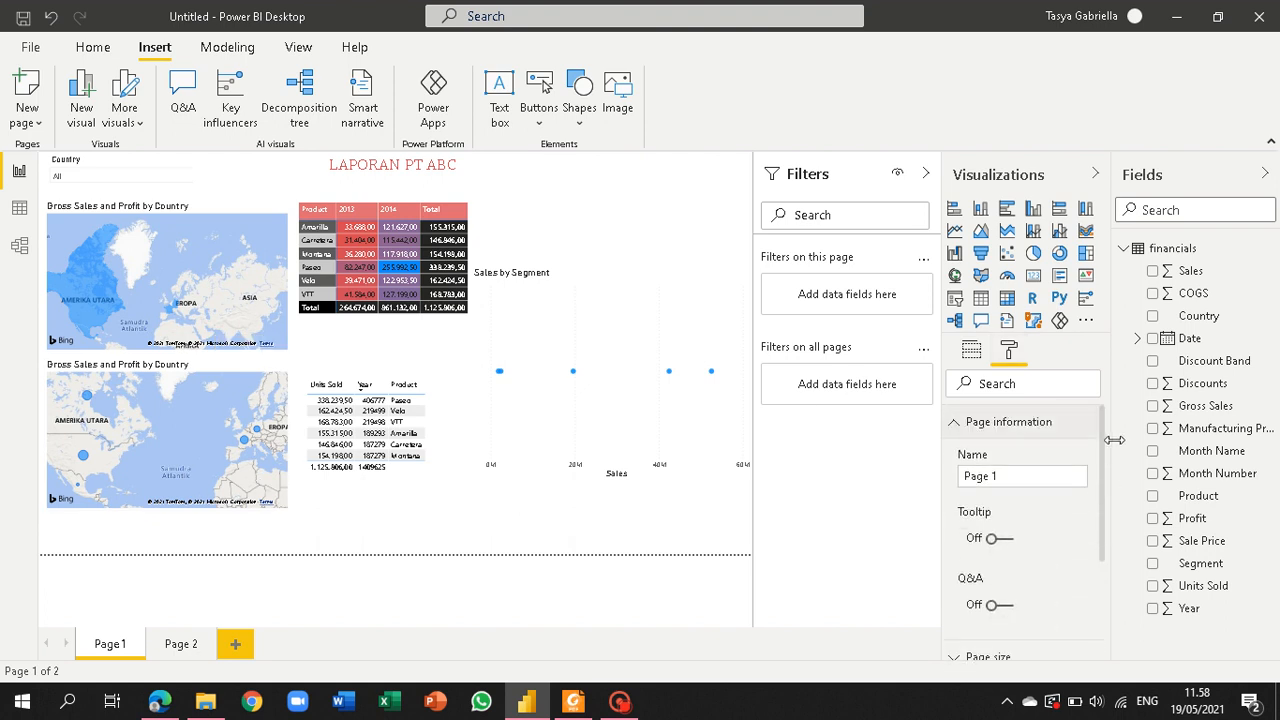
pyautogui.doubleClick(110, 644)
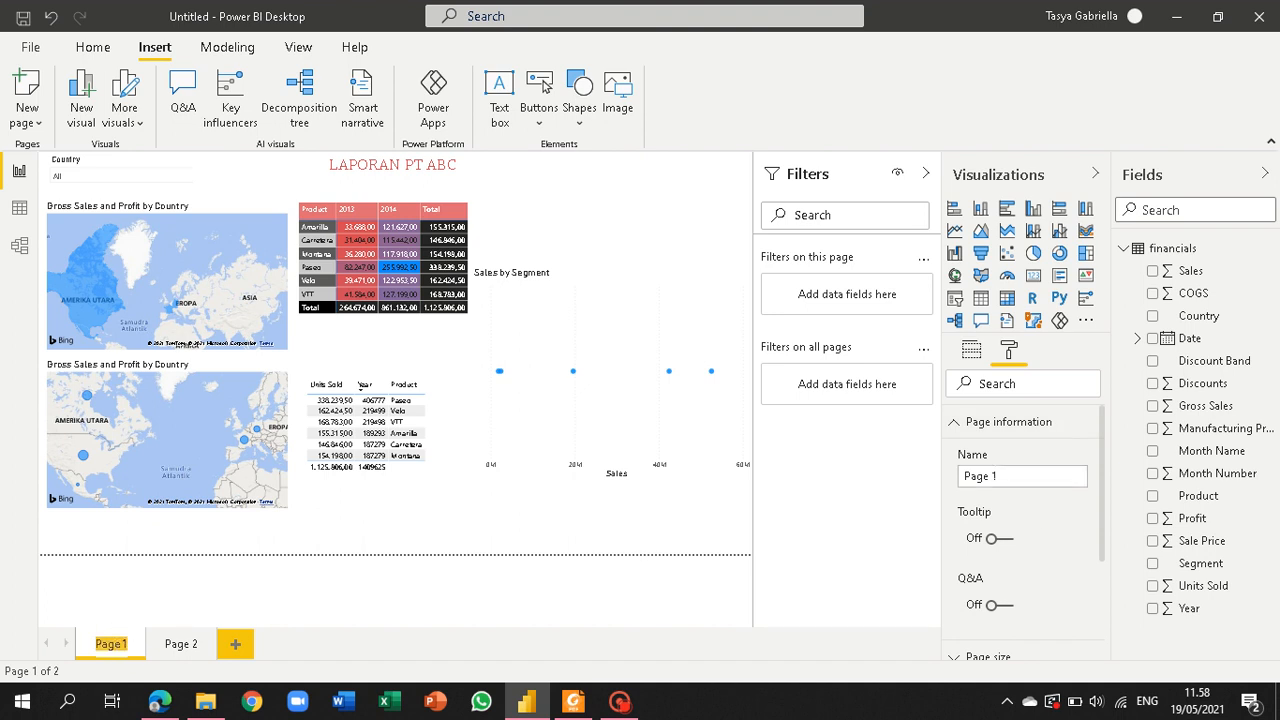
pyautogui.click(992, 477)
pyautogui.moveTo(1004, 477); pyautogui.dragTo(931, 497)
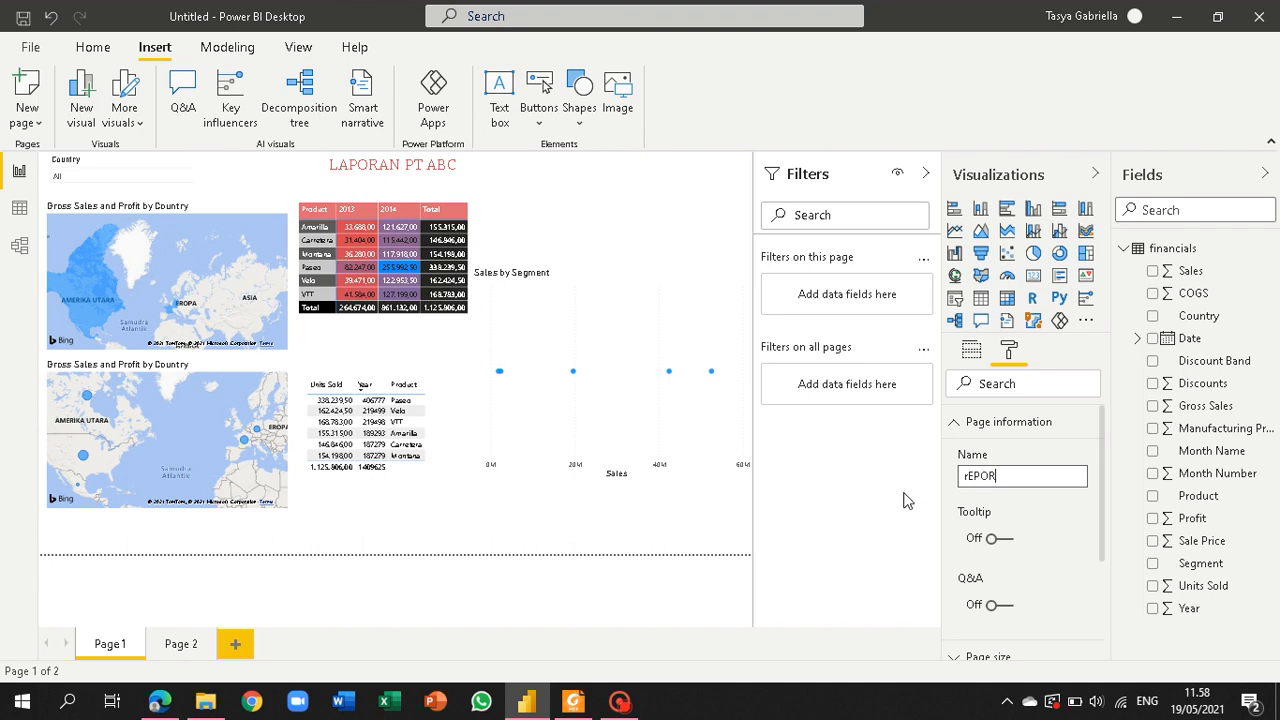
pyautogui.press('Return')
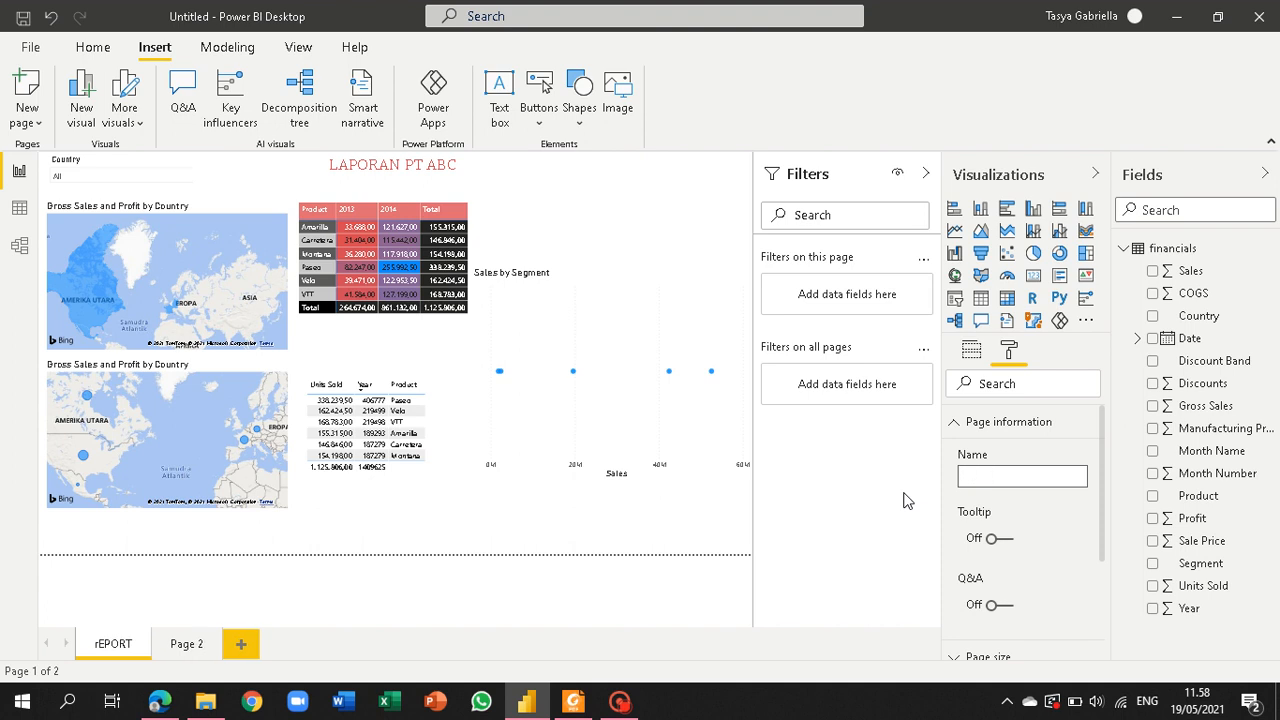
pyautogui.press('Return')
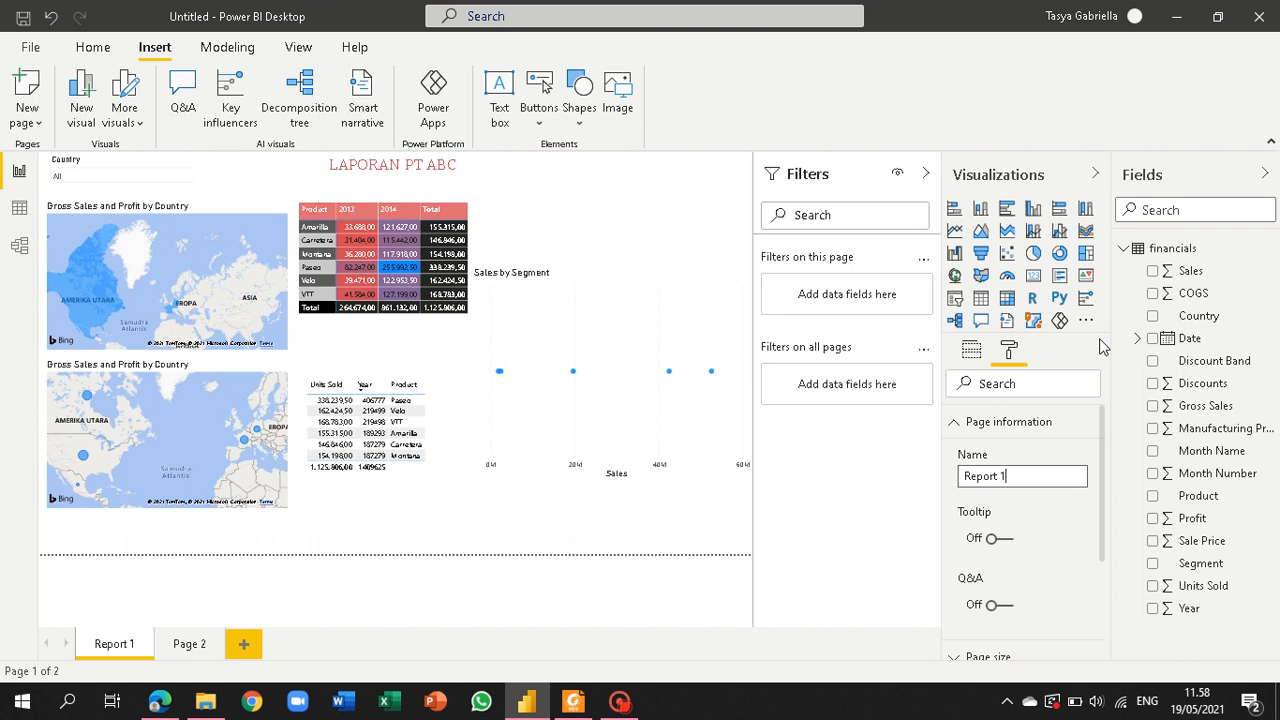
pyautogui.click(963, 428)
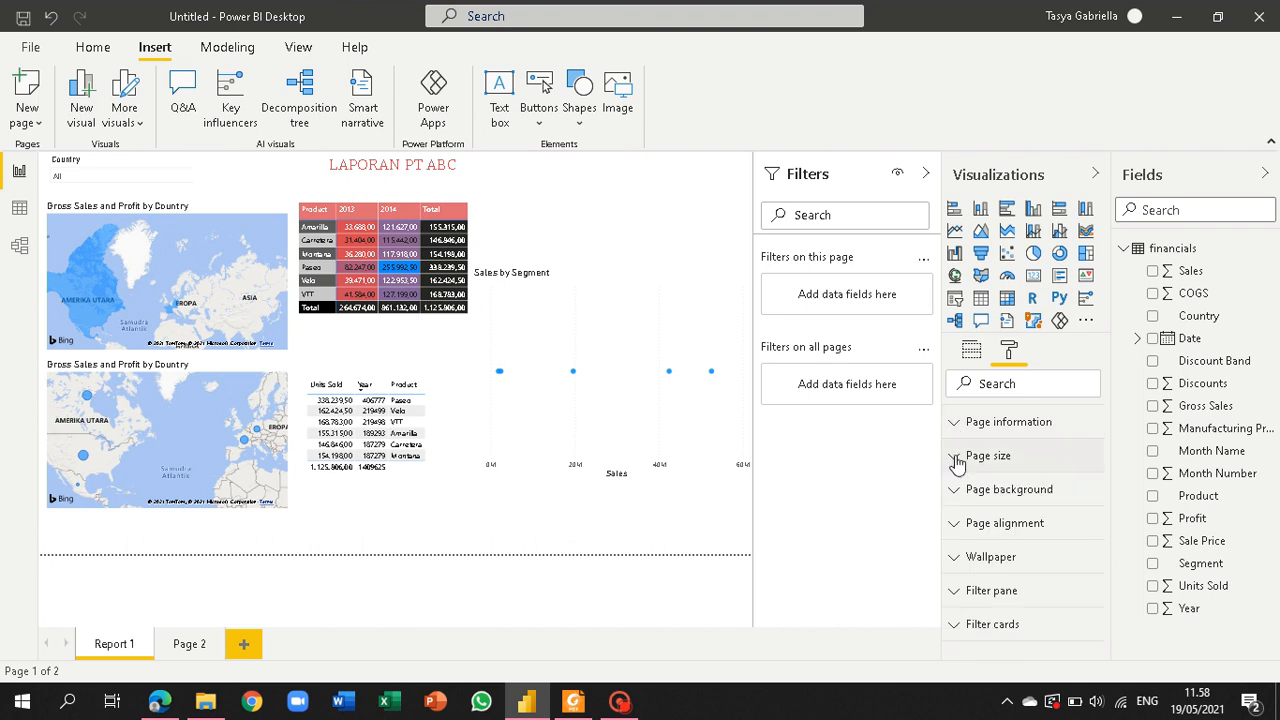
# Step: Set the page size type of Report 1 to Letter
pyautogui.click(958, 457)
pyautogui.click(1075, 511)
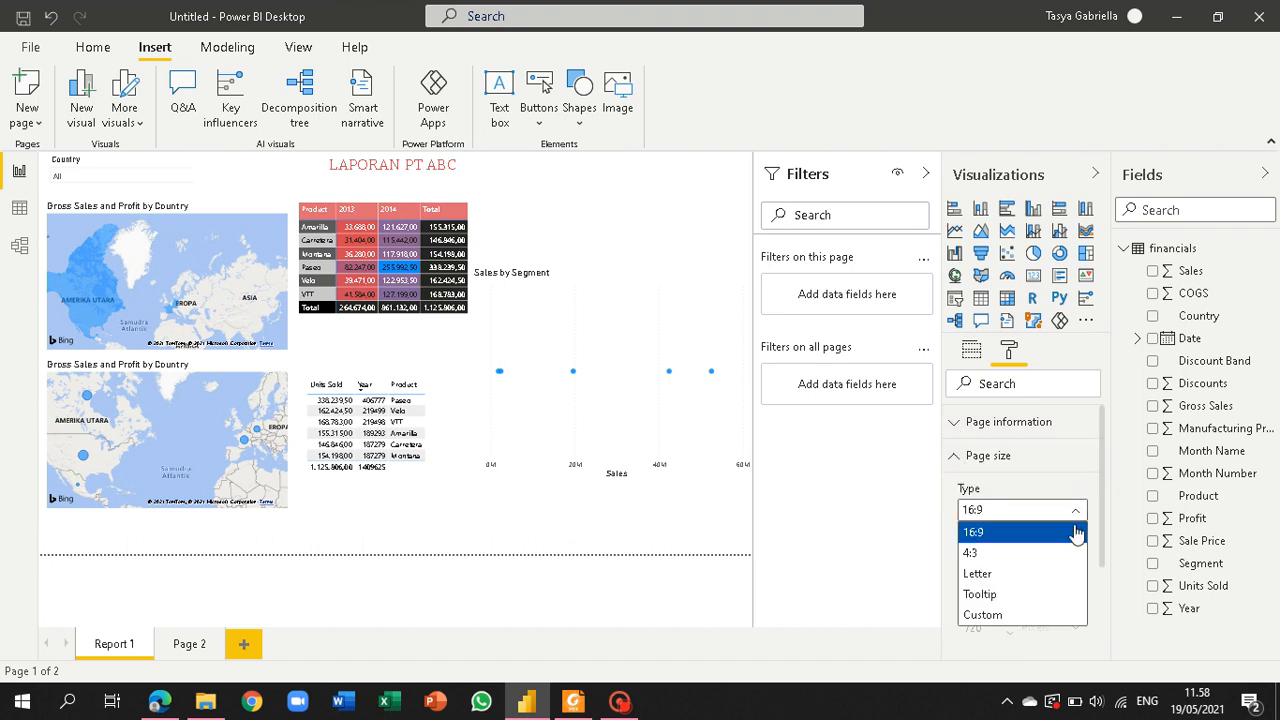
pyautogui.click(1012, 575)
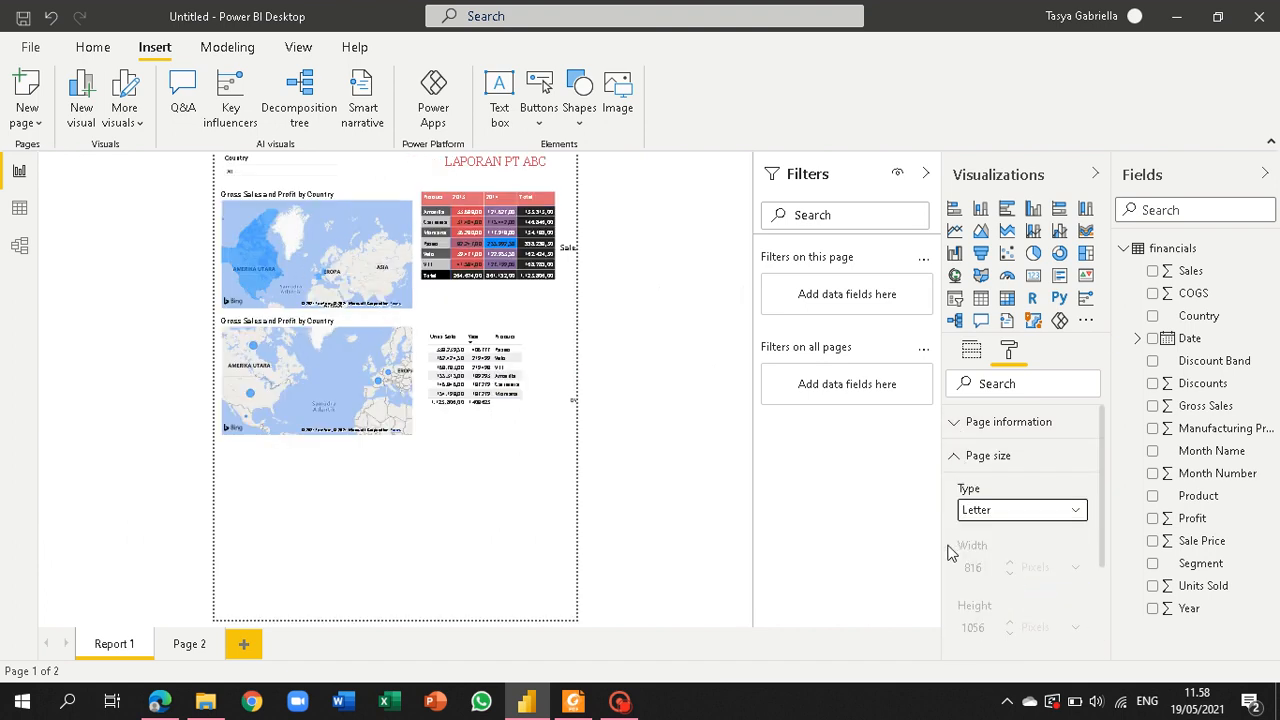
pyautogui.click(952, 457)
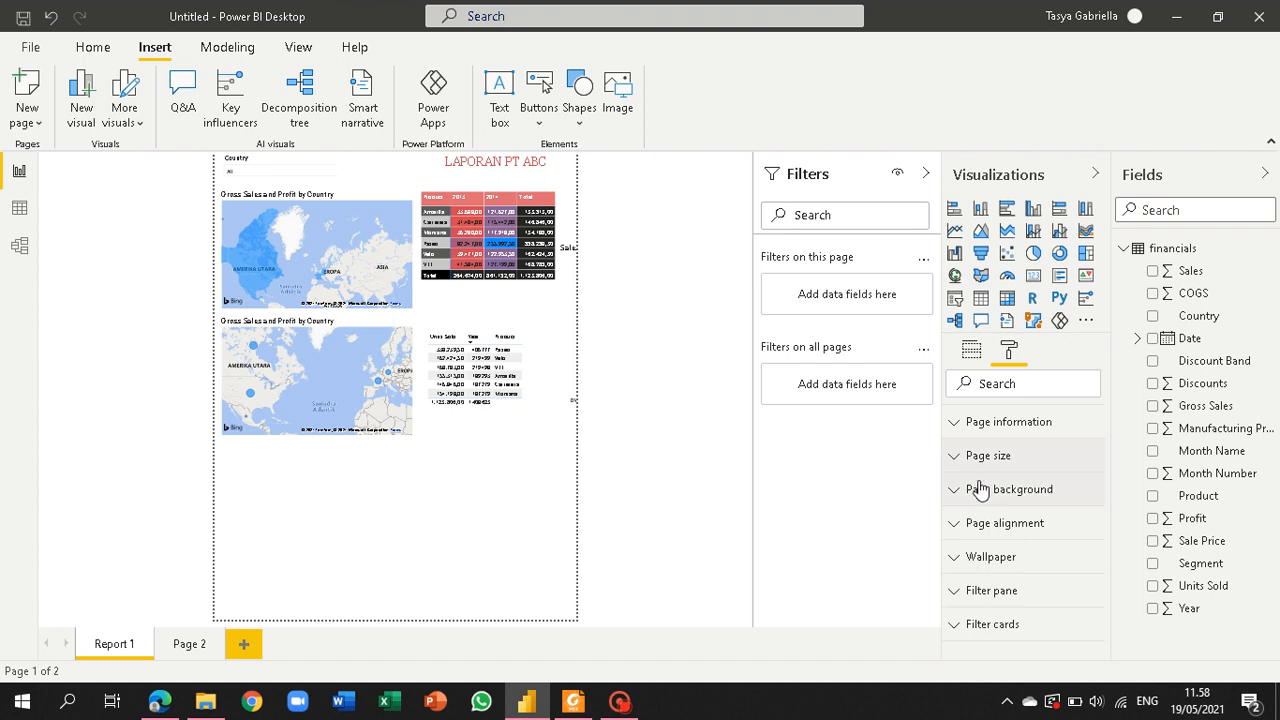
# Step: Restore the page size type of Report 1 to 16:9
pyautogui.click(956, 457)
pyautogui.click(1020, 512)
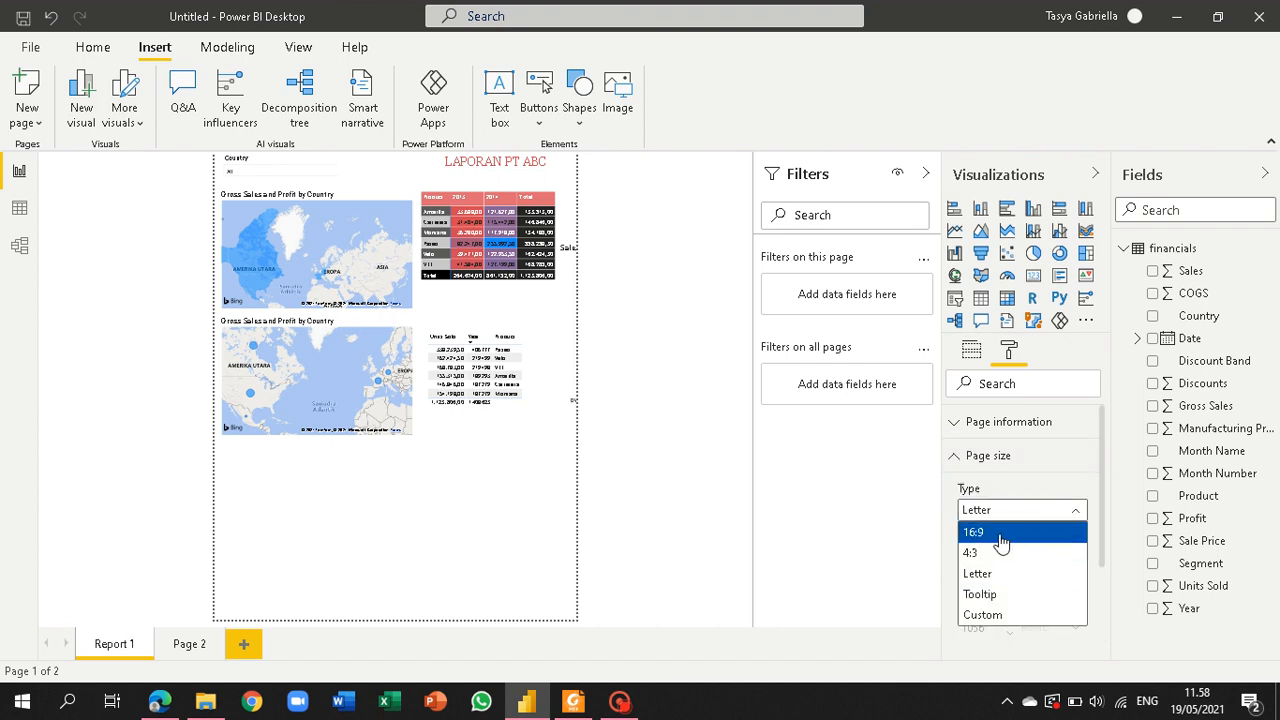
pyautogui.click(1001, 541)
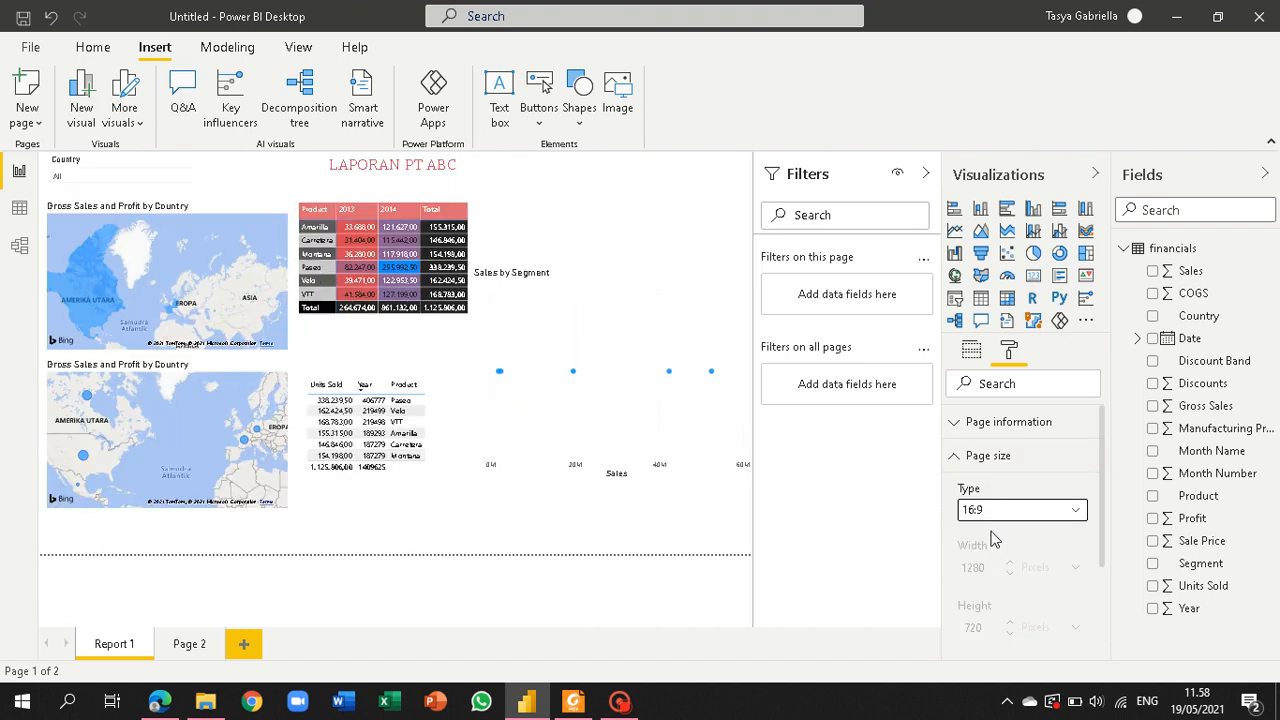
pyautogui.click(952, 458)
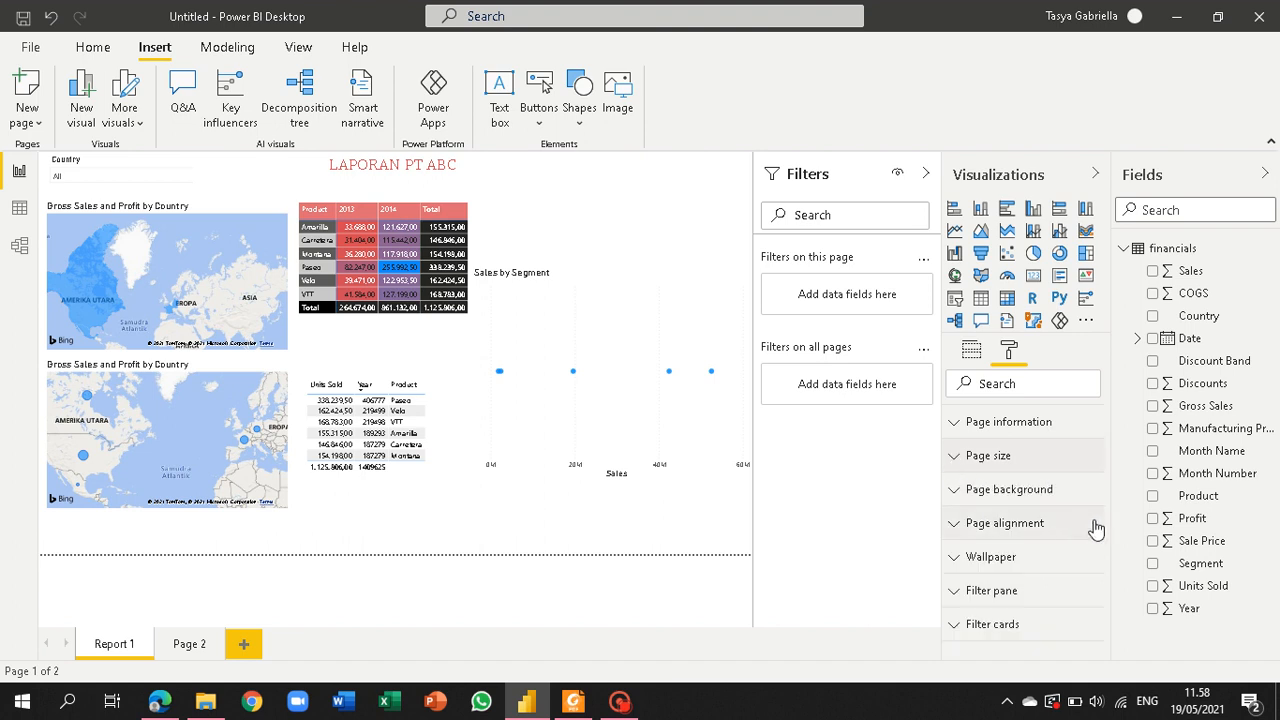
# Step: Set the page background color of Report 1 to the recently used light red
pyautogui.click(953, 490)
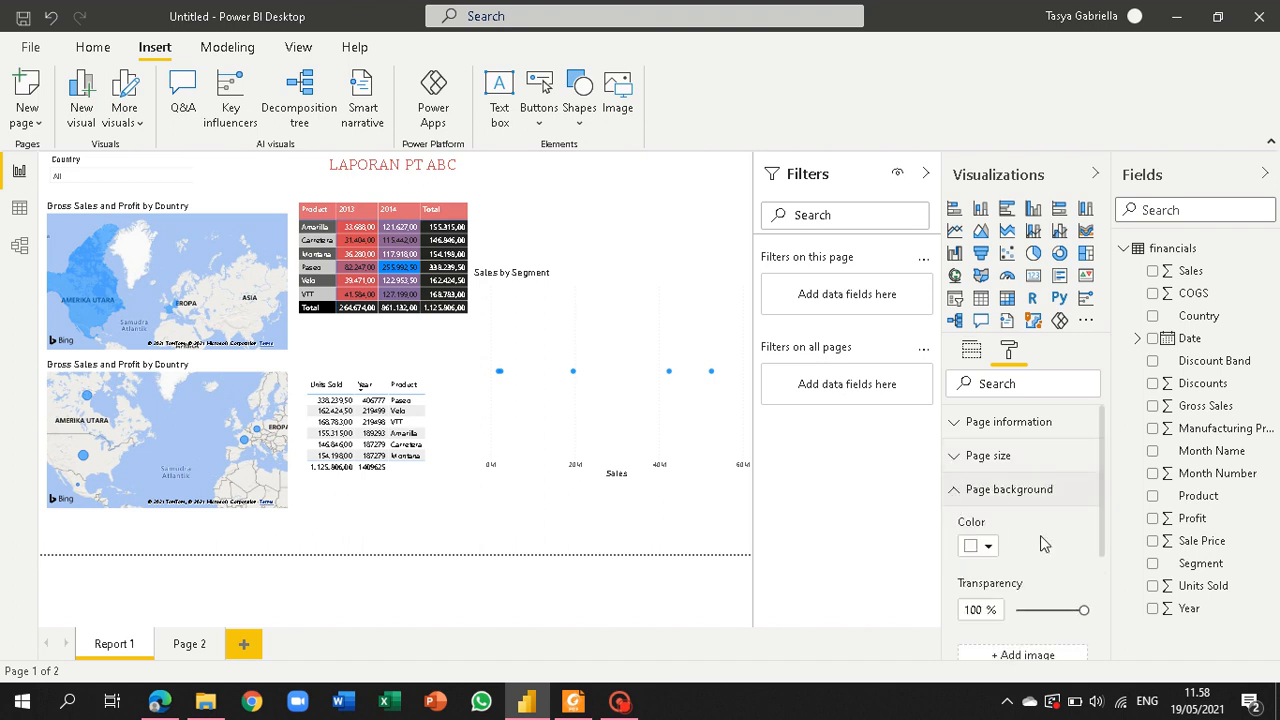
pyautogui.scroll(-1, 1101, 503)
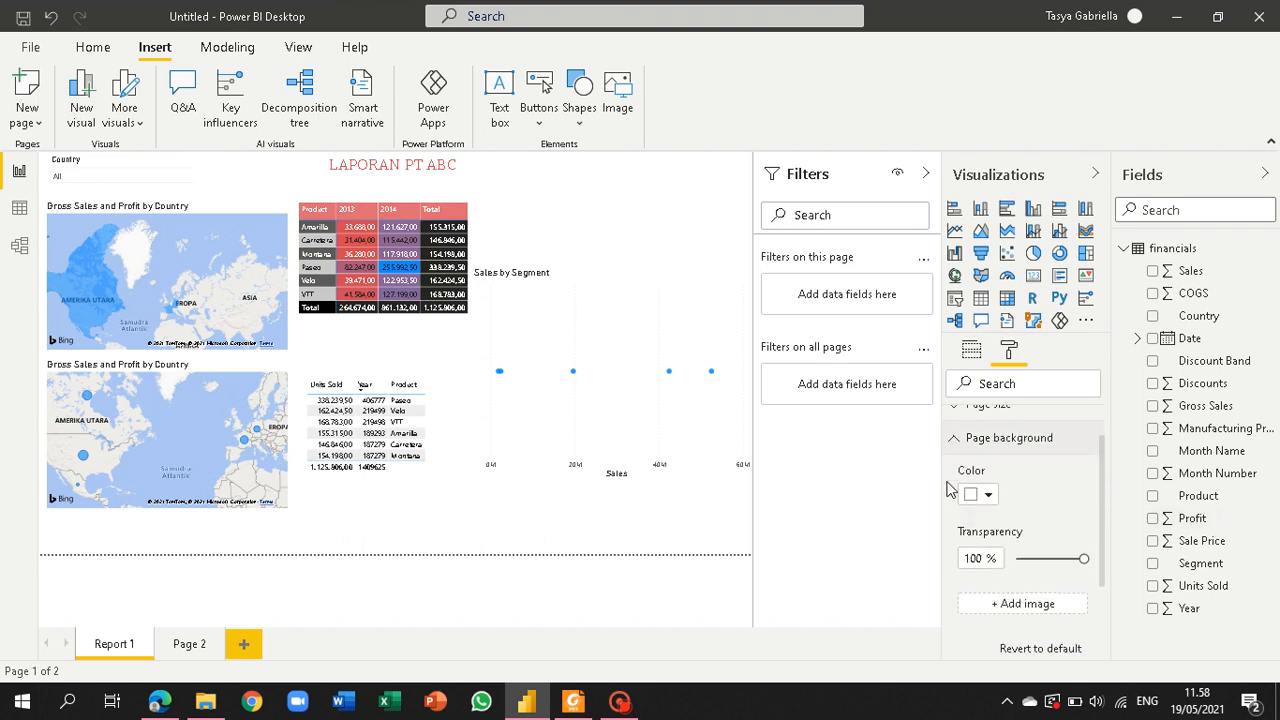
pyautogui.click(988, 495)
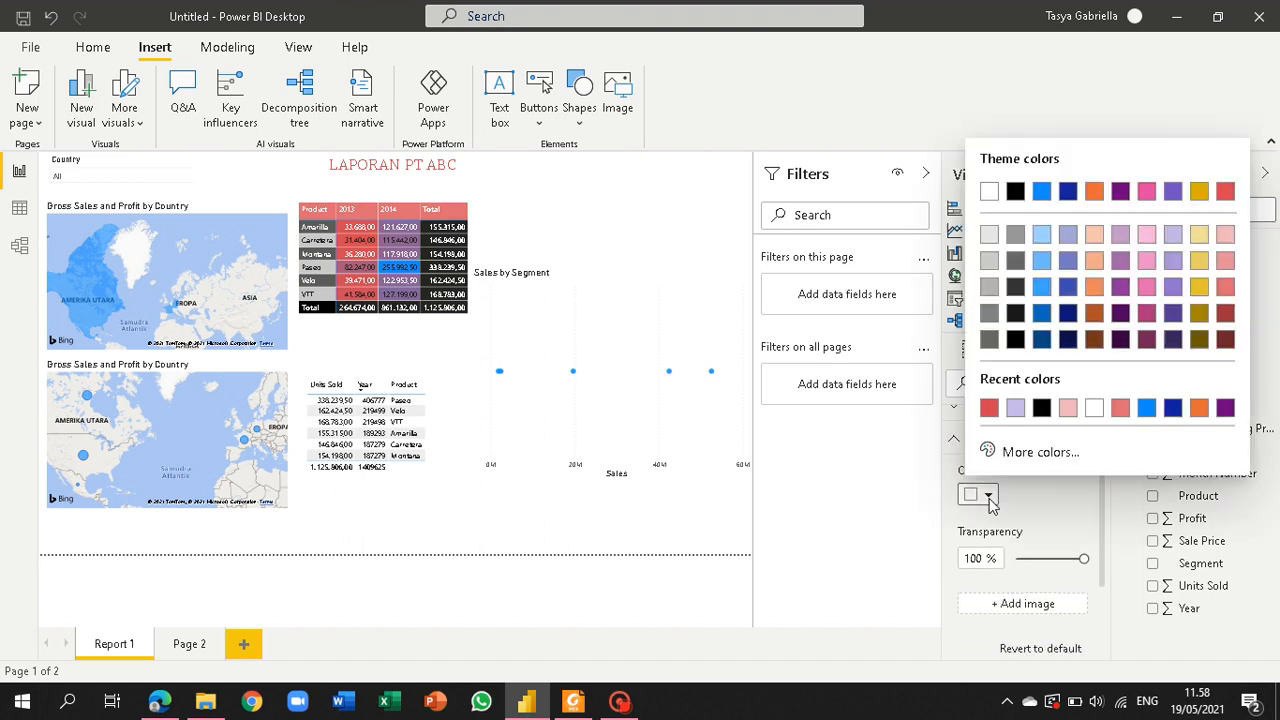
pyautogui.click(1068, 408)
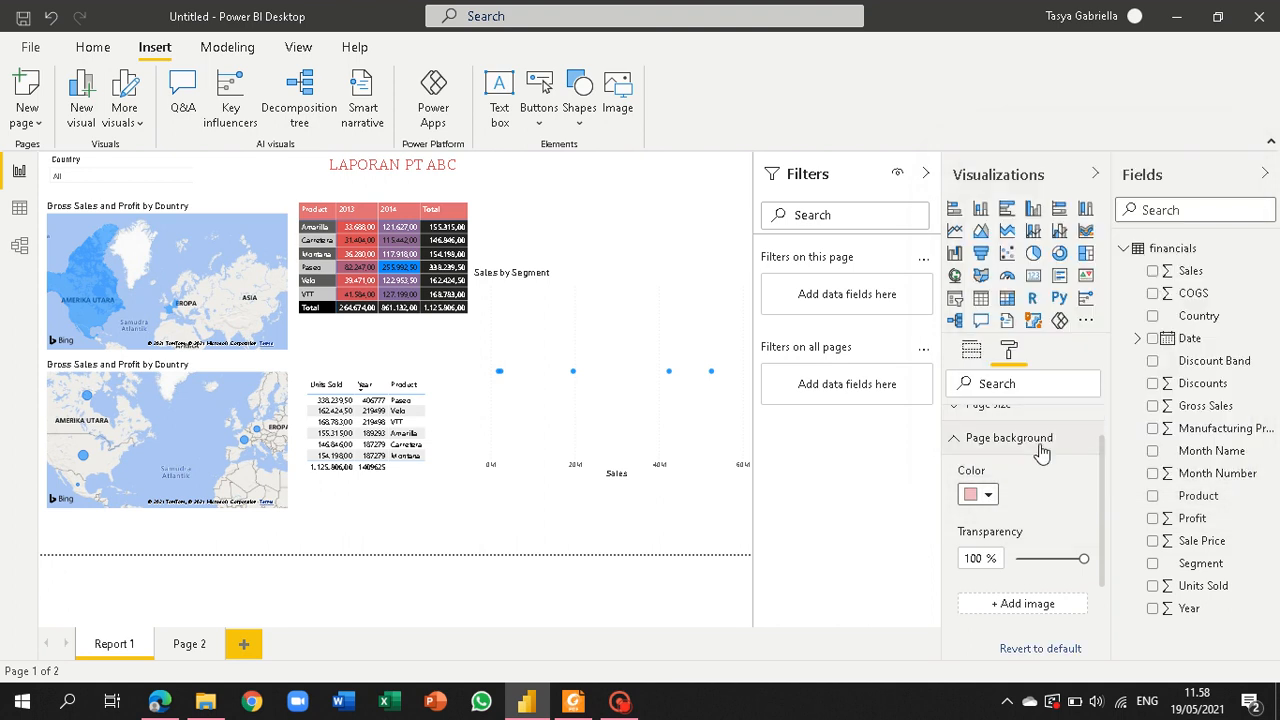
# Step: Set the page background color of Report 1 back to white
pyautogui.click(990, 497)
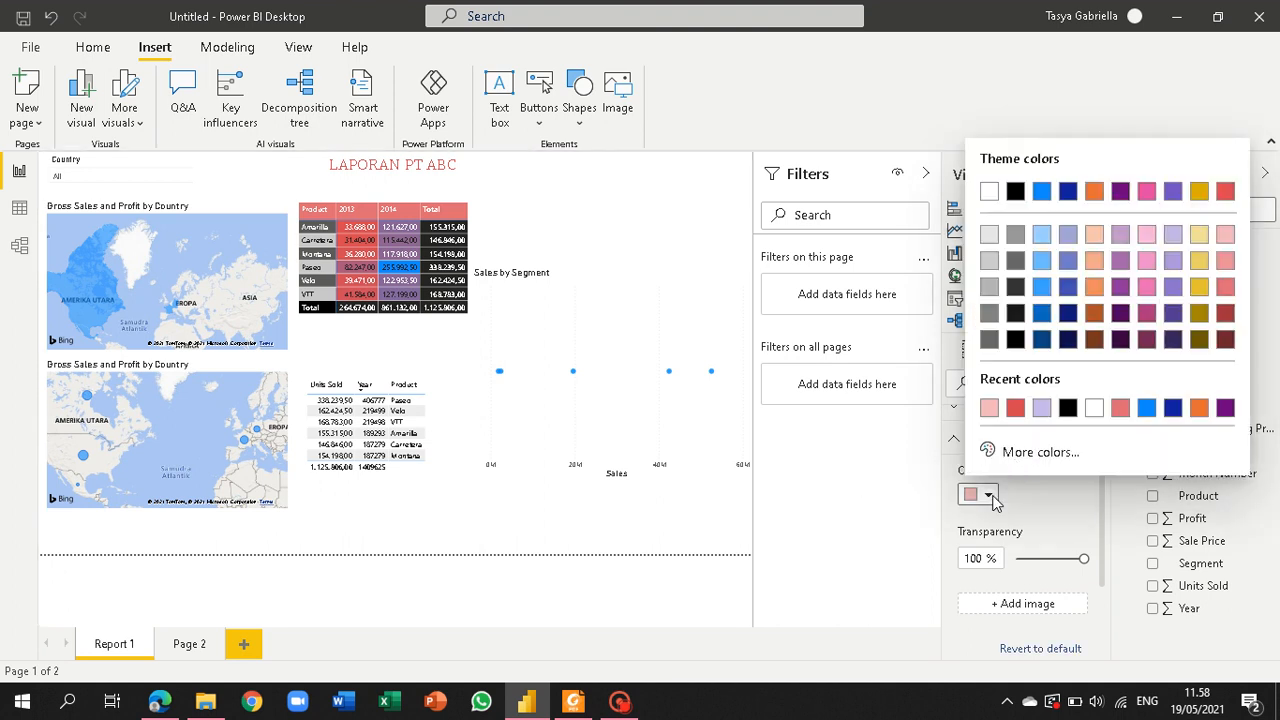
pyautogui.click(1094, 408)
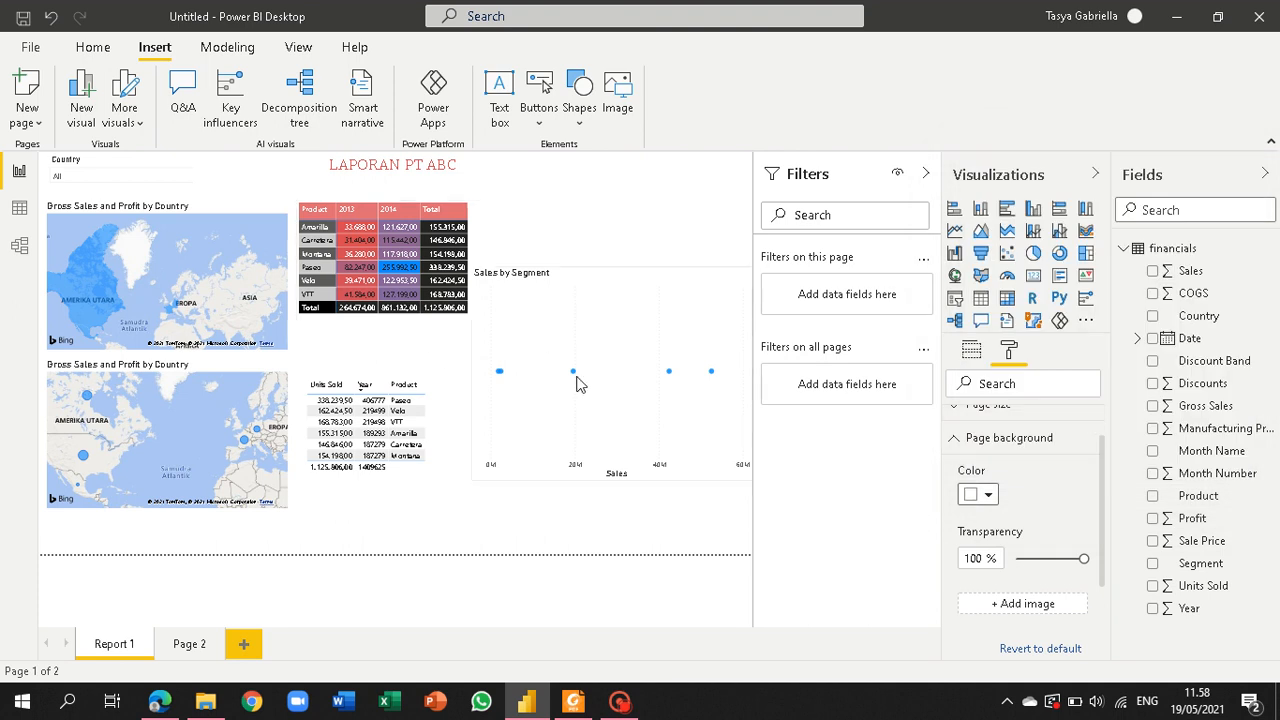
pyautogui.click(960, 447)
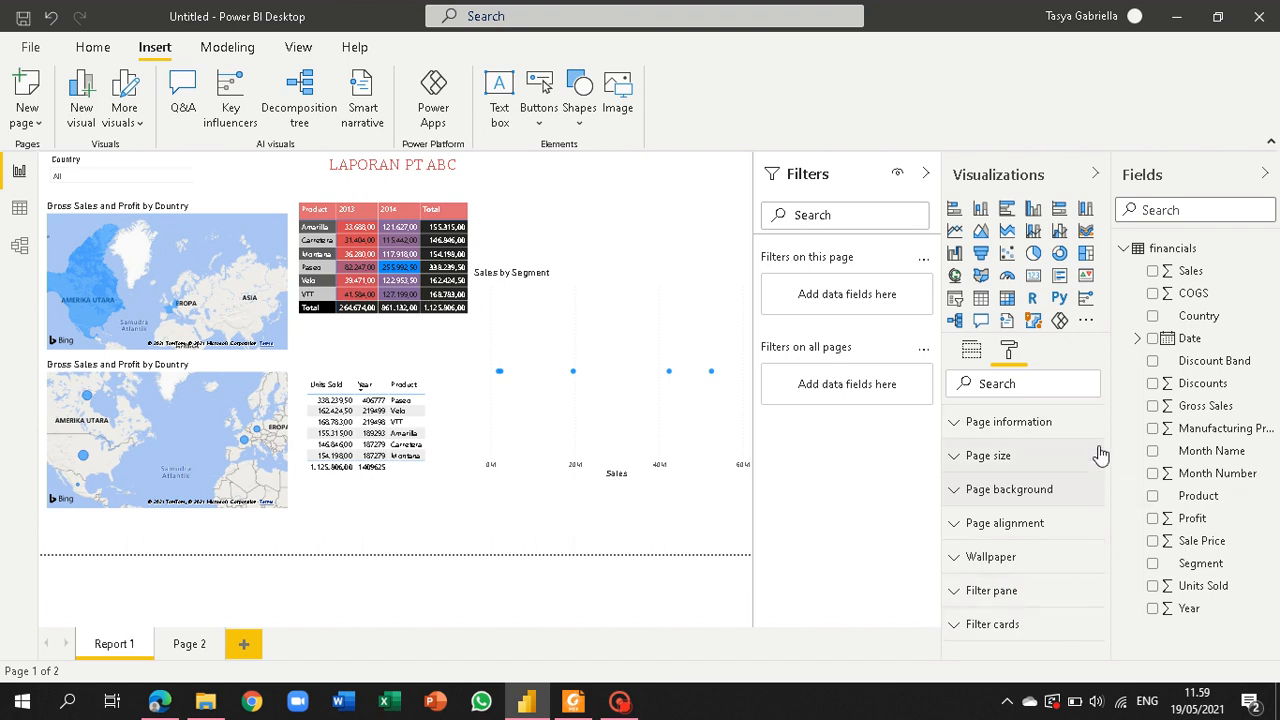
# Step: Rename the second report page, holding the waterfall and funnel charts, as Report 2
pyautogui.click(188, 645)
pyautogui.doubleClick(188, 645)
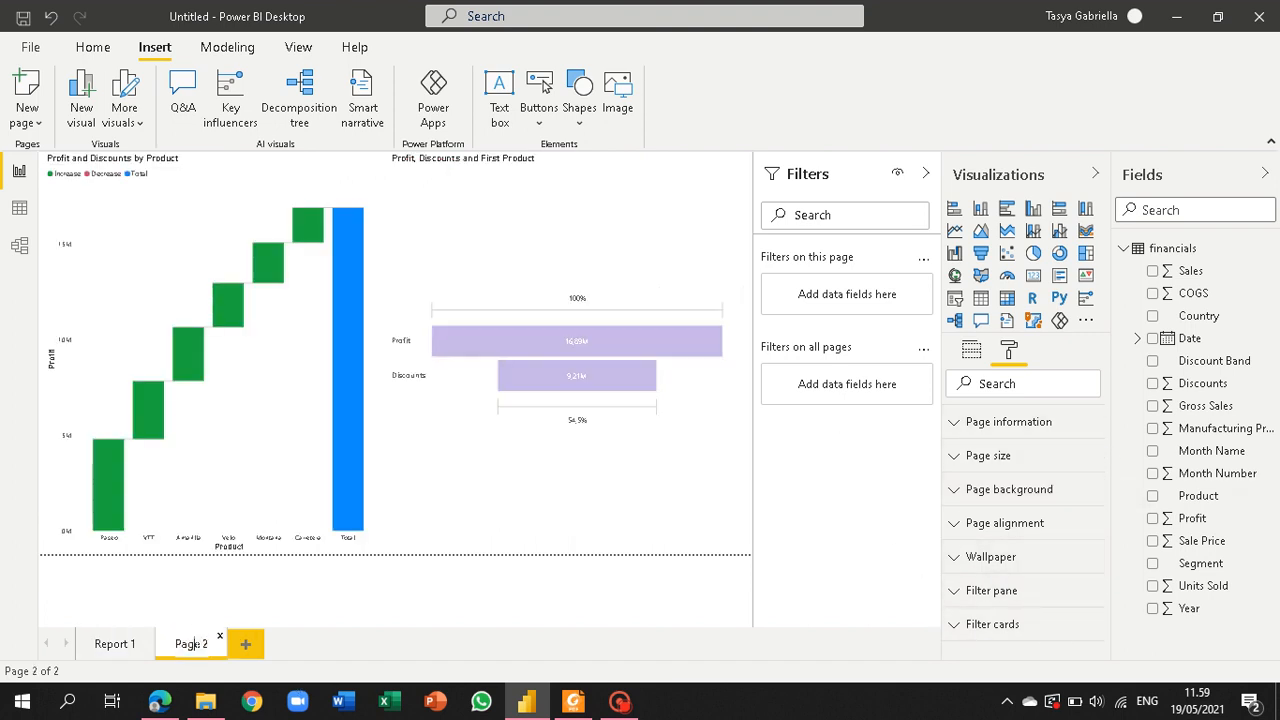
pyautogui.press('BackSpace')
pyautogui.write('REF')
pyautogui.write('po')
pyautogui.write('ort')
pyautogui.press('Return')
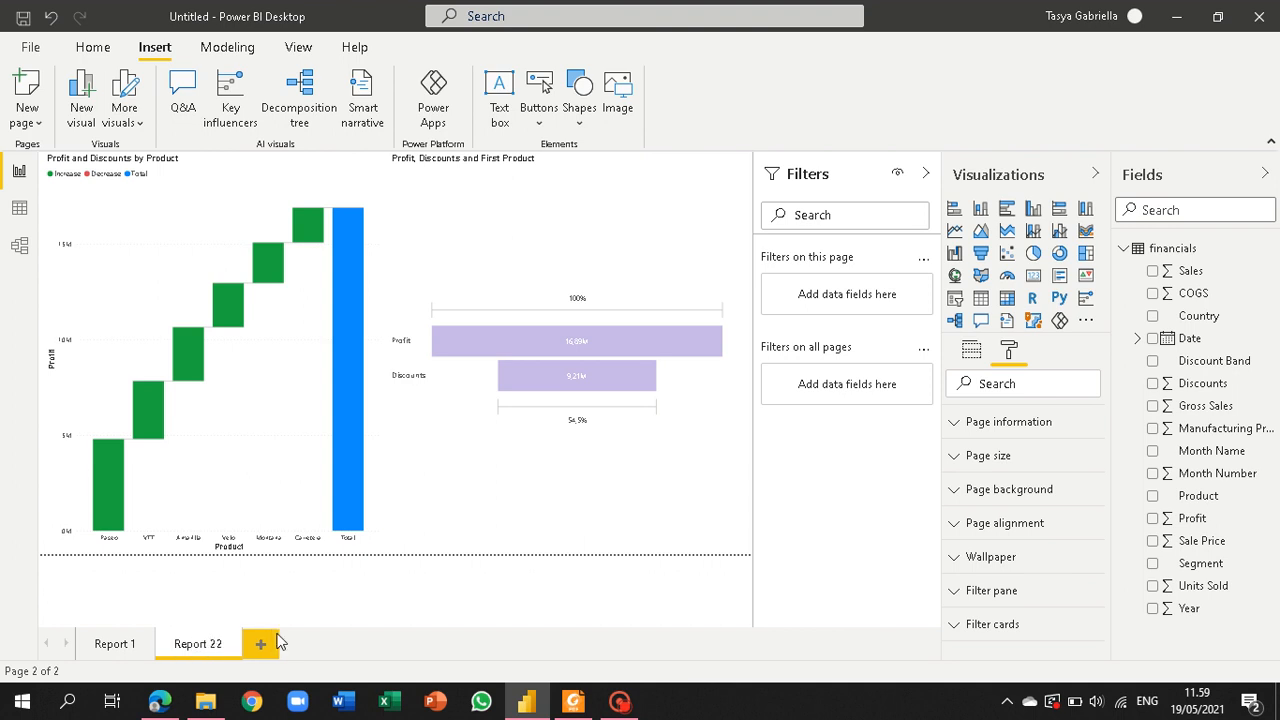
pyautogui.doubleClick(216, 650)
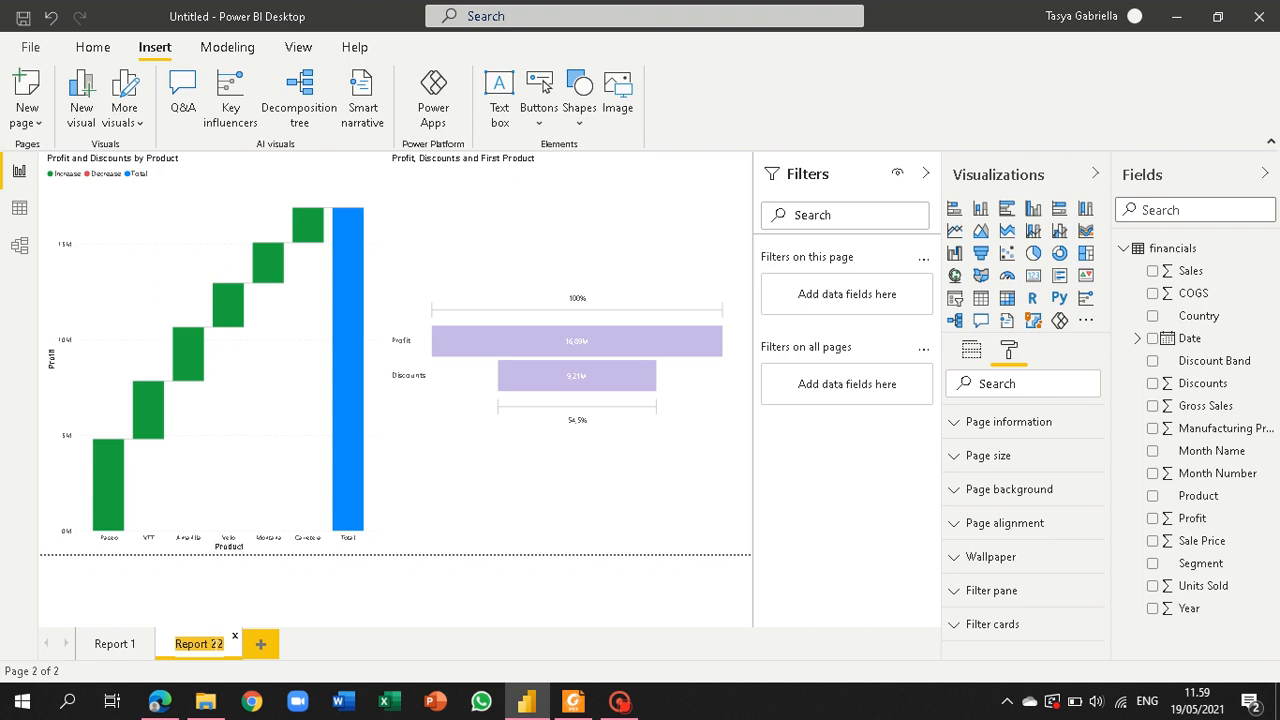
pyautogui.click(213, 645)
pyautogui.press('BackSpace')
pyautogui.press('Return')
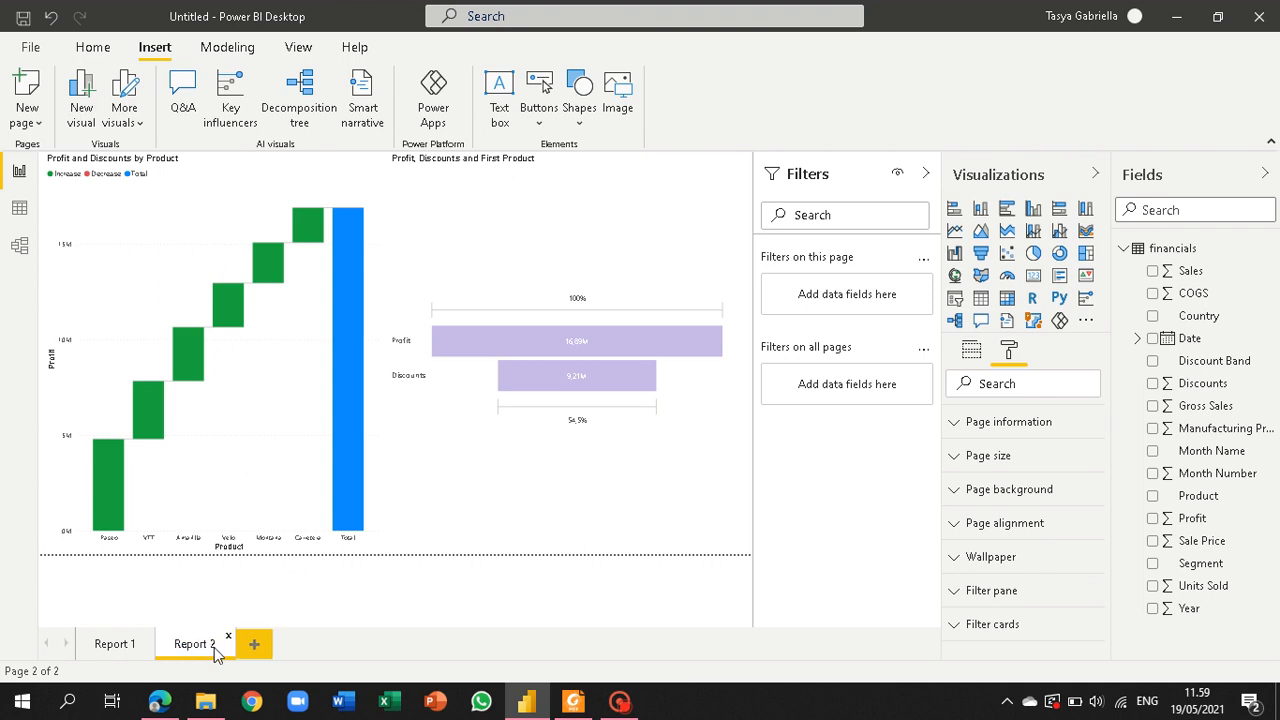
pyautogui.click(316, 575)
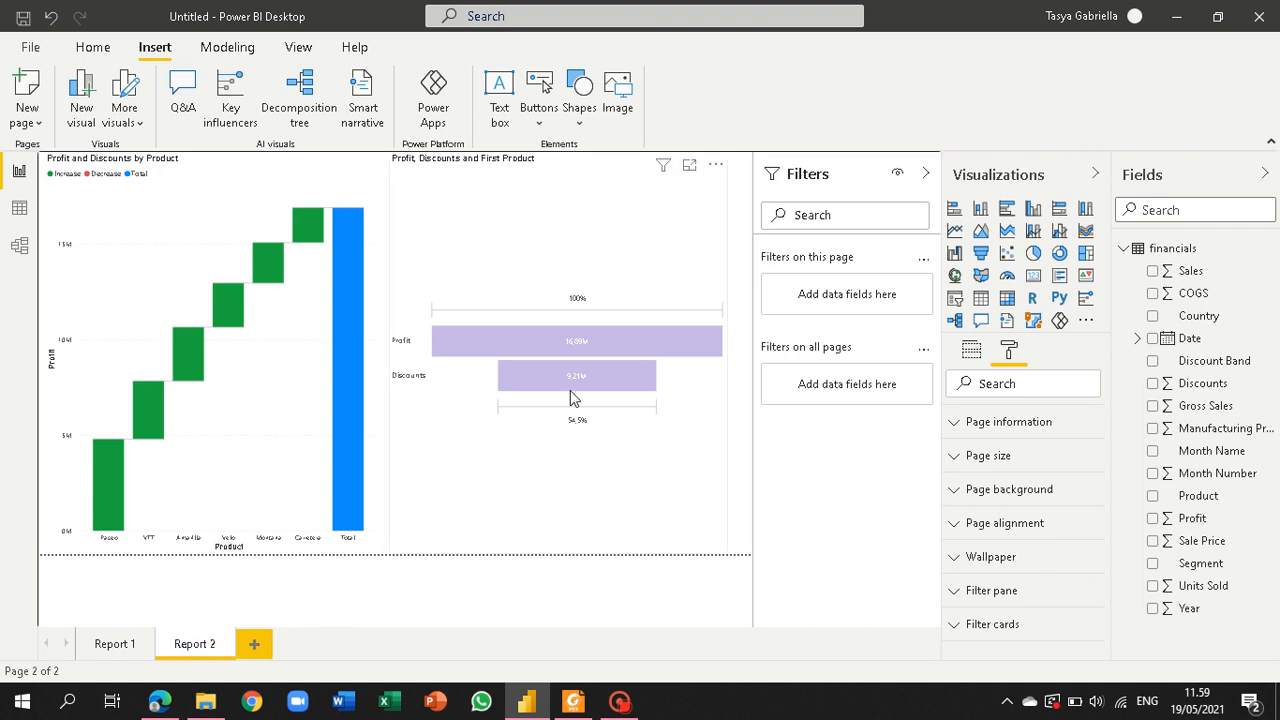
# Step: Review the Report 1 and Report 2 pages and switch to the Page layout and formatting lesson in the browser
pyautogui.click(114, 645)
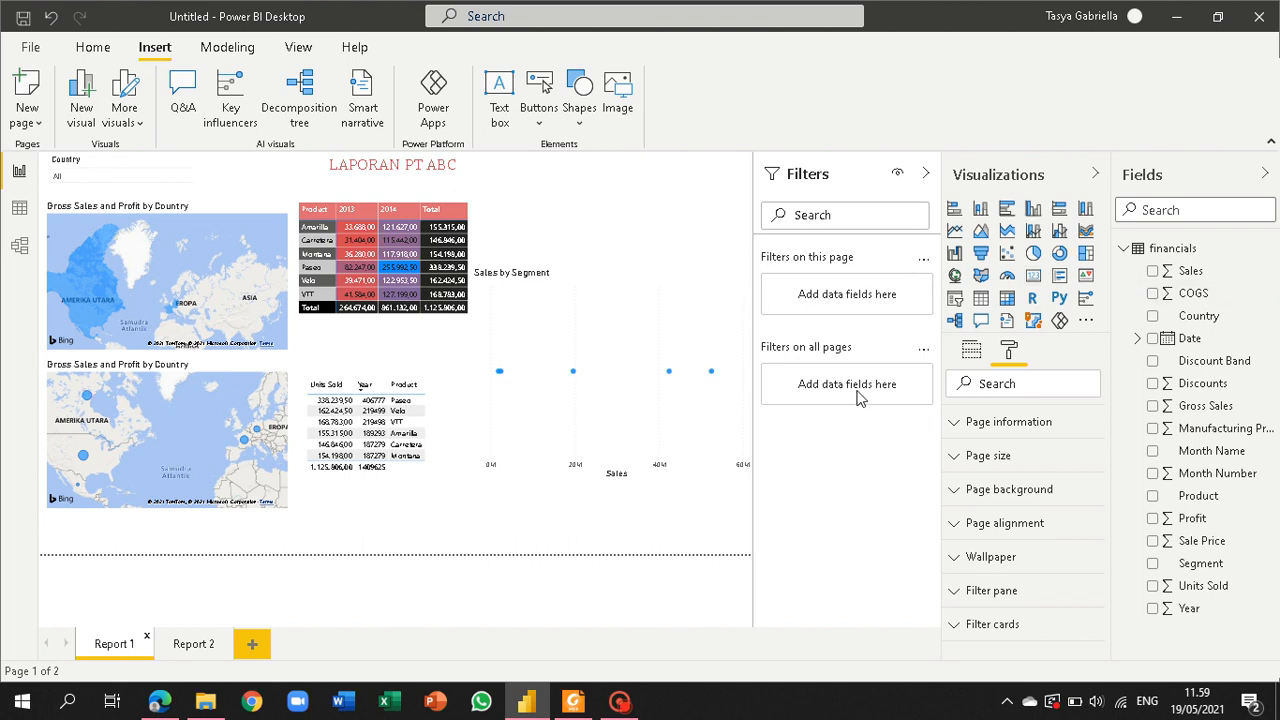
pyautogui.click(195, 645)
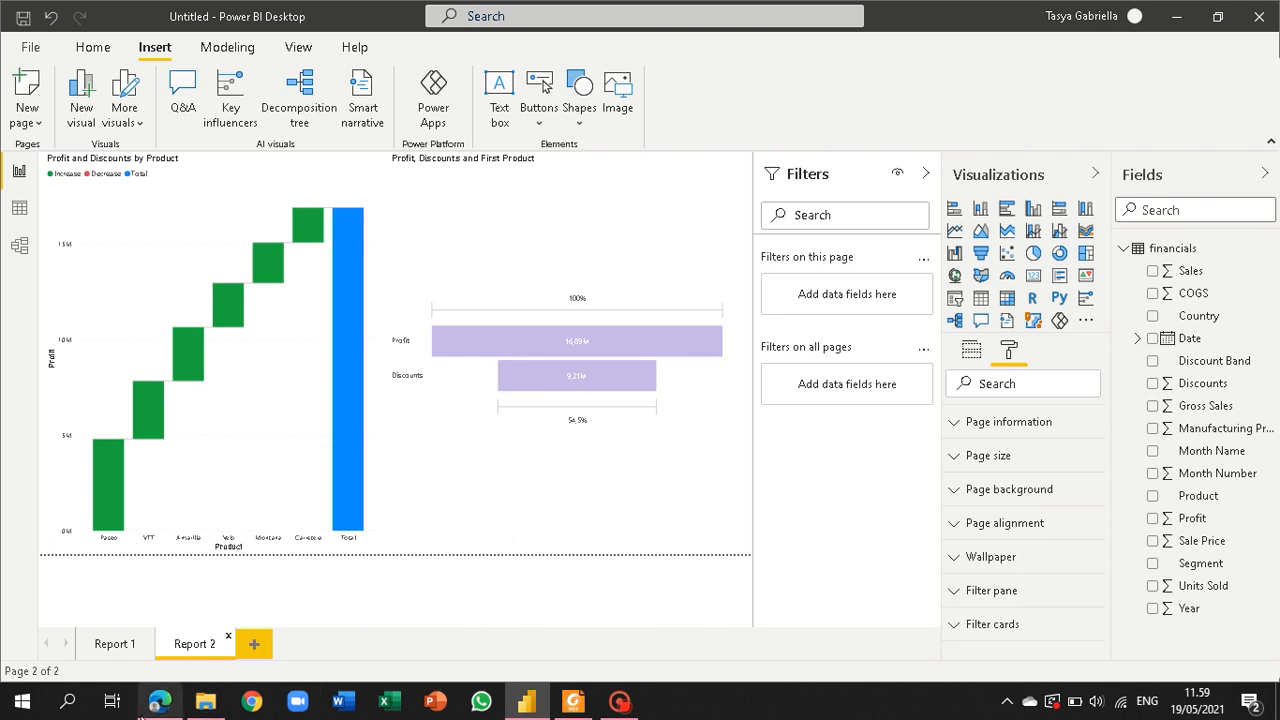
pyautogui.click(150, 702)
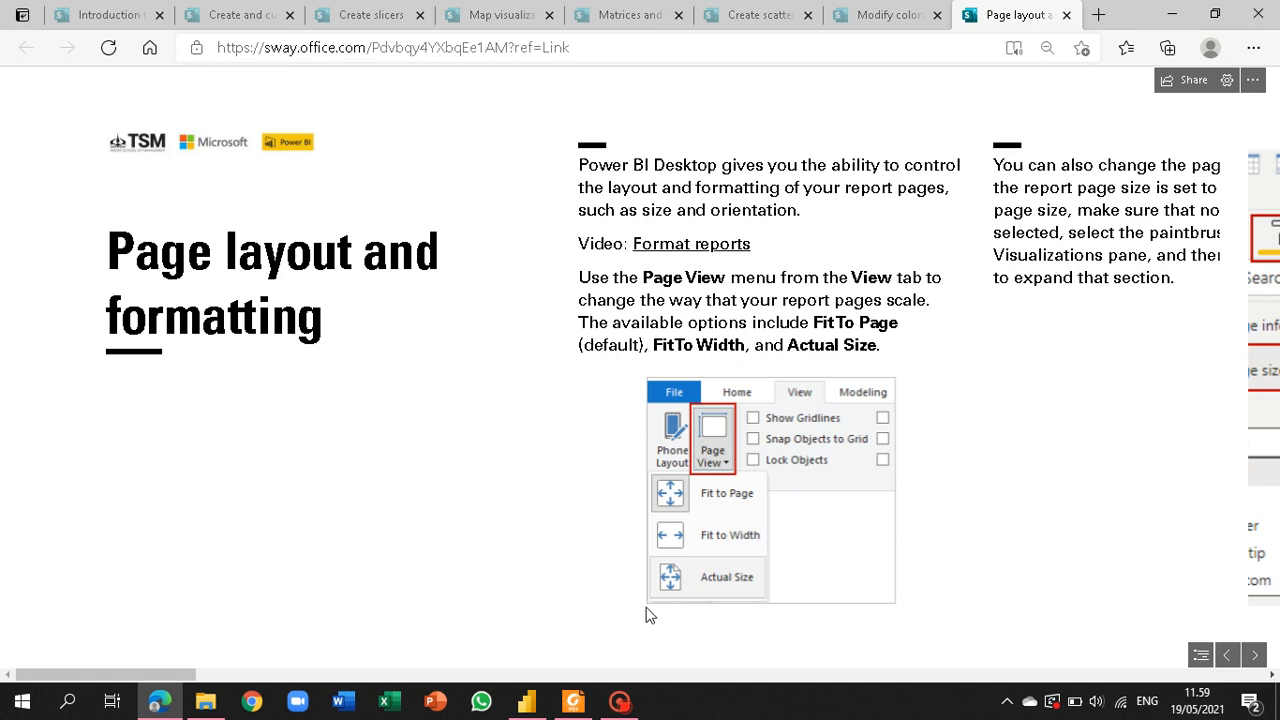
pyautogui.click(620, 701)
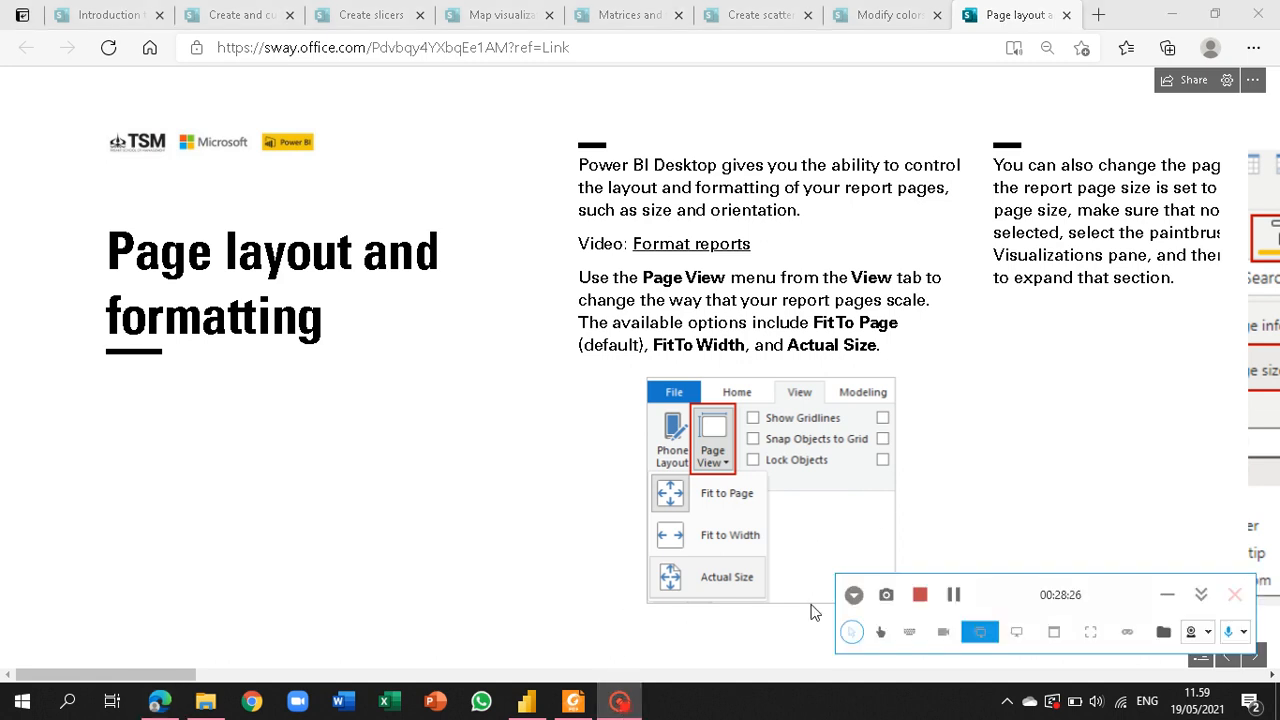